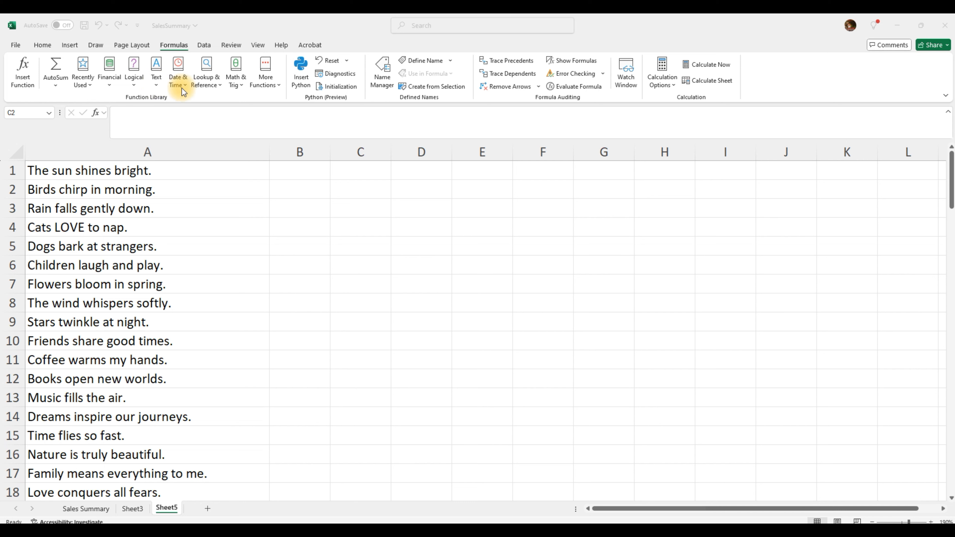
{"action": "left_click", "coordinate": [156, 84]}
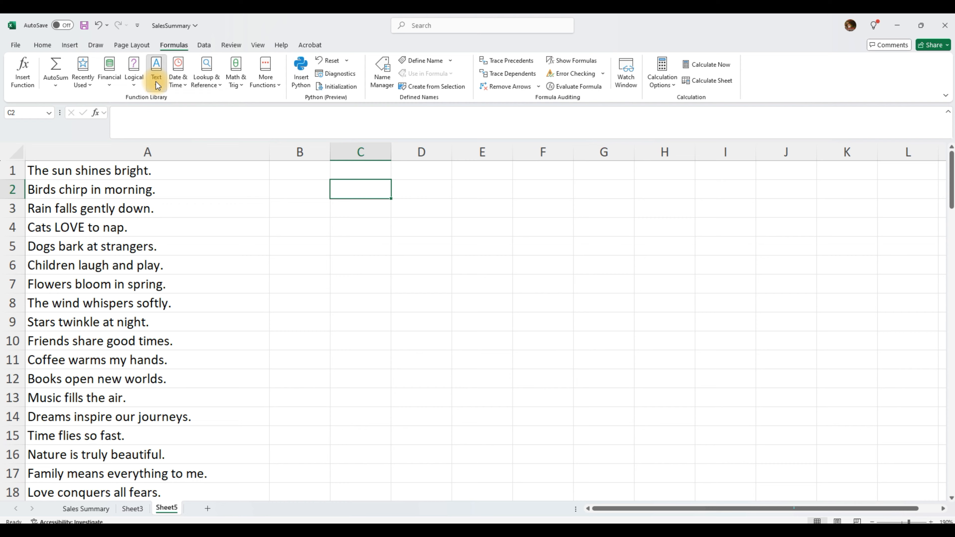
{"action": "left_click", "coordinate": [156, 80]}
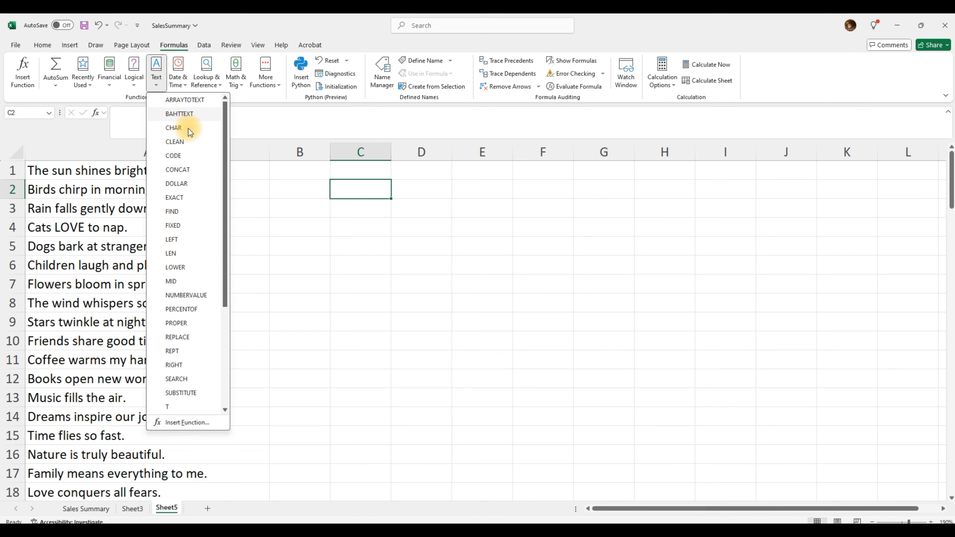
{"action": "left_click_drag", "start_coordinate": [226, 148], "coordinate": [227, 116]}
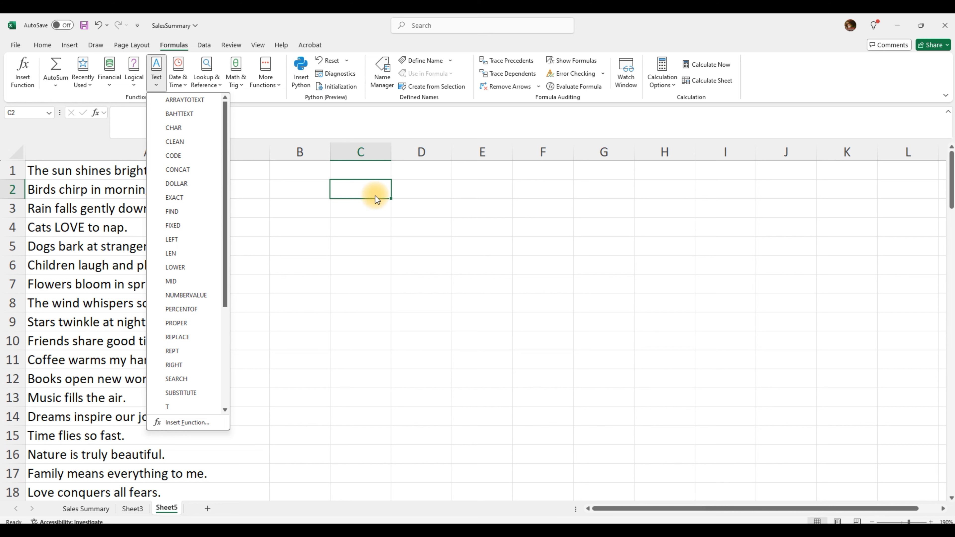
{"action": "left_click", "coordinate": [341, 201]}
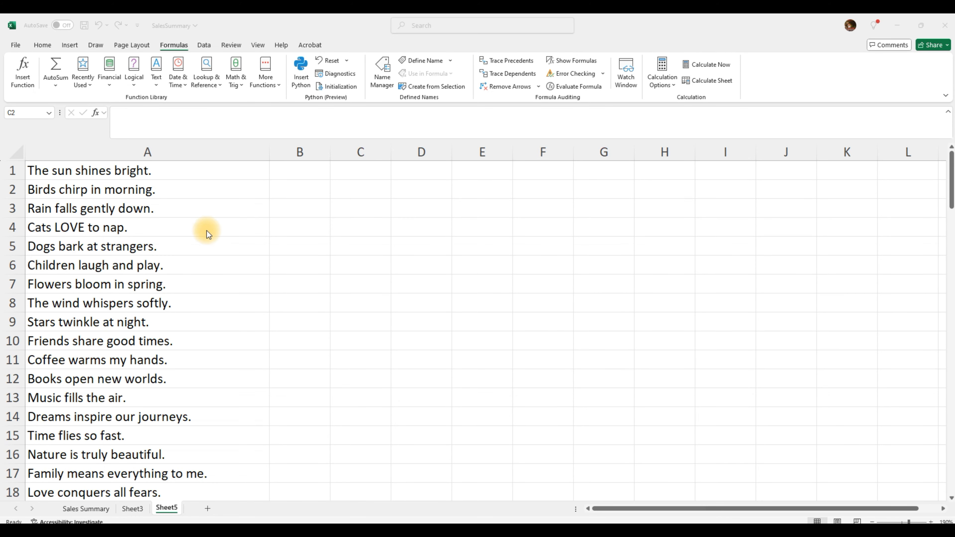
Step: Paste the copied ASCII table picture at C2, shrink it and place it beside the sentences, starting at column E
{"action": "left_click", "coordinate": [388, 192]}
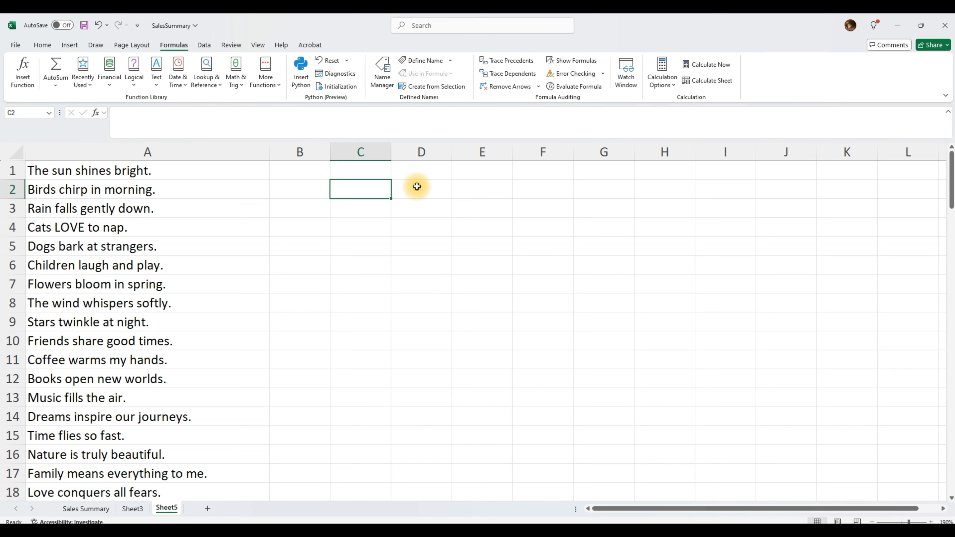
{"action": "key", "text": "ctrl+v"}
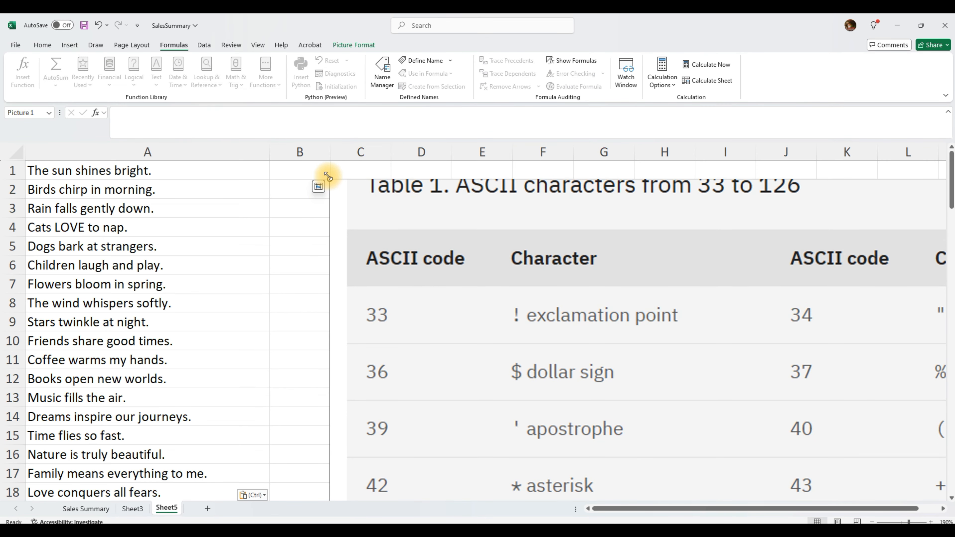
{"action": "left_click_drag", "start_coordinate": [326, 176], "coordinate": [495, 281]}
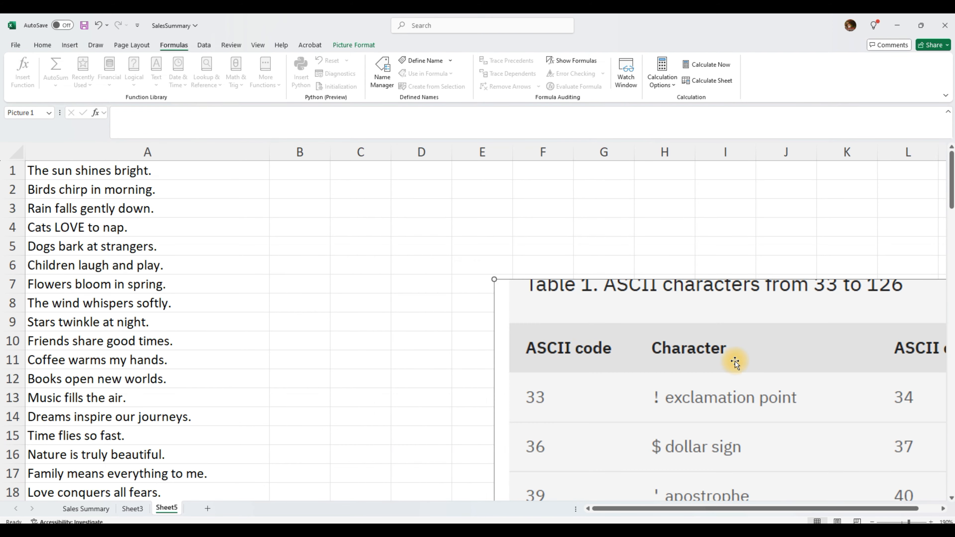
{"action": "left_click_drag", "start_coordinate": [733, 349], "coordinate": [454, 251]}
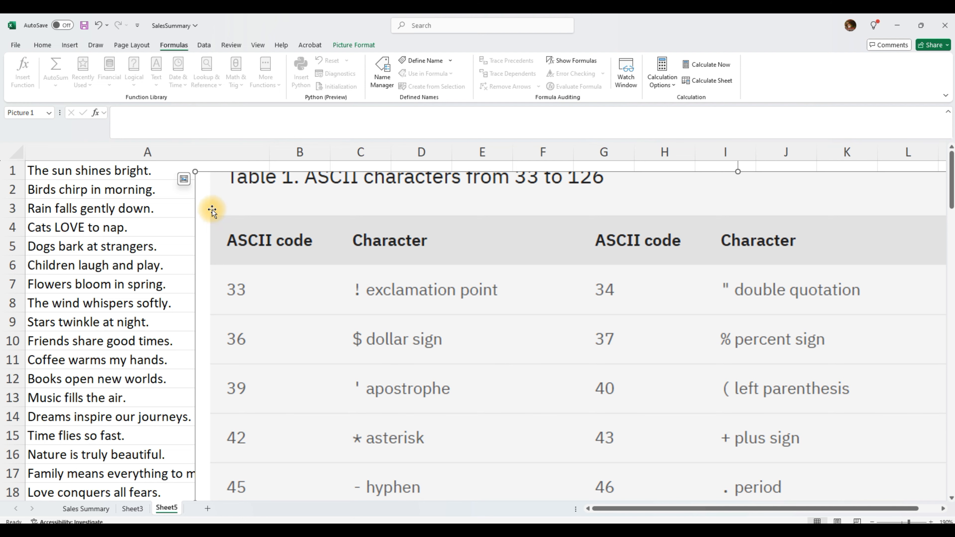
{"action": "left_click_drag", "start_coordinate": [195, 173], "coordinate": [367, 278]}
{"action": "left_click_drag", "start_coordinate": [472, 342], "coordinate": [387, 271]}
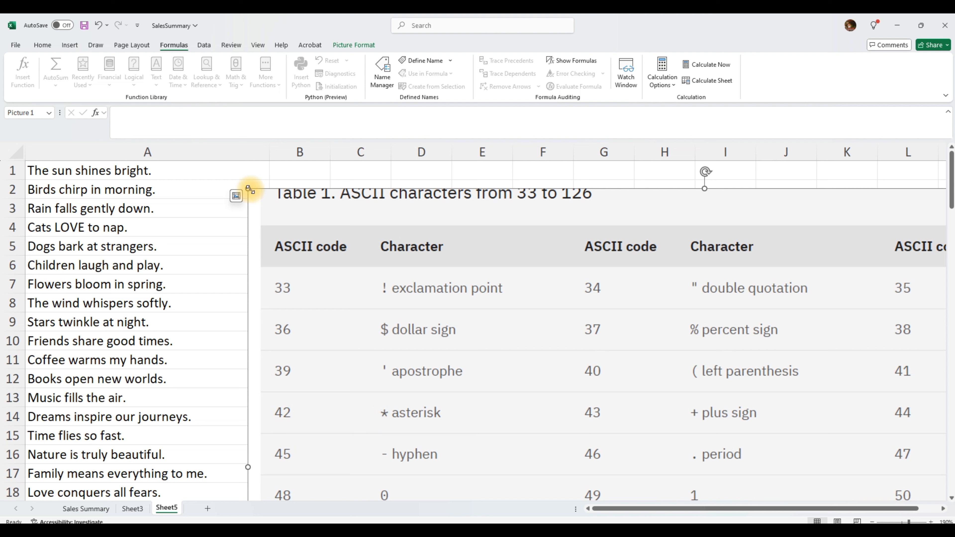
{"action": "left_click_drag", "start_coordinate": [246, 188], "coordinate": [515, 378]}
{"action": "left_click_drag", "start_coordinate": [635, 398], "coordinate": [639, 223]}
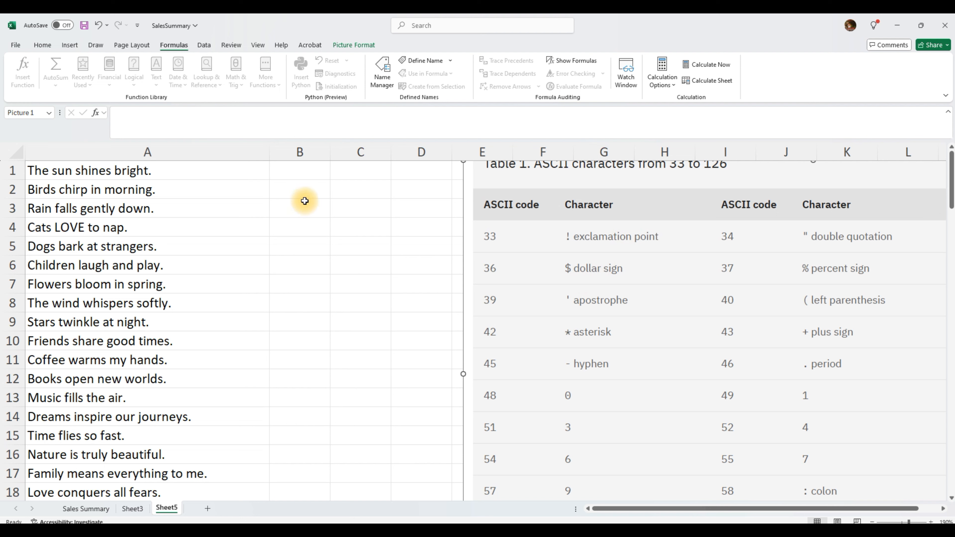
Step: Enter the formula =CHAR(42) in cell B2
{"action": "left_click", "coordinate": [287, 194]}
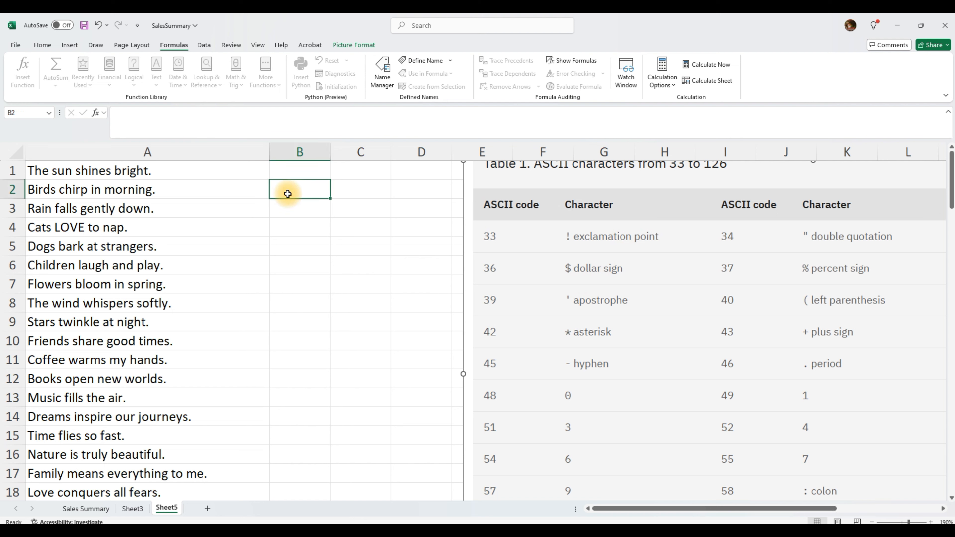
{"action": "type", "text": "="}
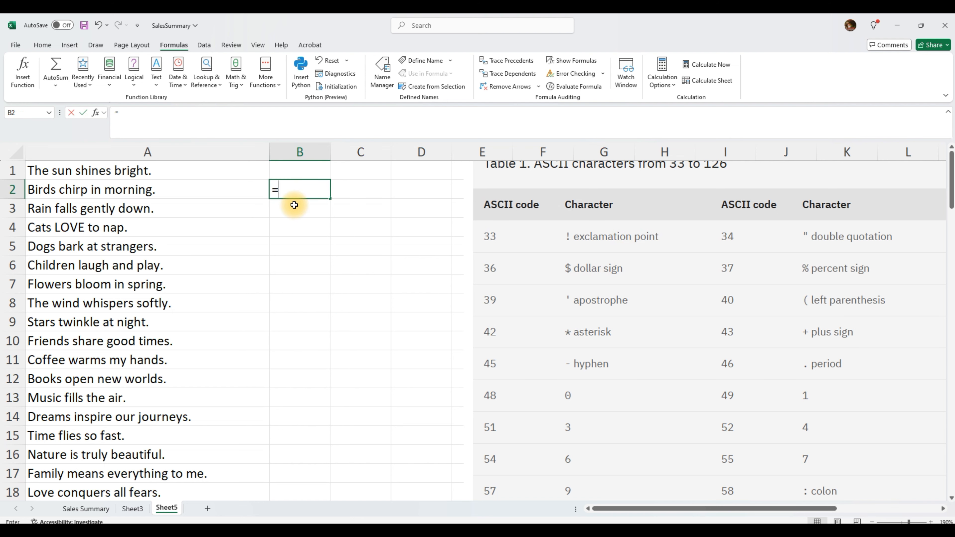
{"action": "type", "text": "char"}
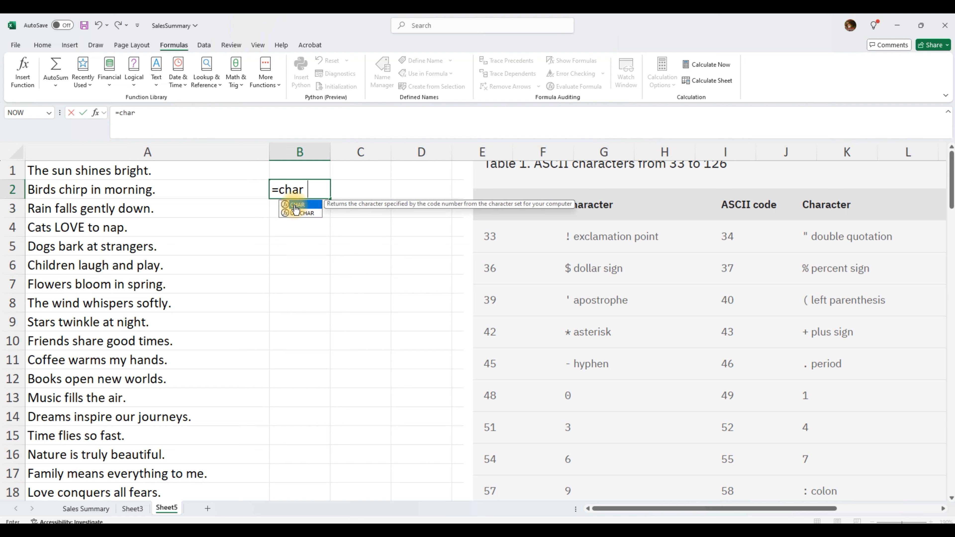
{"action": "type", "text": "("}
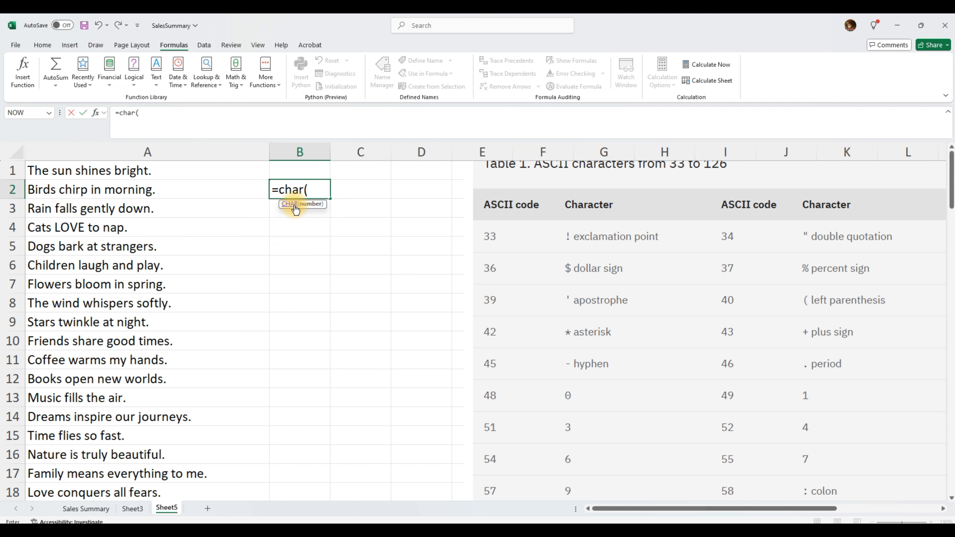
{"action": "type", "text": "42)"}
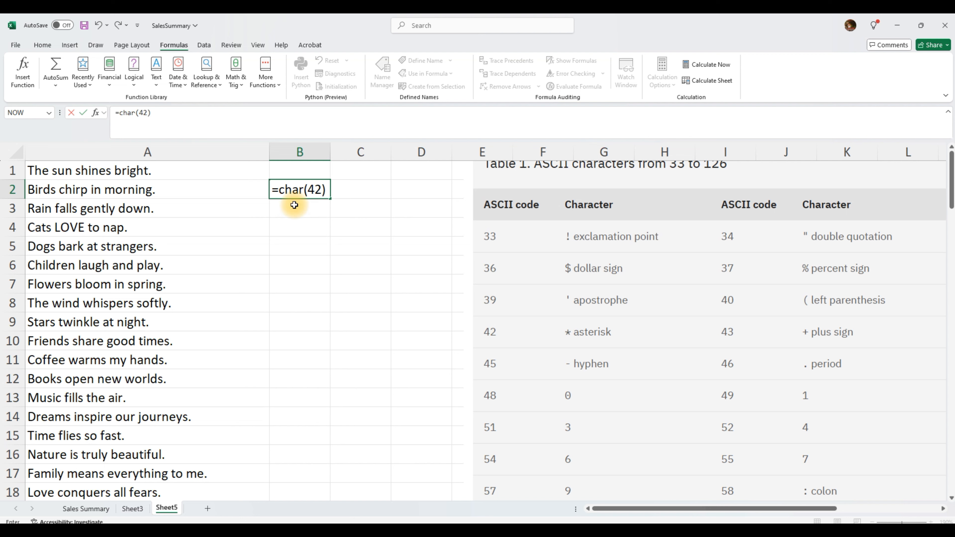
{"action": "key", "text": "Return"}
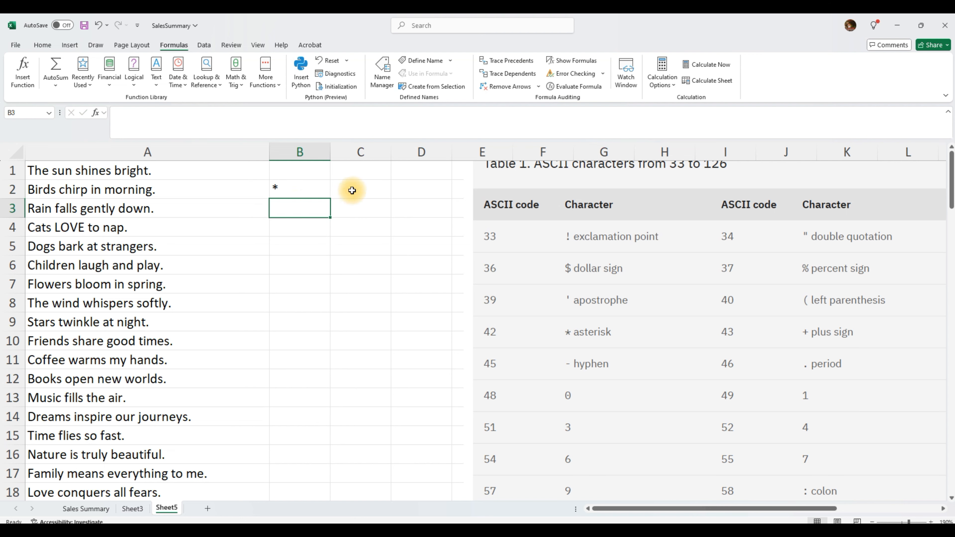
Step: Fill the CHAR formula from B2 down to B3 and change the code in B3 to 43
{"action": "left_click", "coordinate": [296, 190]}
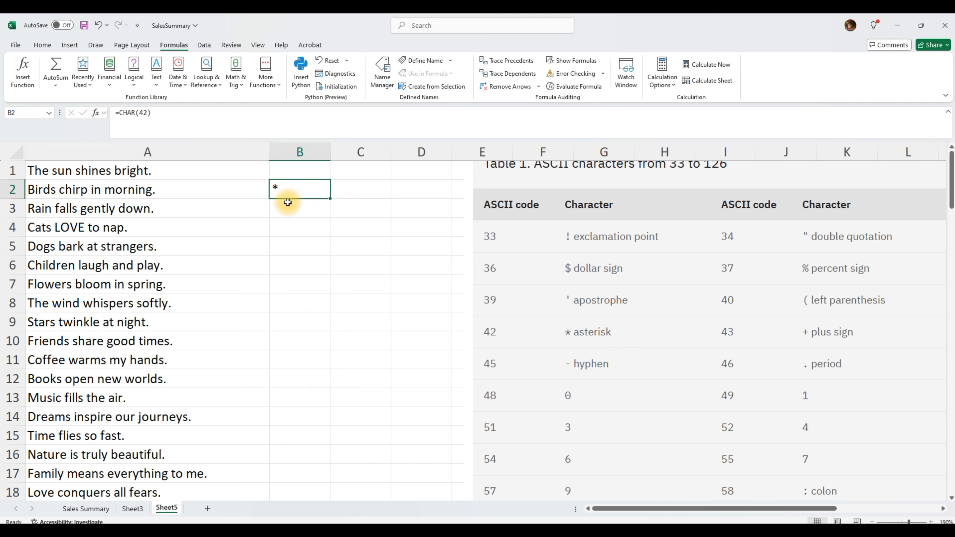
{"action": "left_click_drag", "start_coordinate": [329, 198], "coordinate": [329, 215]}
{"action": "left_click", "coordinate": [281, 209]}
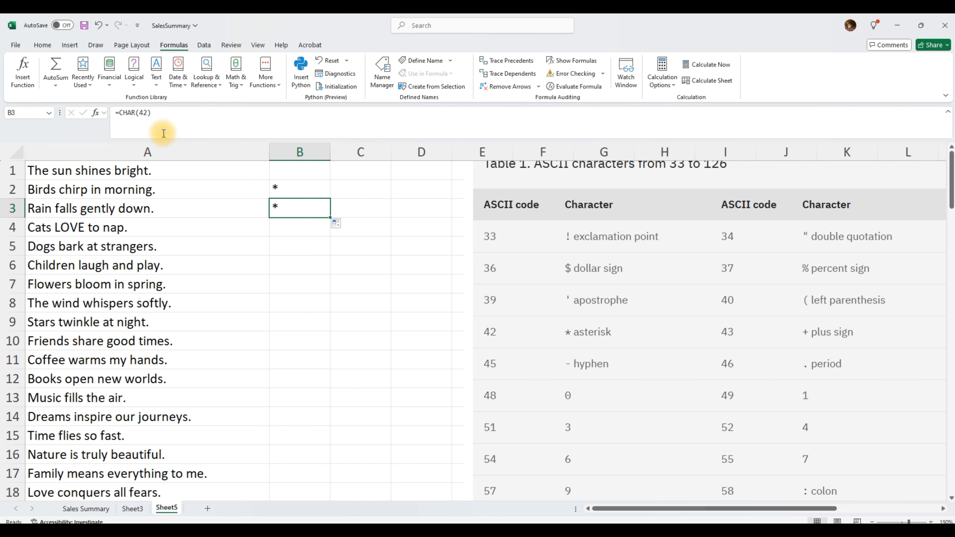
{"action": "left_click", "coordinate": [143, 114]}
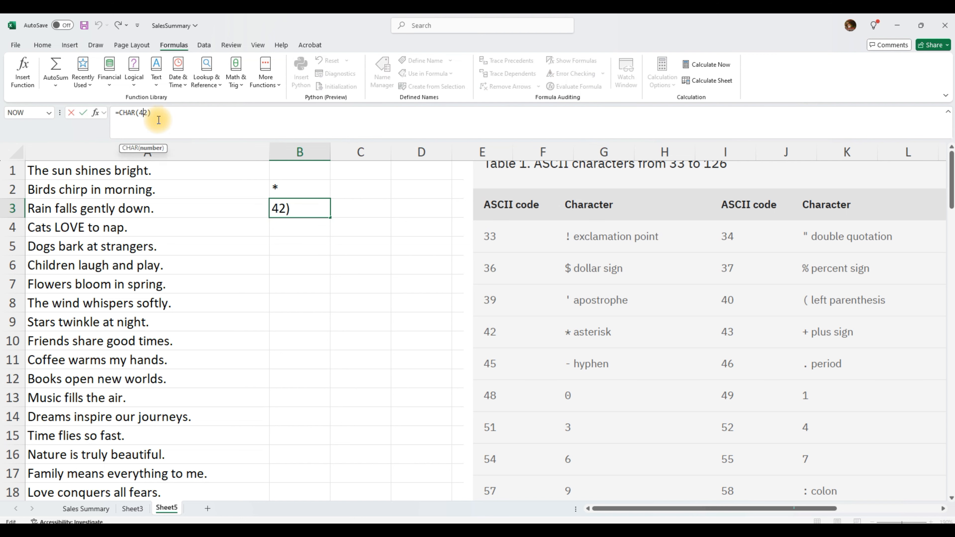
{"action": "type", "text": "3"}
{"action": "key", "text": "Delete"}
{"action": "key", "text": "Return"}
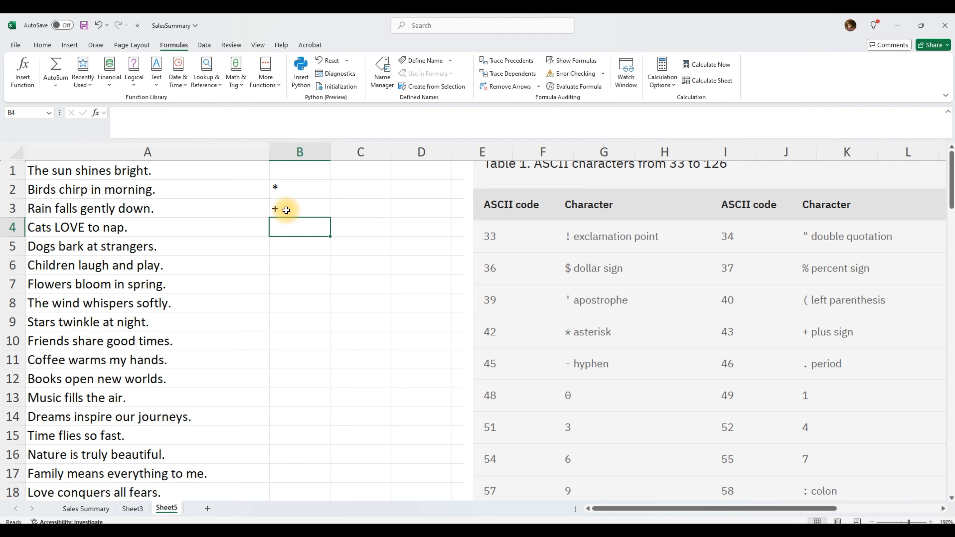
Step: Change the character code in the B2 formula to 65
{"action": "left_click", "coordinate": [290, 187]}
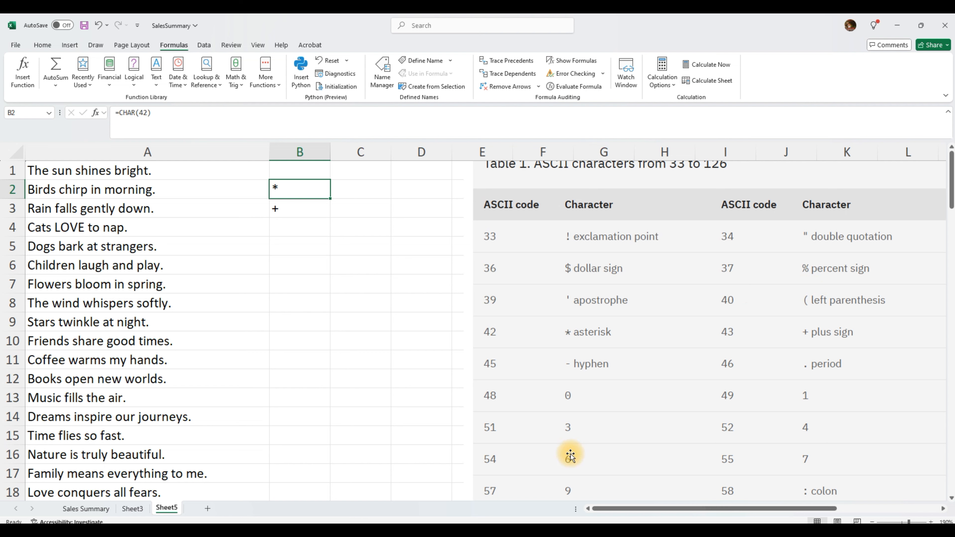
{"action": "left_click", "coordinate": [140, 113]}
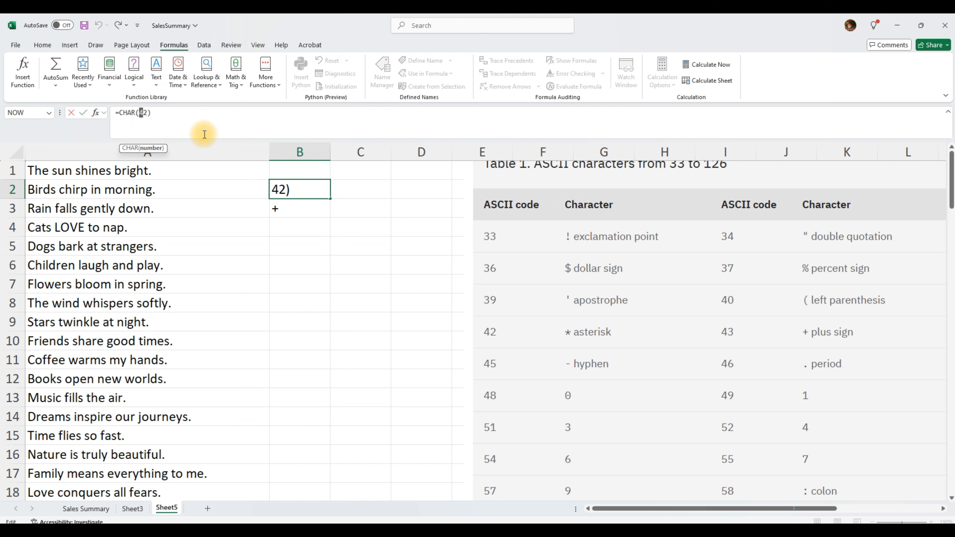
{"action": "key", "text": "shift+Right"}
{"action": "type", "text": "65"}
{"action": "key", "text": "Return"}
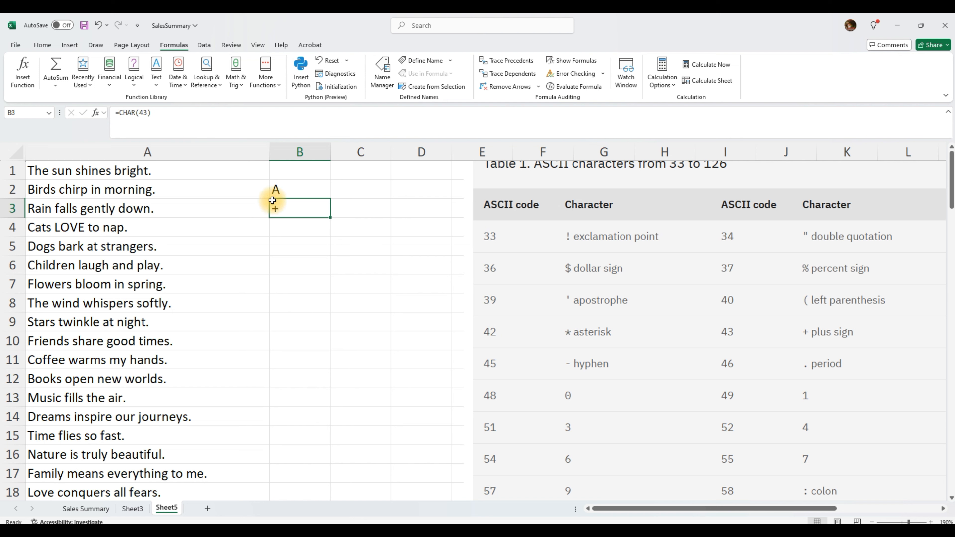
Step: Change the formula in B2 to =CHAR(92)
{"action": "left_click", "coordinate": [292, 188]}
{"action": "left_click", "coordinate": [143, 113]}
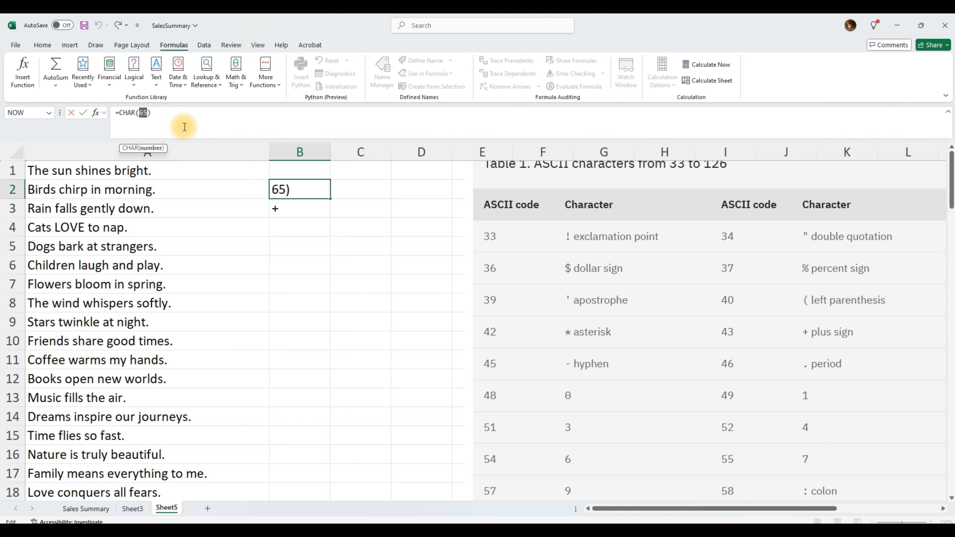
{"action": "type", "text": "92"}
{"action": "key", "text": "Return"}
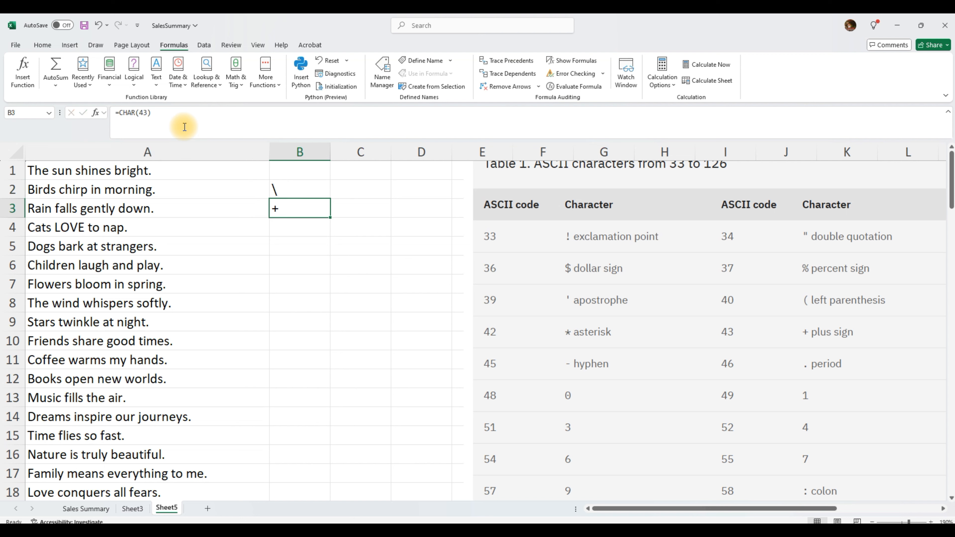
{"action": "key", "text": "Up"}
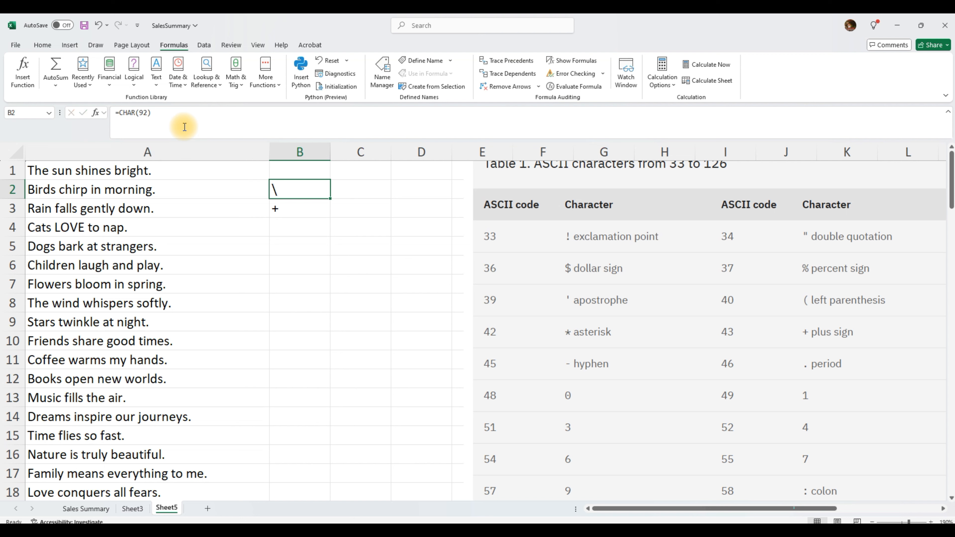
{"action": "double_click", "coordinate": [144, 113]}
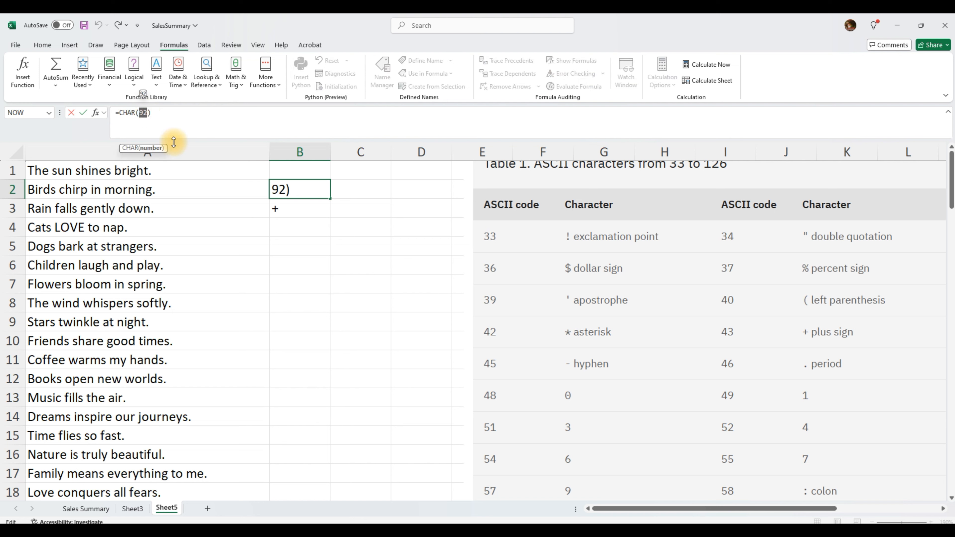
{"action": "key", "text": "Escape"}
Step: Shrink the ASCII table picture further and reposition it so its upper-left corner sits near cell E4
{"action": "left_click", "coordinate": [516, 267]}
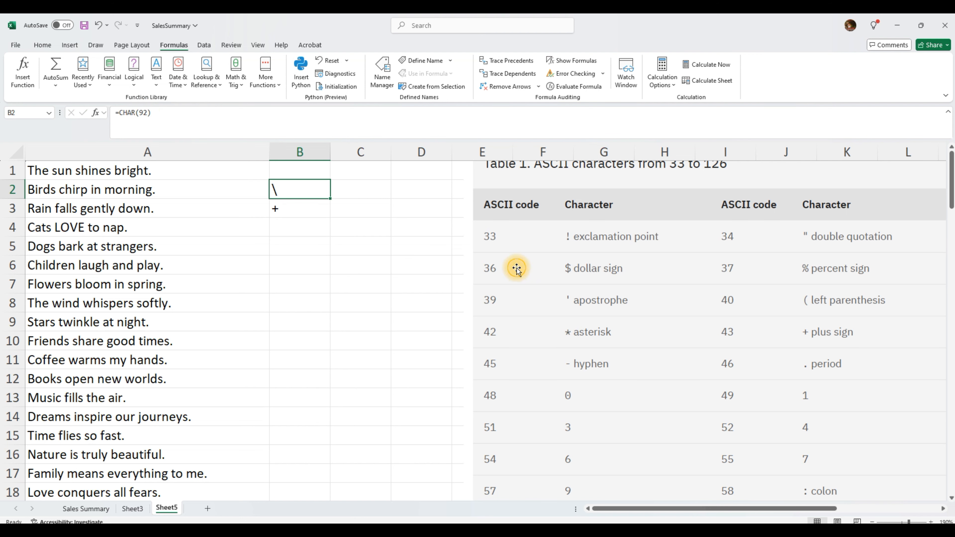
{"action": "left_click_drag", "start_coordinate": [517, 241], "coordinate": [515, 294]}
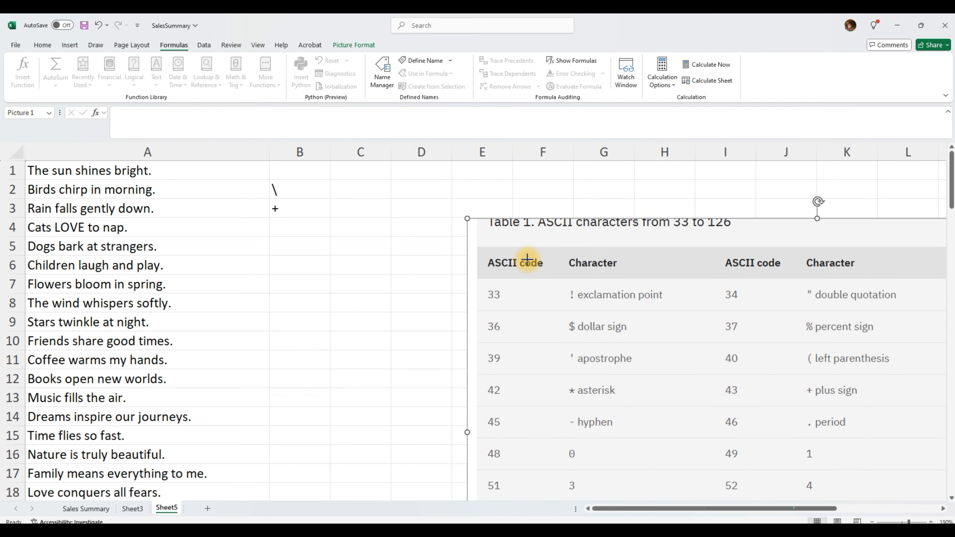
{"action": "left_click_drag", "start_coordinate": [528, 259], "coordinate": [495, 239]}
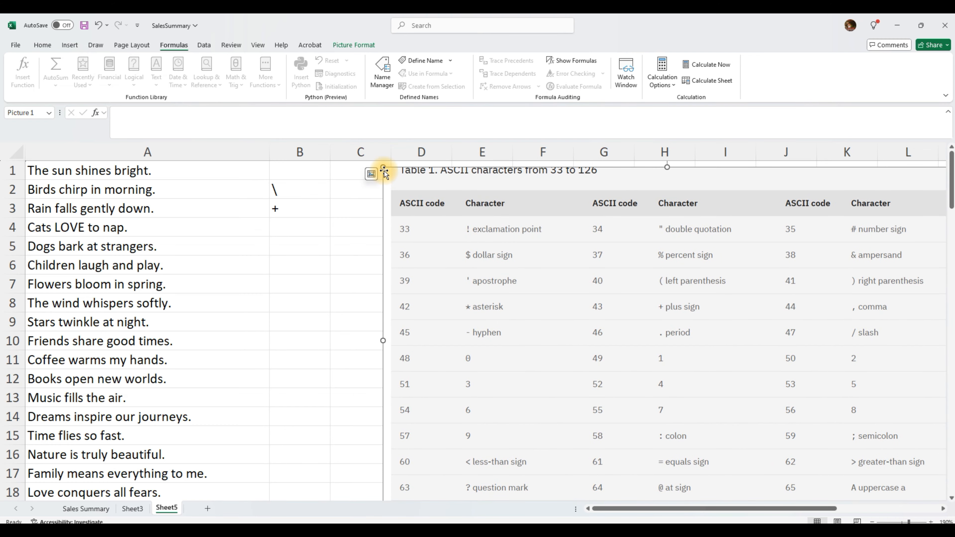
{"action": "left_click_drag", "start_coordinate": [383, 165], "coordinate": [476, 224]}
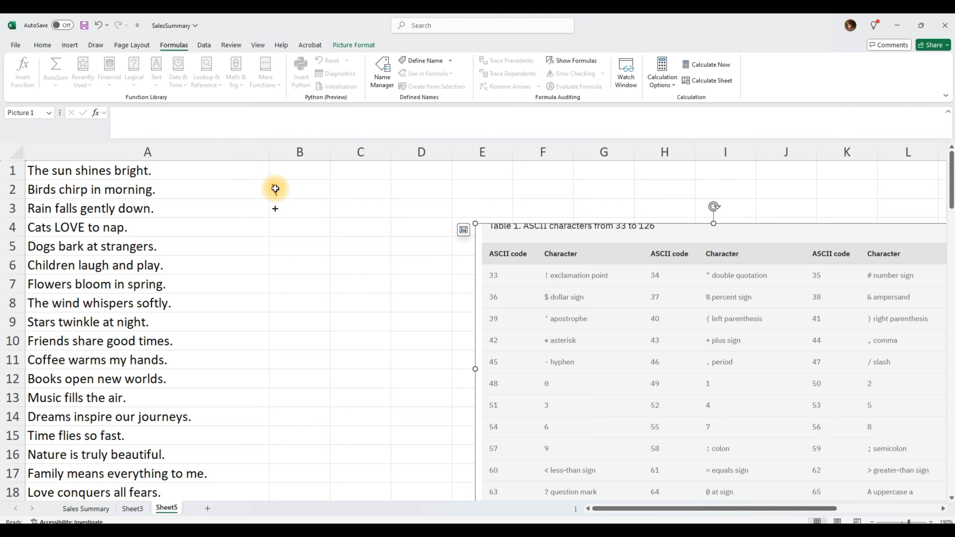
Step: Clear the formulas in B2:B3 and delete the ASCII table picture from the sheet
{"action": "left_click", "coordinate": [285, 189]}
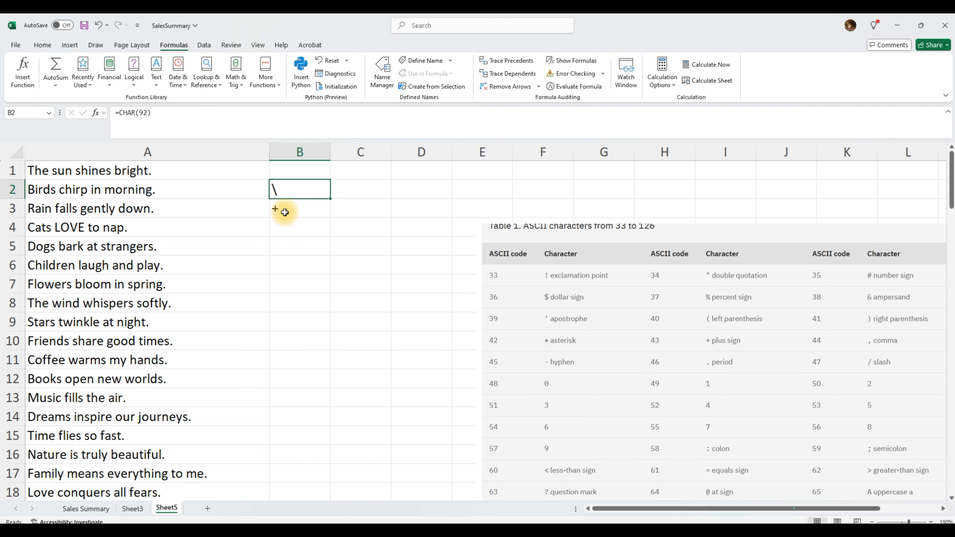
{"action": "left_click_drag", "start_coordinate": [277, 209], "coordinate": [283, 195]}
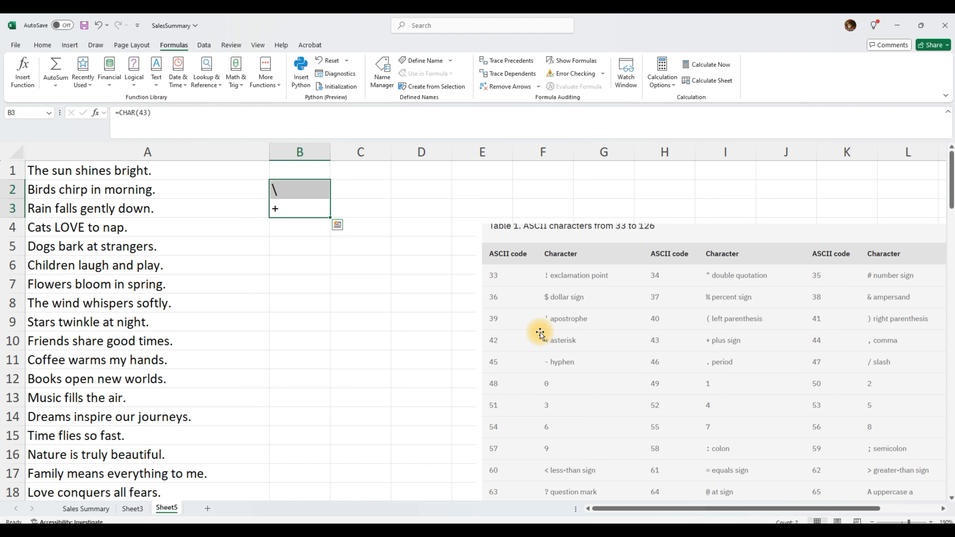
{"action": "key", "text": "Delete"}
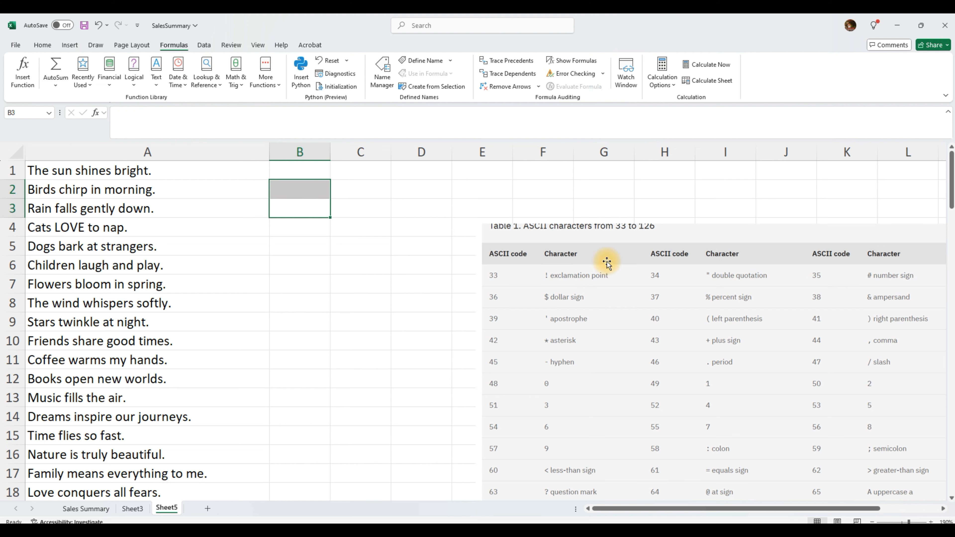
{"action": "left_click", "coordinate": [604, 288]}
{"action": "key", "text": "Delete"}
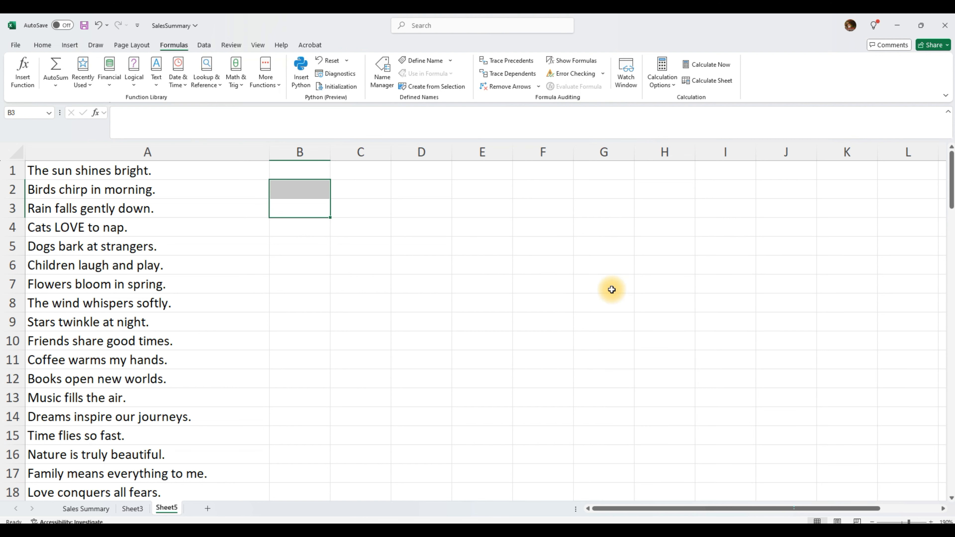
{"action": "left_click", "coordinate": [341, 232]}
{"action": "left_click", "coordinate": [307, 184]}
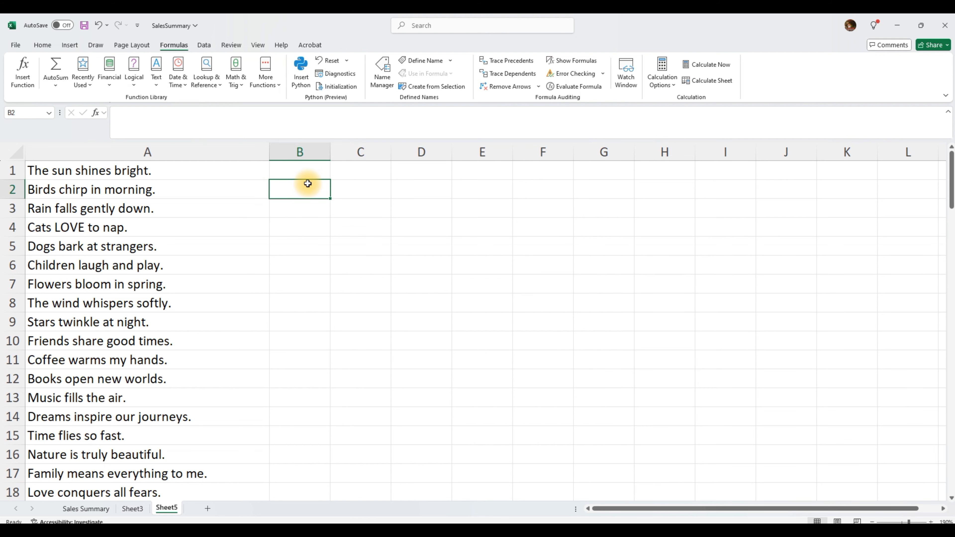
{"action": "left_click", "coordinate": [307, 171]}
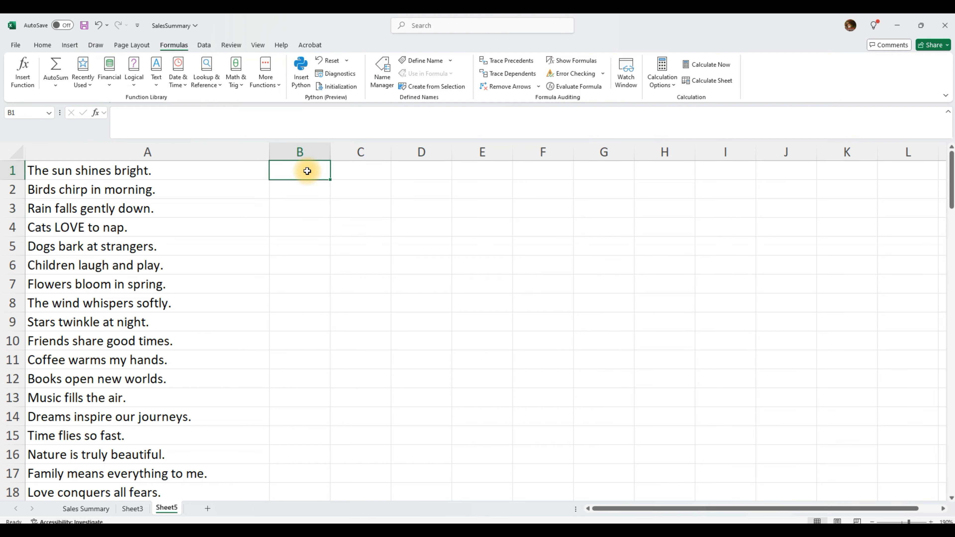
{"action": "left_click", "coordinate": [306, 187]}
Step: Enter =LEN(A1) in cell B1 and fill the formula down to B14
{"action": "left_click", "coordinate": [307, 172]}
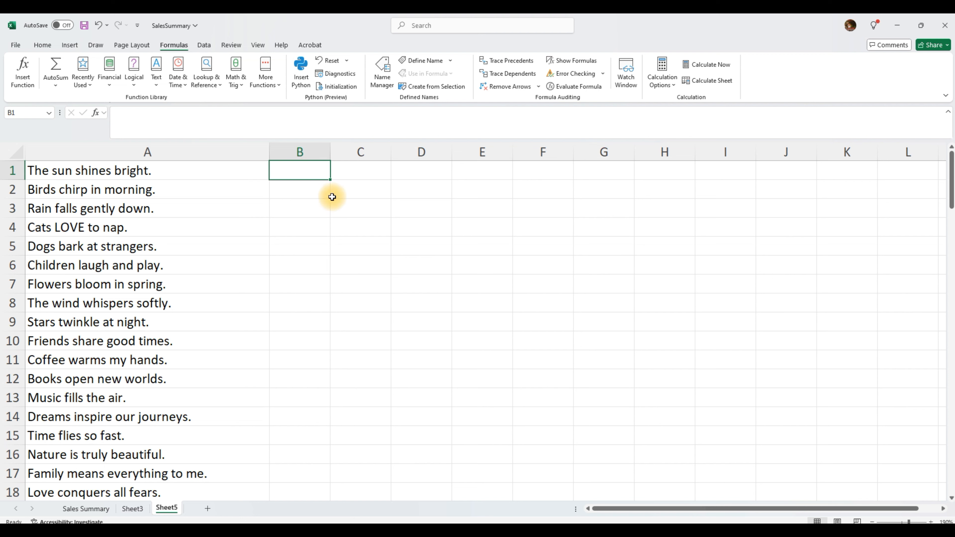
{"action": "type", "text": "length("}
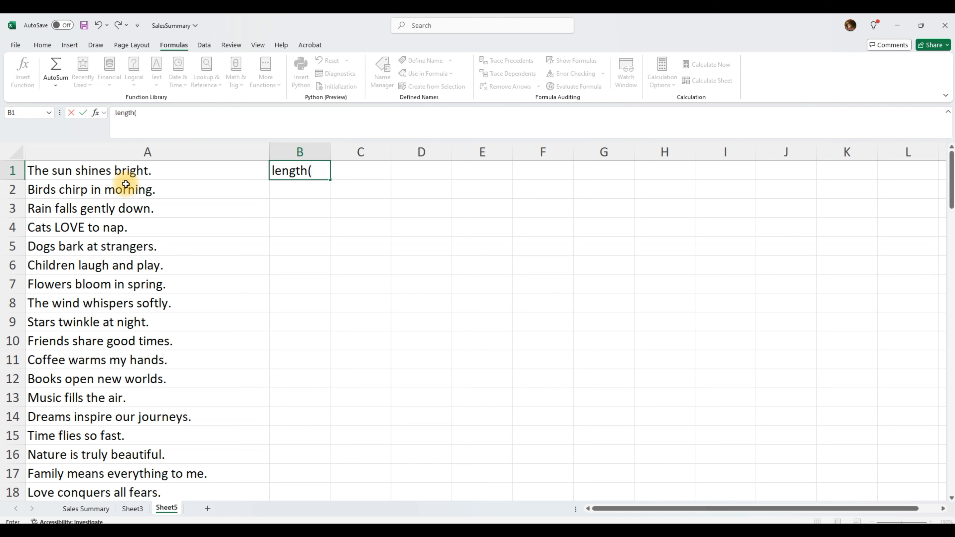
{"action": "left_click", "coordinate": [117, 112]}
{"action": "type", "text": "="}
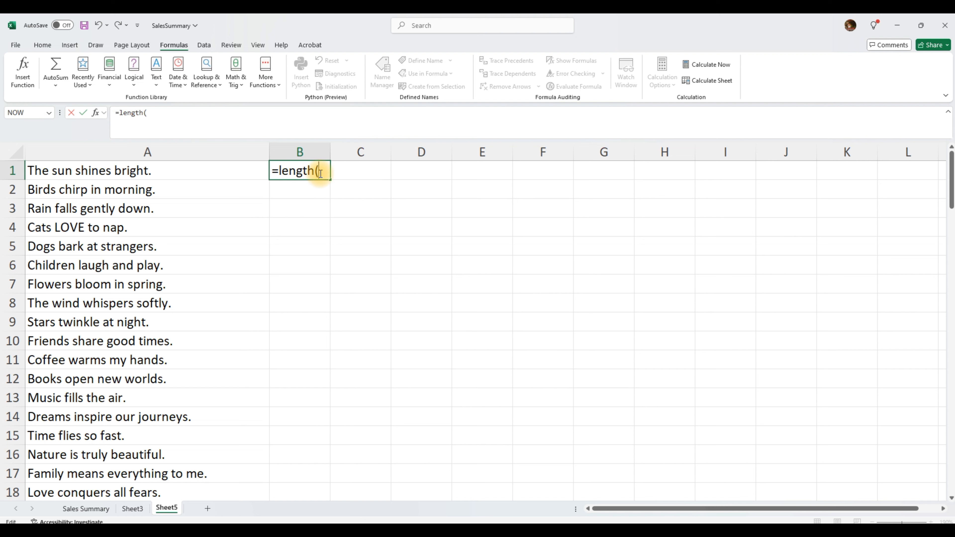
{"action": "key", "text": "BackSpace"}
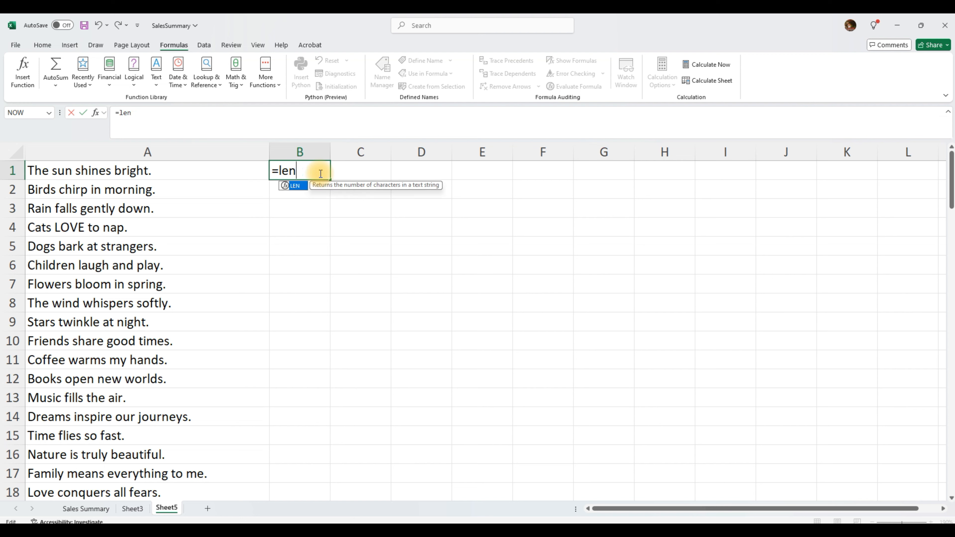
{"action": "double_click", "coordinate": [295, 187]}
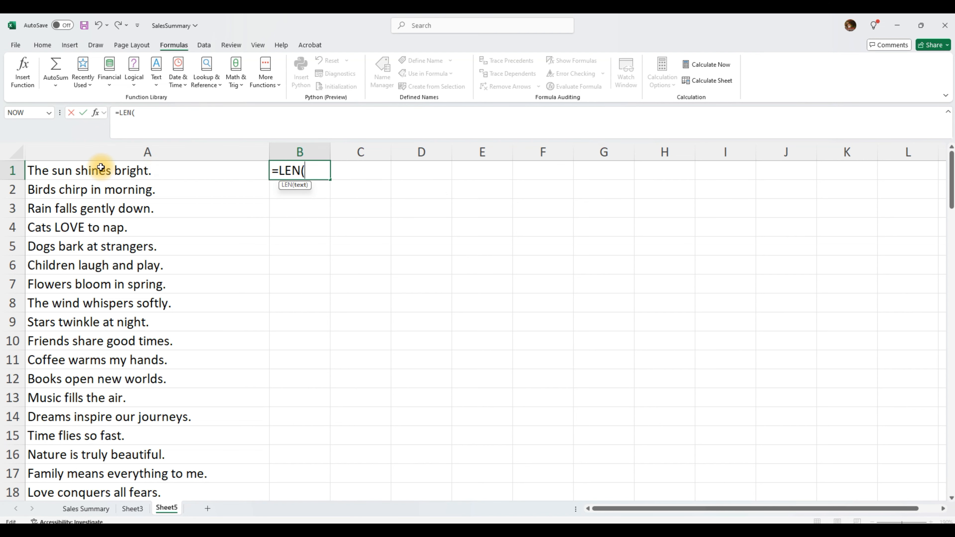
{"action": "left_click", "coordinate": [68, 172]}
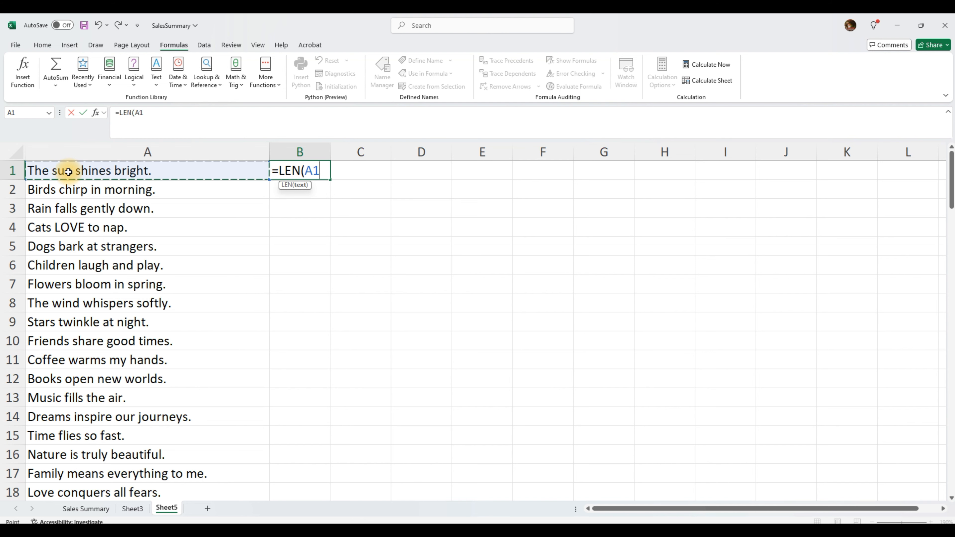
{"action": "type", "text": ")"}
{"action": "key", "text": "Return"}
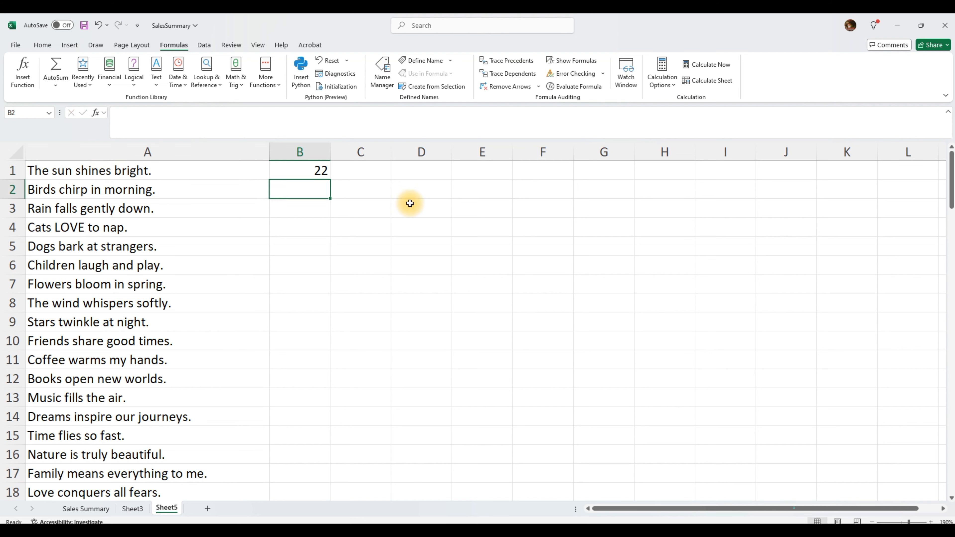
{"action": "left_click", "coordinate": [314, 173]}
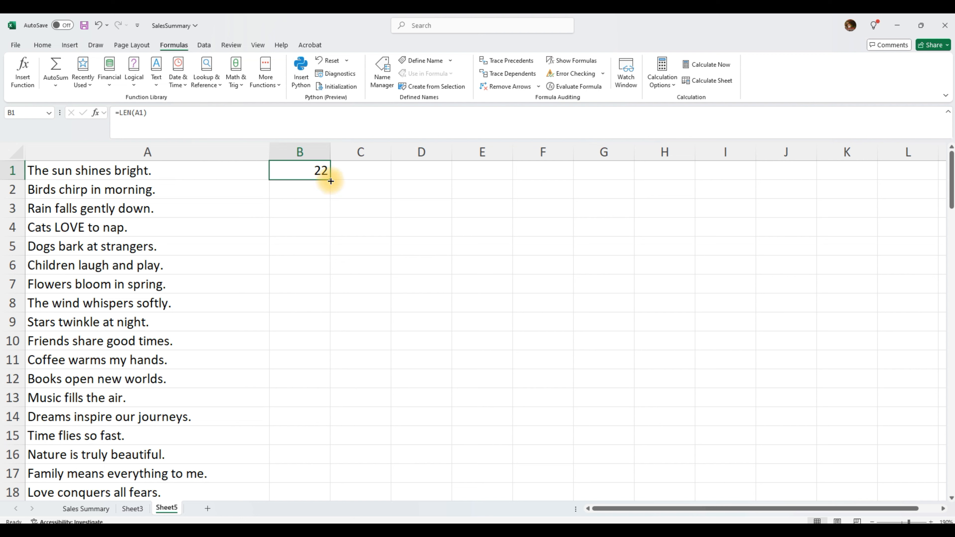
{"action": "left_click_drag", "start_coordinate": [330, 179], "coordinate": [315, 420]}
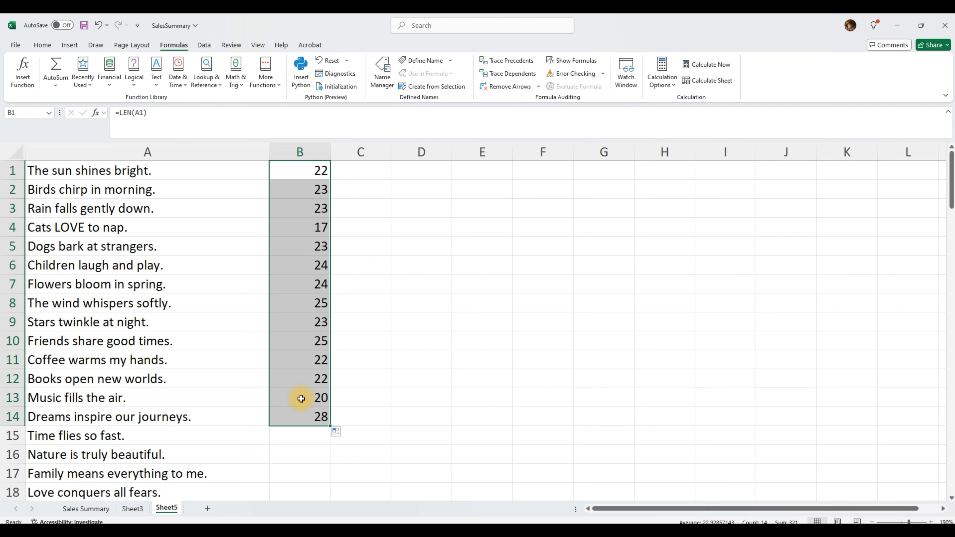
{"action": "left_click_drag", "start_coordinate": [113, 113], "coordinate": [152, 114]}
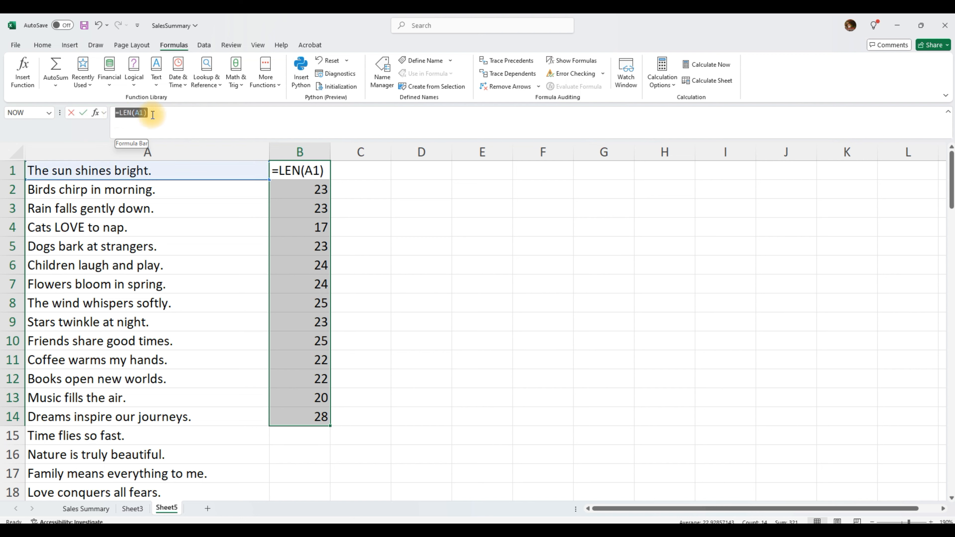
{"action": "type", "text": "="}
{"action": "left_click", "coordinate": [154, 172]}
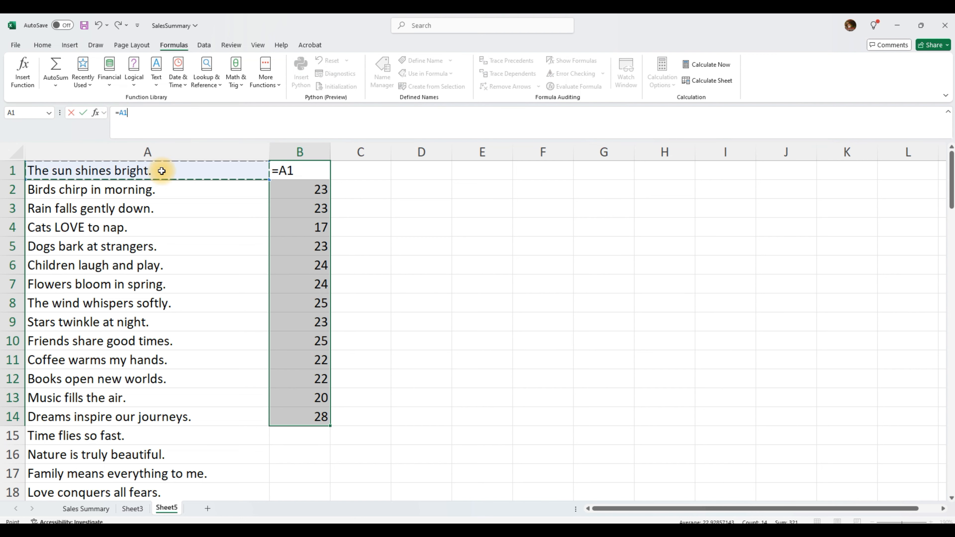
{"action": "type", "text": "``"}
{"action": "key", "text": "ctrl+z"}
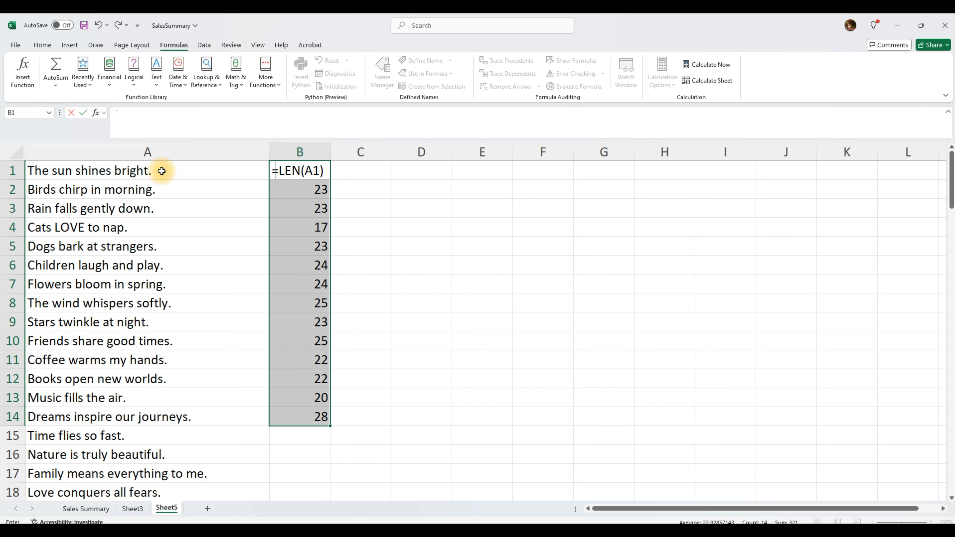
{"action": "type", "text": "`"}
{"action": "key", "text": "Escape"}
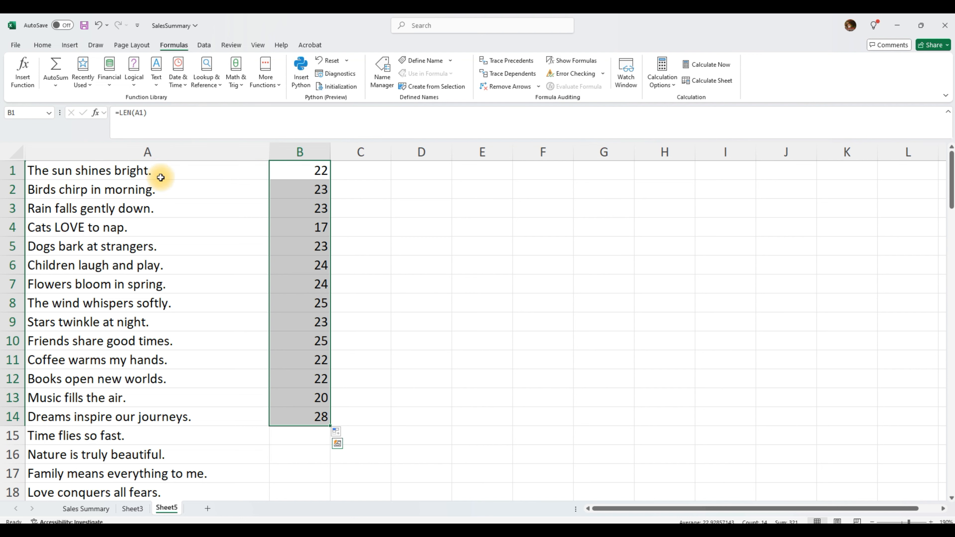
Step: Remove the final period from the sentence in A1 and put it back
{"action": "double_click", "coordinate": [161, 171]}
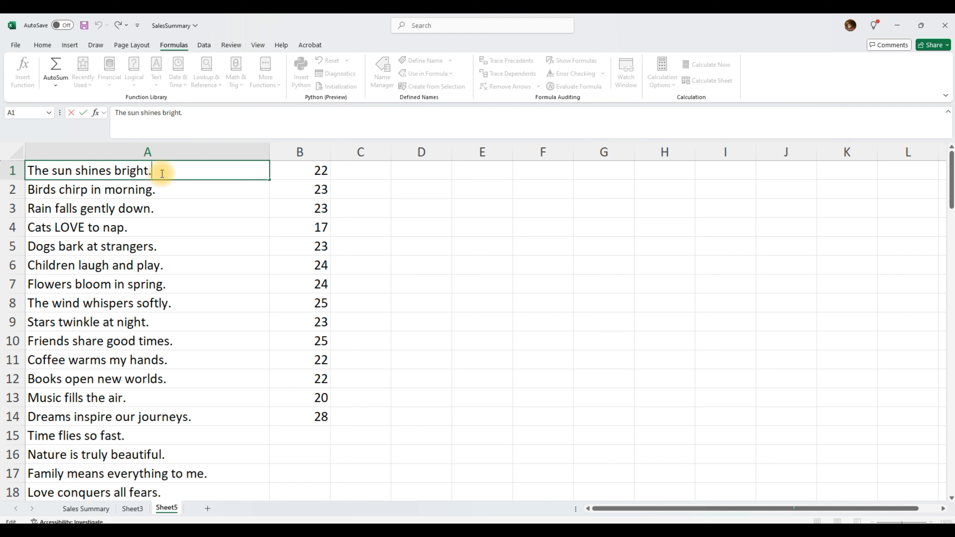
{"action": "key", "text": "Return"}
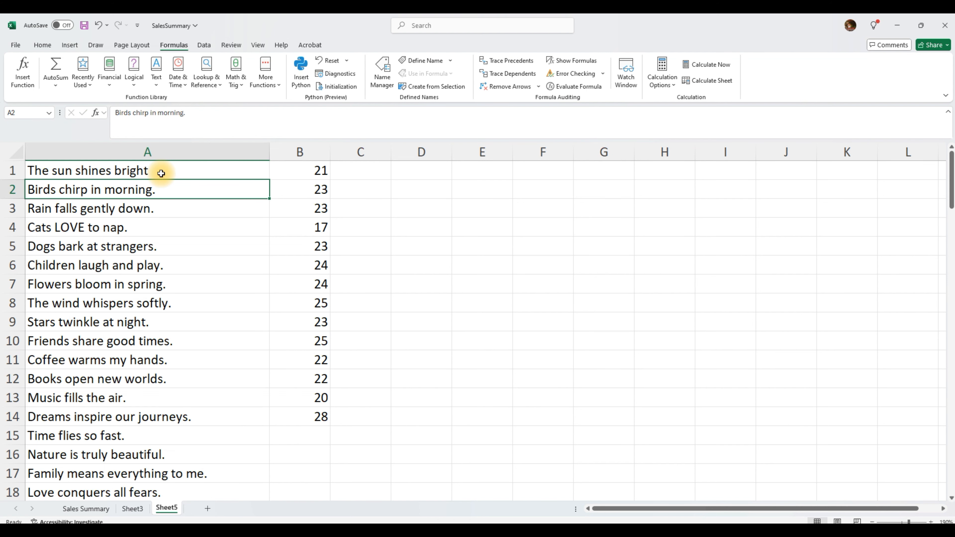
{"action": "double_click", "coordinate": [180, 171]}
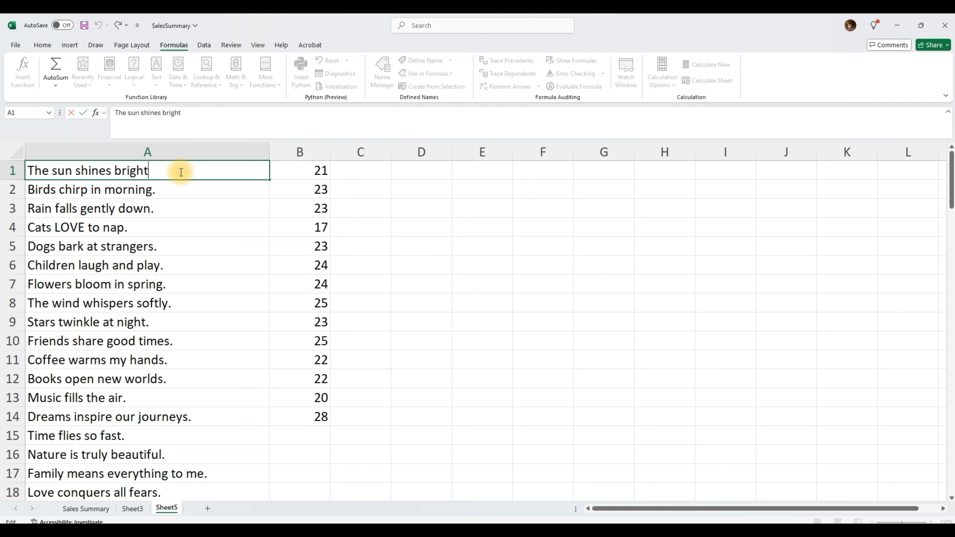
{"action": "key", "text": "Return"}
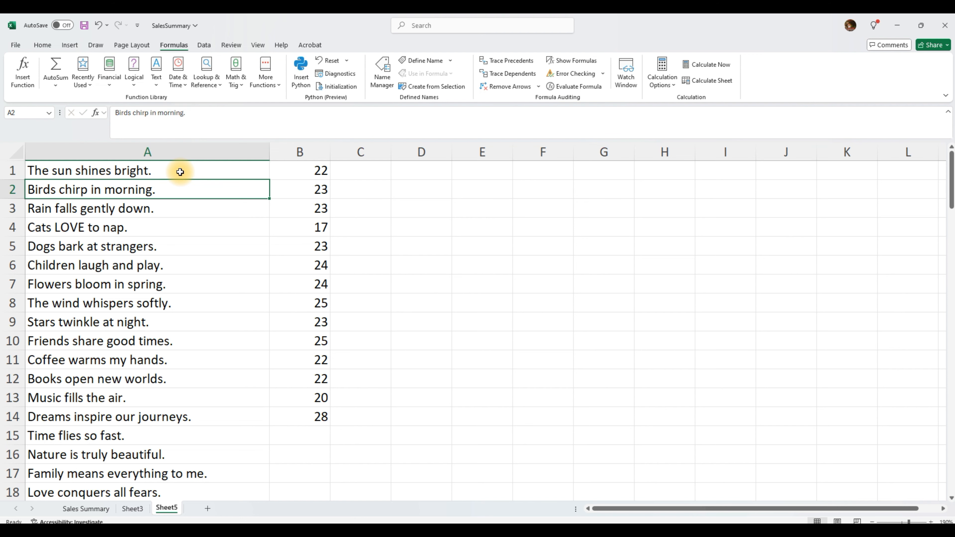
Step: Clear the LEN formulas from cells B1:B14
{"action": "left_click", "coordinate": [314, 211]}
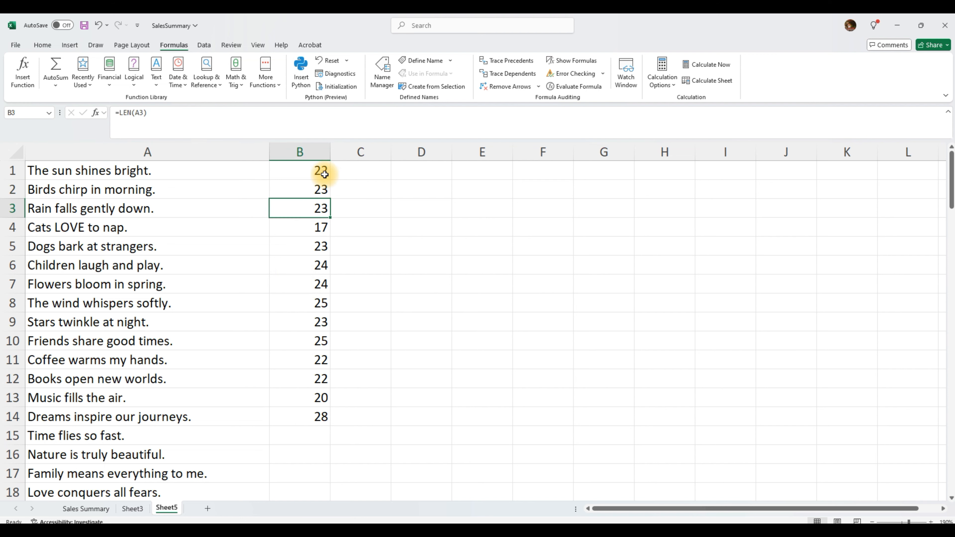
{"action": "left_click_drag", "start_coordinate": [323, 169], "coordinate": [319, 411]}
{"action": "key", "text": "Delete"}
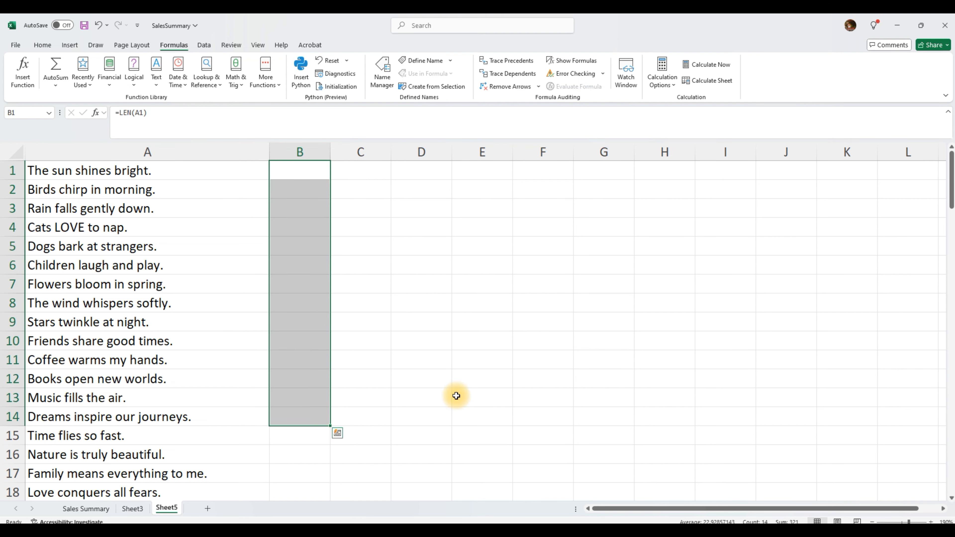
Step: Enter =LEFT(A1,3) in cell B1 and fill the formula down to B14
{"action": "left_click", "coordinate": [299, 171]}
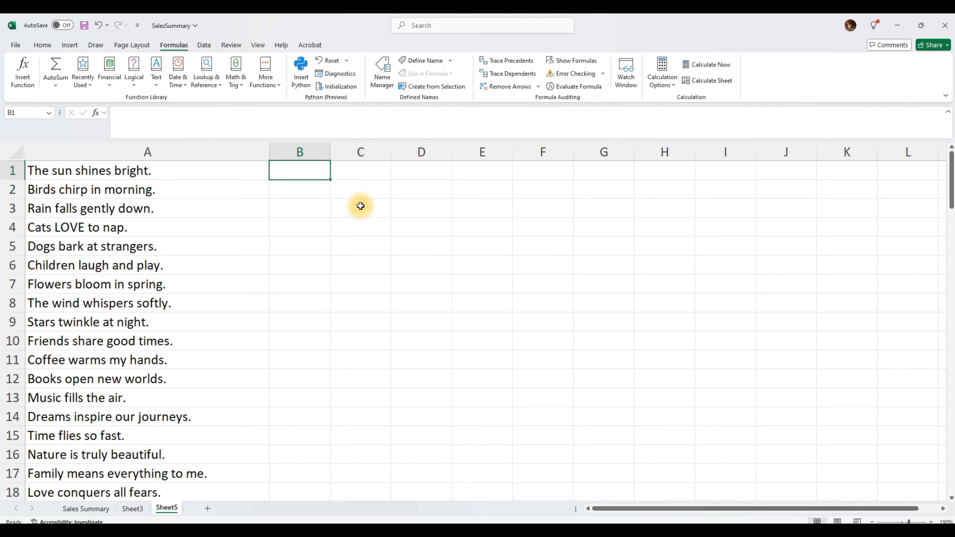
{"action": "type", "text": "=left"}
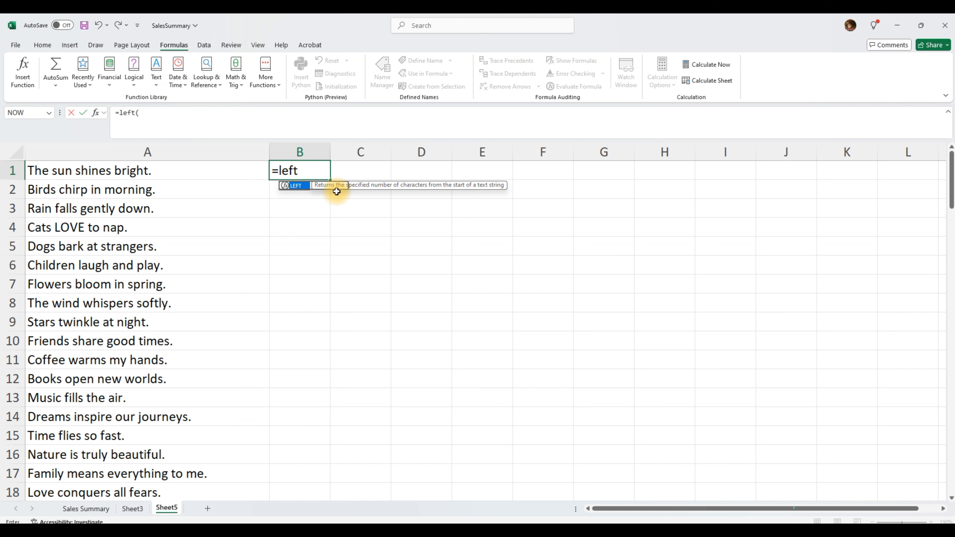
{"action": "type", "text": "("}
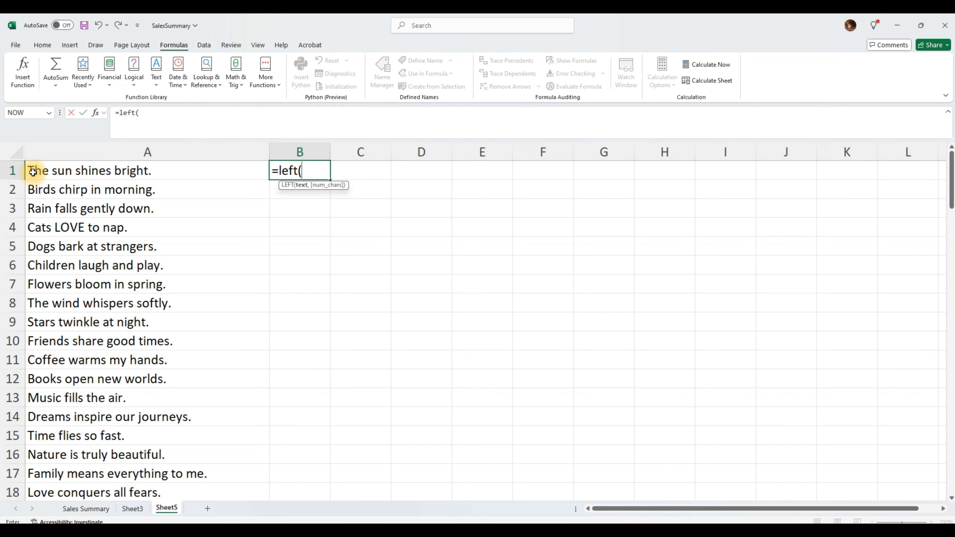
{"action": "left_click", "coordinate": [104, 171]}
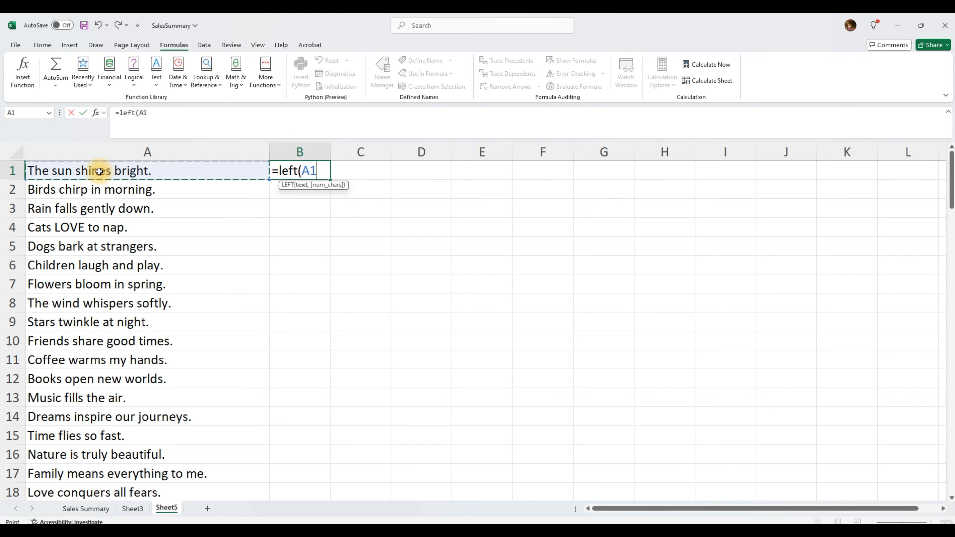
{"action": "type", "text": ","}
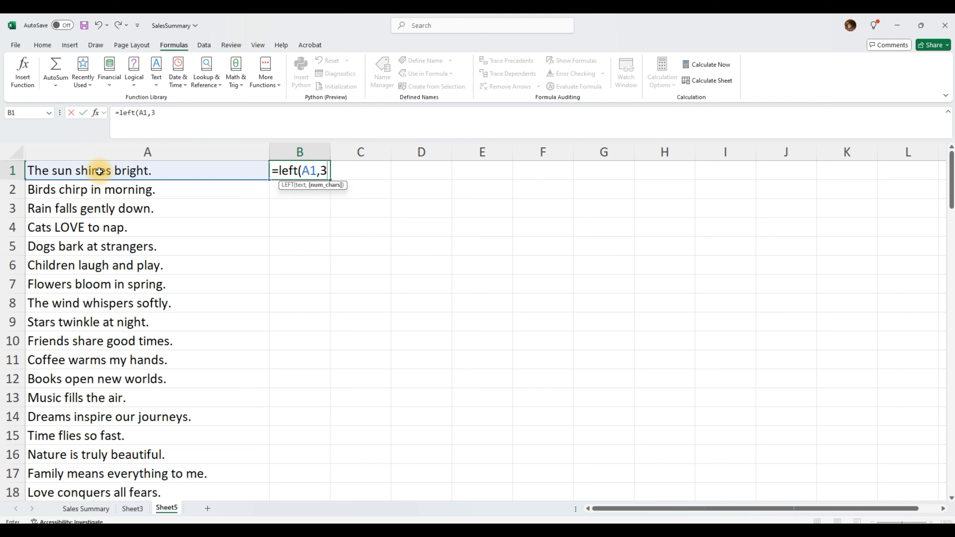
{"action": "type", "text": "3)"}
{"action": "key", "text": "Return"}
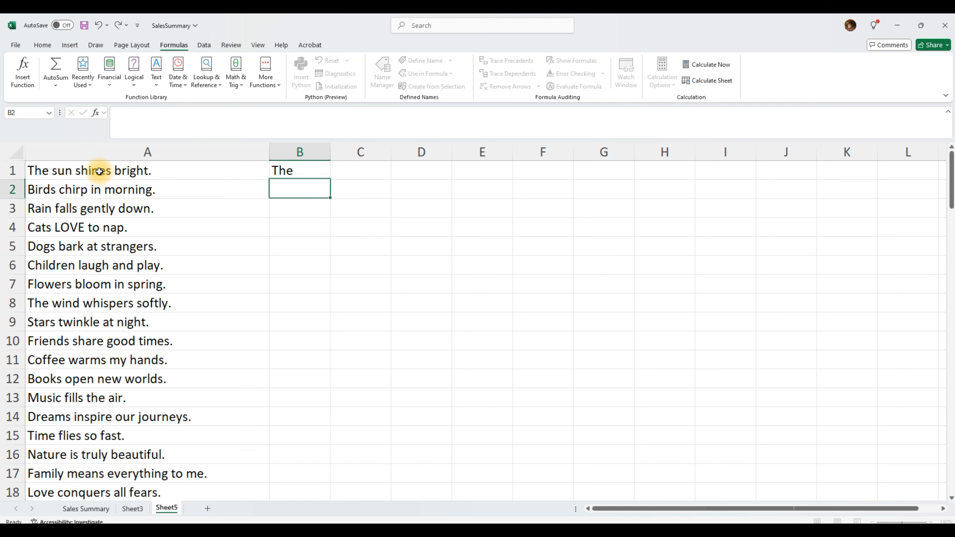
{"action": "left_click", "coordinate": [271, 177]}
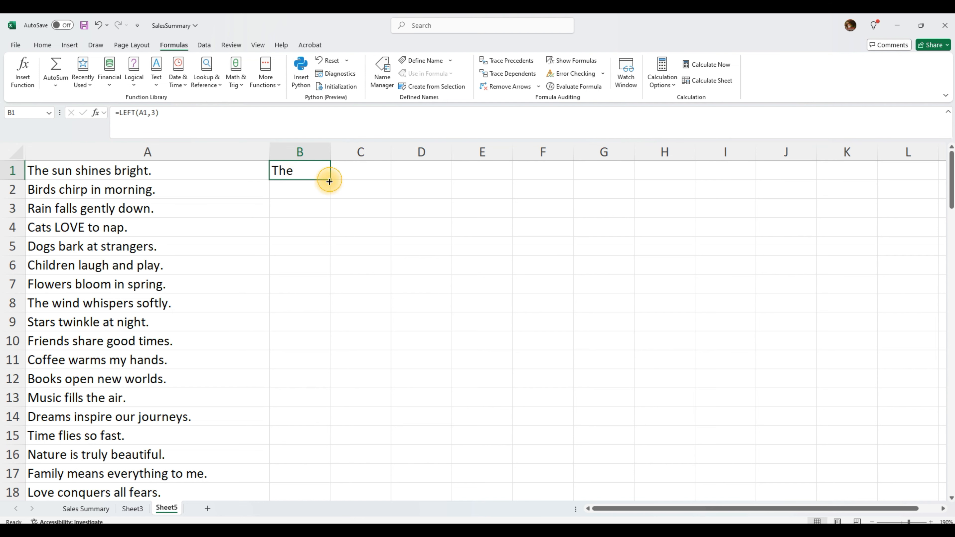
{"action": "left_click_drag", "start_coordinate": [329, 181], "coordinate": [338, 431]}
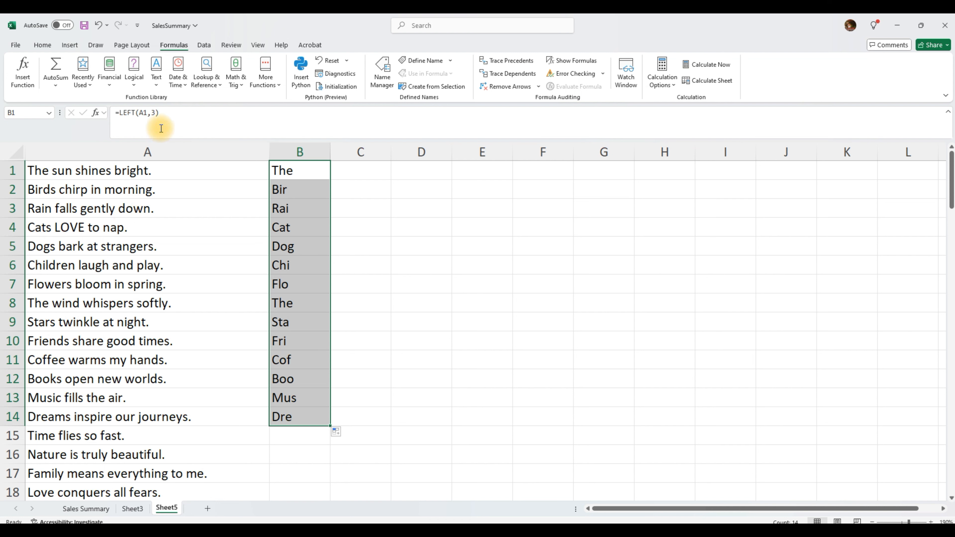
{"action": "left_click", "coordinate": [159, 113]}
{"action": "key", "text": "Escape"}
{"action": "left_click", "coordinate": [294, 209]}
Step: Enter =RIGHT(A1,3) in cell C1 to extract the last three characters of the first sentence
{"action": "left_click", "coordinate": [347, 173]}
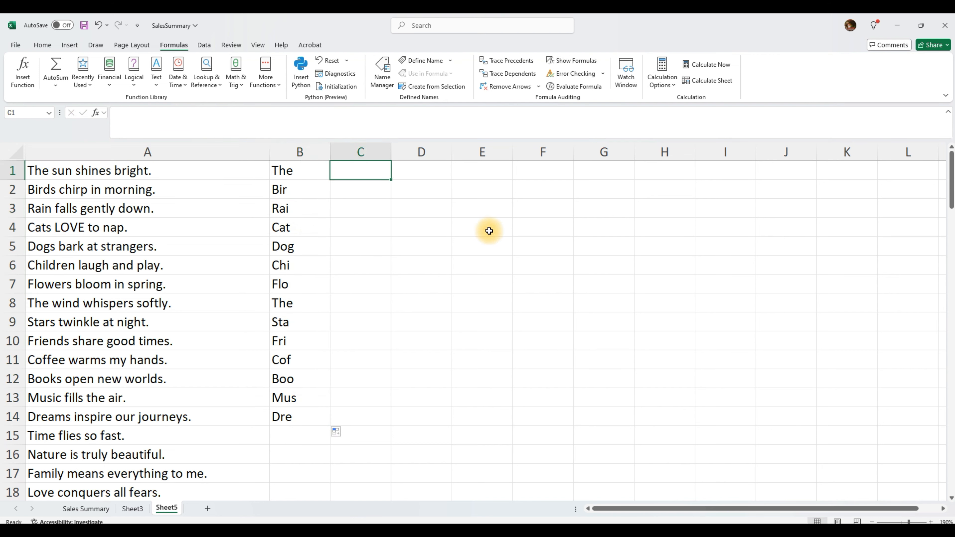
{"action": "type", "text": "=rig"}
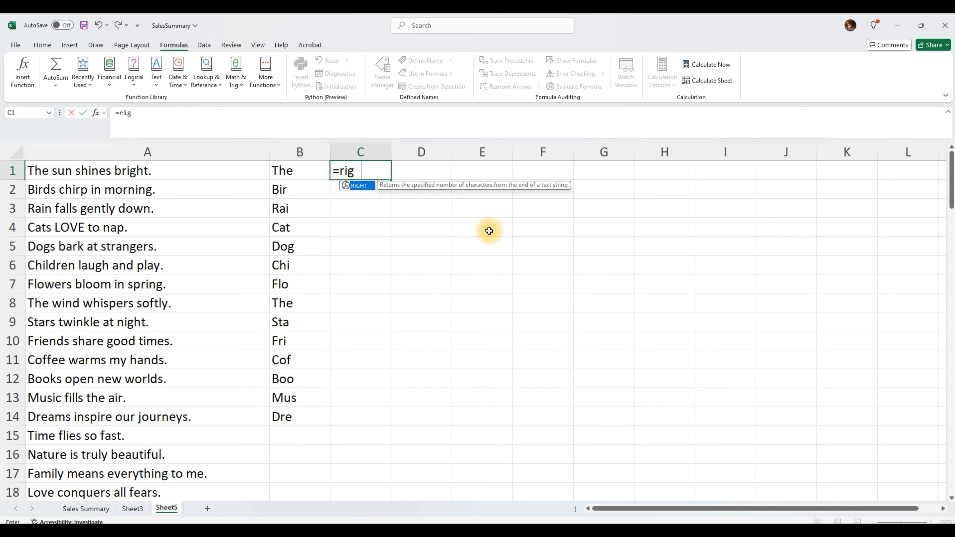
{"action": "type", "text": "ht("}
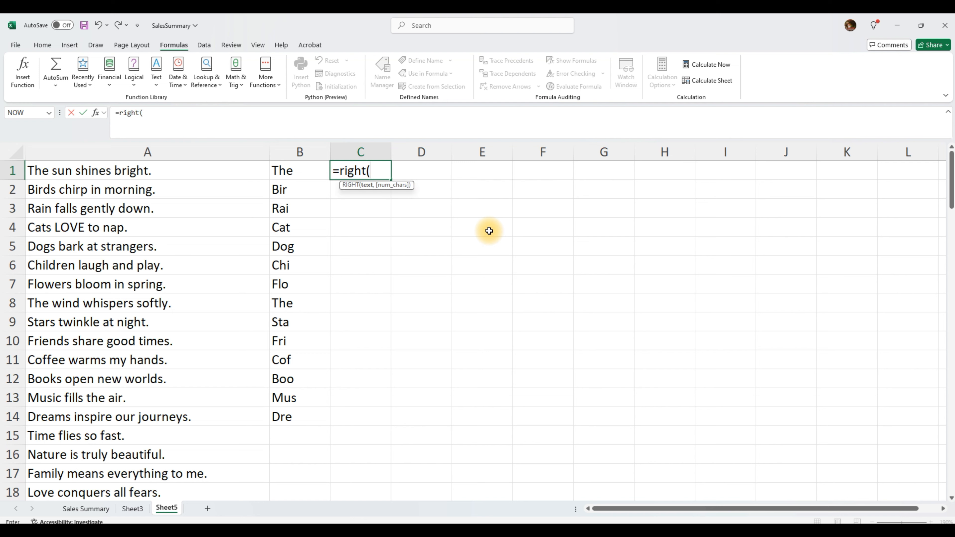
{"action": "left_click", "coordinate": [99, 170]}
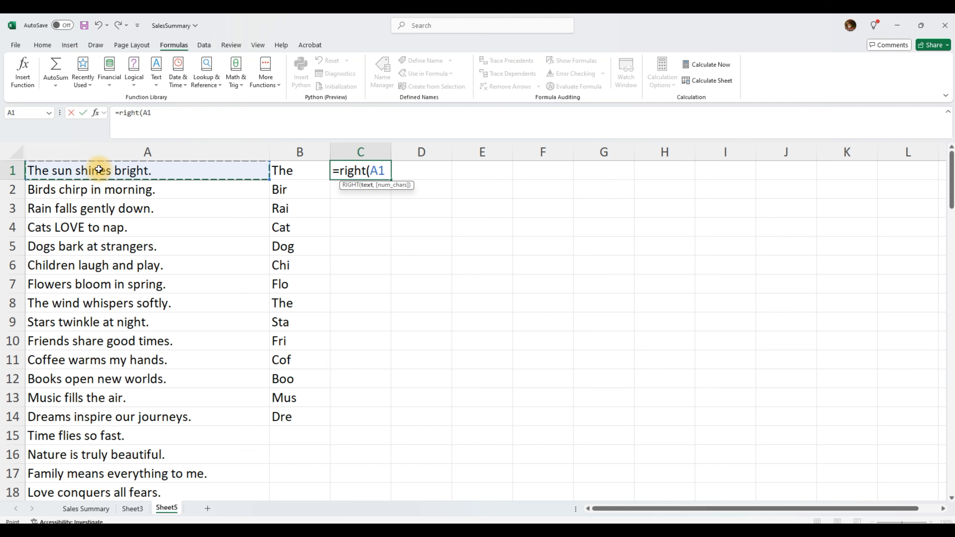
{"action": "type", "text": ","}
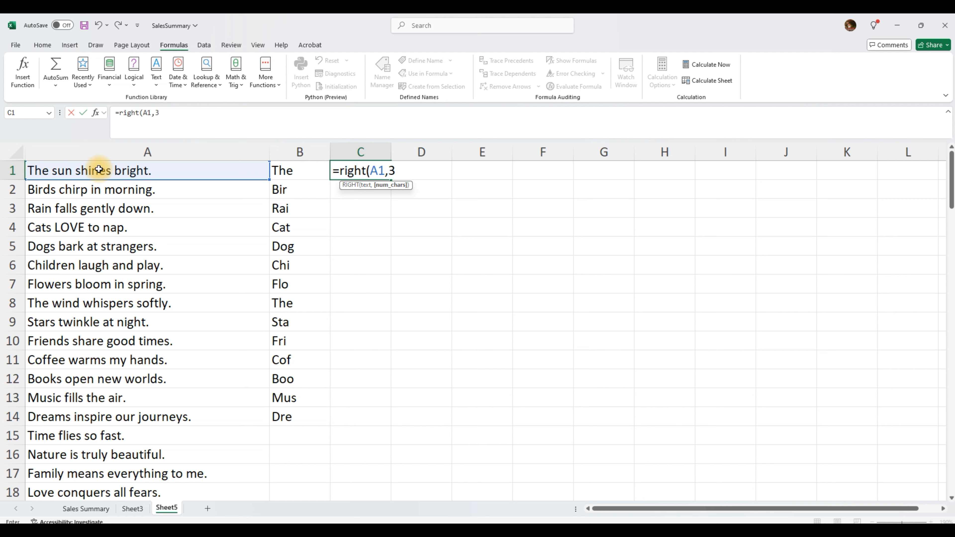
{"action": "type", "text": "3)"}
{"action": "key", "text": "Return"}
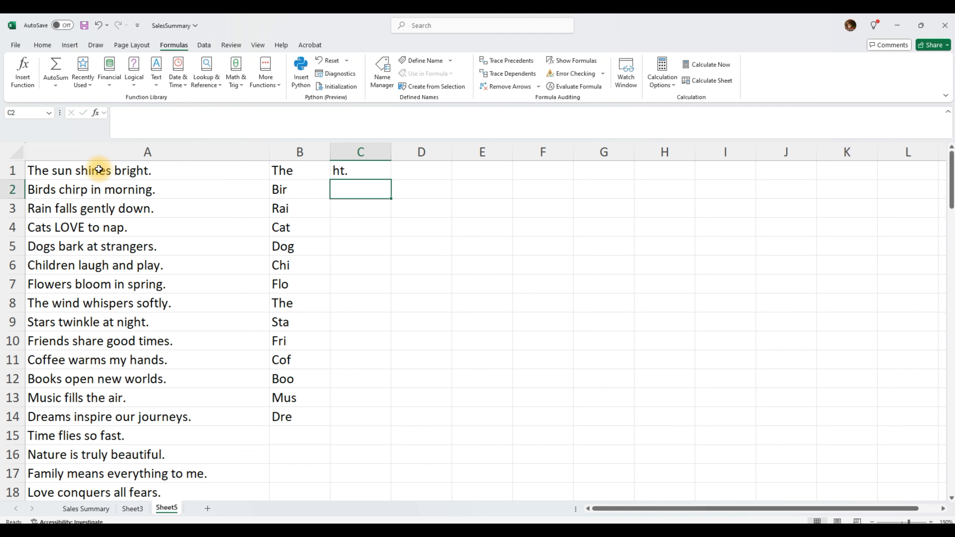
Step: Fill the RIGHT formula from C1 down to C14
{"action": "left_click", "coordinate": [366, 172]}
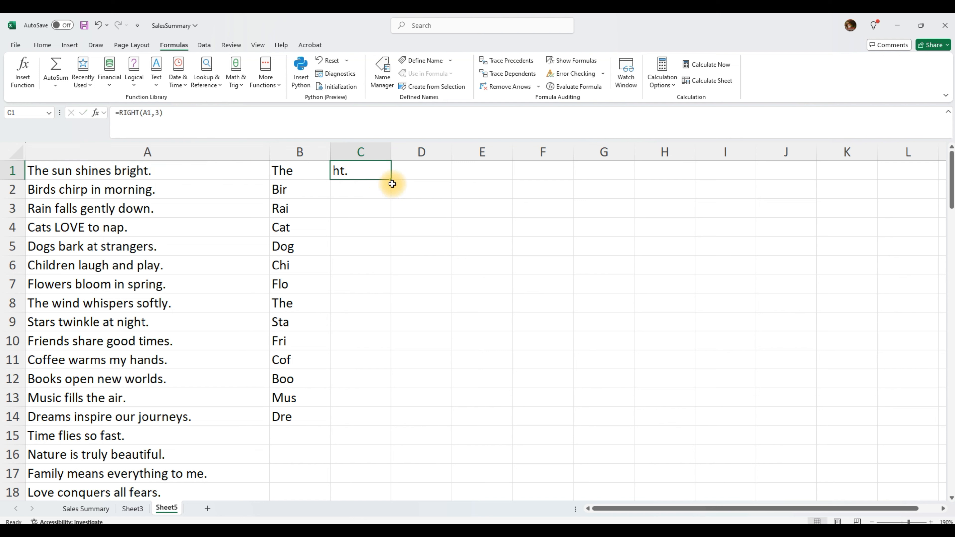
{"action": "left_click_drag", "start_coordinate": [392, 180], "coordinate": [375, 421]}
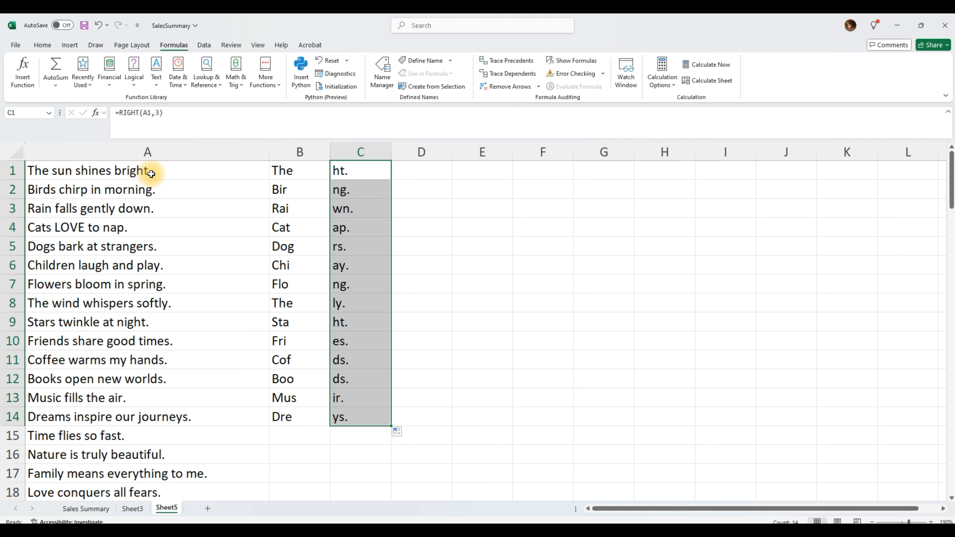
Step: Change the formula in C1 to =RIGHT(A1,4) and fill it down to C14
{"action": "left_click", "coordinate": [347, 171]}
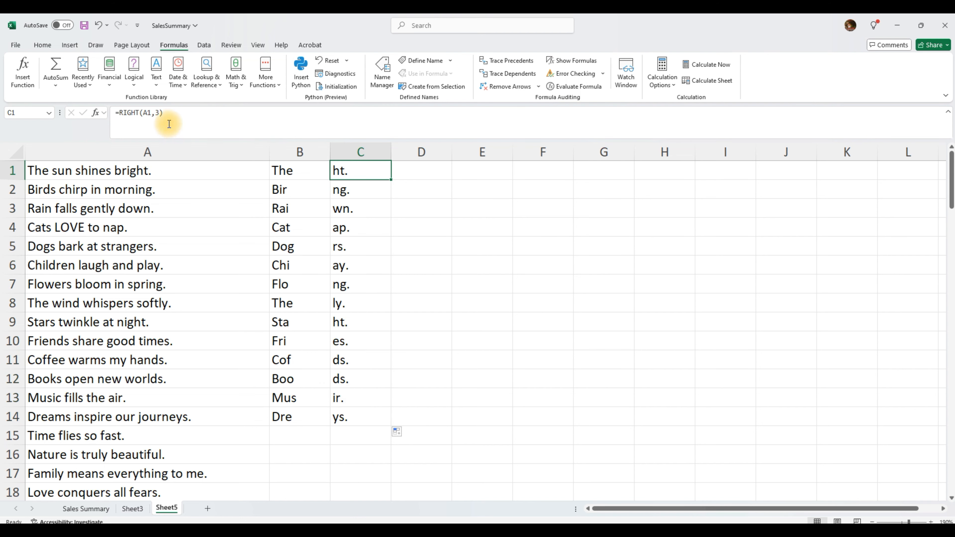
{"action": "left_click", "coordinate": [159, 114]}
{"action": "key", "text": "BackSpace"}
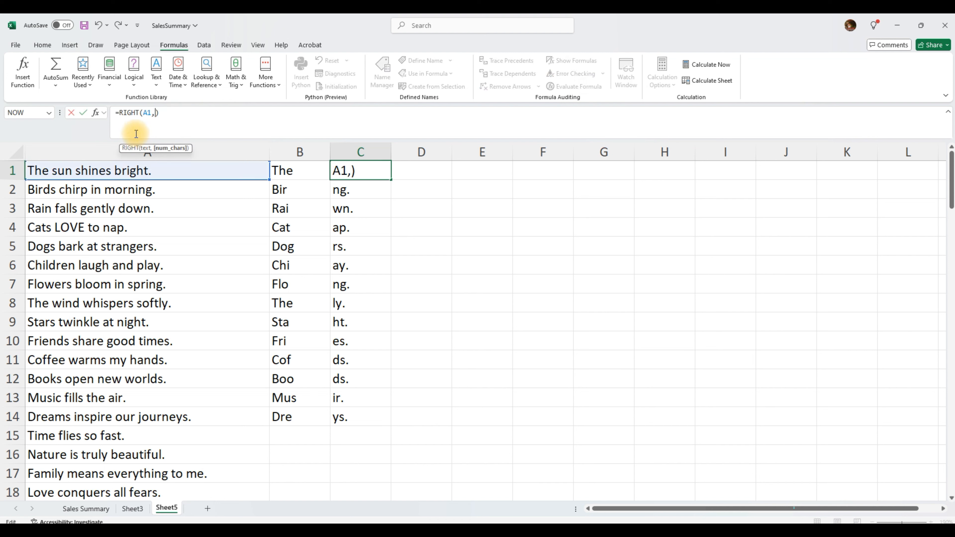
{"action": "type", "text": "4"}
{"action": "key", "text": "Return"}
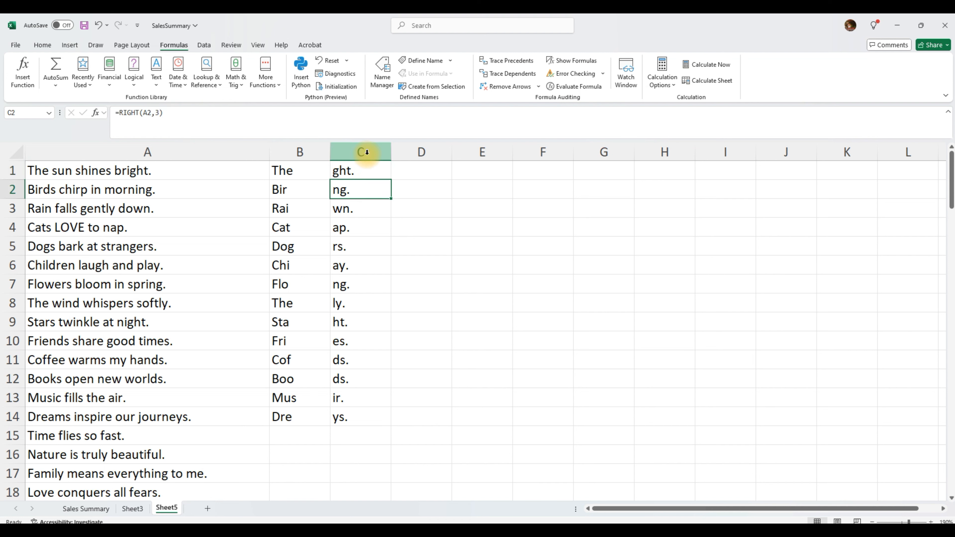
{"action": "left_click", "coordinate": [370, 170]}
{"action": "left_click_drag", "start_coordinate": [390, 179], "coordinate": [376, 418]}
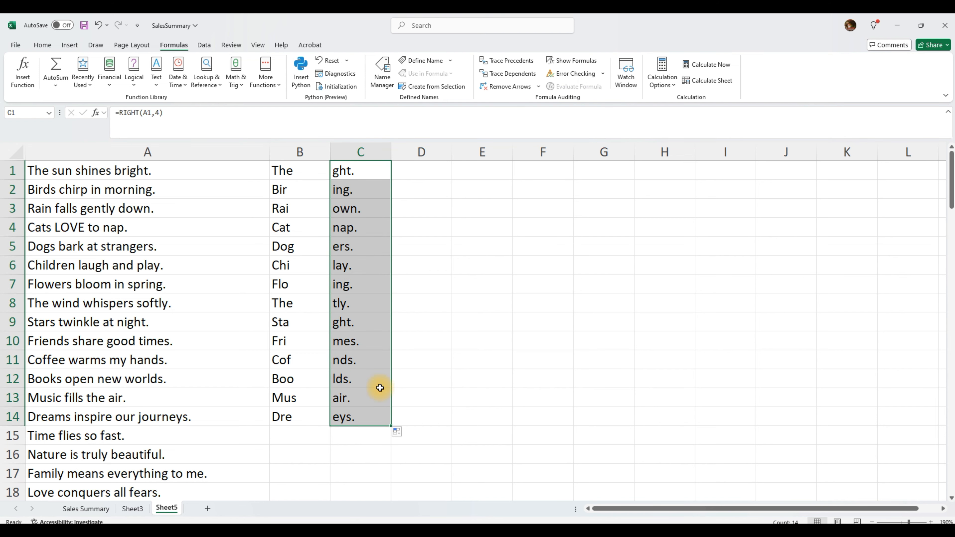
{"action": "left_click", "coordinate": [291, 173]}
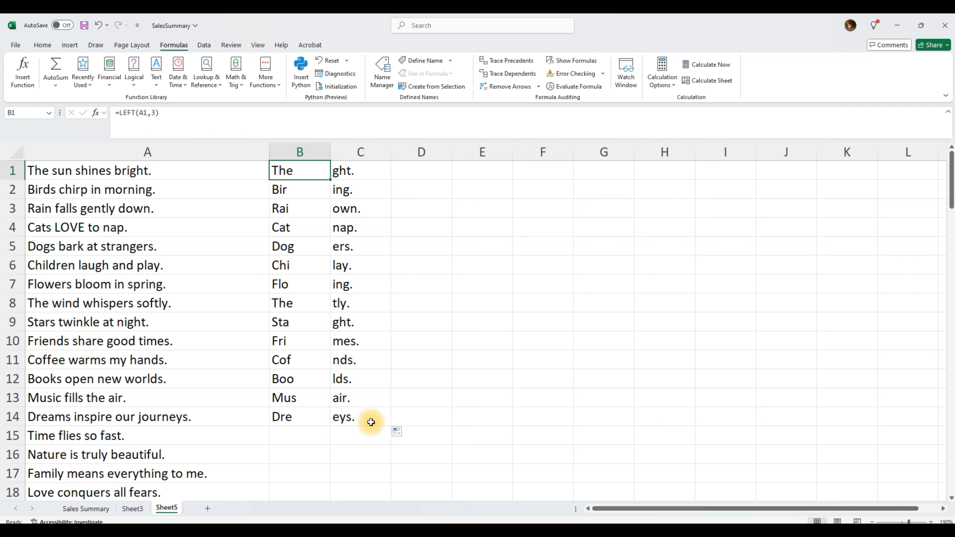
Step: Enter =MID(A1,9,6) in cell D1 to extract the word "shines" from the first sentence
{"action": "left_click", "coordinate": [410, 170]}
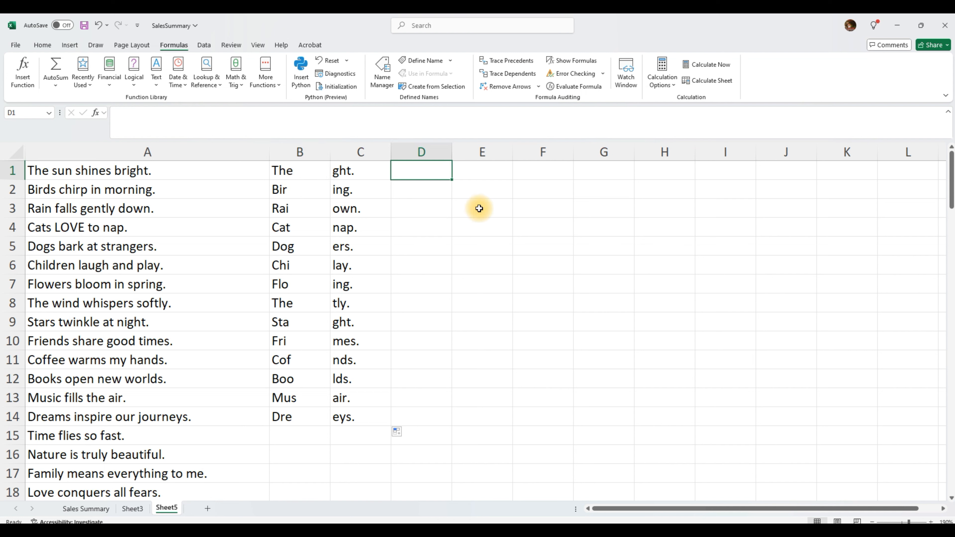
{"action": "type", "text": "=mid"}
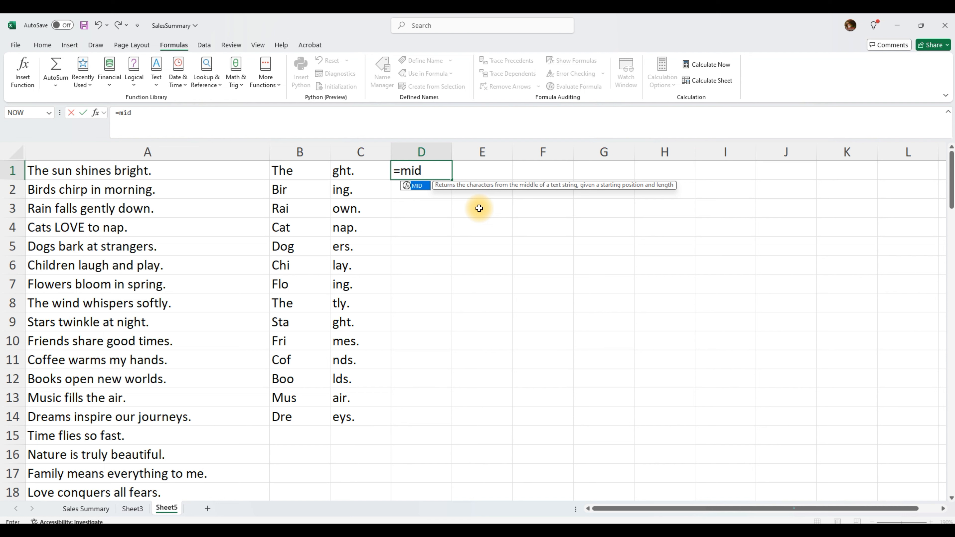
{"action": "type", "text": "("}
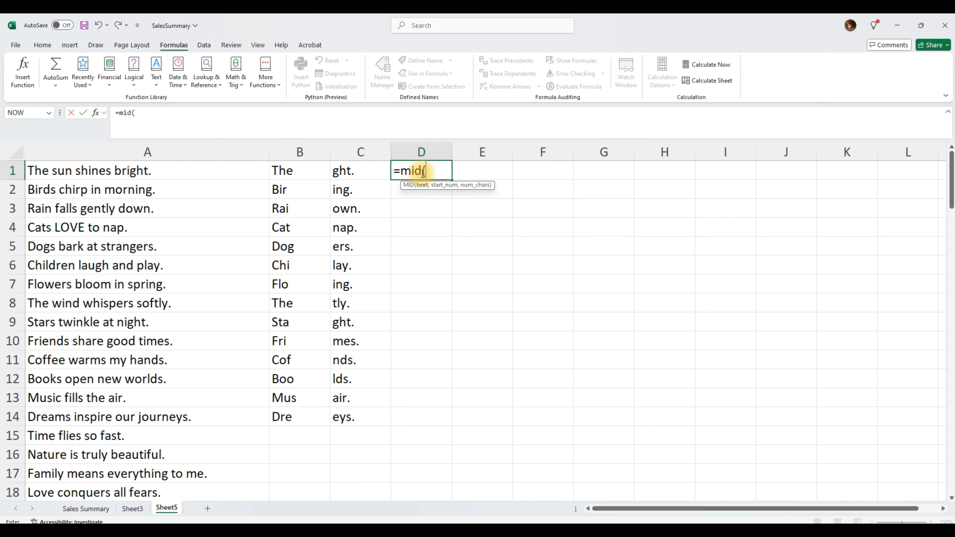
{"action": "left_click", "coordinate": [66, 170]}
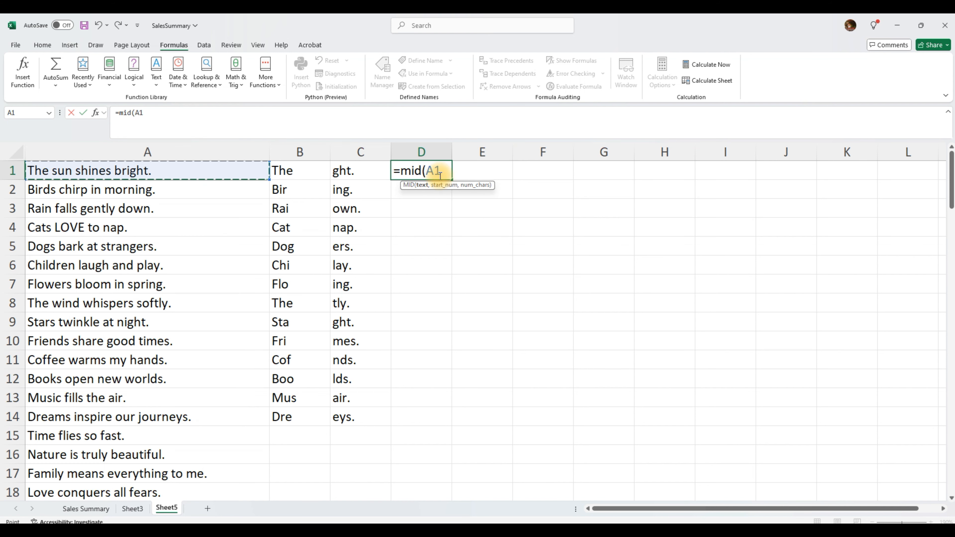
{"action": "type", "text": ",9"}
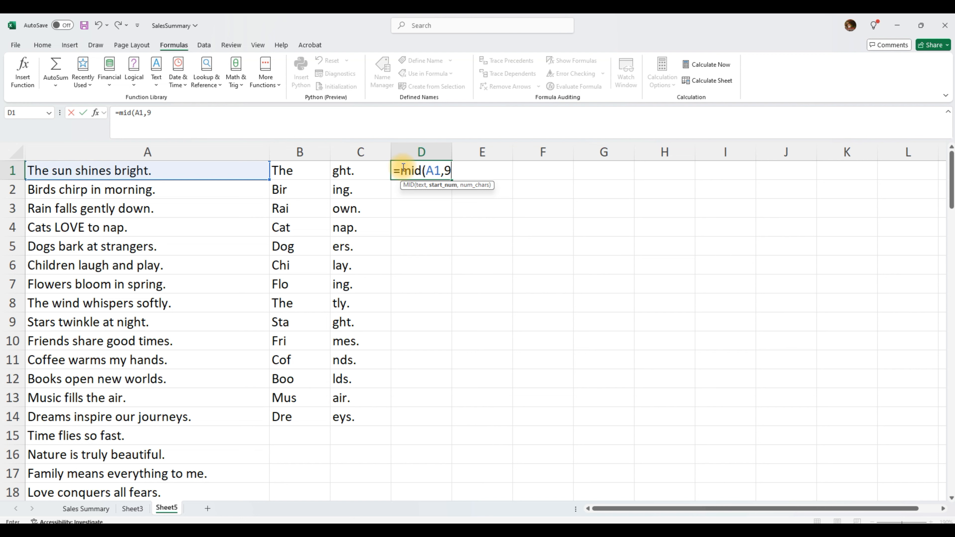
{"action": "type", "text": ",6)"}
{"action": "key", "text": "Return"}
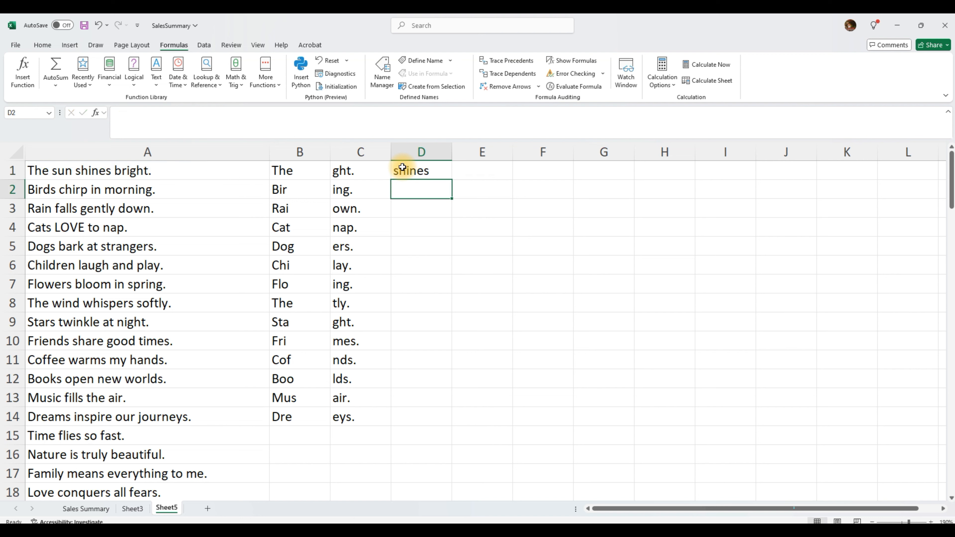
{"action": "left_click", "coordinate": [414, 170]}
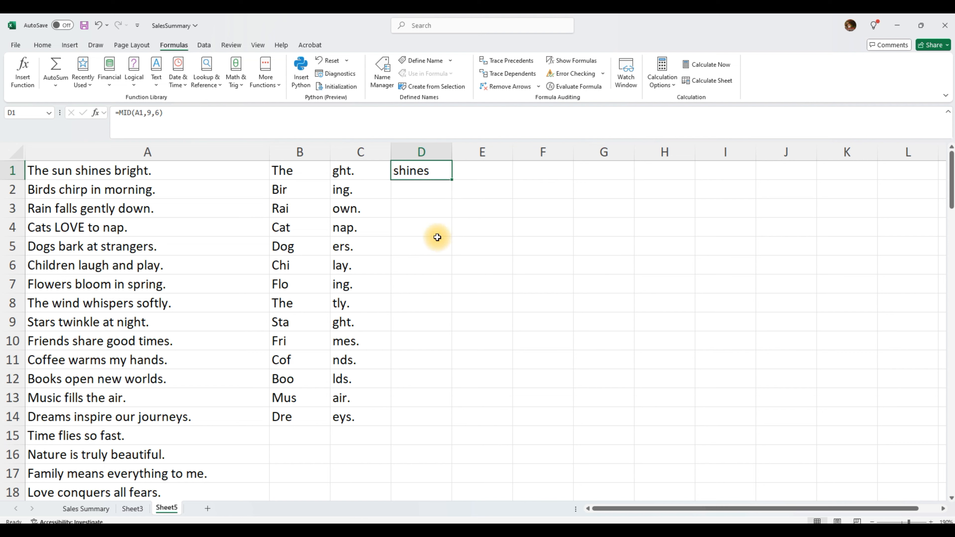
Step: Set the worksheet zoom to 200% and enlarge it further to 250%
{"action": "left_click", "coordinate": [256, 45]}
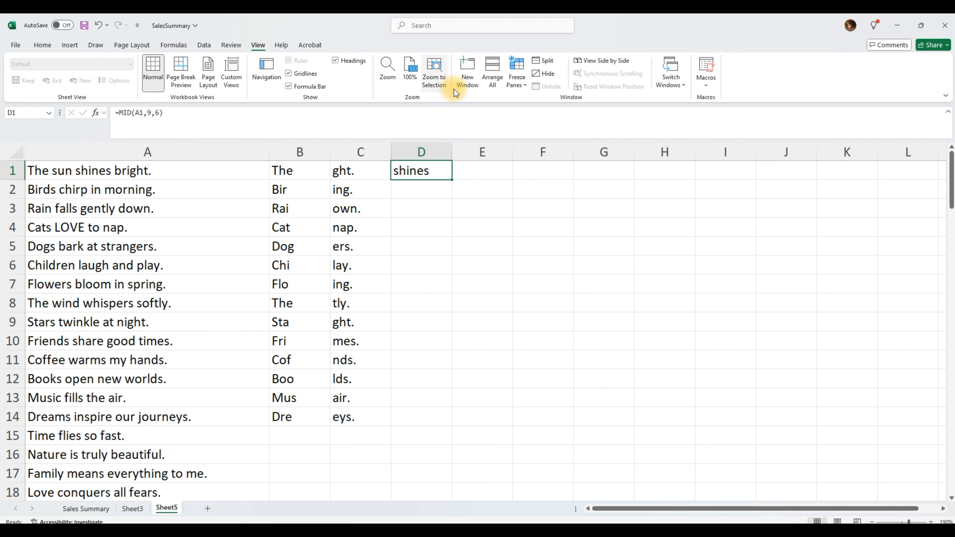
{"action": "left_click", "coordinate": [390, 71]}
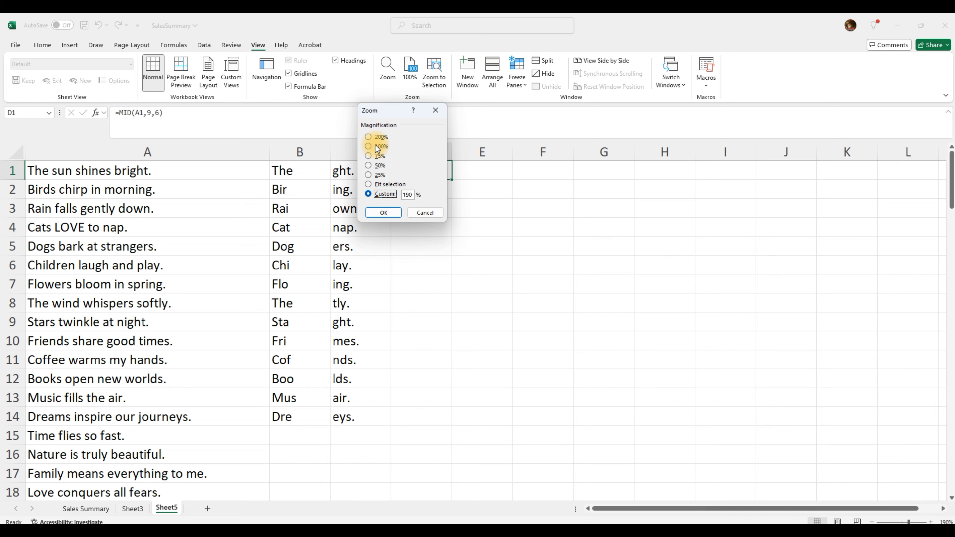
{"action": "left_click", "coordinate": [368, 137]}
{"action": "left_click", "coordinate": [381, 212]}
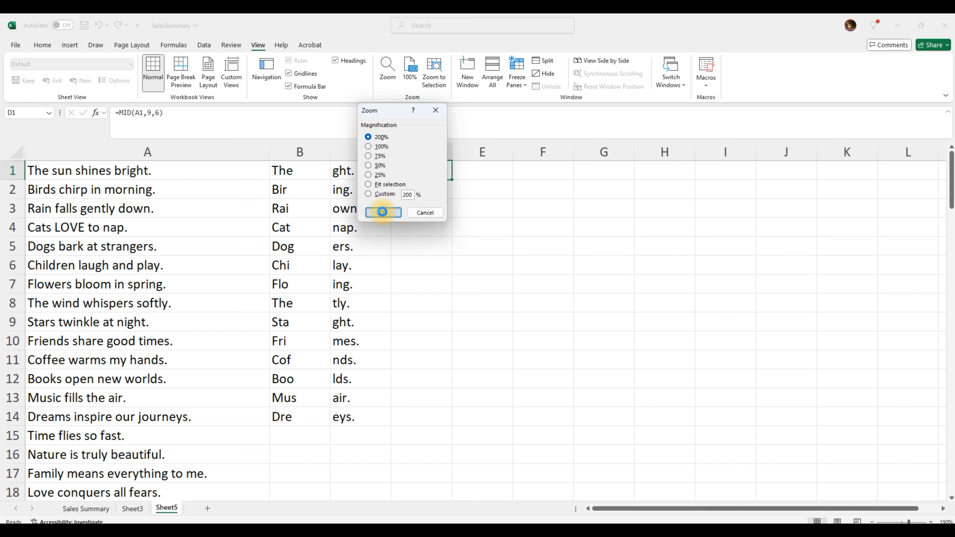
{"action": "scroll", "coordinate": [382, 212], "scroll_direction": "up", "scroll_amount": 3}
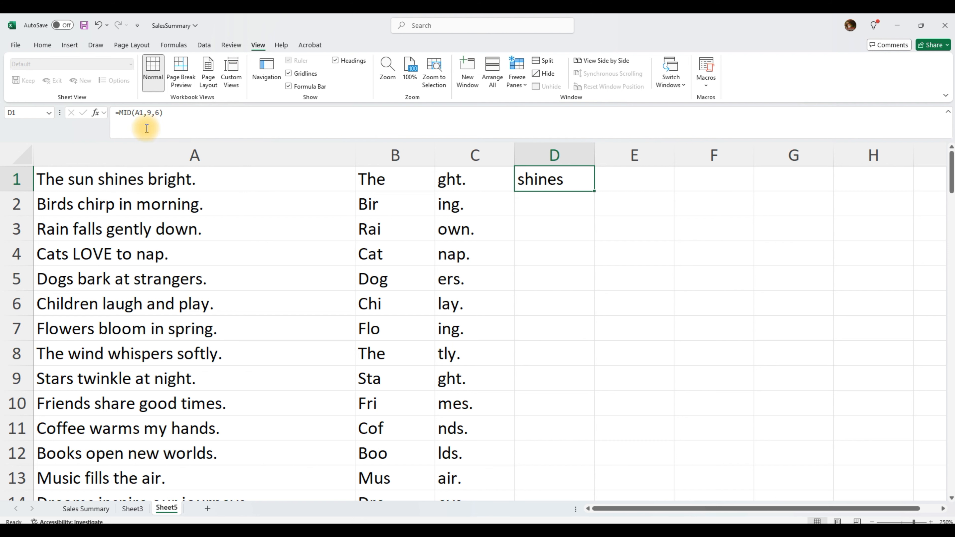
Step: Edit the MID formula in D1 to start at character 6 and extract 3 characters
{"action": "left_click", "coordinate": [138, 112]}
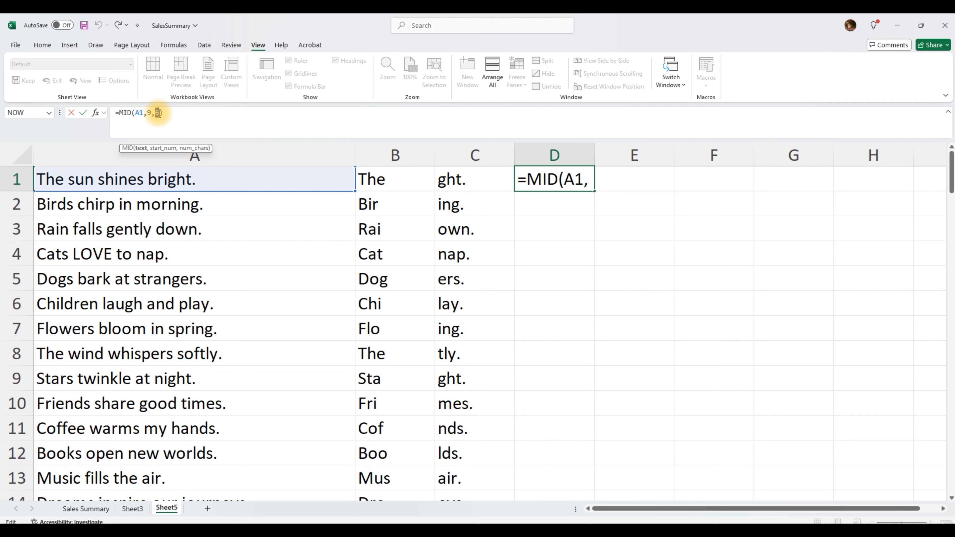
{"action": "double_click", "coordinate": [157, 113]}
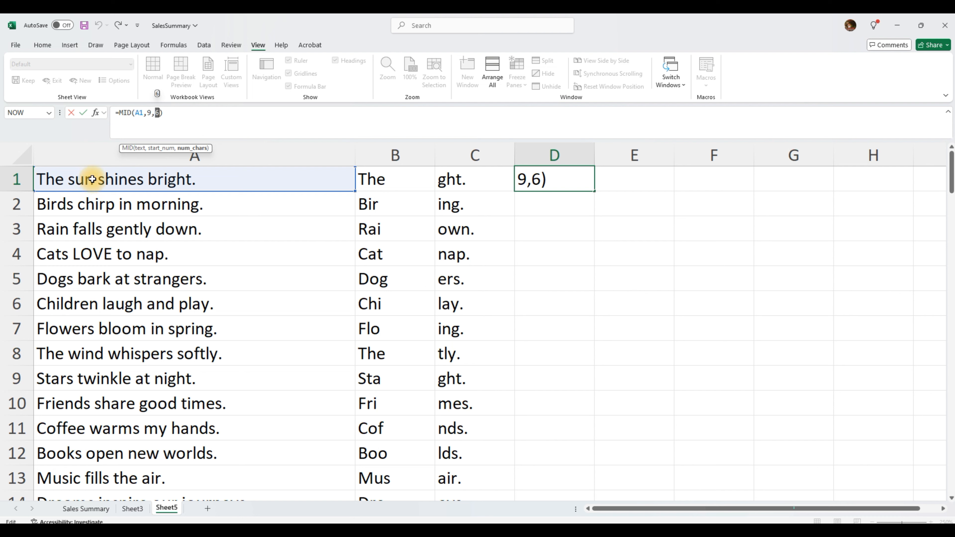
{"action": "left_click", "coordinate": [148, 112]}
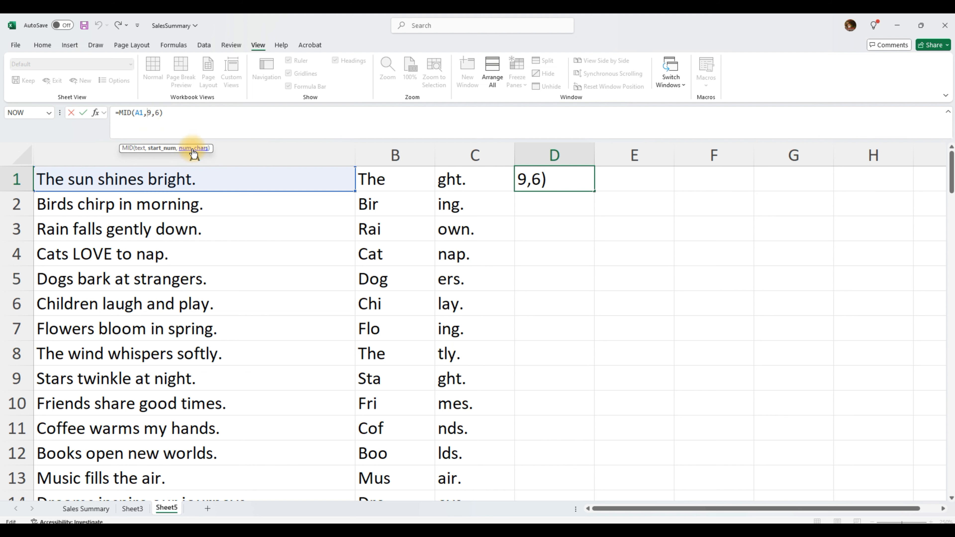
{"action": "key", "text": "Delete"}
{"action": "type", "text": "6"}
{"action": "key", "text": "Right"}
{"action": "key", "text": "Right"}
{"action": "key", "text": "Delete"}
{"action": "type", "text": "3"}
{"action": "key", "text": "Return"}
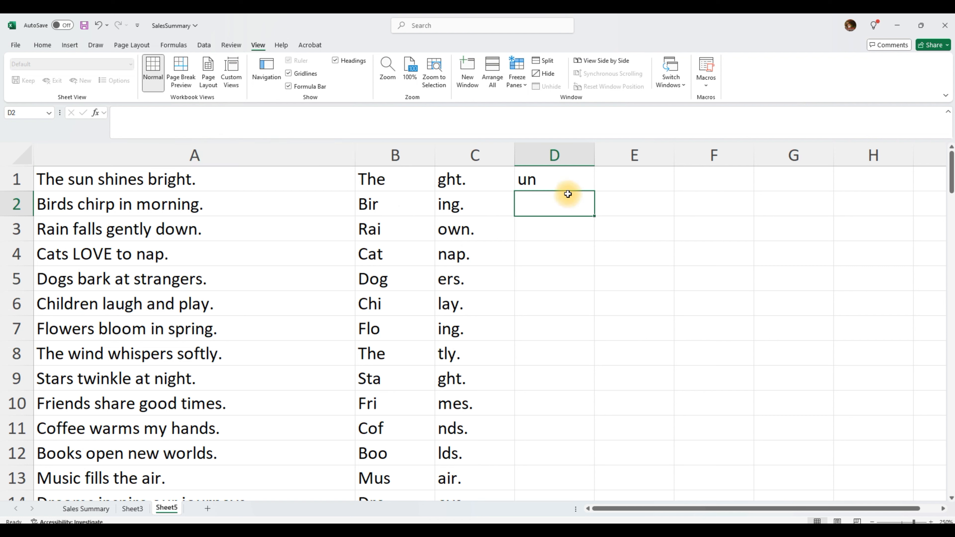
Step: Change the start position in D1's MID formula to 5 so that it extracts "sun"
{"action": "left_click", "coordinate": [543, 179]}
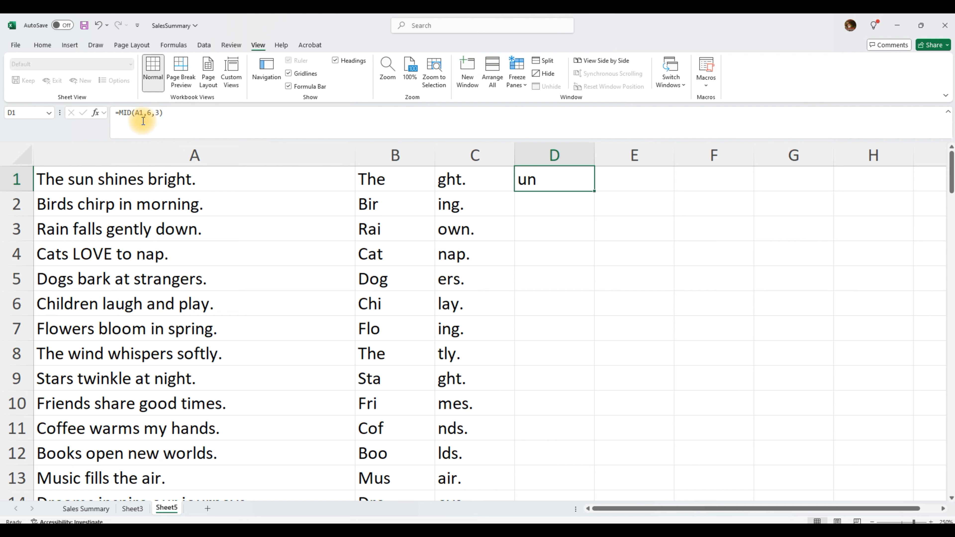
{"action": "double_click", "coordinate": [149, 112]}
{"action": "type", "text": "6"}
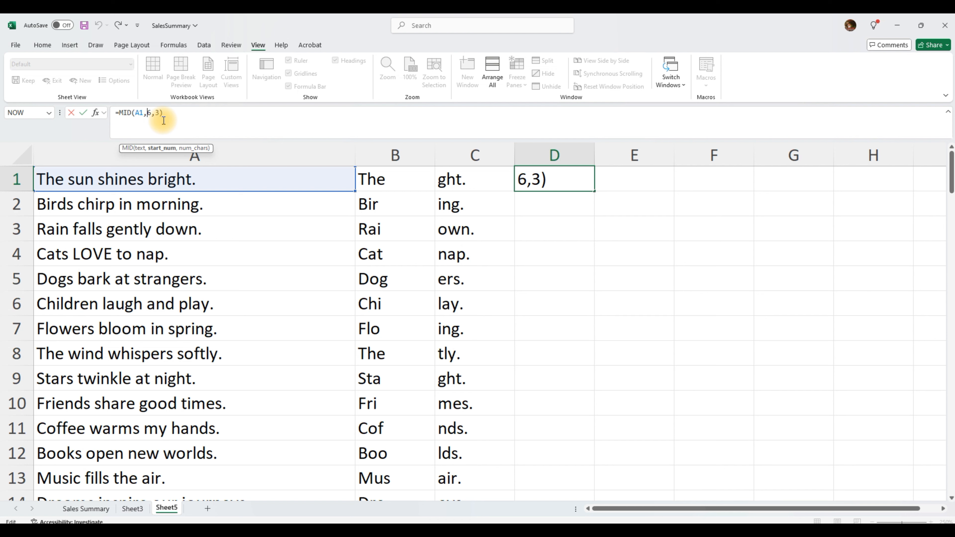
{"action": "key", "text": "Left"}
{"action": "type", "text": "5"}
{"action": "key", "text": "Delete"}
{"action": "key", "text": "Return"}
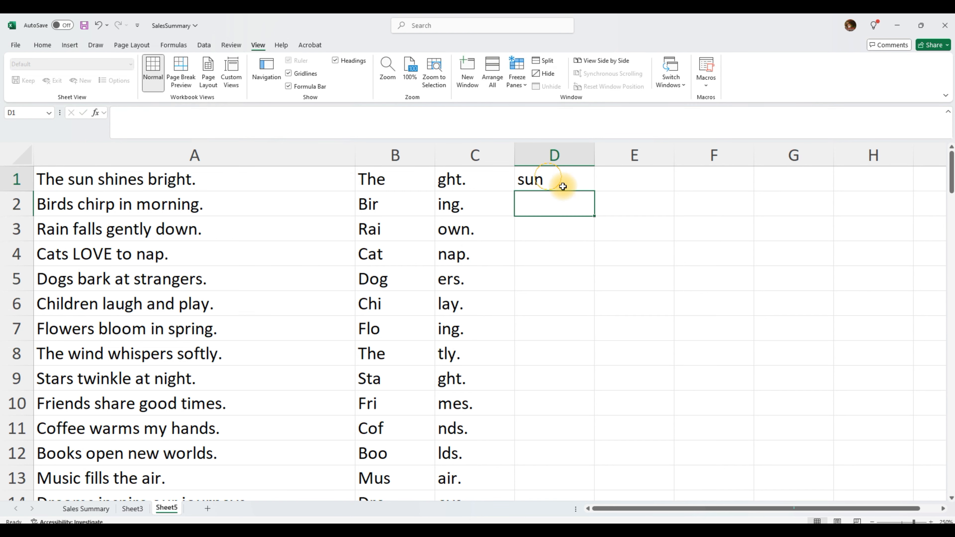
Step: Fill the MID formula from D1 down to D12 and review the formulas in D3, B1, C1 and D1
{"action": "left_click", "coordinate": [562, 186]}
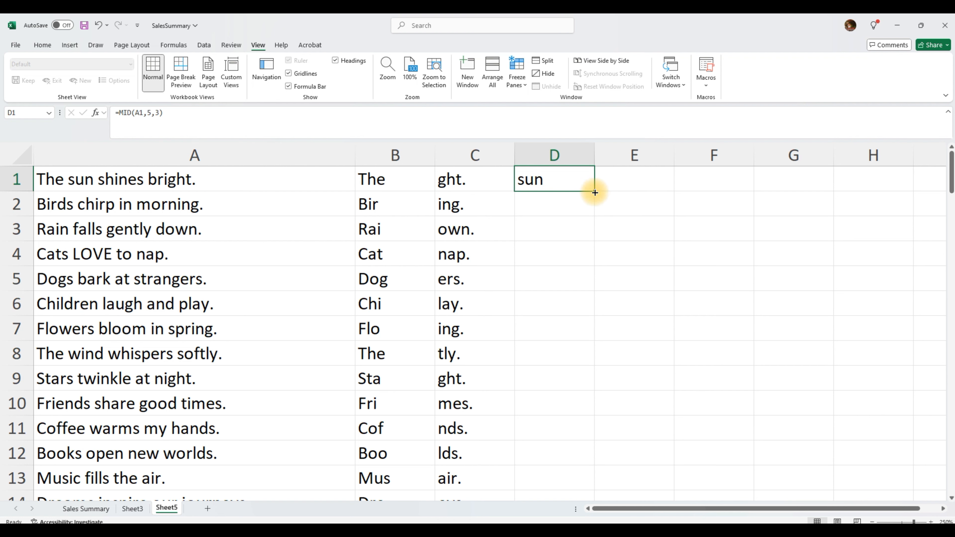
{"action": "left_click_drag", "start_coordinate": [594, 193], "coordinate": [578, 465]}
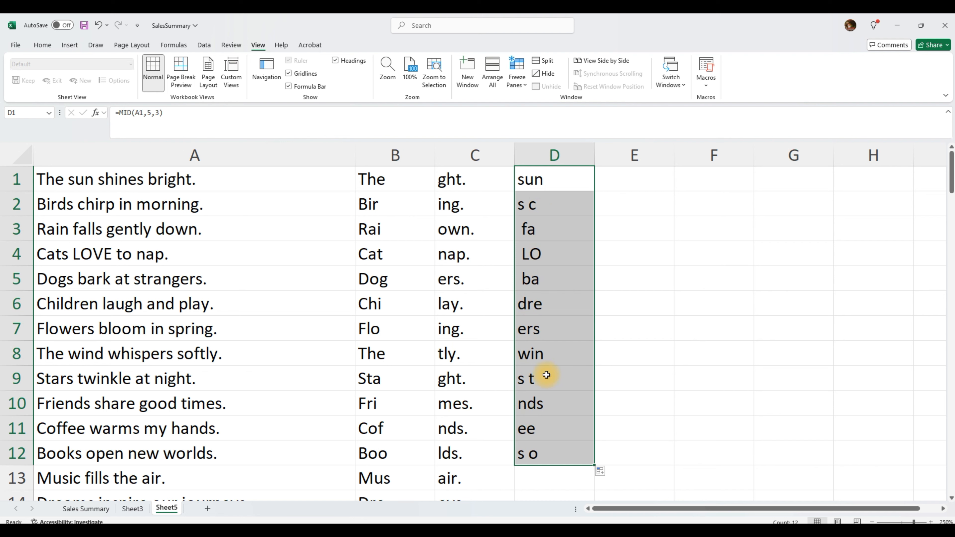
{"action": "left_click", "coordinate": [537, 226]}
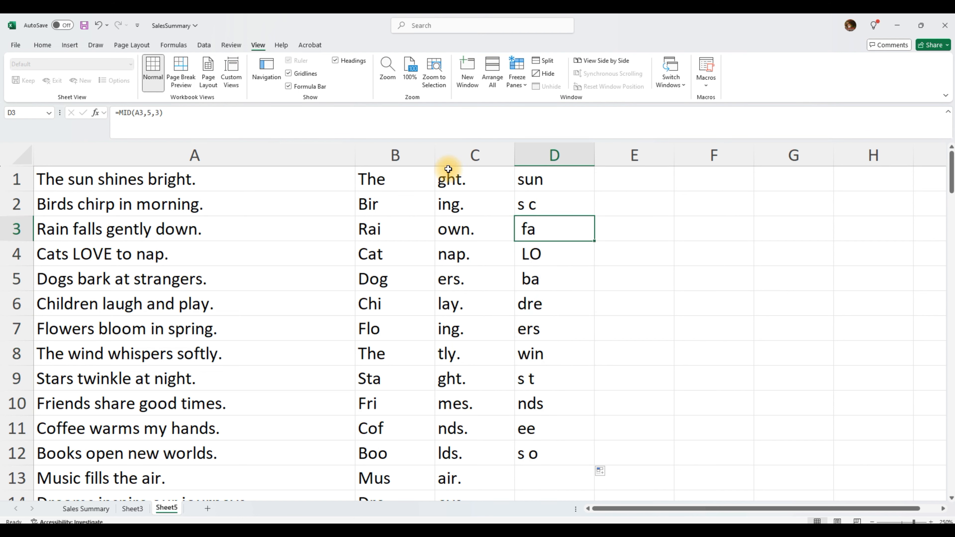
{"action": "left_click", "coordinate": [383, 183]}
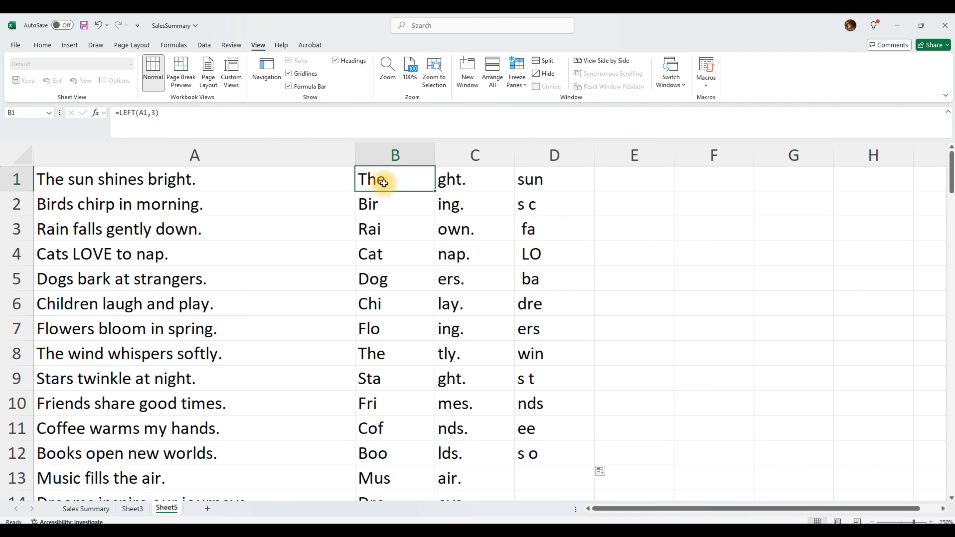
{"action": "left_click", "coordinate": [449, 183]}
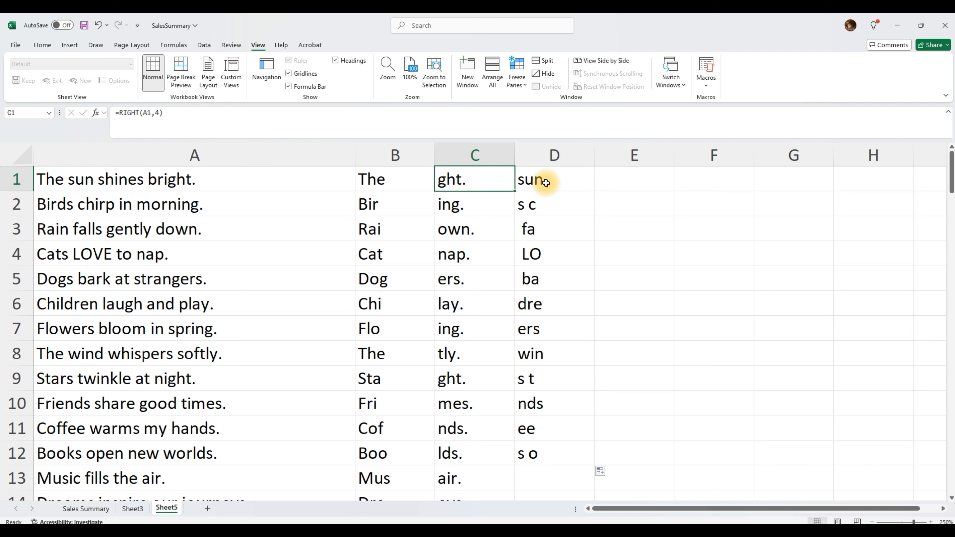
{"action": "left_click", "coordinate": [546, 183]}
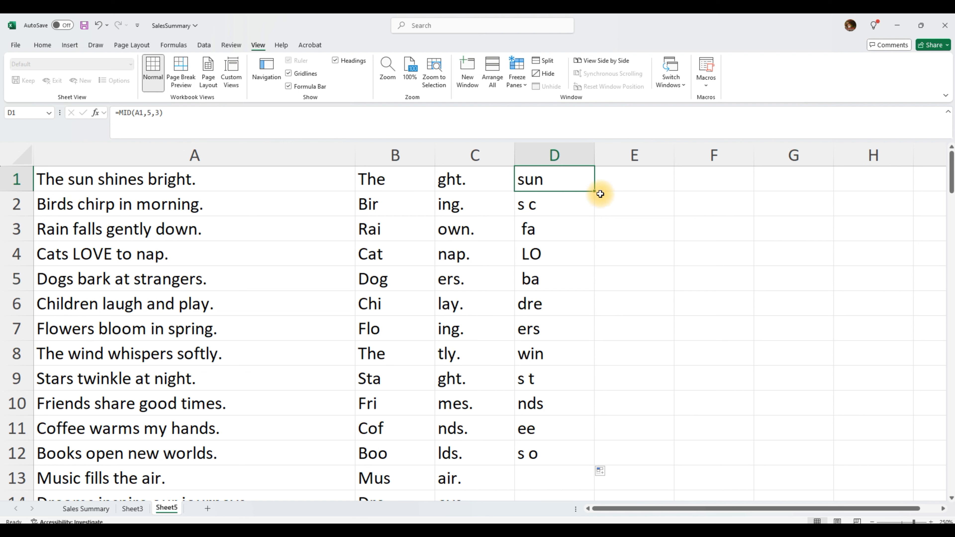
Step: Enter a SEARCH formula in E1 that finds the position of the first space in A1
{"action": "left_click", "coordinate": [650, 190]}
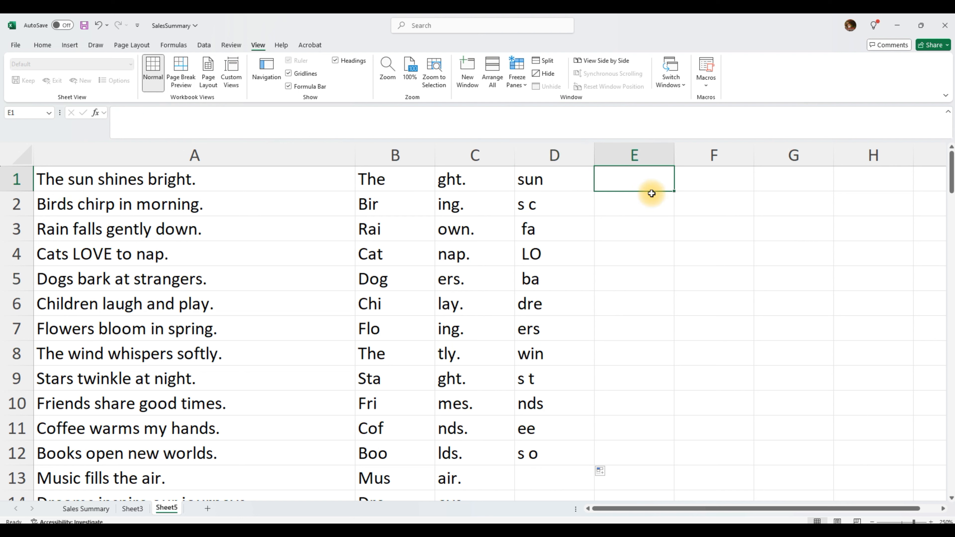
{"action": "type", "text": "=search"}
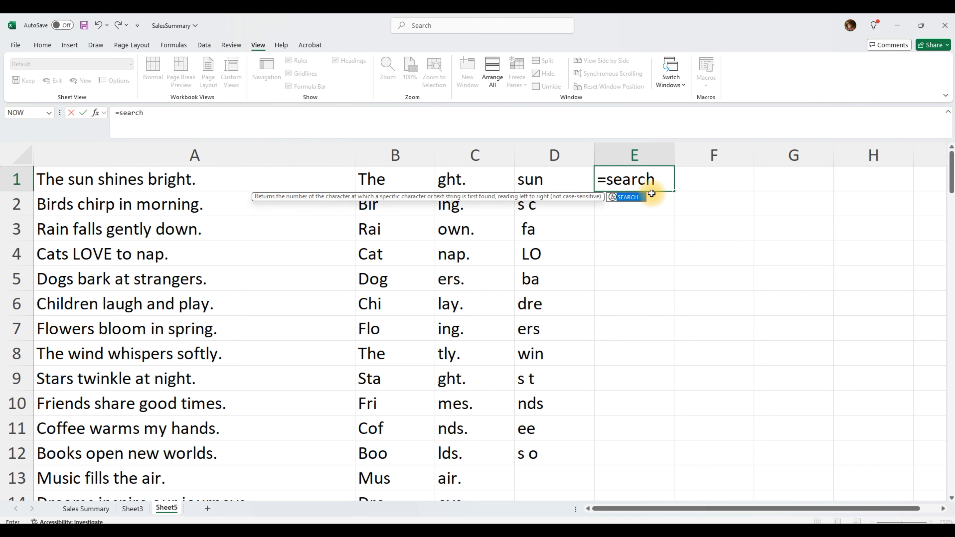
{"action": "type", "text": "("}
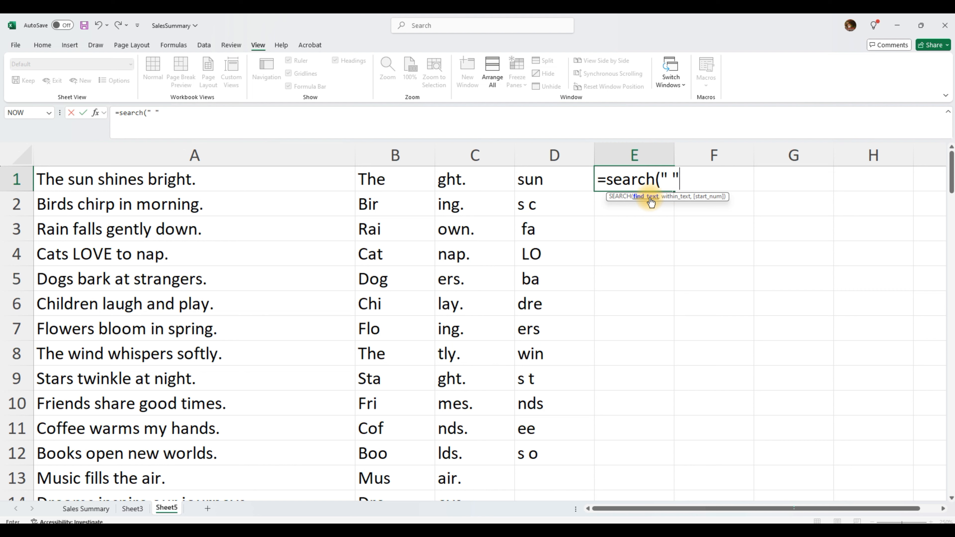
{"action": "type", "text": ","}
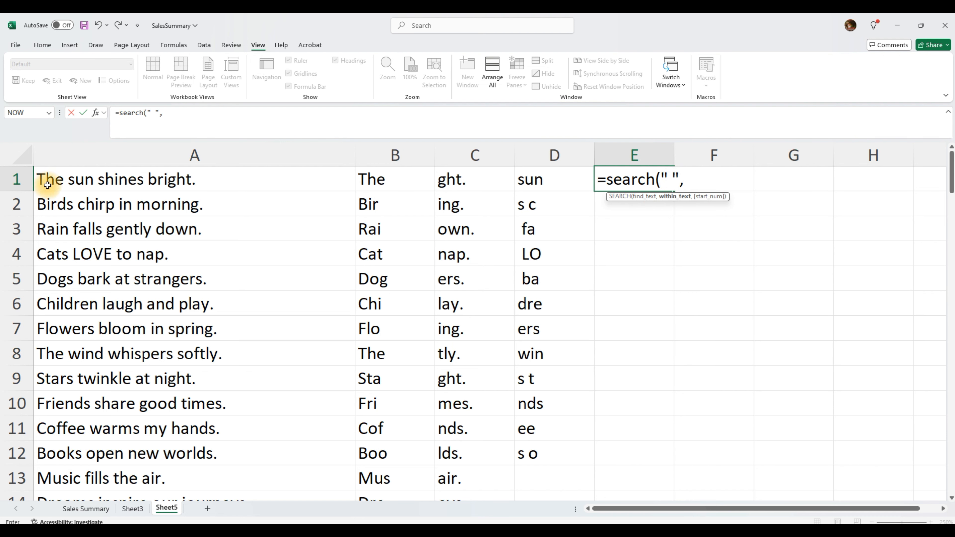
{"action": "left_click", "coordinate": [59, 182]}
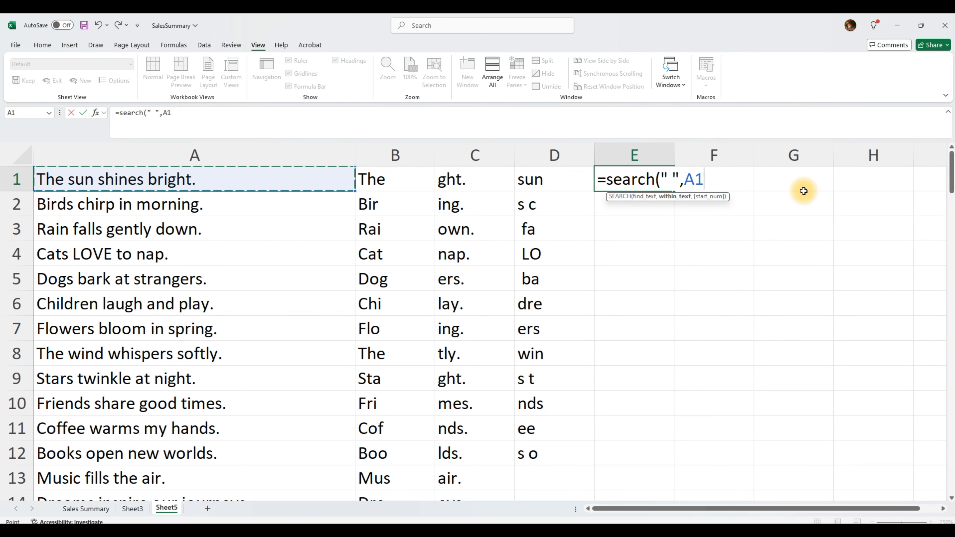
{"action": "type", "text": ")"}
{"action": "key", "text": "Return"}
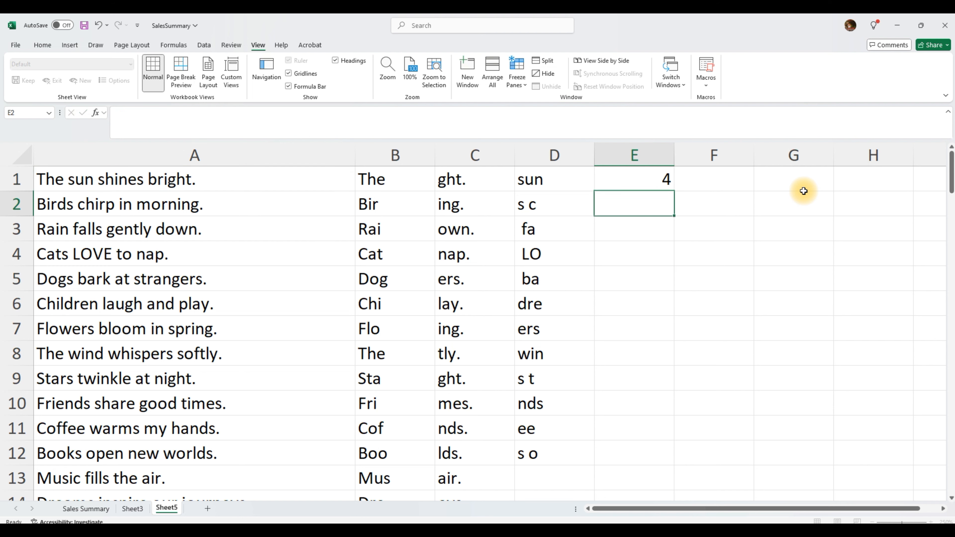
Step: Fill the SEARCH formula from E1 down to E3
{"action": "left_click", "coordinate": [649, 182]}
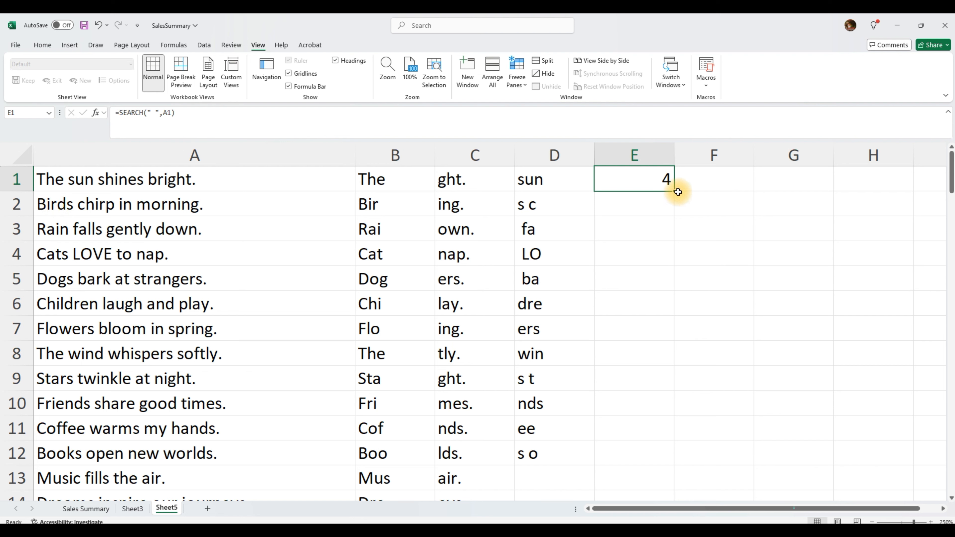
{"action": "left_click_drag", "start_coordinate": [673, 190], "coordinate": [675, 215]}
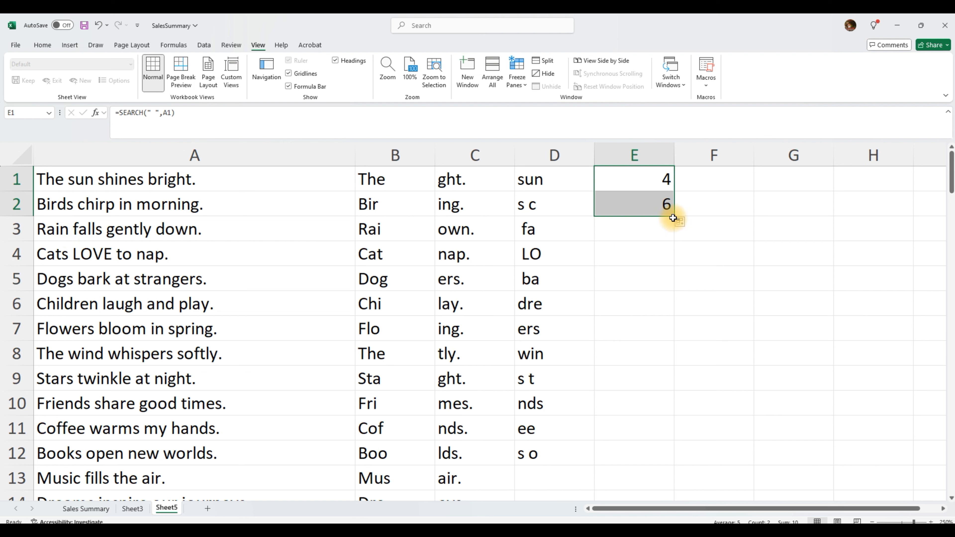
{"action": "left_click_drag", "start_coordinate": [673, 218], "coordinate": [672, 235]}
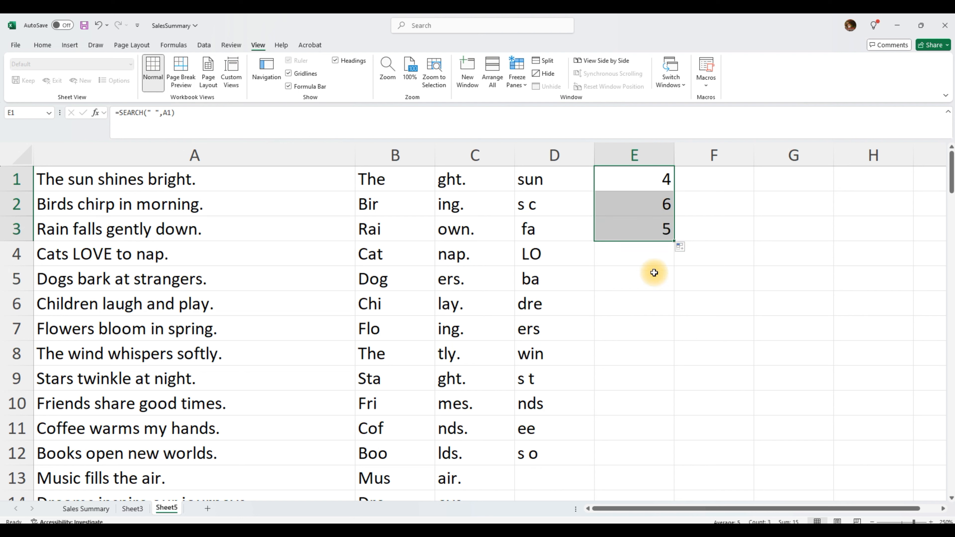
Step: Add a start position of 5 to E1's SEARCH formula so that it looks for the second space in A1
{"action": "left_click", "coordinate": [660, 180]}
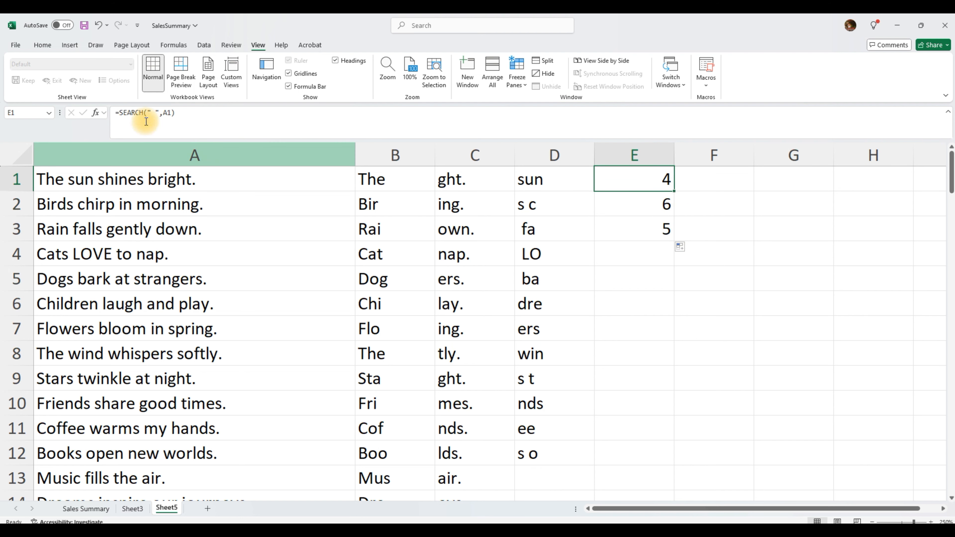
{"action": "left_click", "coordinate": [172, 114]}
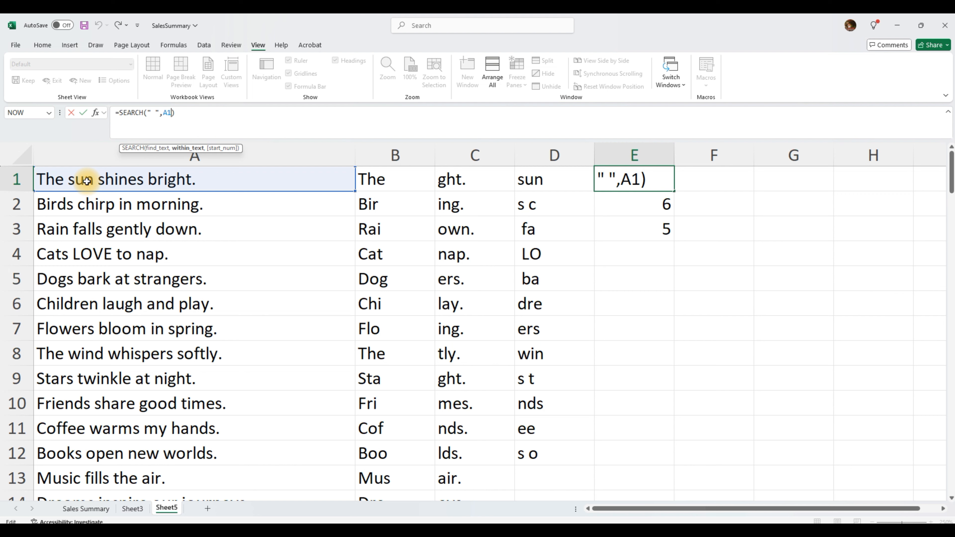
{"action": "left_click", "coordinate": [641, 180]}
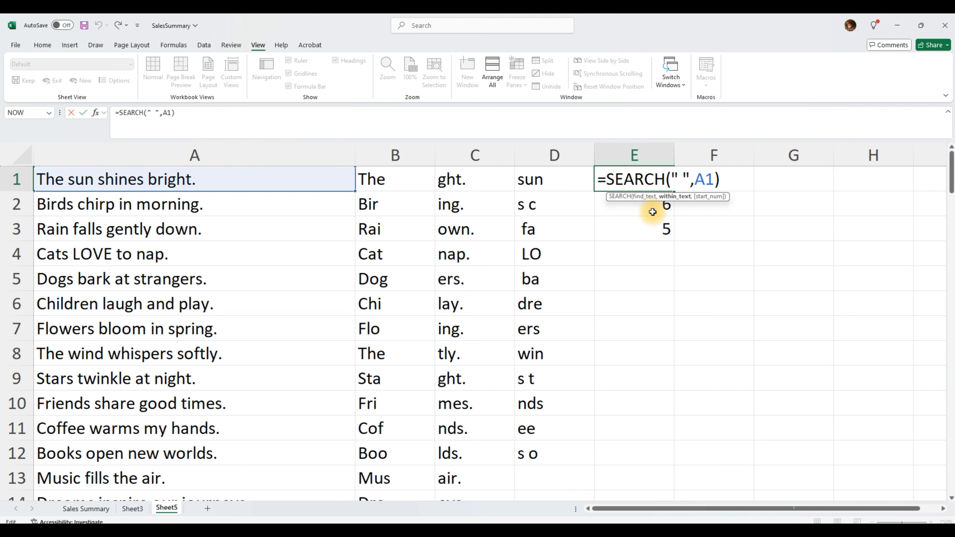
{"action": "type", "text": ","}
{"action": "type", "text": "5"}
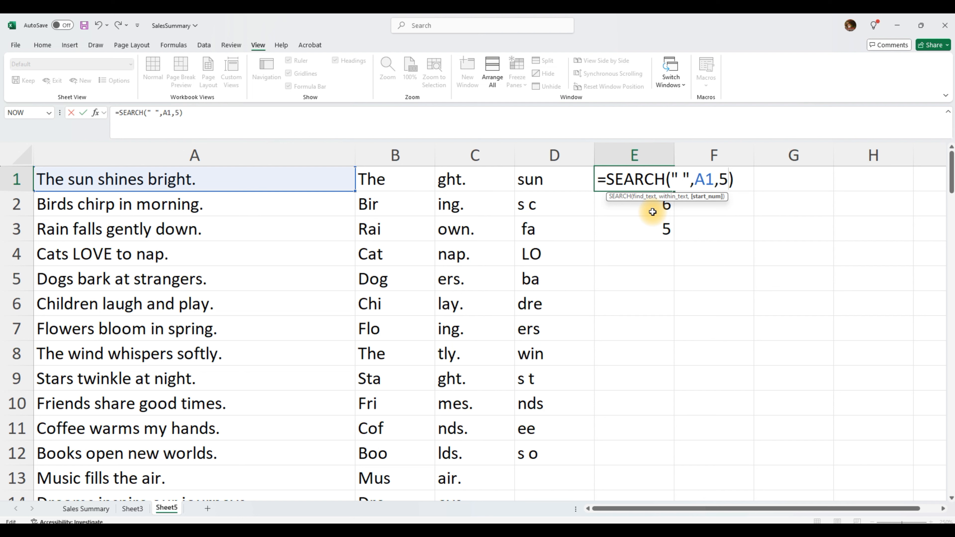
{"action": "key", "text": "Return"}
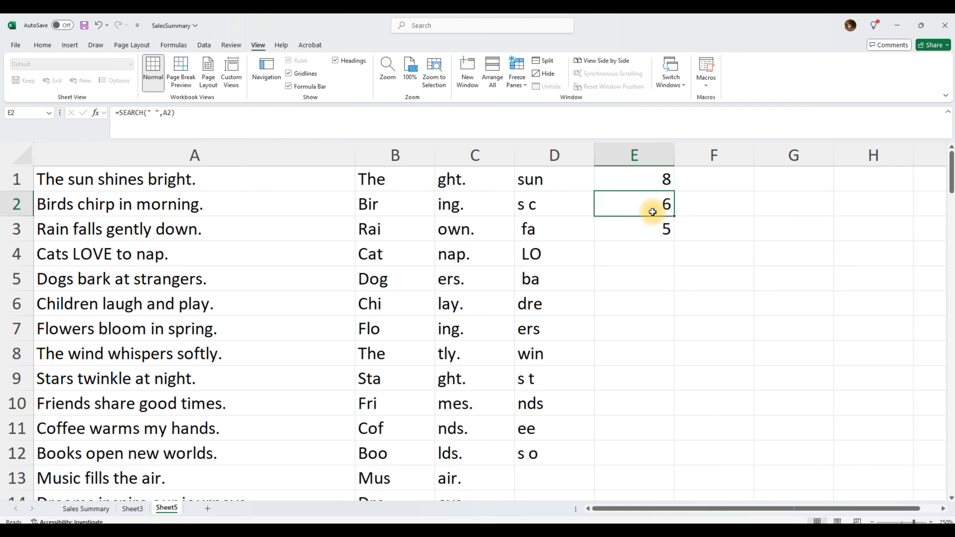
Step: Review the formulas in E1 and E3 and compare them with those in B1, C1 and D1
{"action": "left_click", "coordinate": [648, 179]}
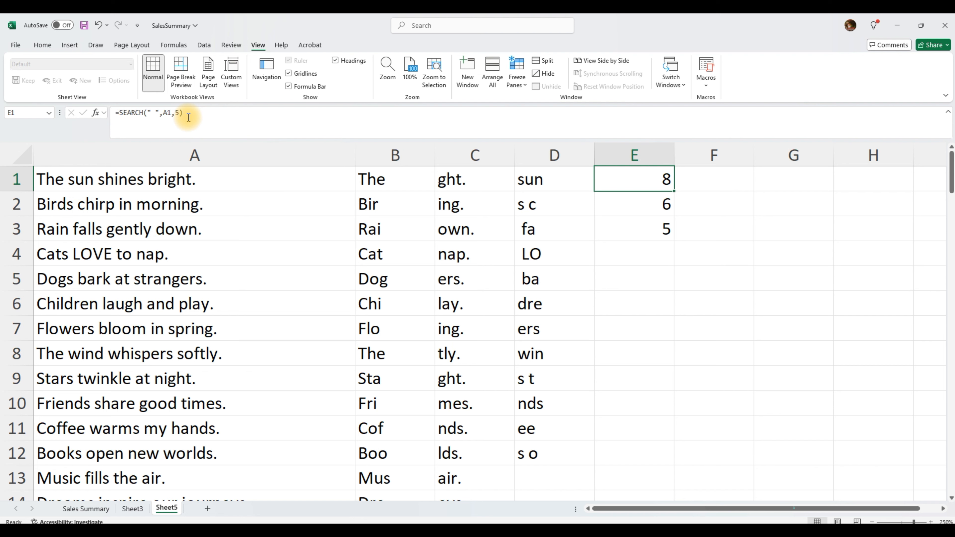
{"action": "left_click", "coordinate": [662, 235]}
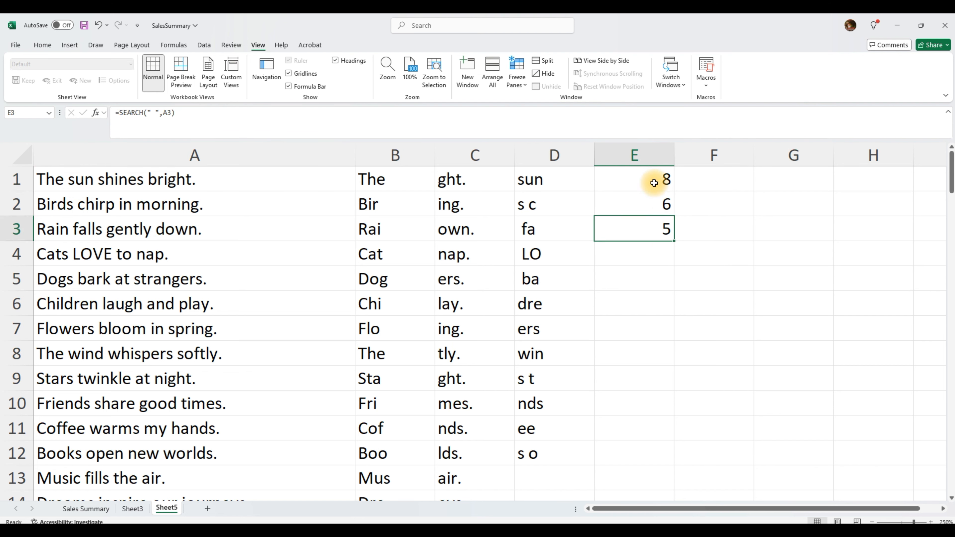
{"action": "left_click", "coordinate": [408, 182]}
{"action": "left_click", "coordinate": [465, 181]}
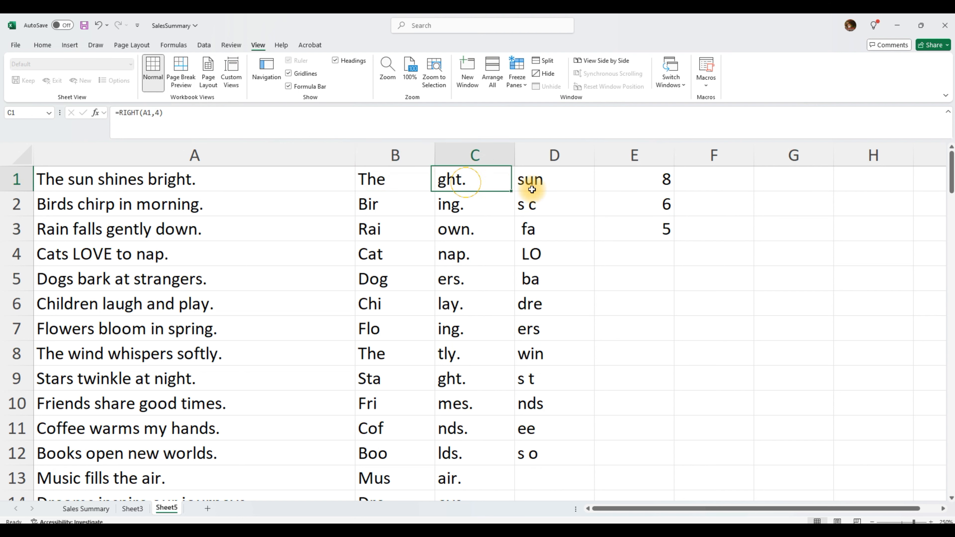
{"action": "left_click", "coordinate": [532, 190]}
{"action": "left_click", "coordinate": [604, 180]}
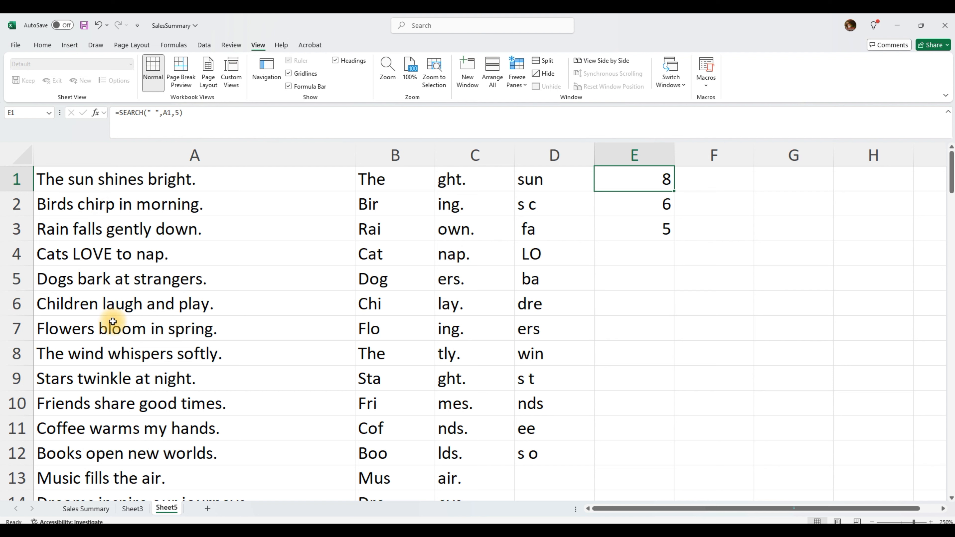
Step: Enter a MID formula in F1 that extracts 3 characters from A1 starting at character 5
{"action": "left_click", "coordinate": [710, 181]}
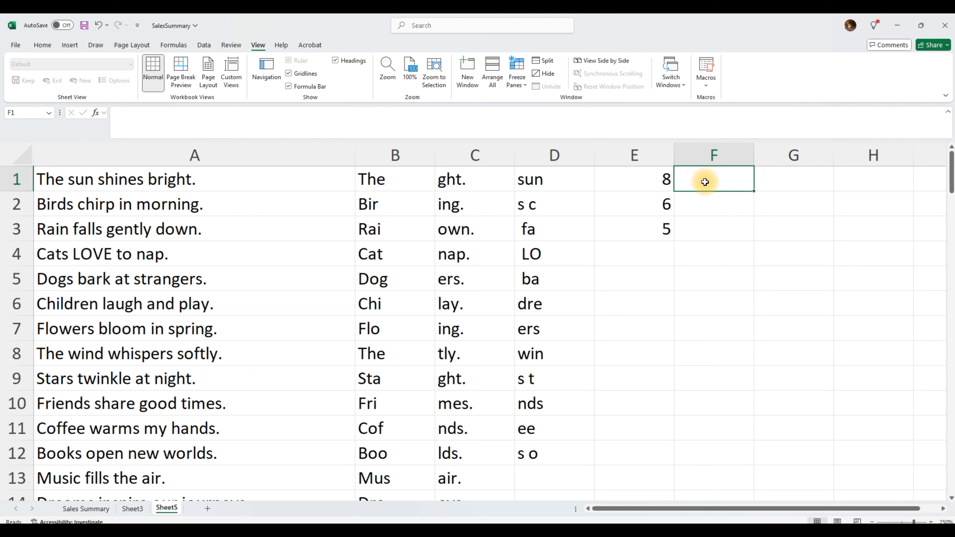
{"action": "type", "text": "="}
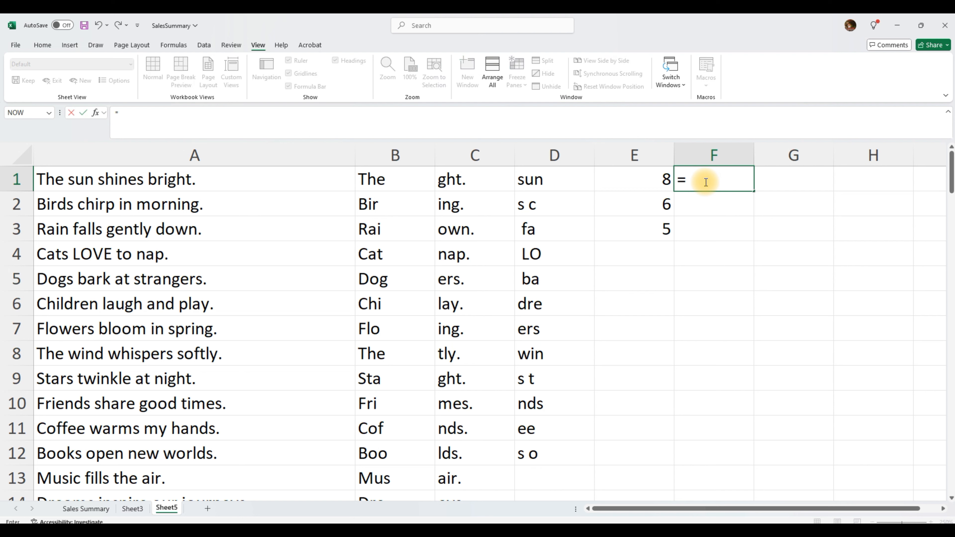
{"action": "type", "text": "mud"}
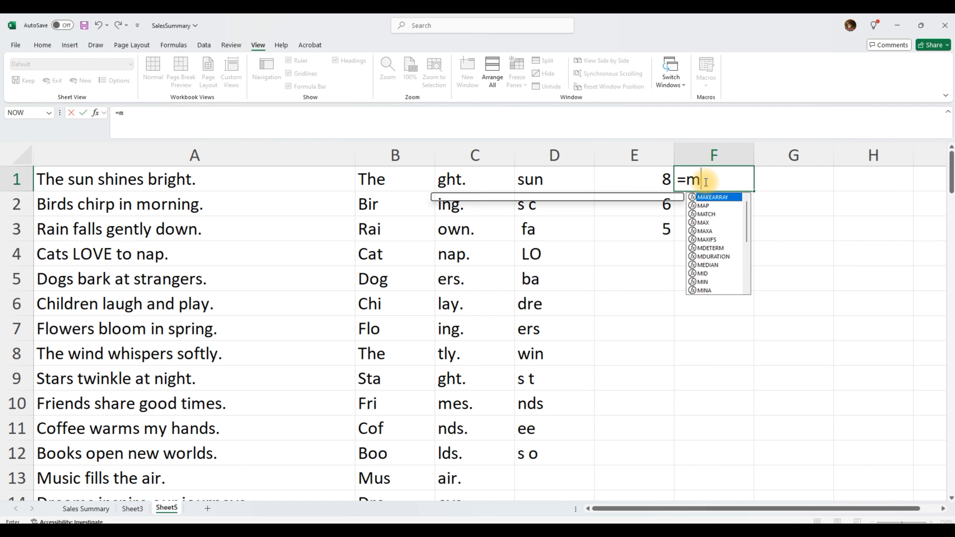
{"action": "key", "text": "BackSpace"}
{"action": "key", "text": "BackSpace"}
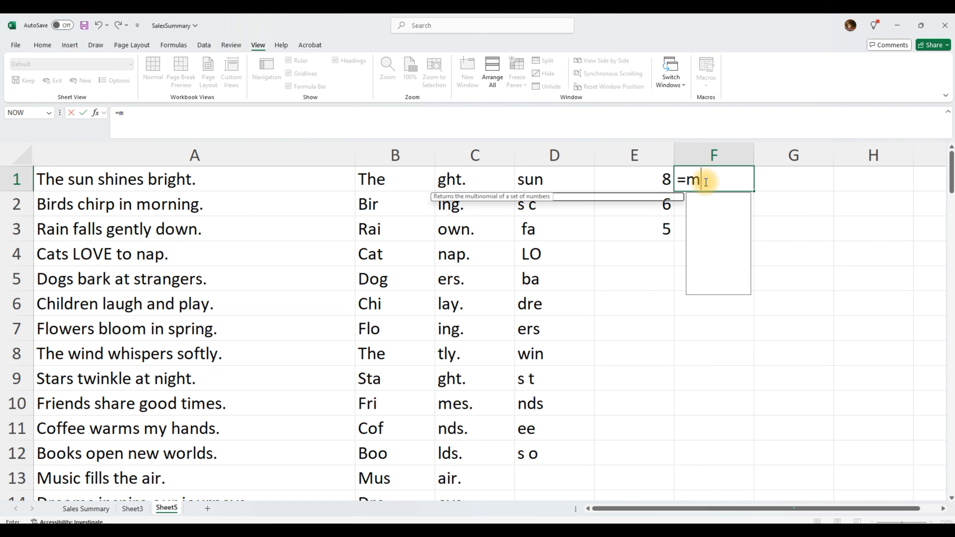
{"action": "type", "text": "id"}
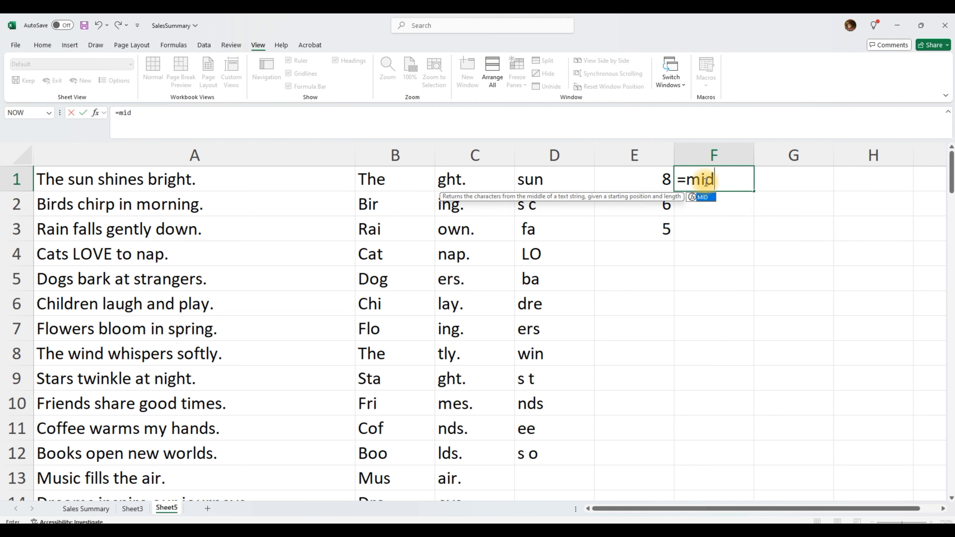
{"action": "type", "text": "("}
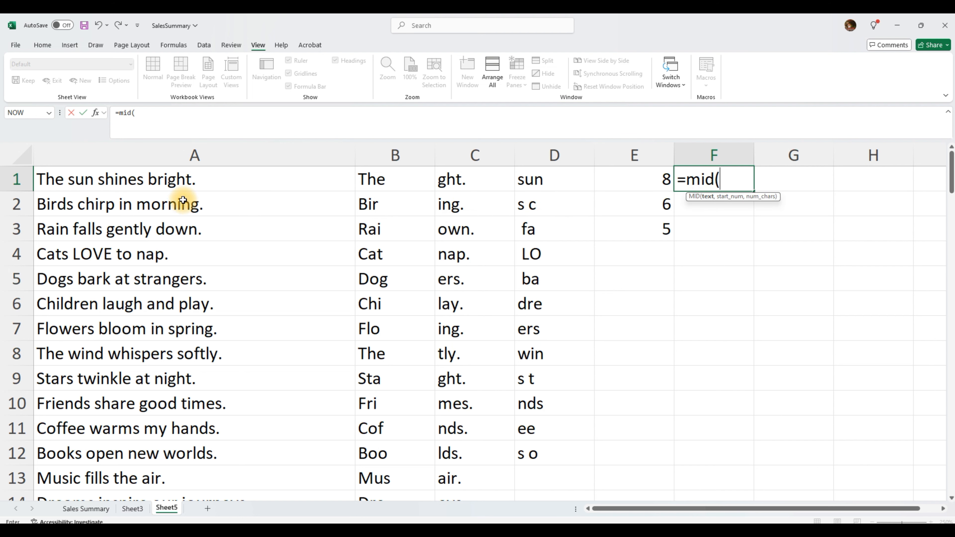
{"action": "left_click", "coordinate": [76, 181]}
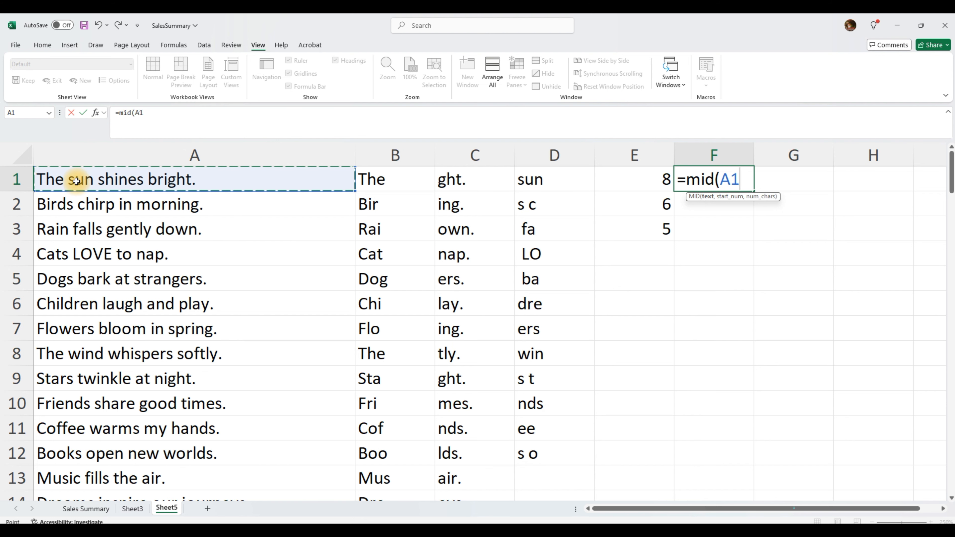
{"action": "type", "text": ","}
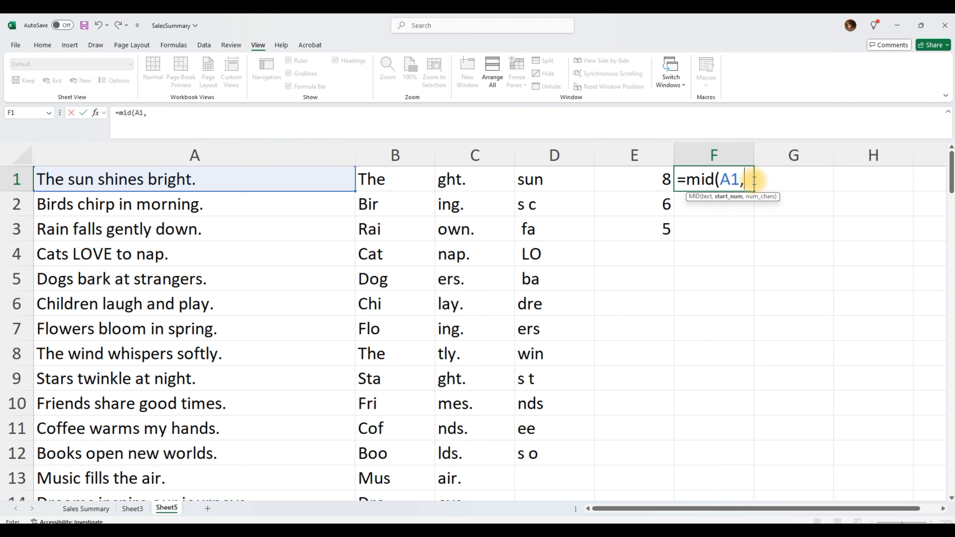
{"action": "type", "text": "5,3)"}
{"action": "key", "text": "Return"}
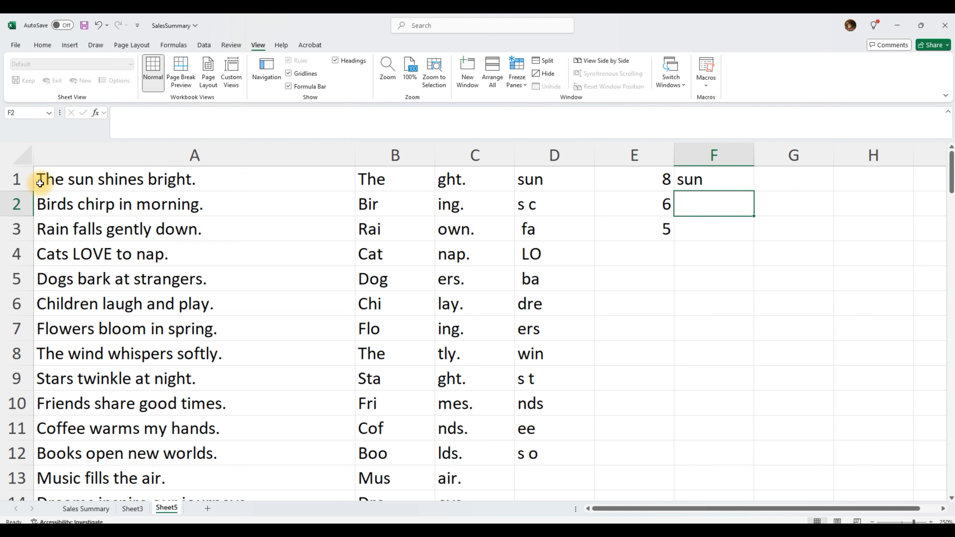
Step: Fill the MID formula from F1 down to F2 and check the copied formula in F2
{"action": "left_click", "coordinate": [707, 181]}
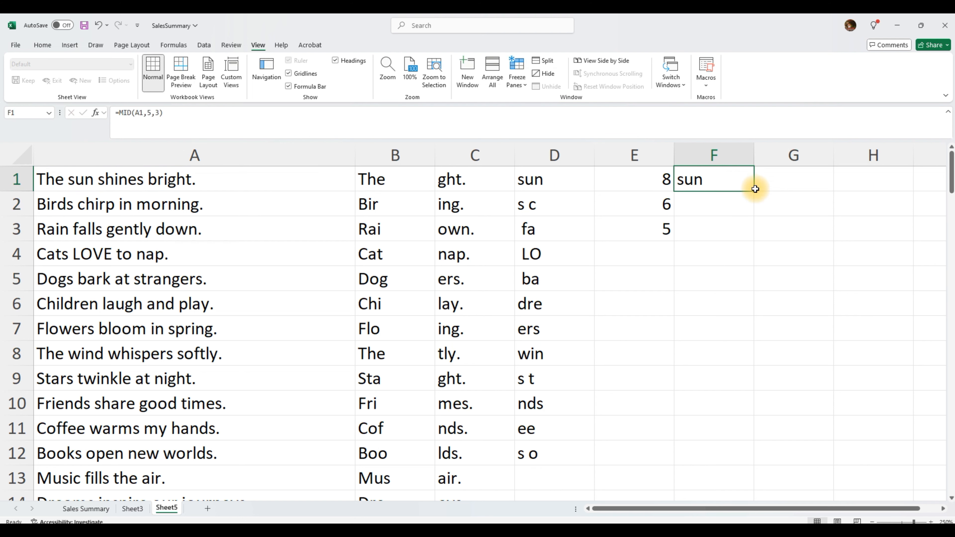
{"action": "left_click_drag", "start_coordinate": [753, 193], "coordinate": [752, 206]}
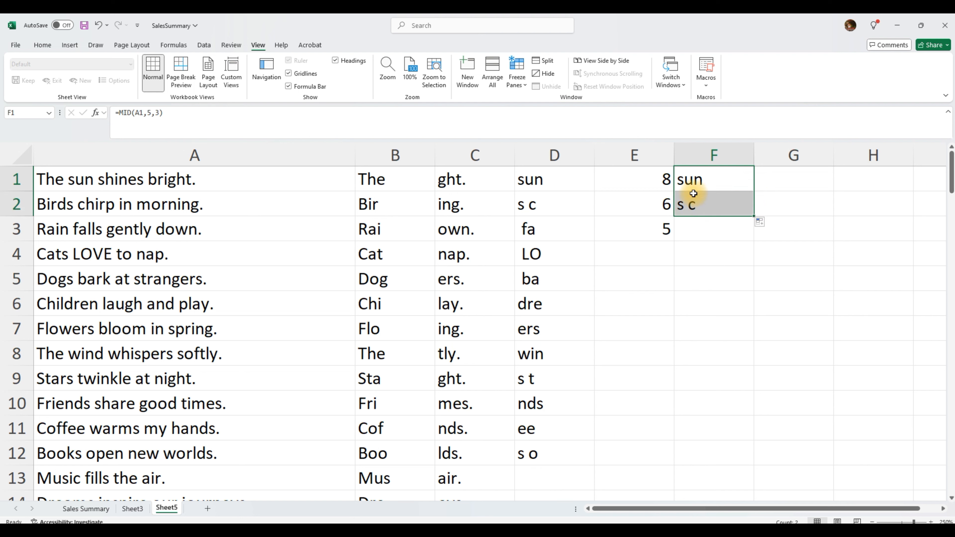
{"action": "left_click", "coordinate": [689, 209]}
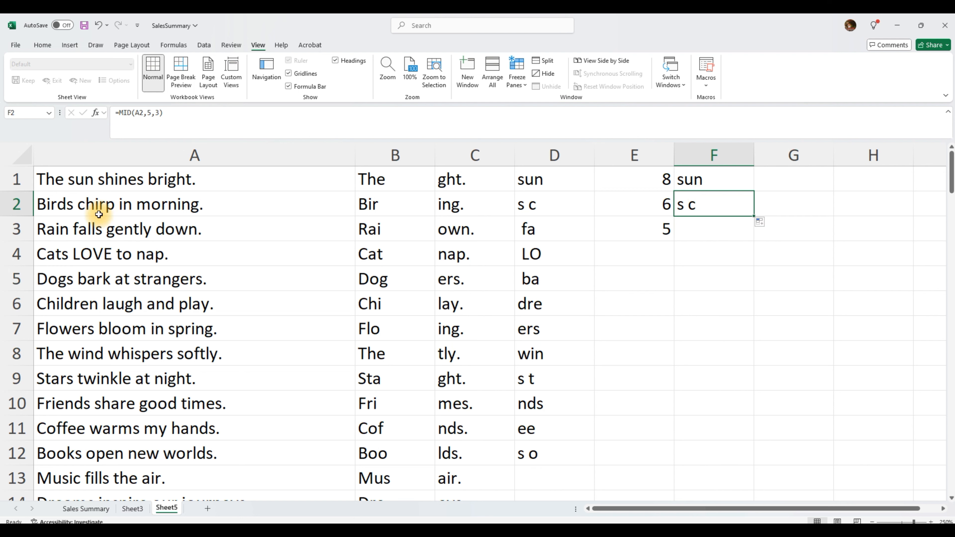
Step: Replace the fixed start position in F1's MID formula with a nested SEARCH(" ",A1), keeping 3 as the number of characters
{"action": "left_click", "coordinate": [688, 179]}
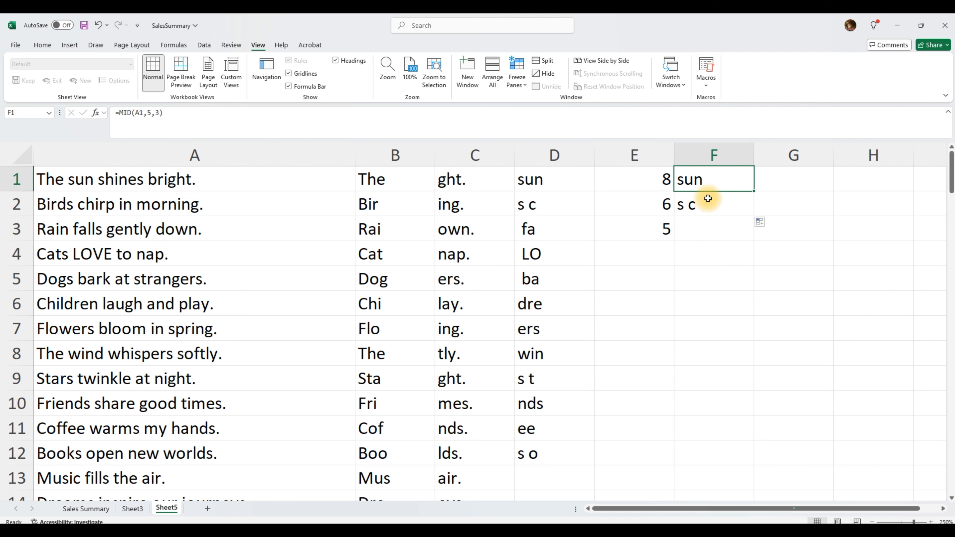
{"action": "left_click", "coordinate": [148, 113]}
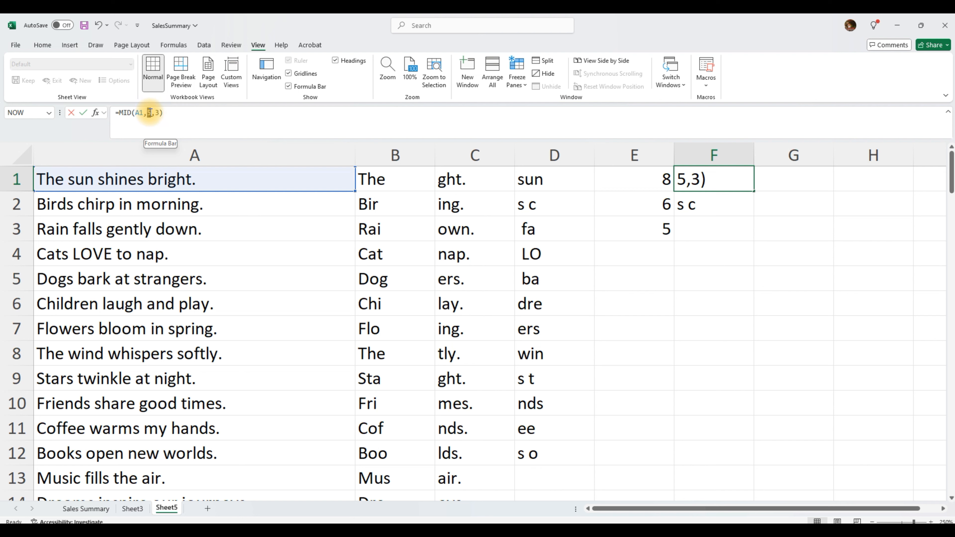
{"action": "type", "text": "s"}
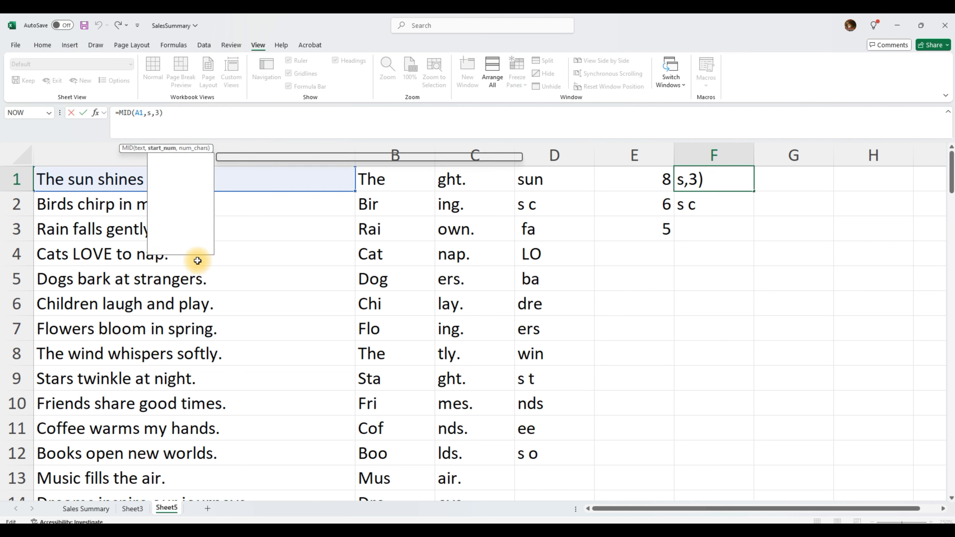
{"action": "type", "text": "earch"}
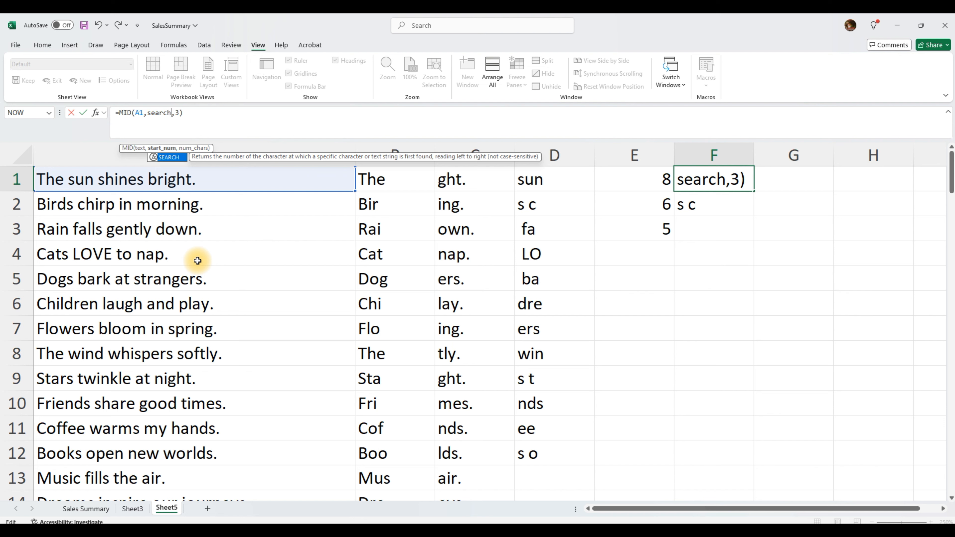
{"action": "type", "text": "("}
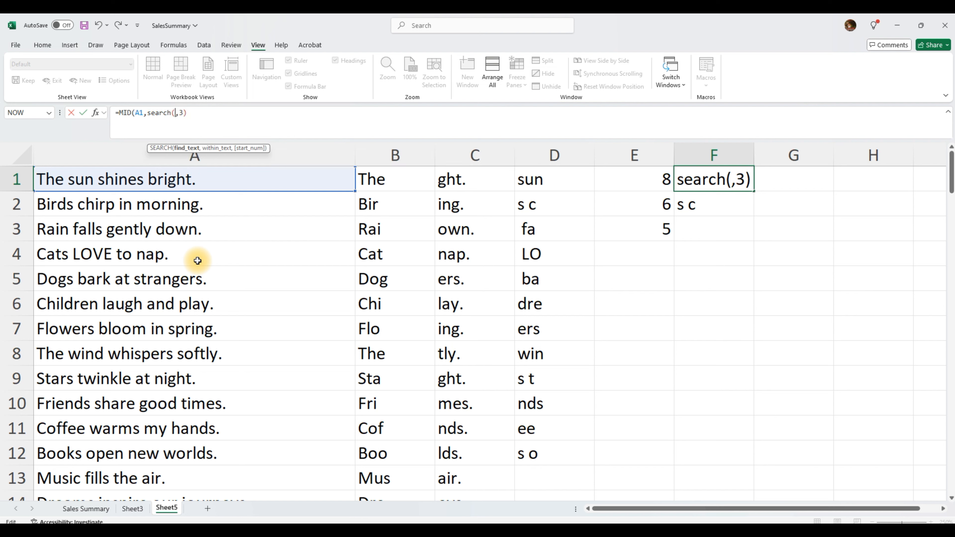
{"action": "type", "text": "\" \""}
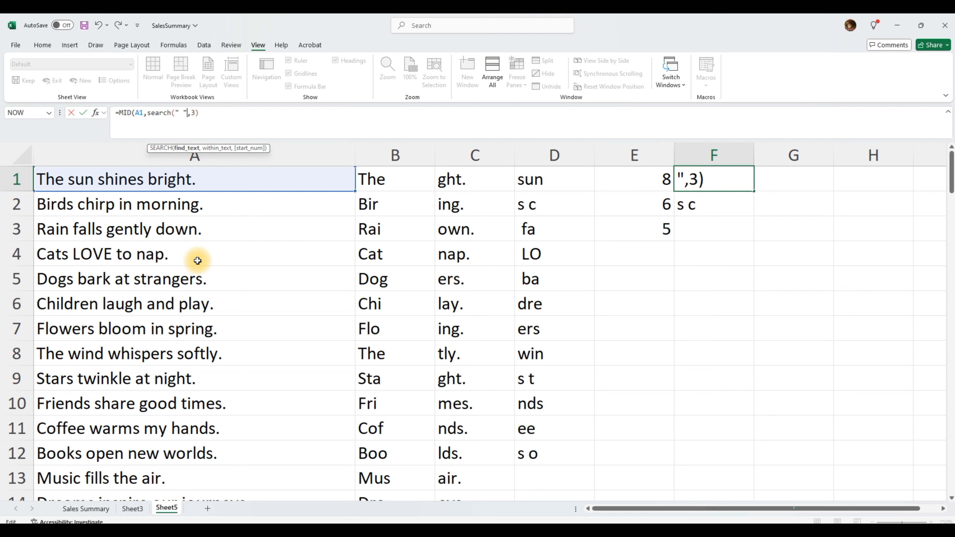
{"action": "type", "text": ","}
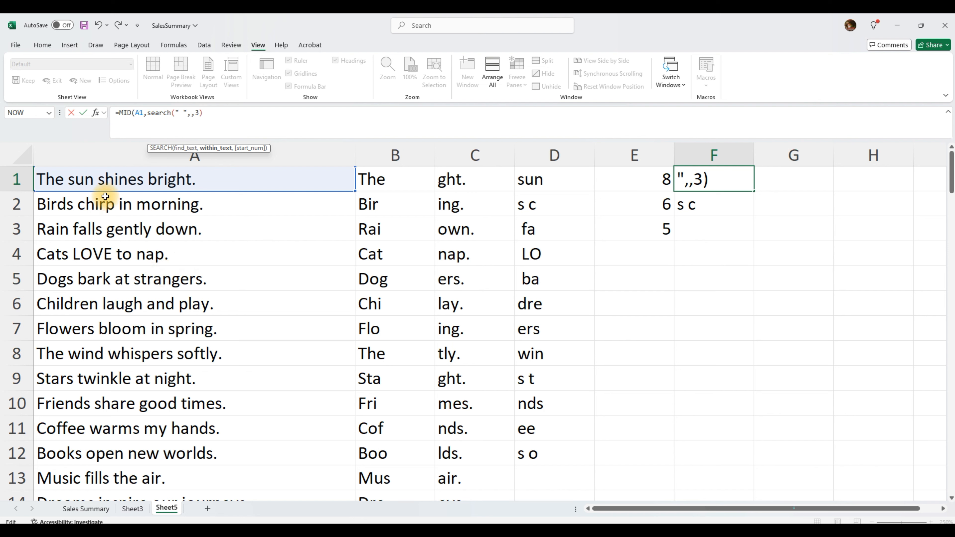
{"action": "left_click", "coordinate": [109, 180]}
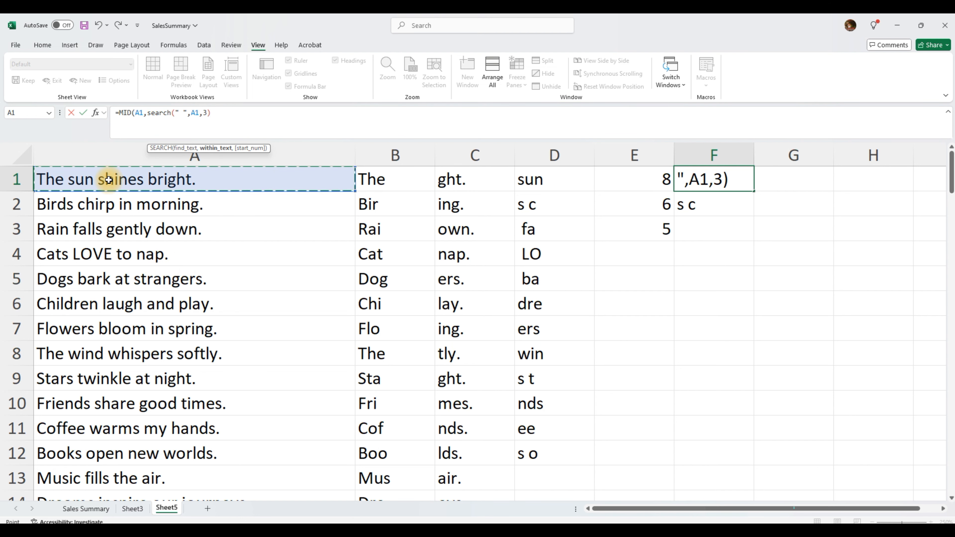
{"action": "type", "text": ")"}
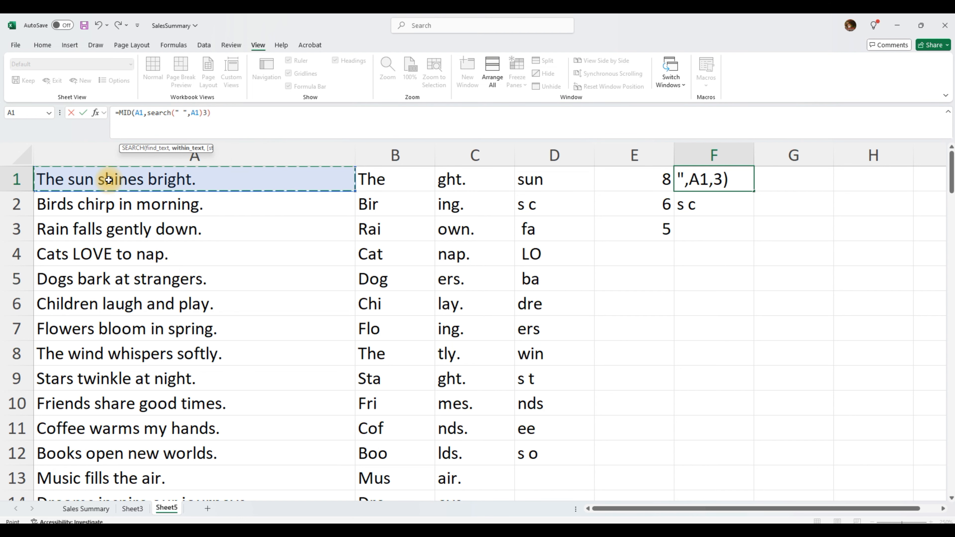
{"action": "key", "text": "Return"}
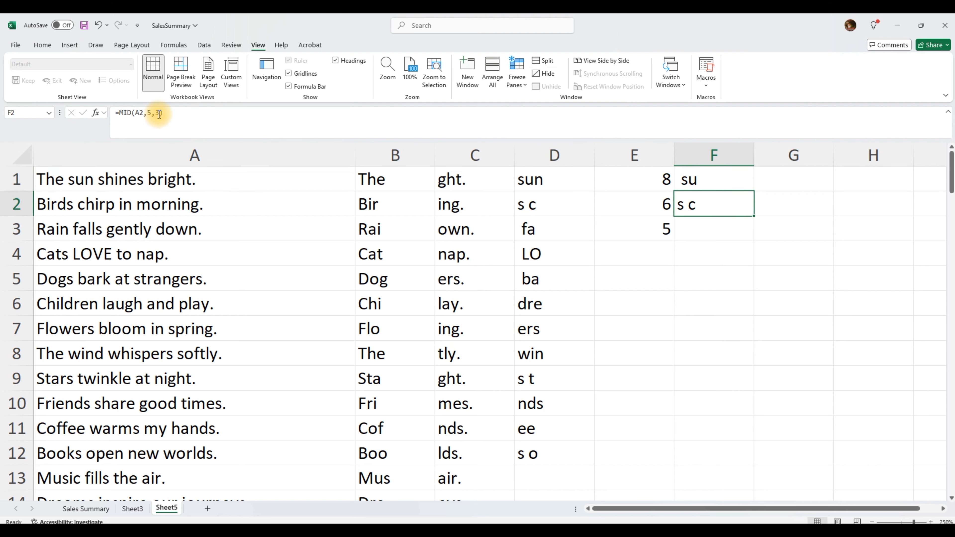
Step: Add +1 after the nested SEARCH in F1's MID formula so extraction starts one character past the first space
{"action": "left_click", "coordinate": [689, 179]}
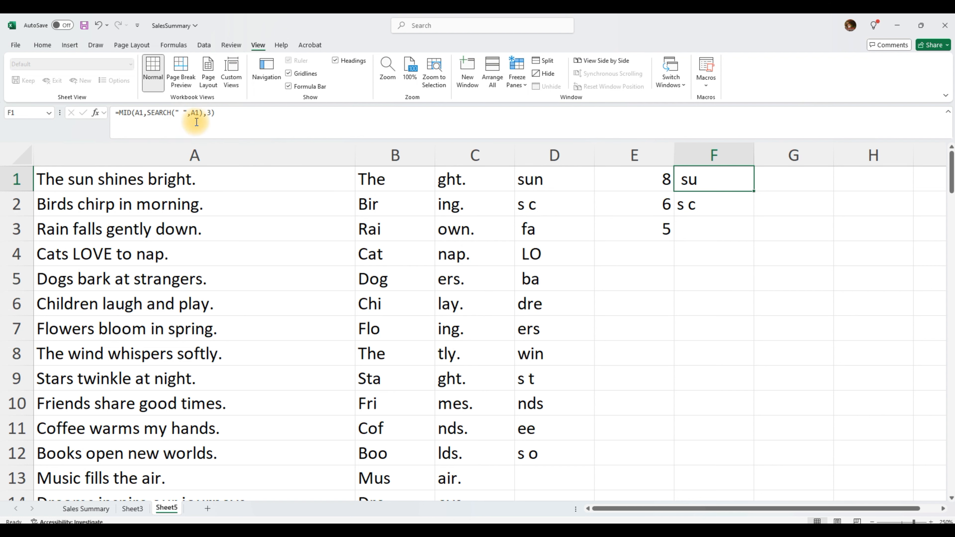
{"action": "left_click", "coordinate": [202, 112]}
{"action": "type", "text": ")"}
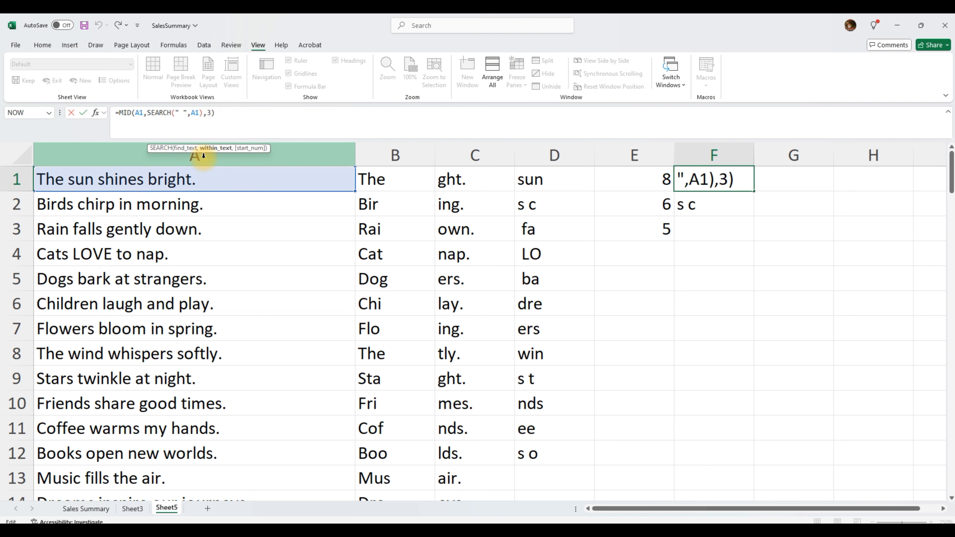
{"action": "key", "text": "Right"}
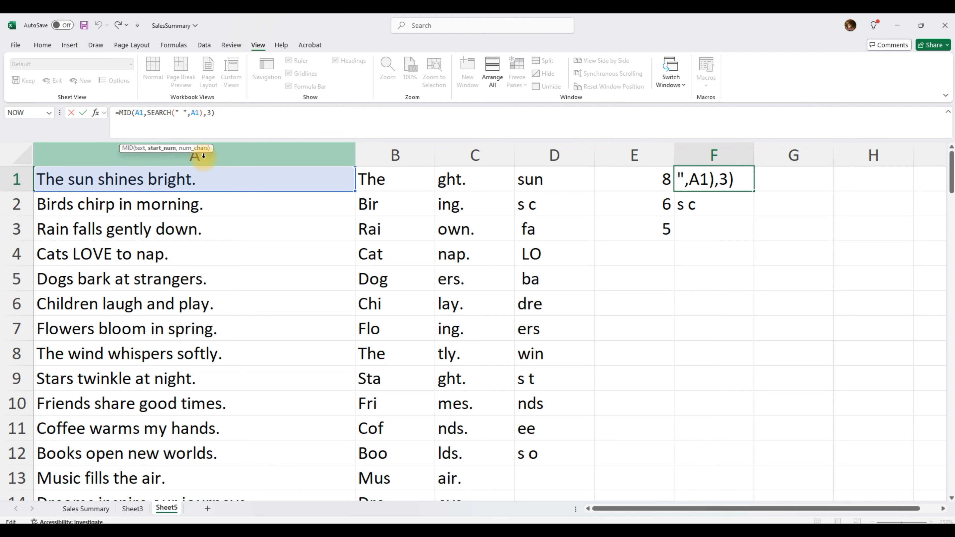
{"action": "type", "text": "+1"}
{"action": "key", "text": "Return"}
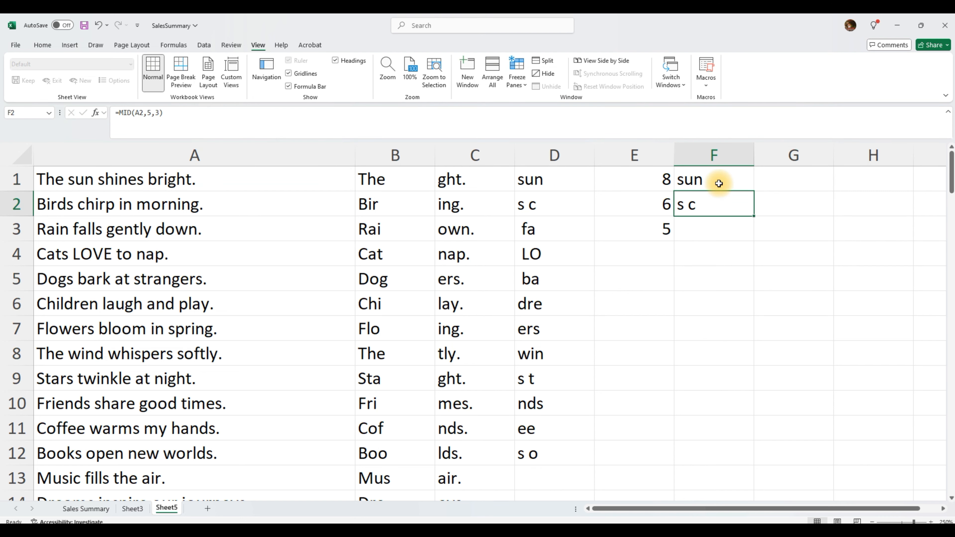
Step: Review the nested SEARCH part of F1's formula and fill the formula down to F2
{"action": "left_click", "coordinate": [716, 183]}
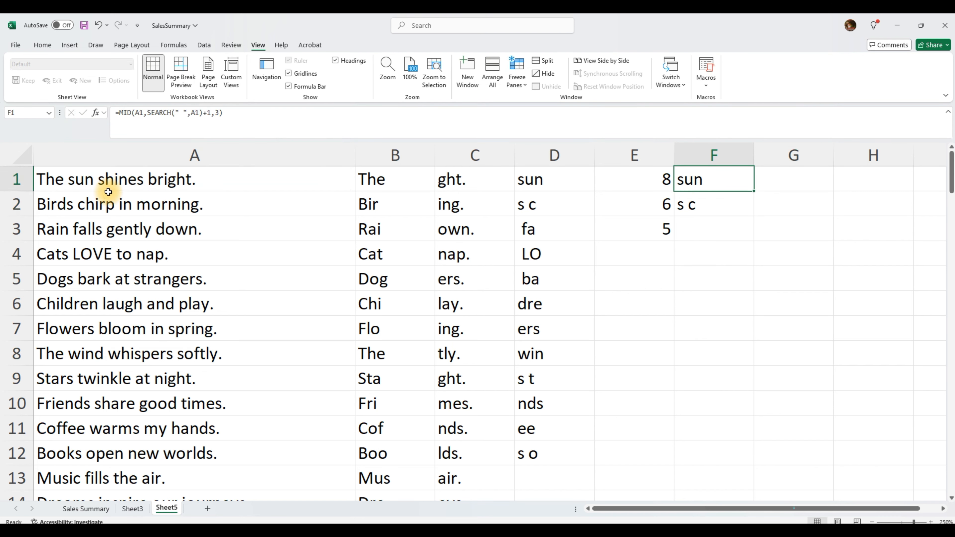
{"action": "left_click_drag", "start_coordinate": [147, 112], "coordinate": [207, 113]}
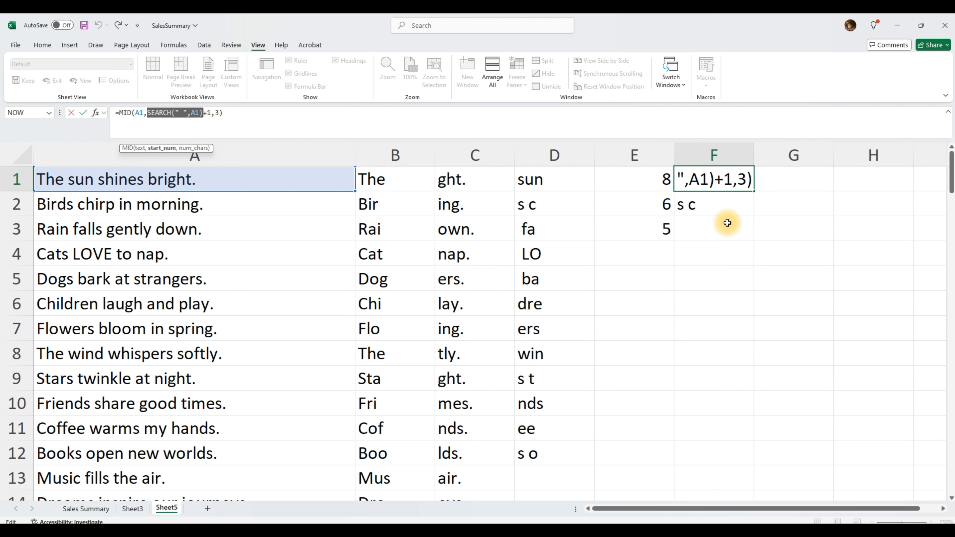
{"action": "key", "text": "Return"}
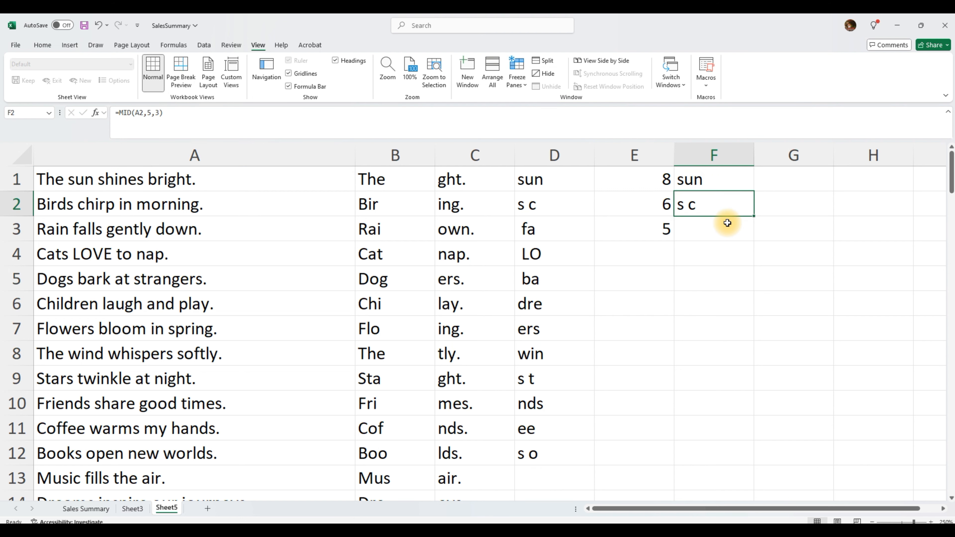
{"action": "left_click", "coordinate": [708, 176]}
{"action": "left_click_drag", "start_coordinate": [754, 199], "coordinate": [753, 211]}
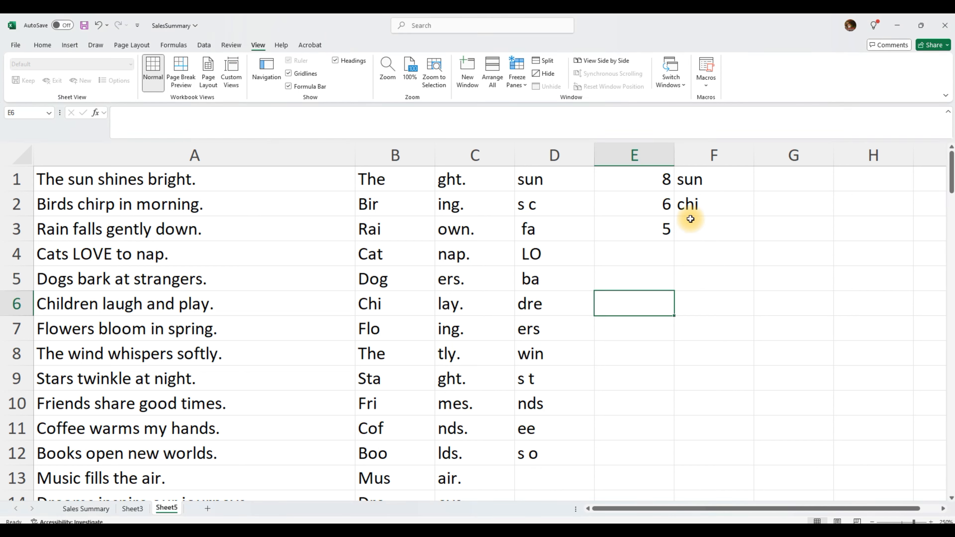
Step: Examine the start-position and character-count arguments of the copied MID formula in F2
{"action": "left_click", "coordinate": [691, 209]}
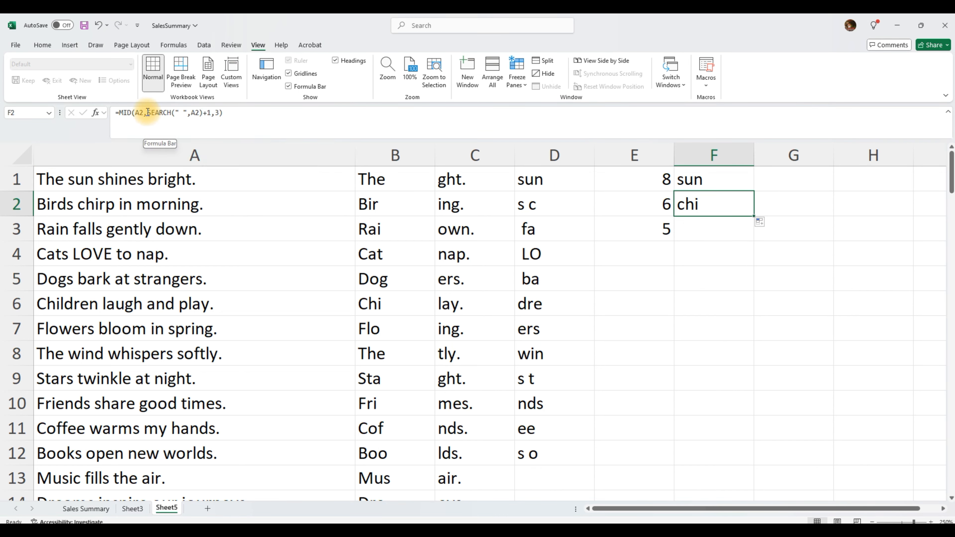
{"action": "left_click_drag", "start_coordinate": [147, 113], "coordinate": [210, 113]}
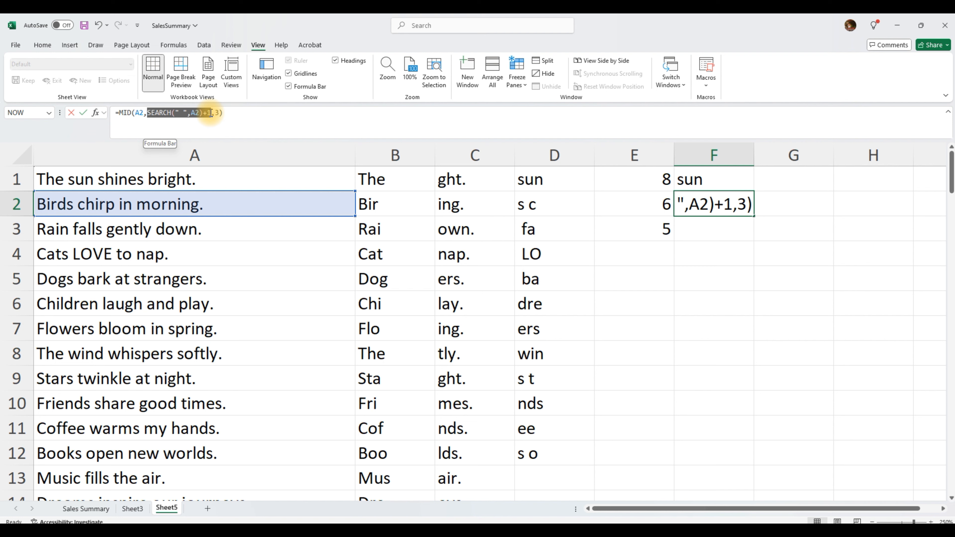
{"action": "left_click", "coordinate": [215, 113]}
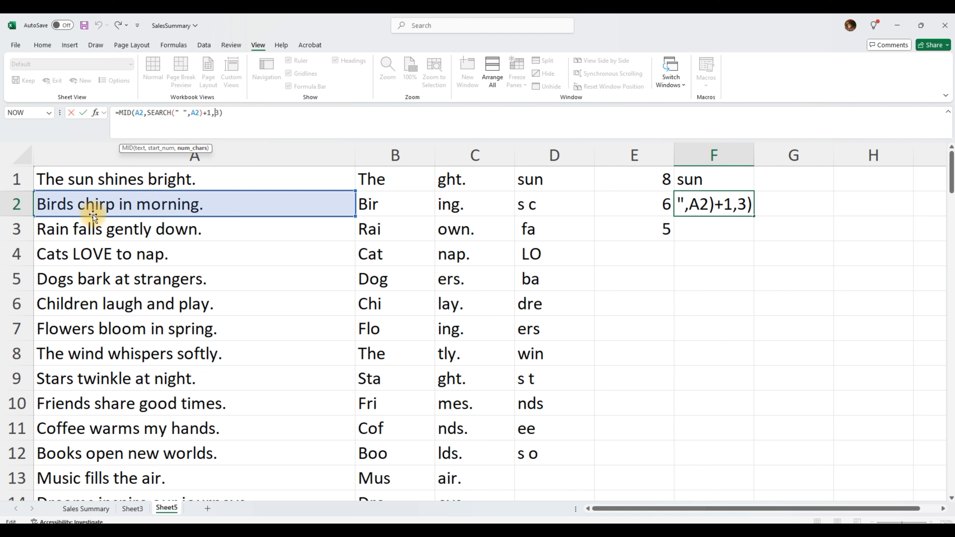
{"action": "key", "text": "ctrl+Return"}
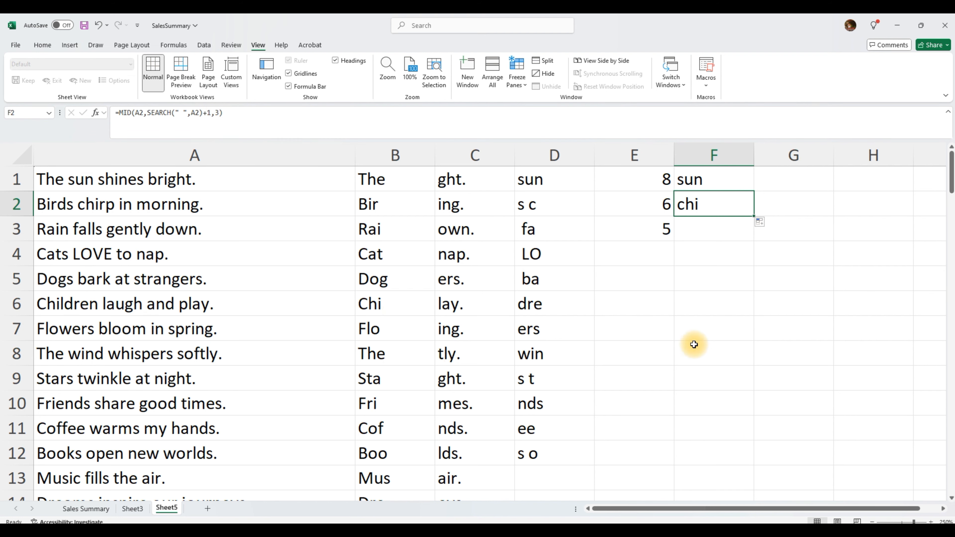
Step: Enter a SEARCH formula in G2 that finds the first space in A2
{"action": "left_click", "coordinate": [796, 206]}
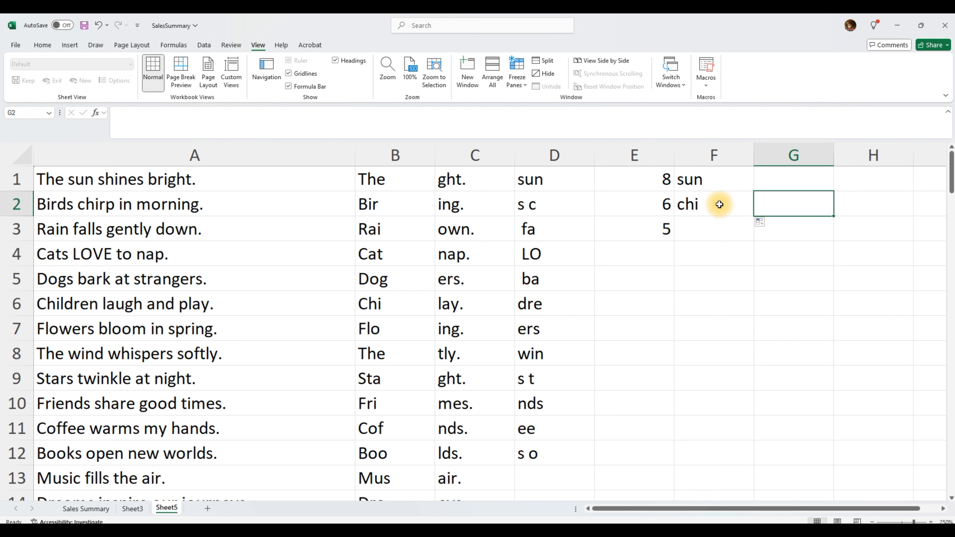
{"action": "left_click", "coordinate": [703, 203]}
{"action": "left_click", "coordinate": [778, 204]}
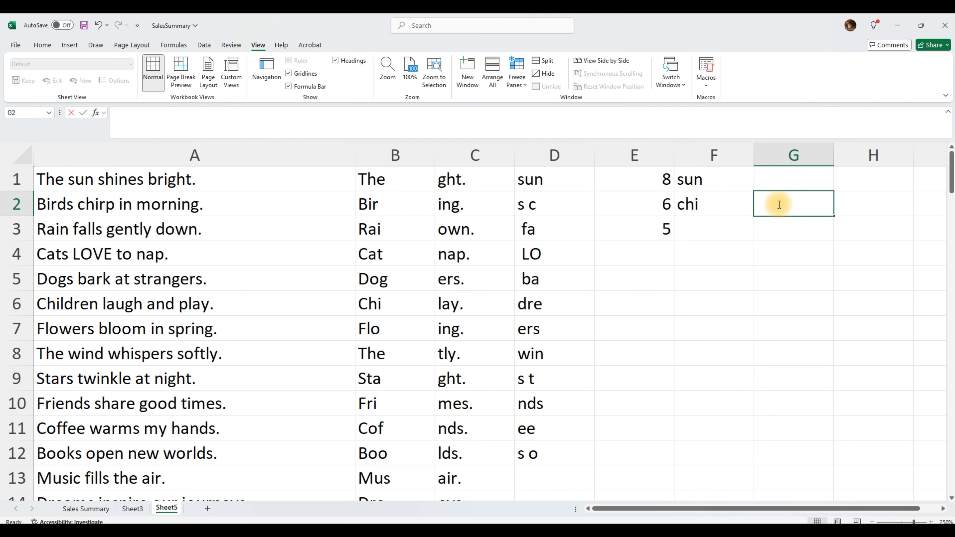
{"action": "type", "text": "=search"}
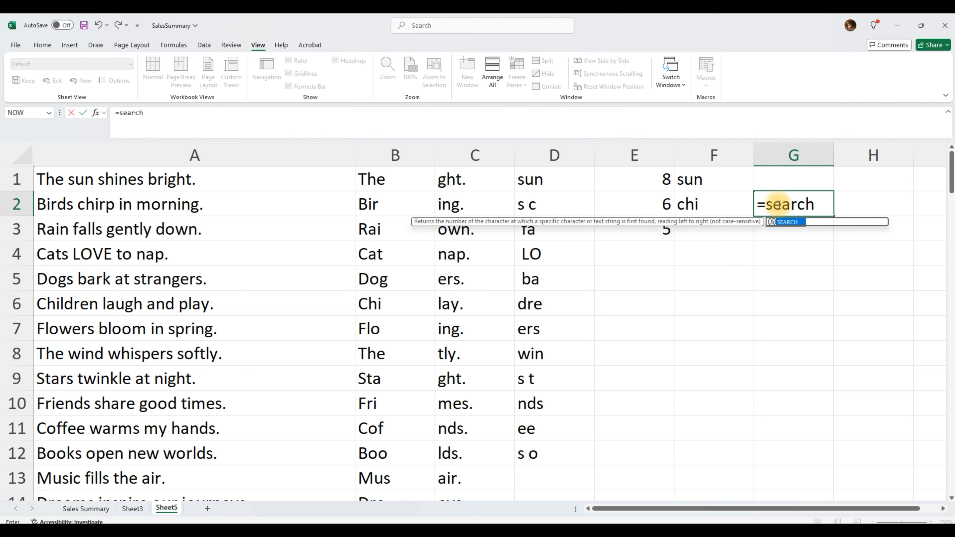
{"action": "type", "text": "("}
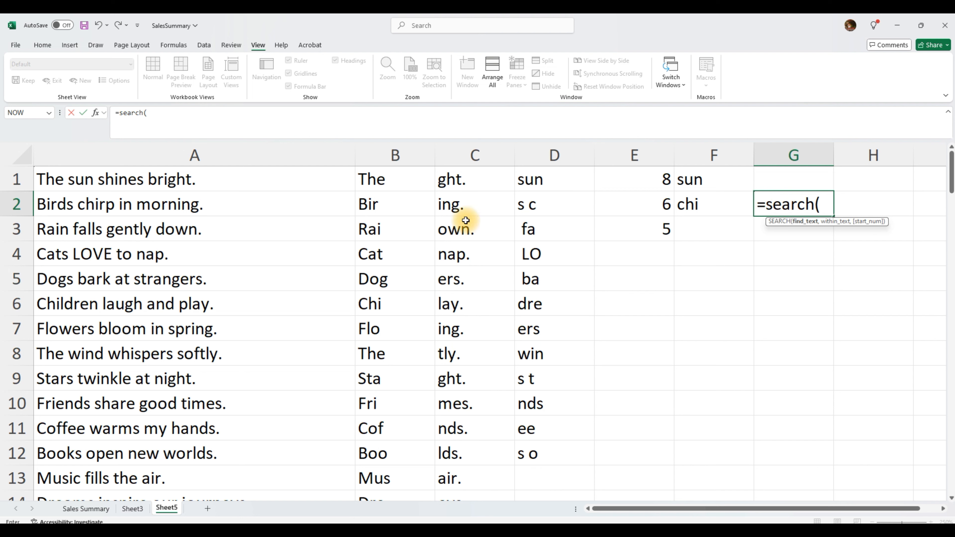
{"action": "left_click", "coordinate": [67, 204]}
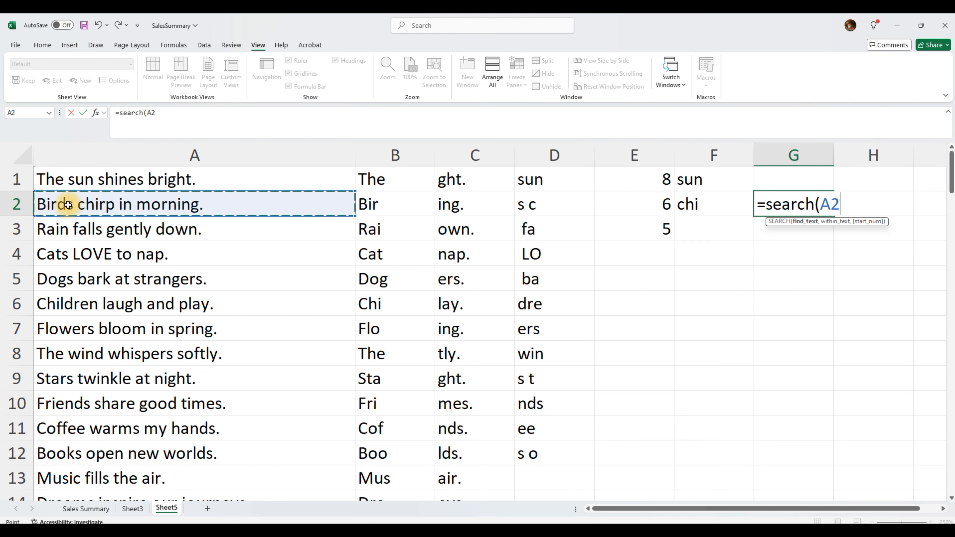
{"action": "key", "text": "BackSpace"}
{"action": "key", "text": "BackSpace"}
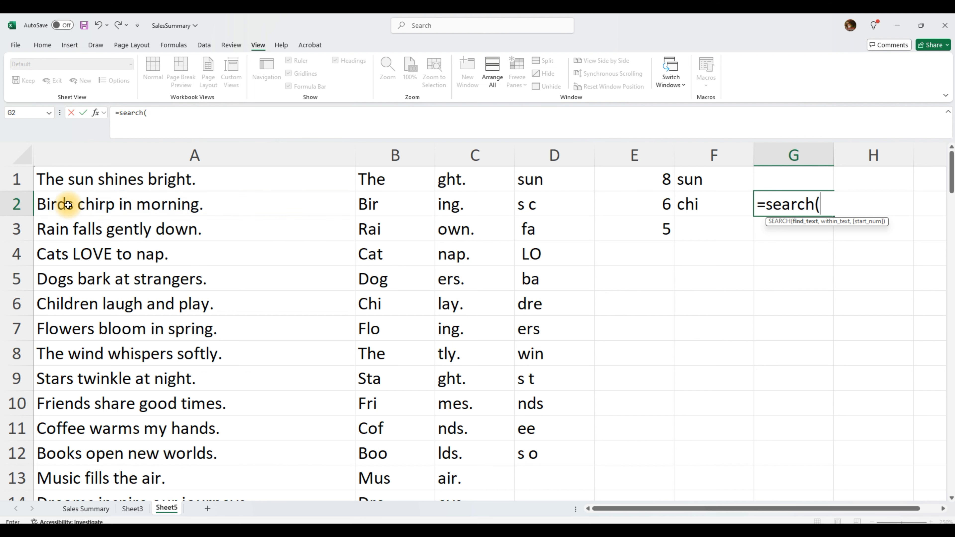
{"action": "type", "text": "\" \","}
{"action": "left_click", "coordinate": [68, 208]}
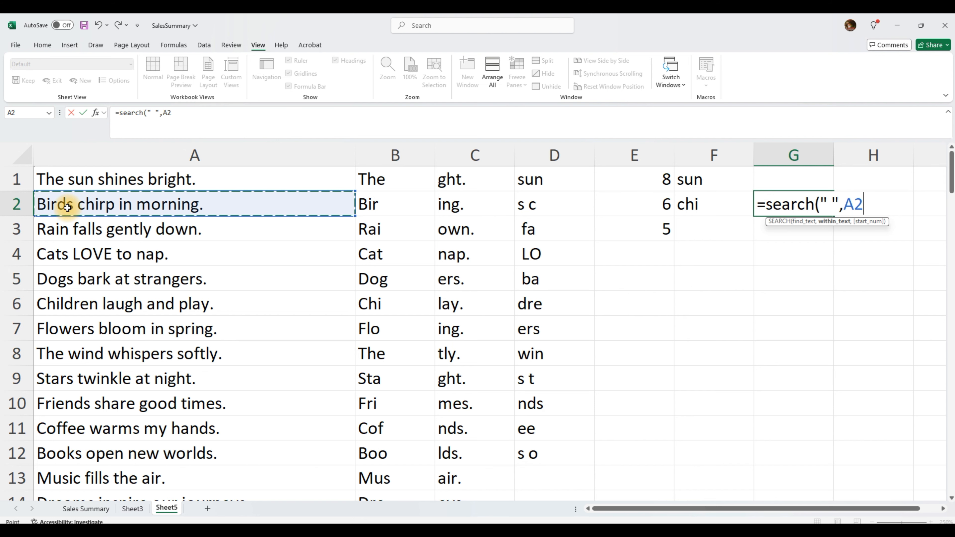
{"action": "type", "text": ")"}
{"action": "key", "text": "Return"}
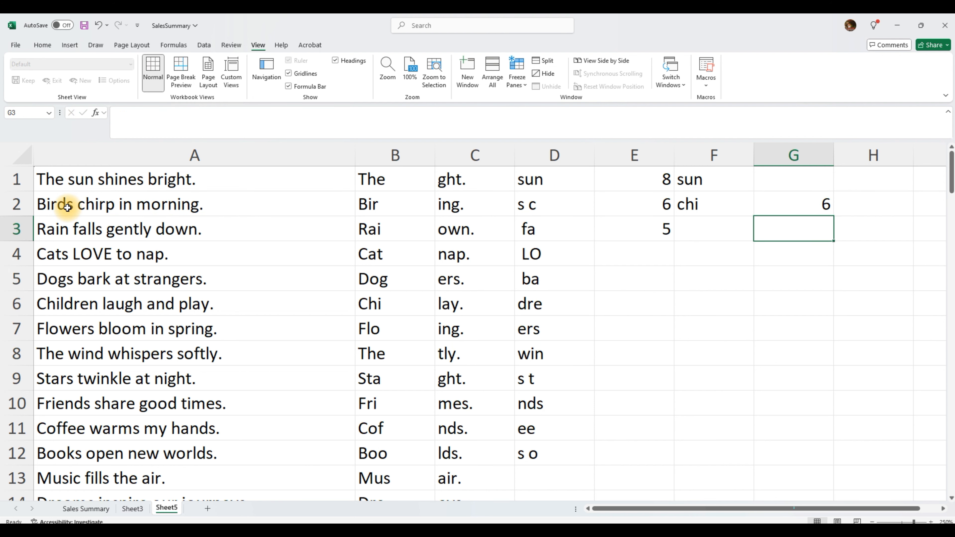
Step: Copy the complete SEARCH formula text, including its equals sign, from G2 and keep the cell unchanged
{"action": "left_click", "coordinate": [800, 205]}
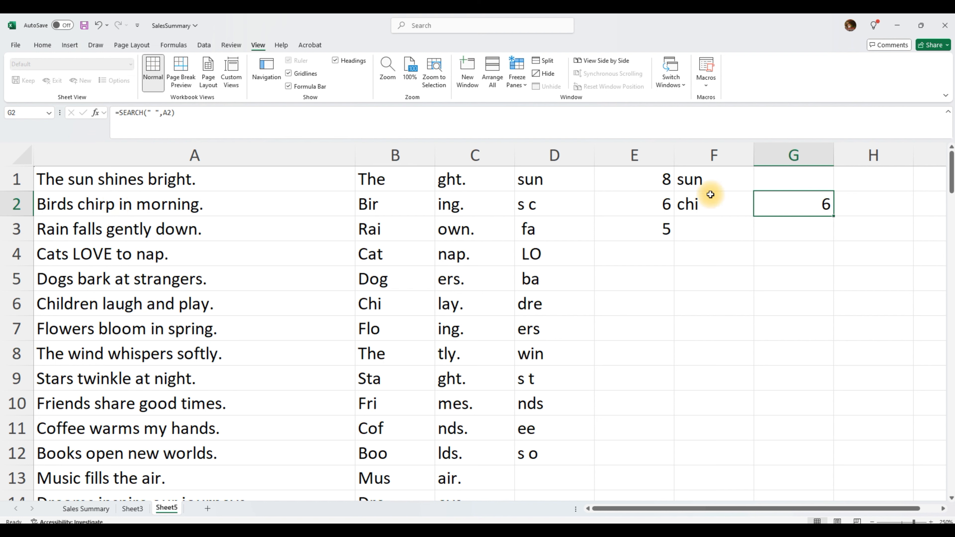
{"action": "left_click", "coordinate": [169, 113]}
{"action": "left_click_drag", "start_coordinate": [168, 113], "coordinate": [111, 107]}
{"action": "key", "text": "ctrl+c"}
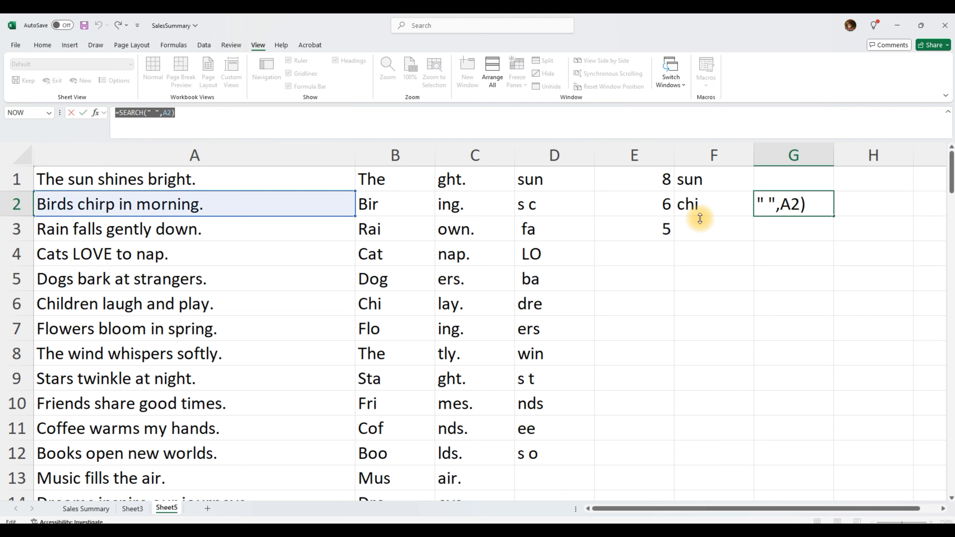
{"action": "key", "text": "ctrl+Return"}
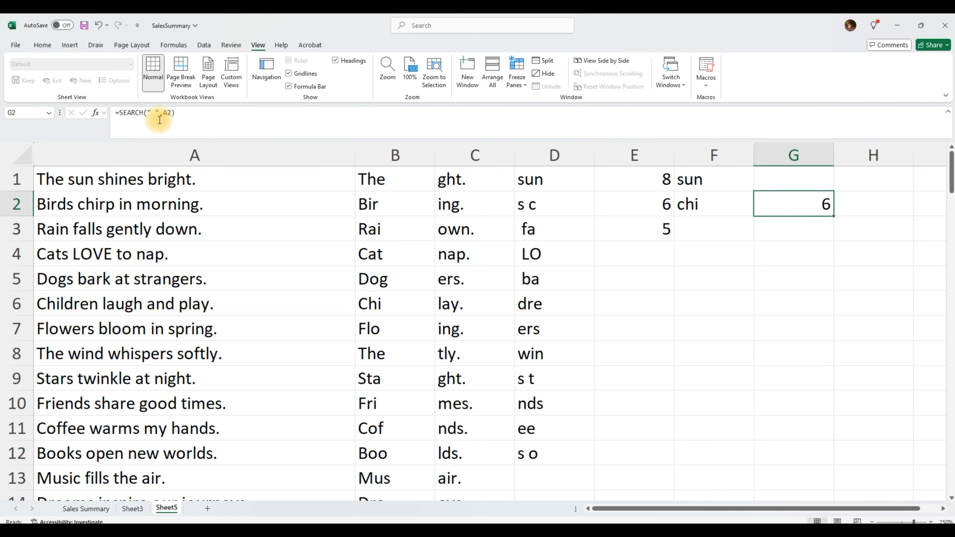
Step: Insert an outer Search( function at the start of G2's formula and paste the copied SEARCH formula as its first argument
{"action": "left_click", "coordinate": [124, 113]}
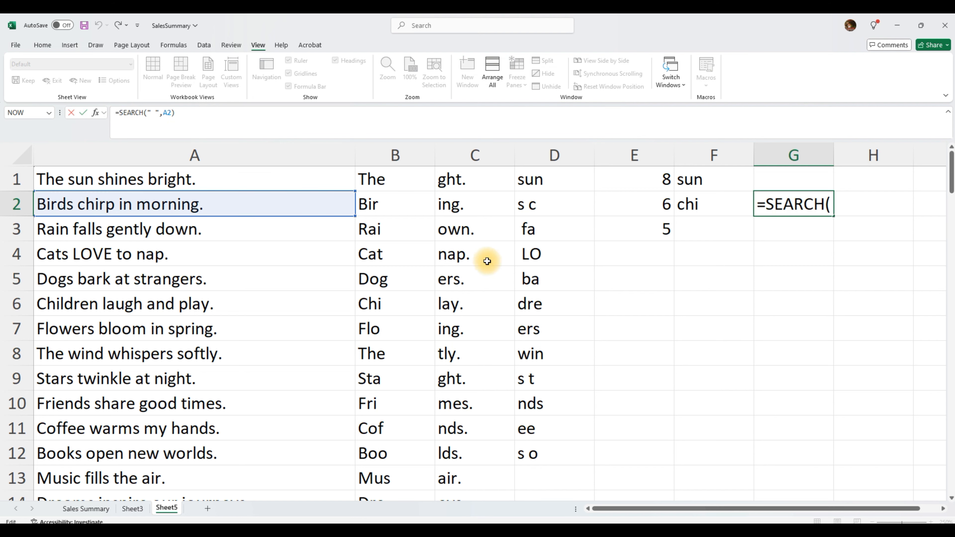
{"action": "type", "text": "sea"}
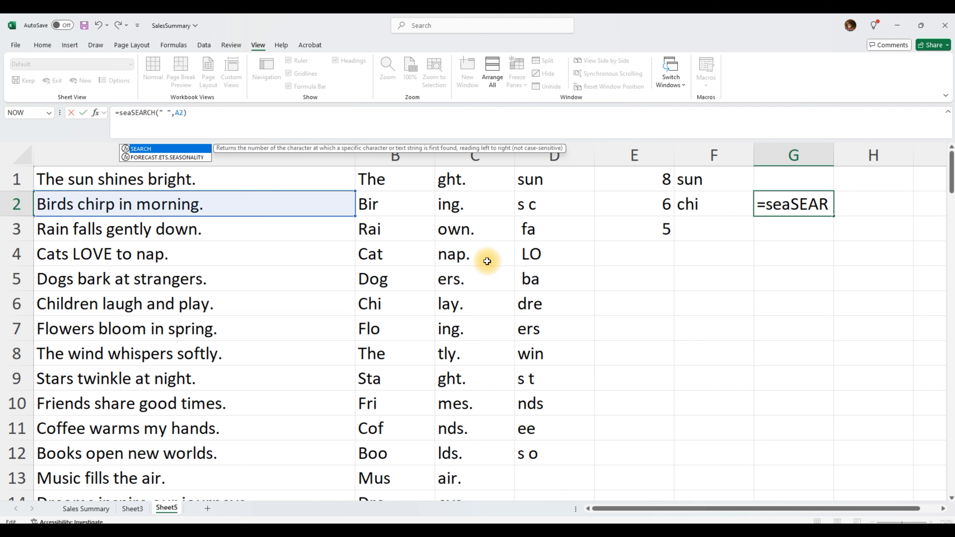
{"action": "type", "text": "r"}
{"action": "key", "text": "BackSpace"}
{"action": "key", "text": "BackSpace"}
{"action": "key", "text": "BackSpace"}
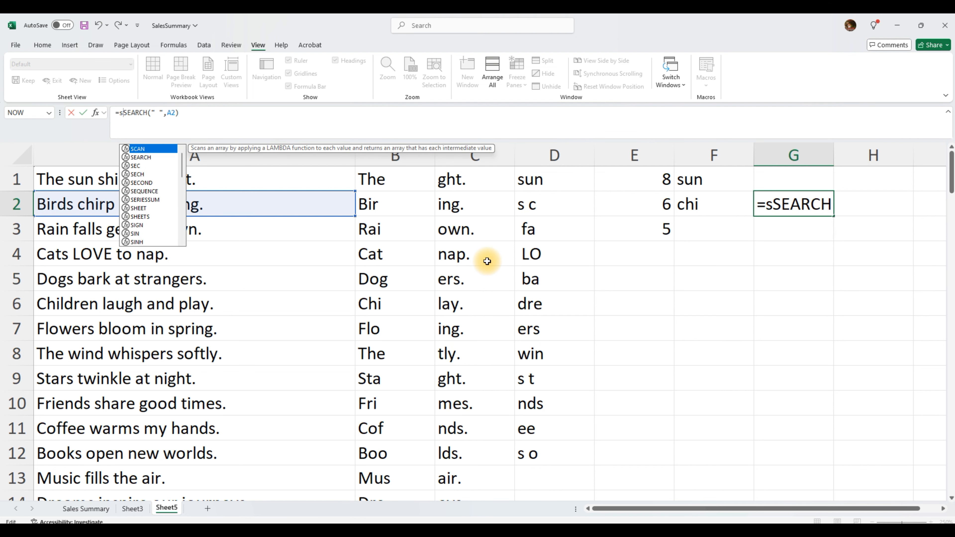
{"action": "key", "text": "BackSpace"}
{"action": "type", "text": "Search"}
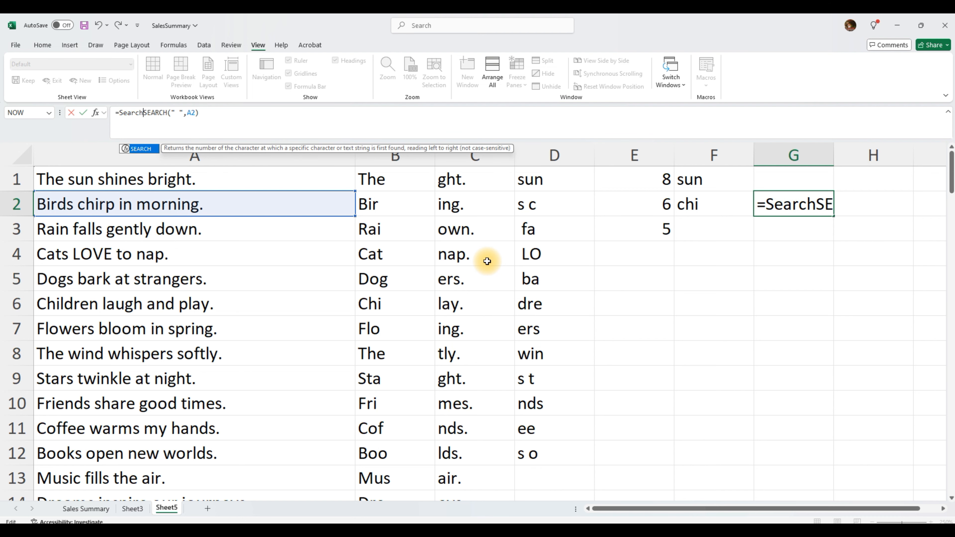
{"action": "type", "text": "("}
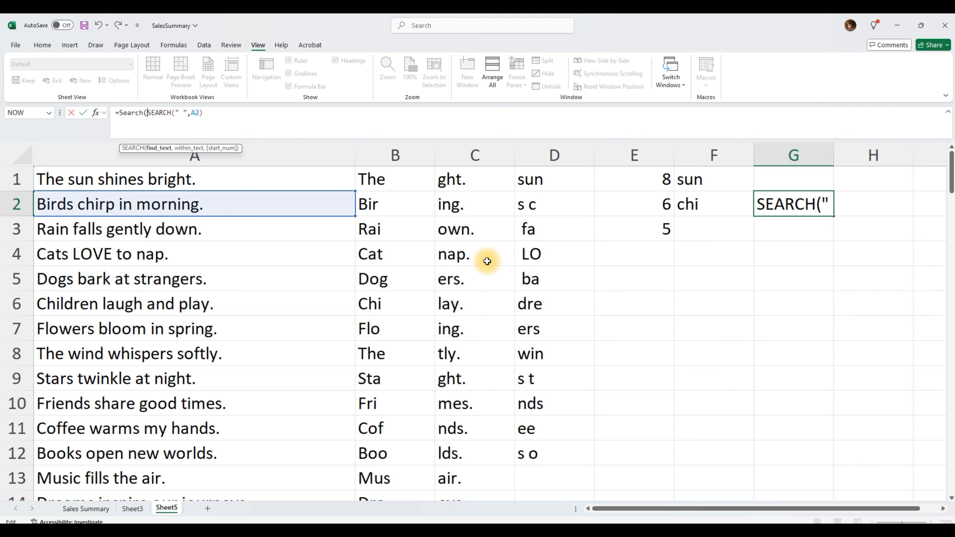
{"action": "key", "text": "ctrl+v"}
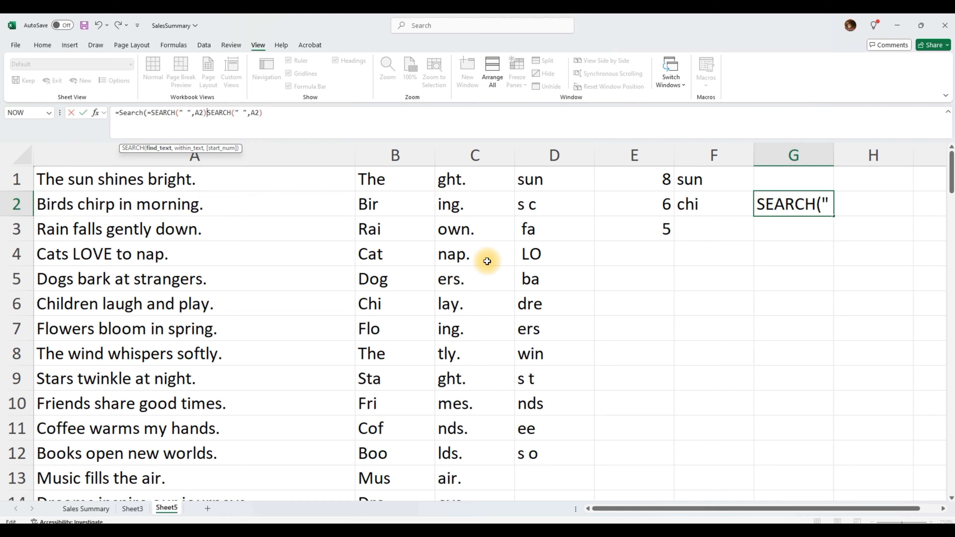
Step: Remove the extra equals sign in front of the pasted inner SEARCH in G2's formula
{"action": "key", "text": "Left"}
{"action": "key", "text": "Left"}
{"action": "key", "text": "Left"}
{"action": "key", "text": "Left"}
{"action": "key", "text": "Left"}
{"action": "key", "text": "Left"}
{"action": "key", "text": "Left"}
{"action": "key", "text": "Left"}
{"action": "key", "text": "Left"}
{"action": "key", "text": "Left"}
{"action": "key", "text": "Left"}
{"action": "key", "text": "Left"}
{"action": "key", "text": "Left"}
{"action": "key", "text": "Left"}
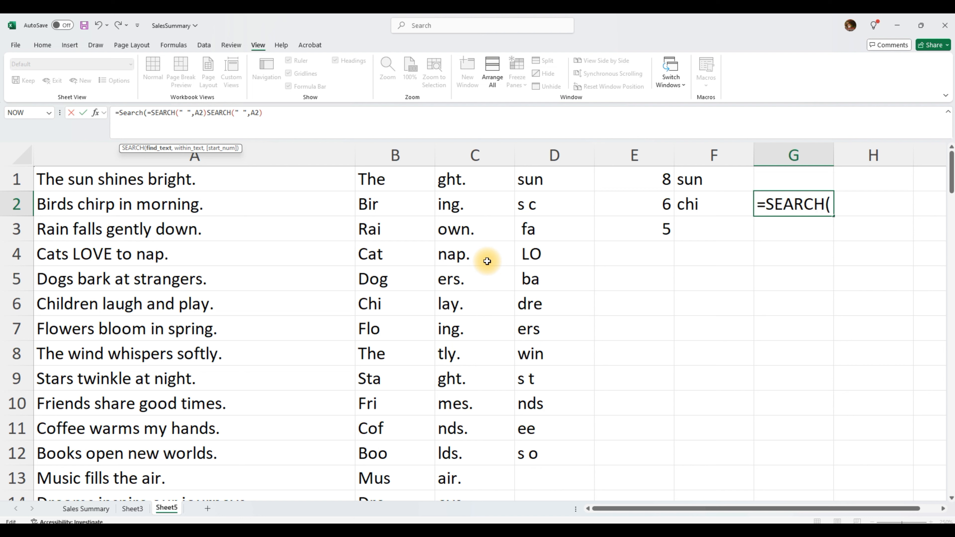
{"action": "key", "text": "Delete"}
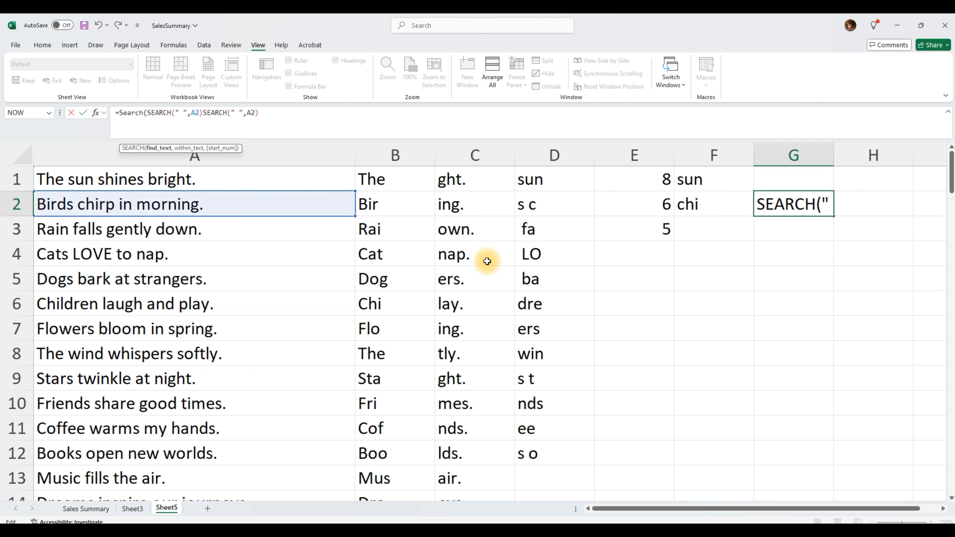
Step: Separate the two inner SEARCH functions in G2 with a comma and close the outer one: =SEARCH(SEARCH(" ",A2),SEARCH(" ",A2))
{"action": "key", "text": "Right"}
{"action": "key", "text": "Right"}
{"action": "key", "text": "Right"}
{"action": "key", "text": "Right"}
{"action": "key", "text": "Right"}
{"action": "type", "text": ","}
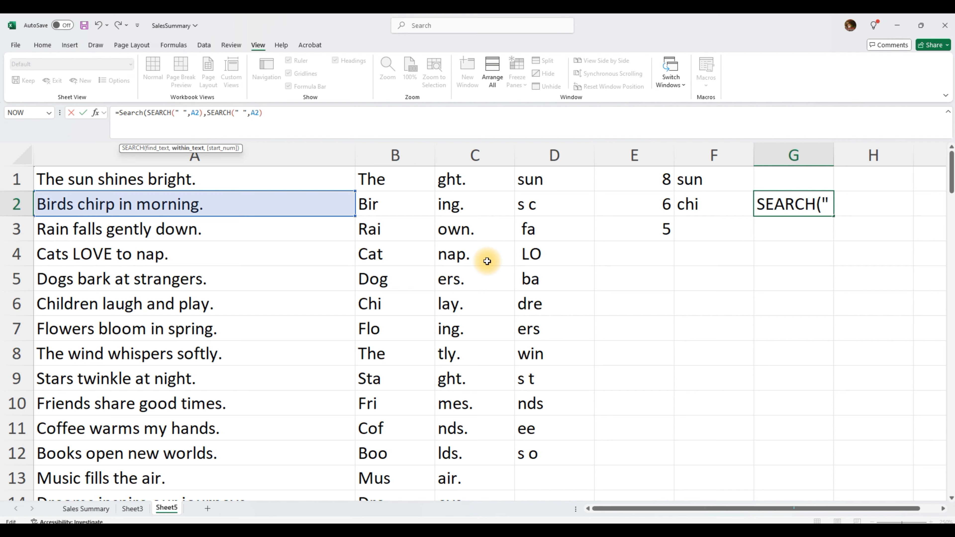
{"action": "key", "text": "ctrl+Right"}
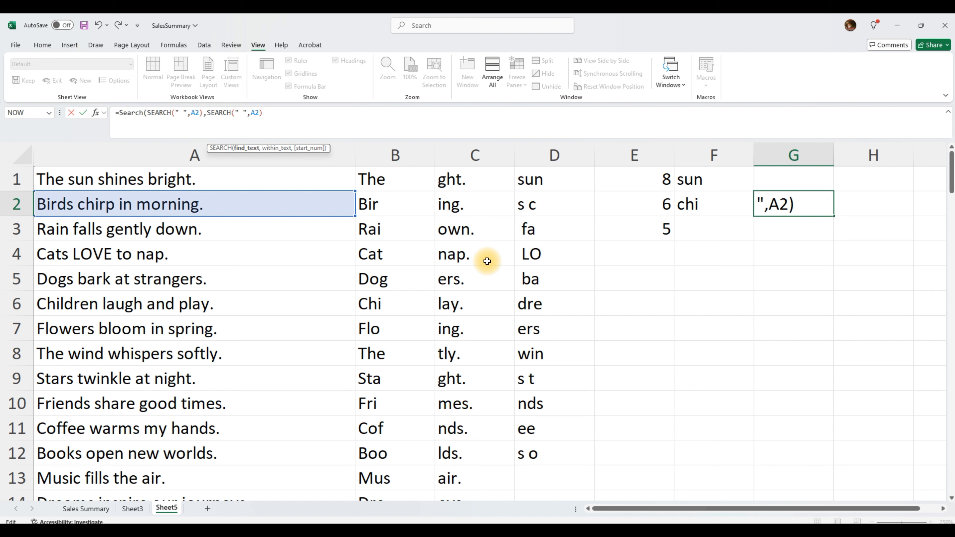
{"action": "key", "text": "ctrl+Right"}
{"action": "key", "text": "ctrl+Right"}
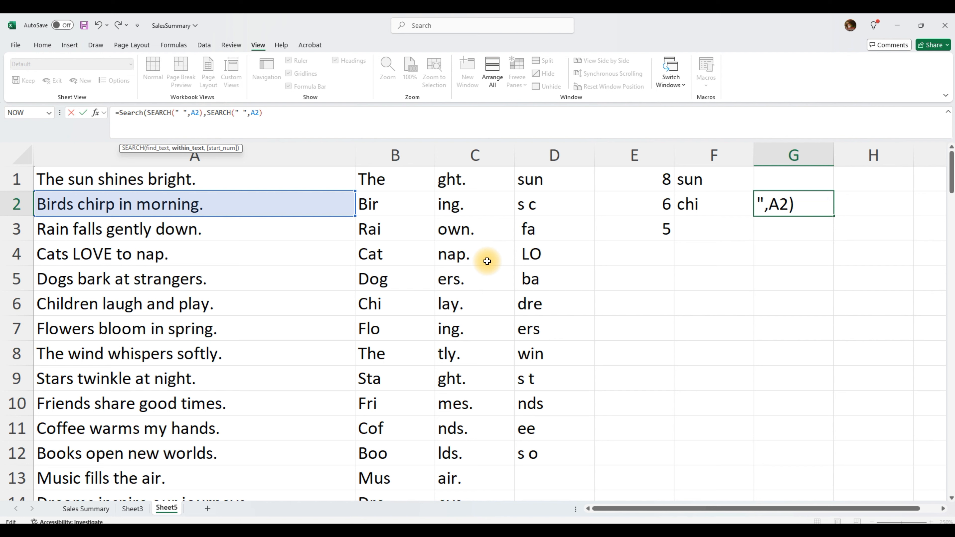
{"action": "type", "text": ")"}
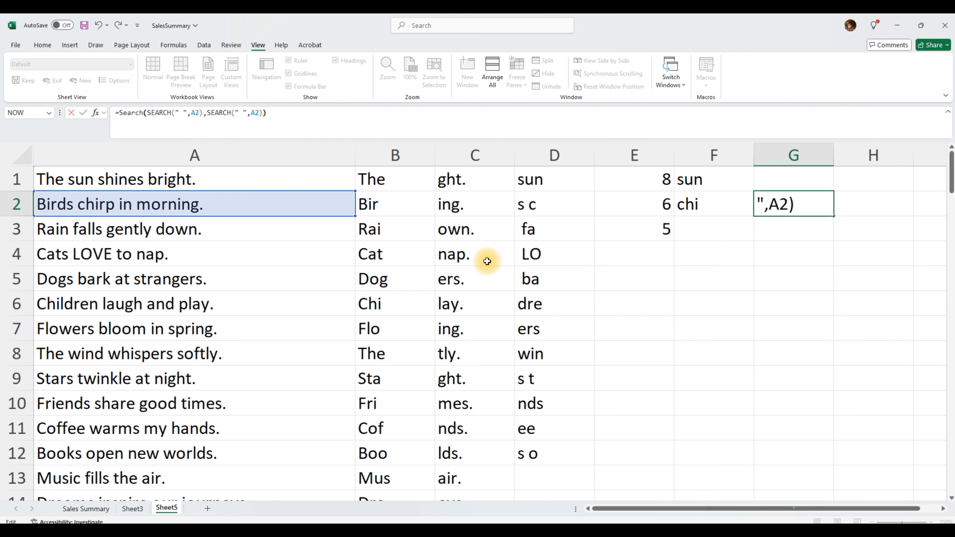
{"action": "key", "text": "Return"}
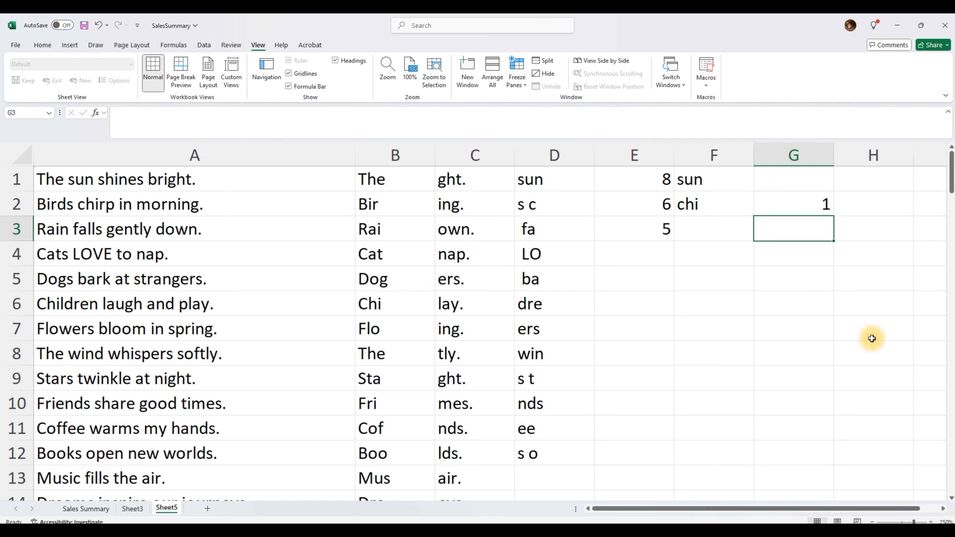
Step: Rewrite G2's formula as =SEARCH(" ", A2,SEARCH(" ",A2)+1) to locate the second space in A2
{"action": "left_click", "coordinate": [803, 204]}
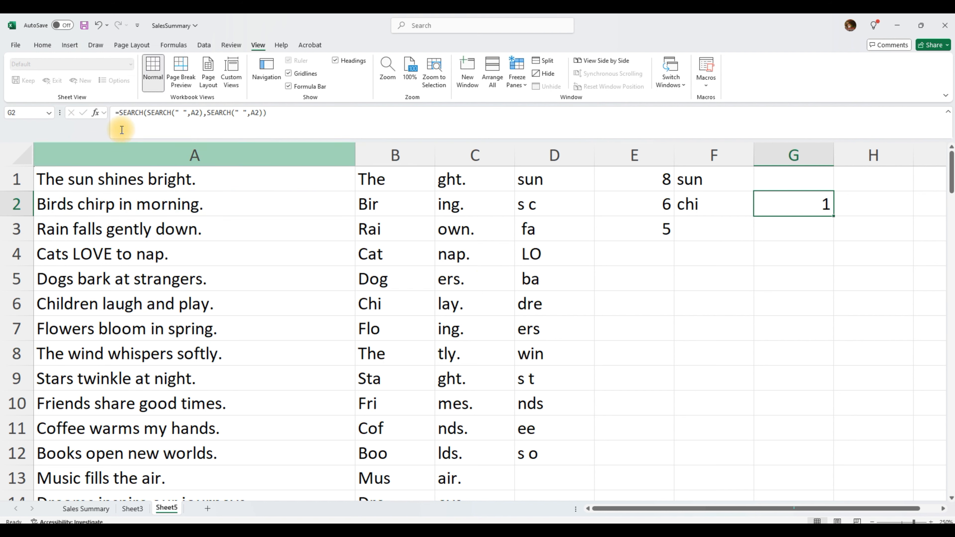
{"action": "left_click", "coordinate": [148, 113]}
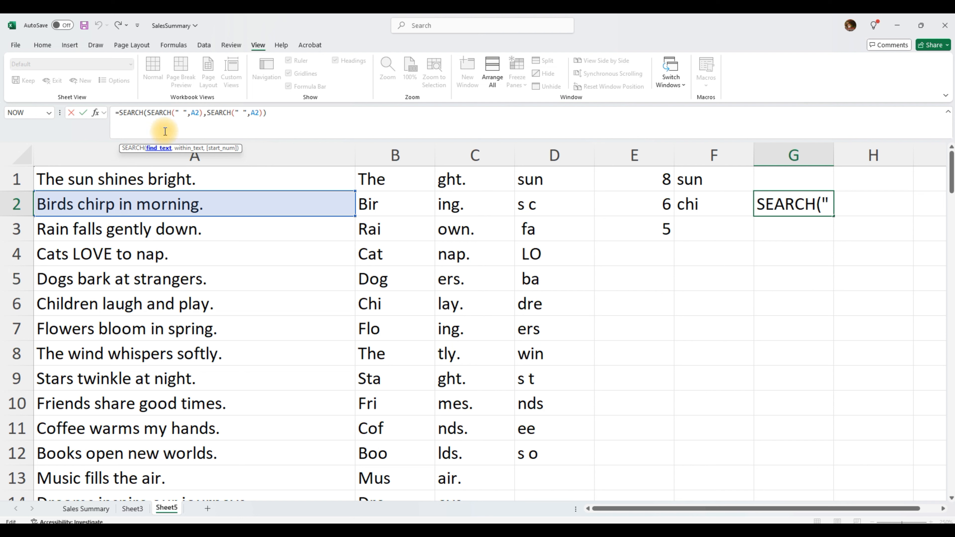
{"action": "left_click", "coordinate": [205, 112]}
{"action": "type", "text": ","}
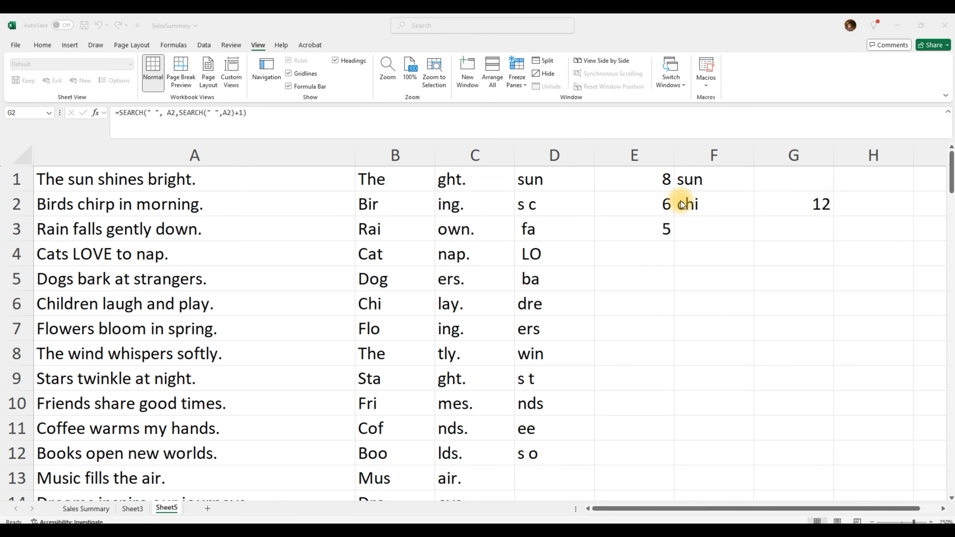
Step: Examine the function name, search text and nested SEARCH start position in G2's formula, leaving the formula as it is
{"action": "left_click", "coordinate": [801, 205]}
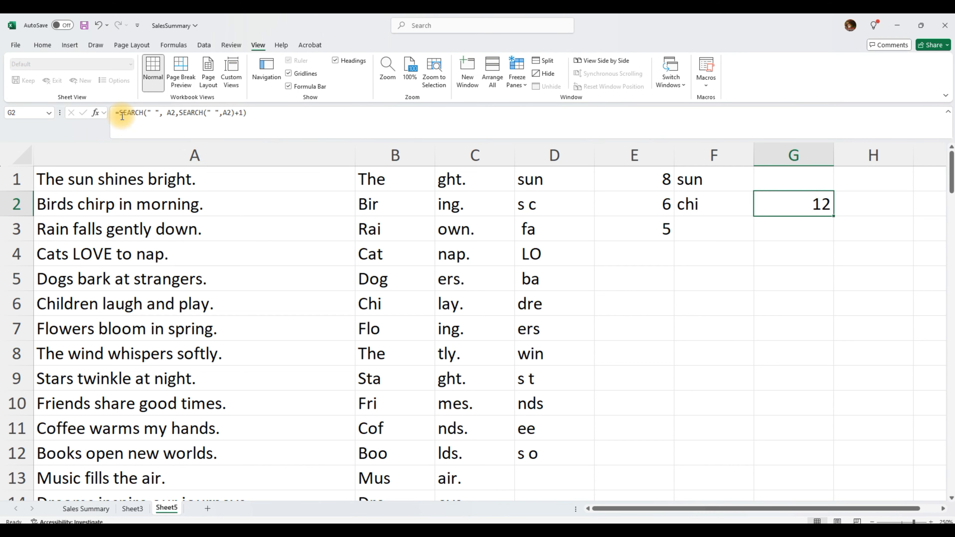
{"action": "double_click", "coordinate": [131, 112]}
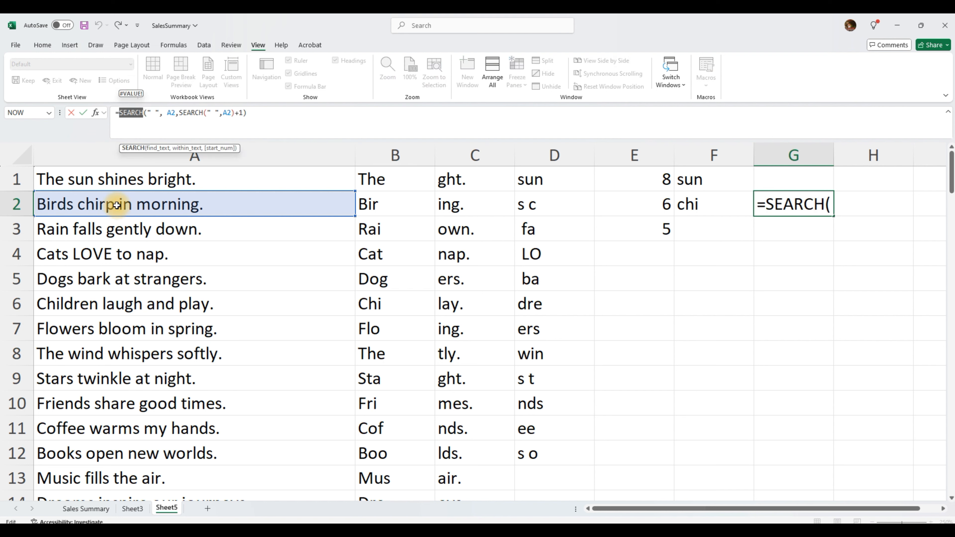
{"action": "left_click_drag", "start_coordinate": [147, 112], "coordinate": [159, 112]}
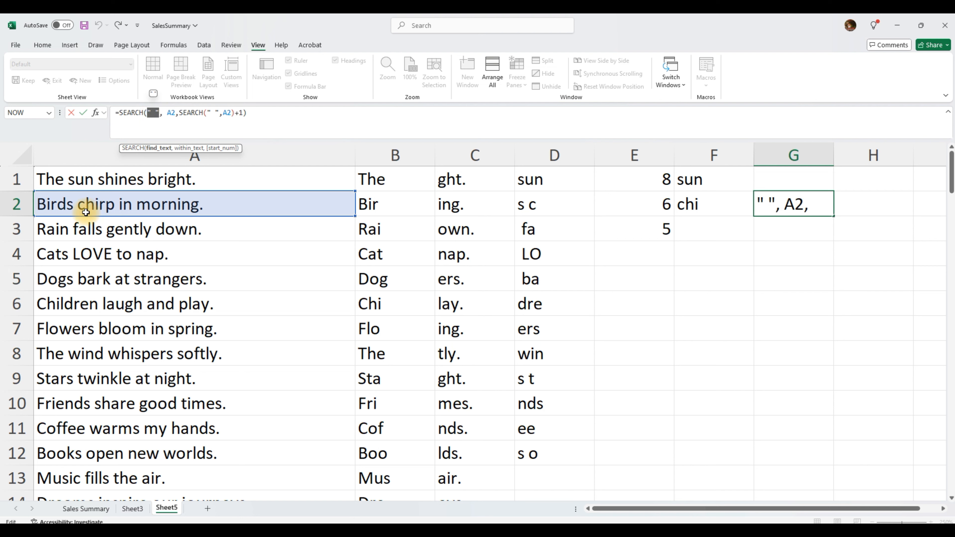
{"action": "left_click_drag", "start_coordinate": [180, 113], "coordinate": [243, 113]}
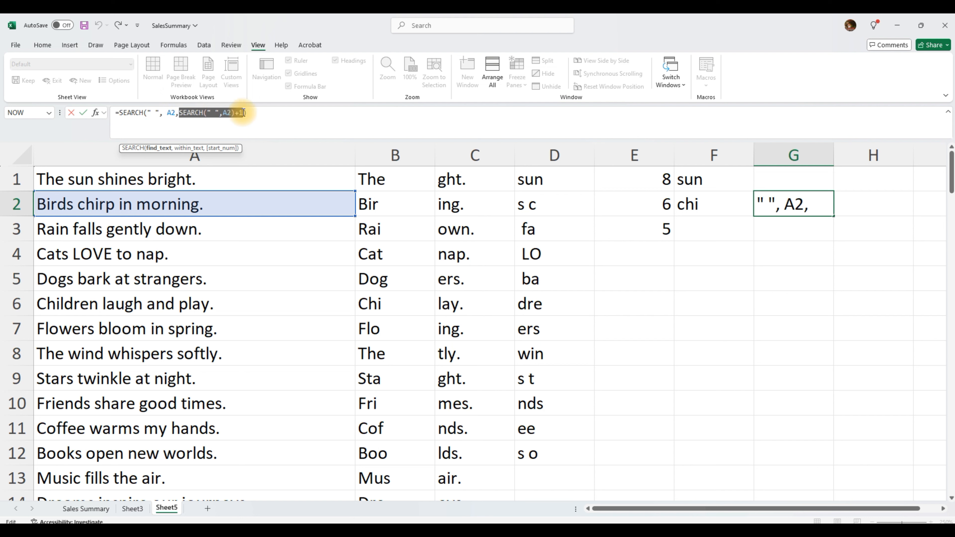
{"action": "left_click_drag", "start_coordinate": [244, 113], "coordinate": [243, 113]}
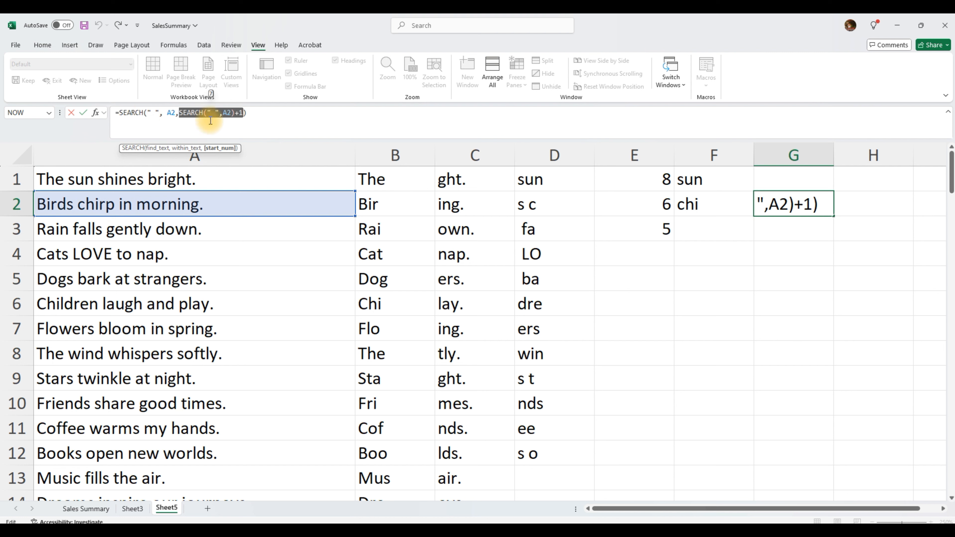
{"action": "left_click", "coordinate": [804, 238]}
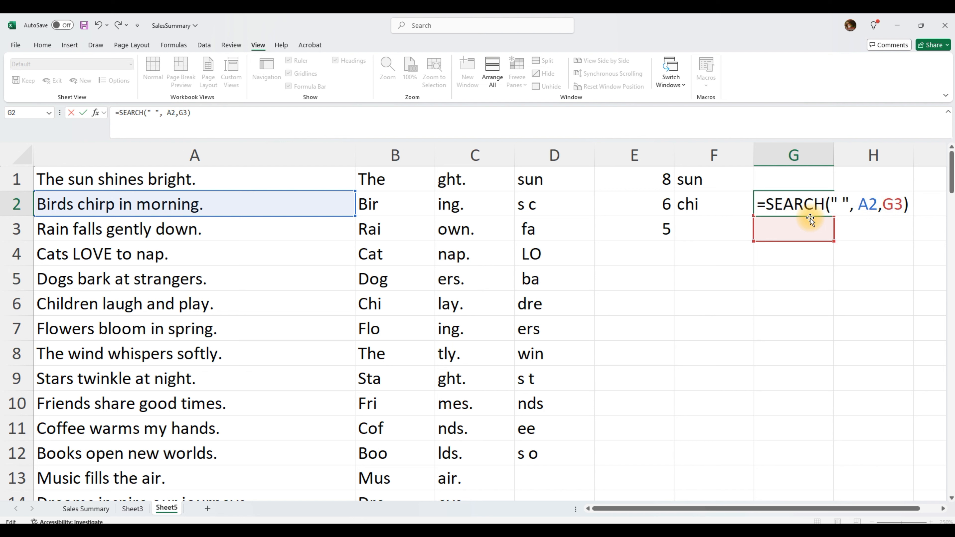
{"action": "key", "text": "Escape"}
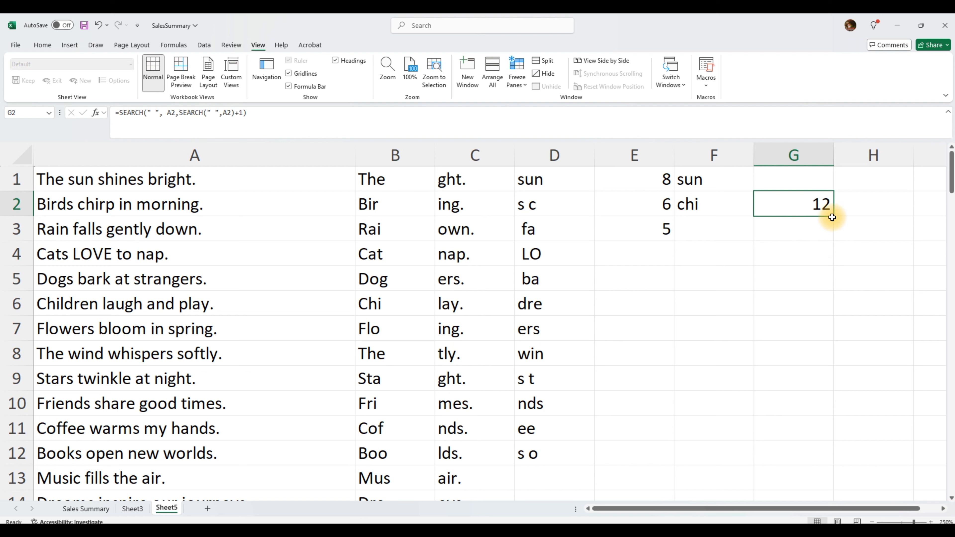
Step: Fill the nested SEARCH formula from G2 down to G3 and review the MID formula in F1
{"action": "left_click_drag", "start_coordinate": [833, 216], "coordinate": [824, 231]}
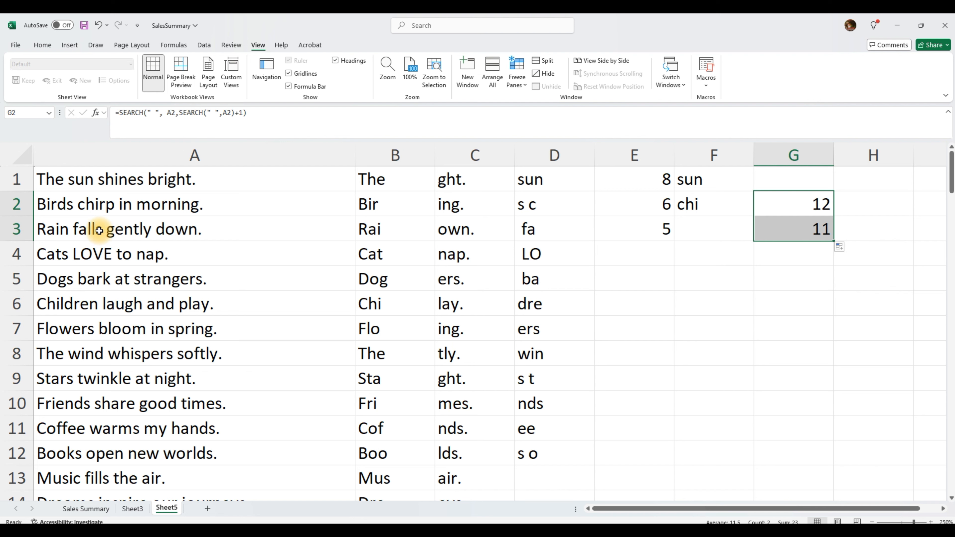
{"action": "left_click", "coordinate": [802, 208]}
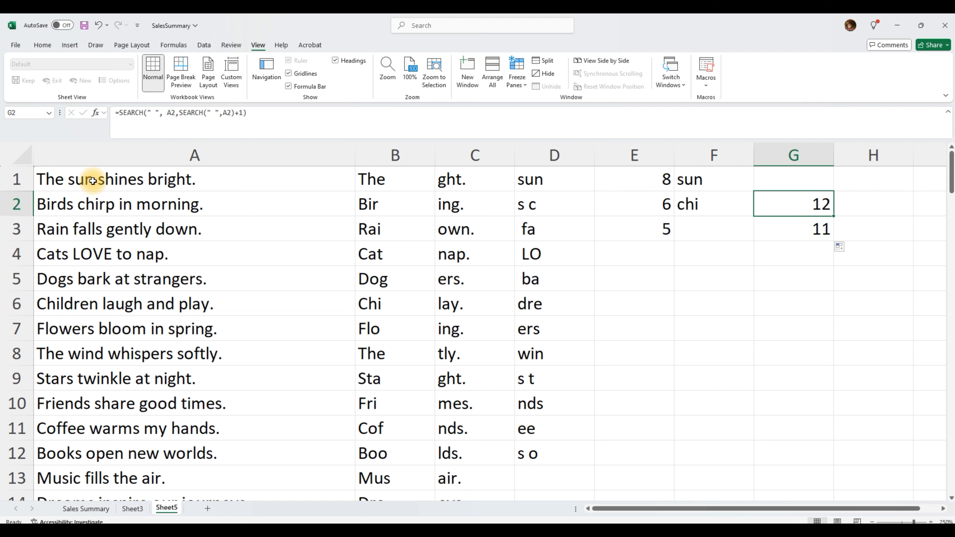
{"action": "left_click", "coordinate": [699, 180]}
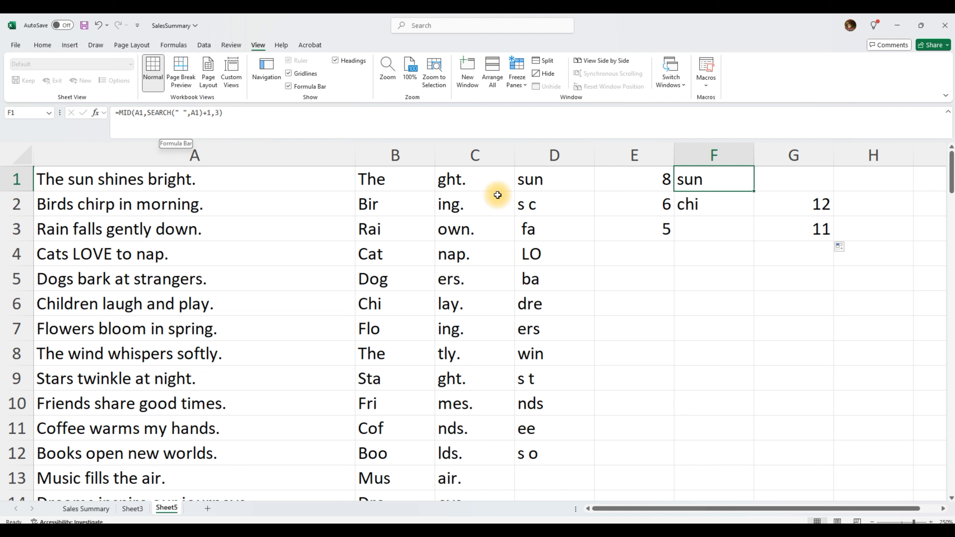
Step: Copy the nested SEARCH expression from G2's formula without its equals sign and leave the cell unchanged
{"action": "left_click", "coordinate": [815, 204]}
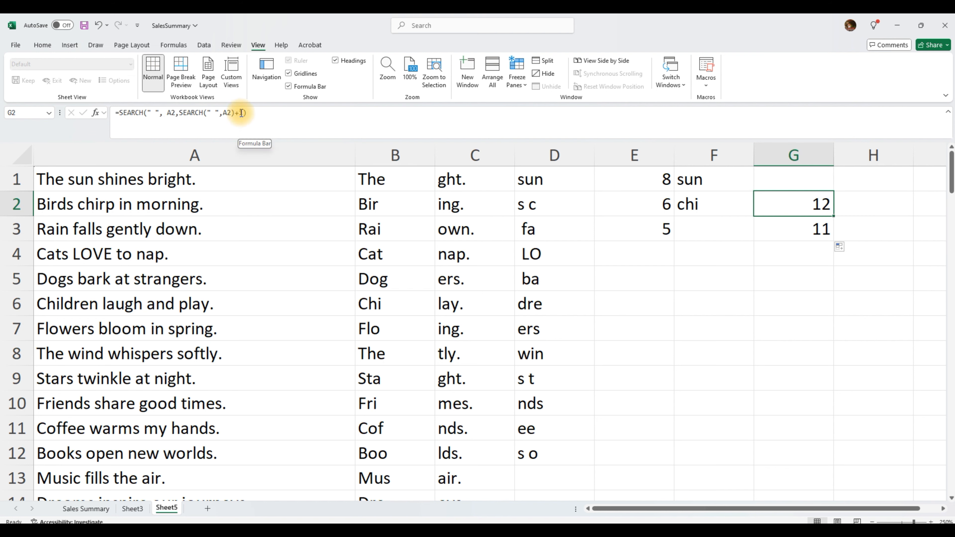
{"action": "left_click", "coordinate": [177, 114]}
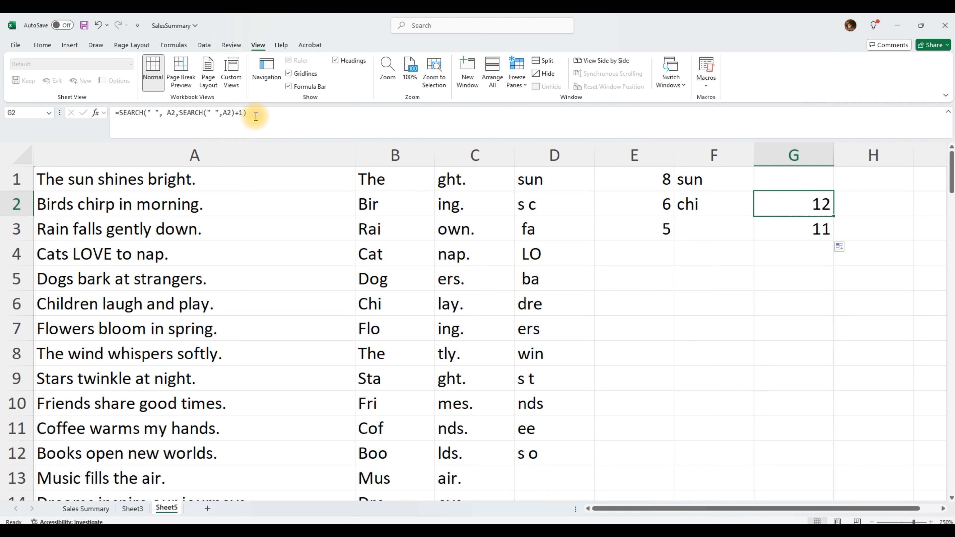
{"action": "left_click", "coordinate": [132, 112]}
{"action": "left_click_drag", "start_coordinate": [132, 112], "coordinate": [119, 112]}
{"action": "key", "text": "ctrl+c"}
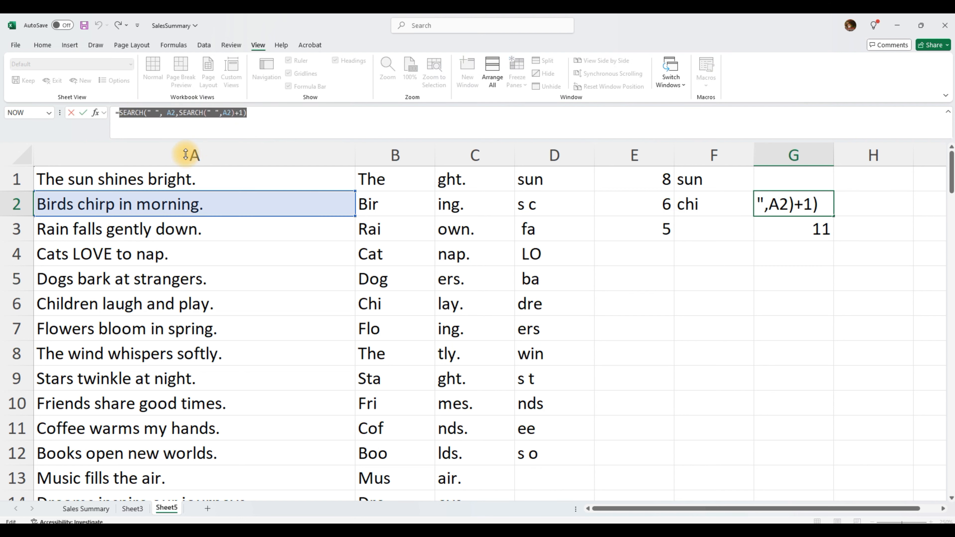
{"action": "key", "text": "Escape"}
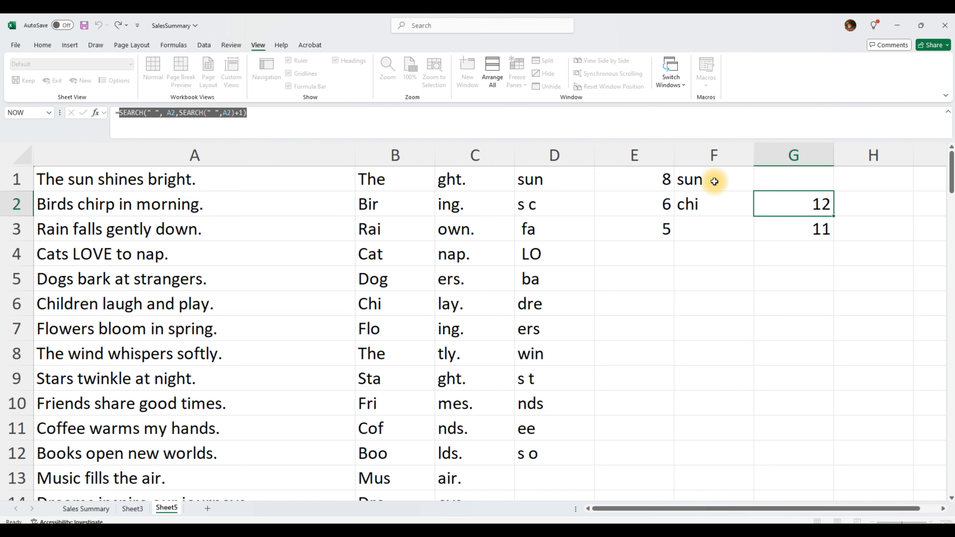
Step: Replace the character count in F1's MID formula with the copied SEARCH(" ", A2,SEARCH(" ",A2)+1) expression
{"action": "left_click", "coordinate": [699, 181]}
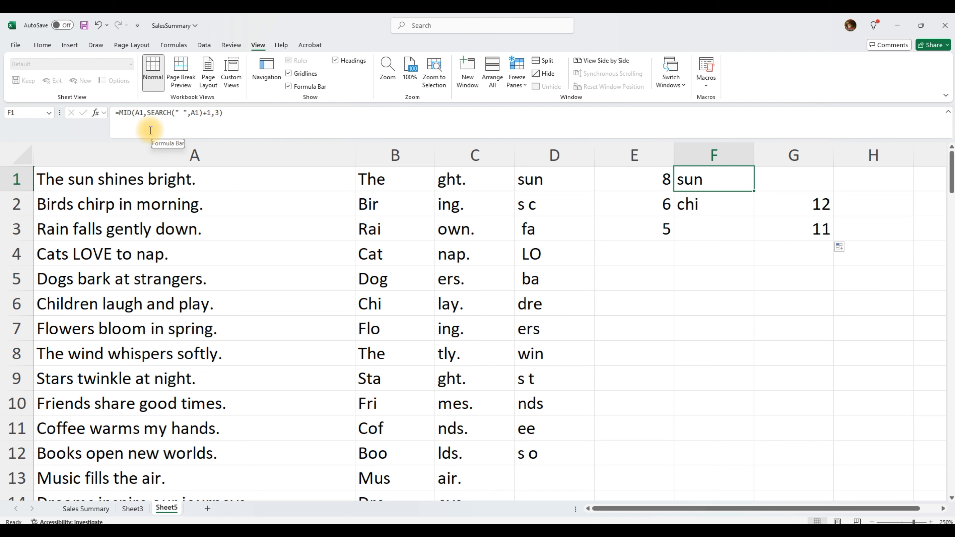
{"action": "double_click", "coordinate": [218, 112]}
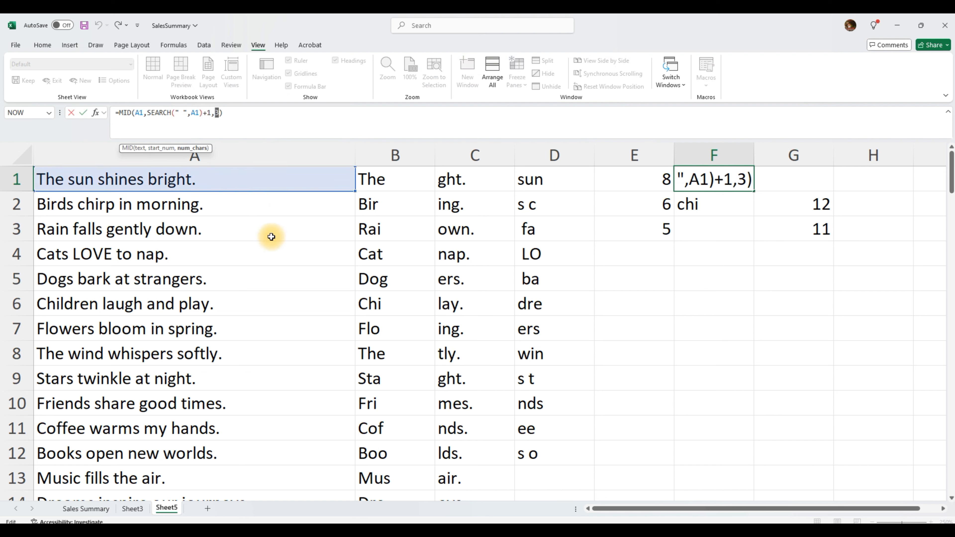
{"action": "key", "text": "BackSpace"}
{"action": "key", "text": "ctrl+v"}
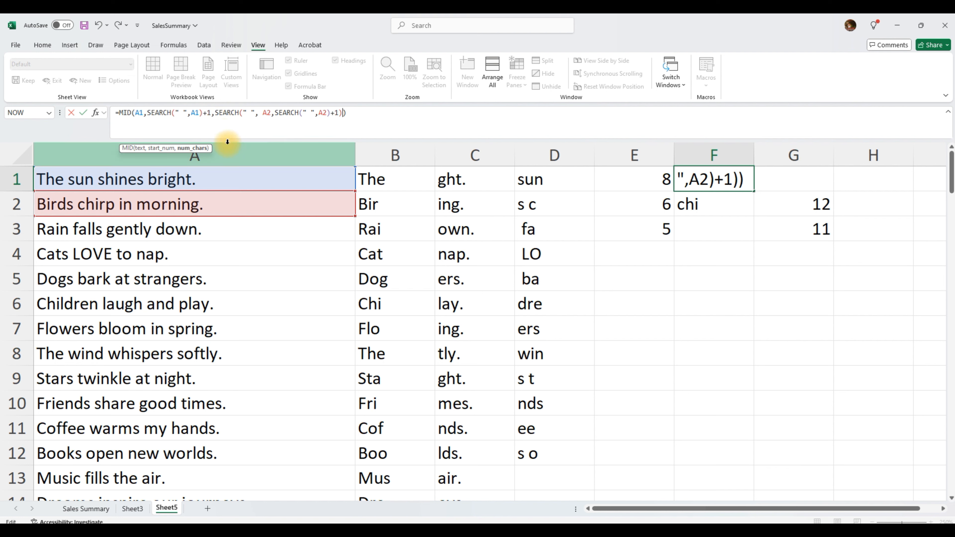
{"action": "key", "text": "Return"}
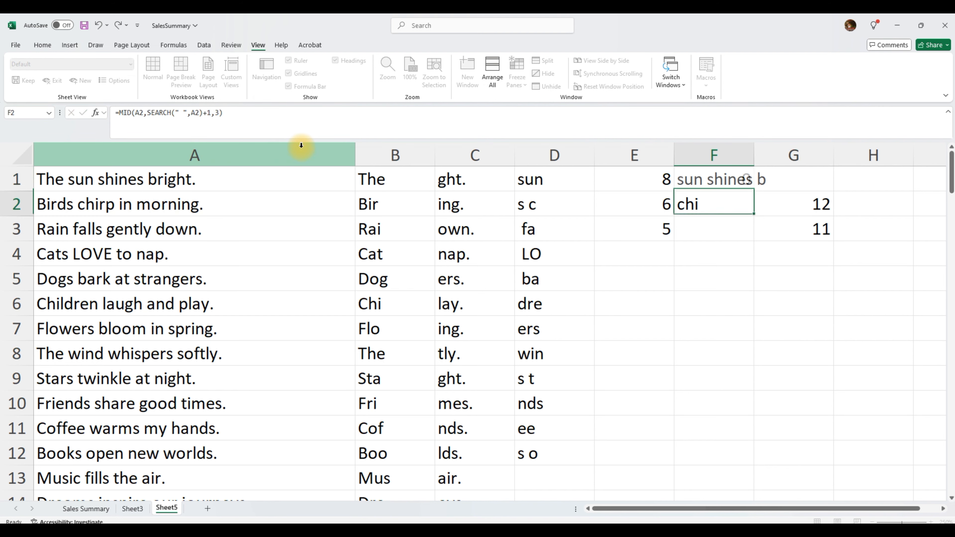
Step: Subtract SEARCH(" ",A1)+1 from the character count argument in F1's MID formula
{"action": "left_click", "coordinate": [693, 182]}
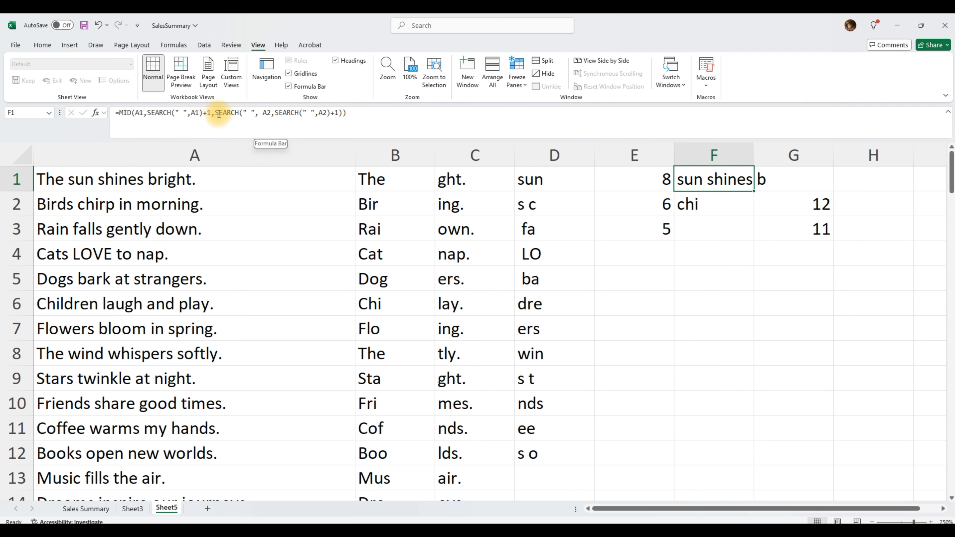
{"action": "left_click_drag", "start_coordinate": [212, 112], "coordinate": [146, 103]}
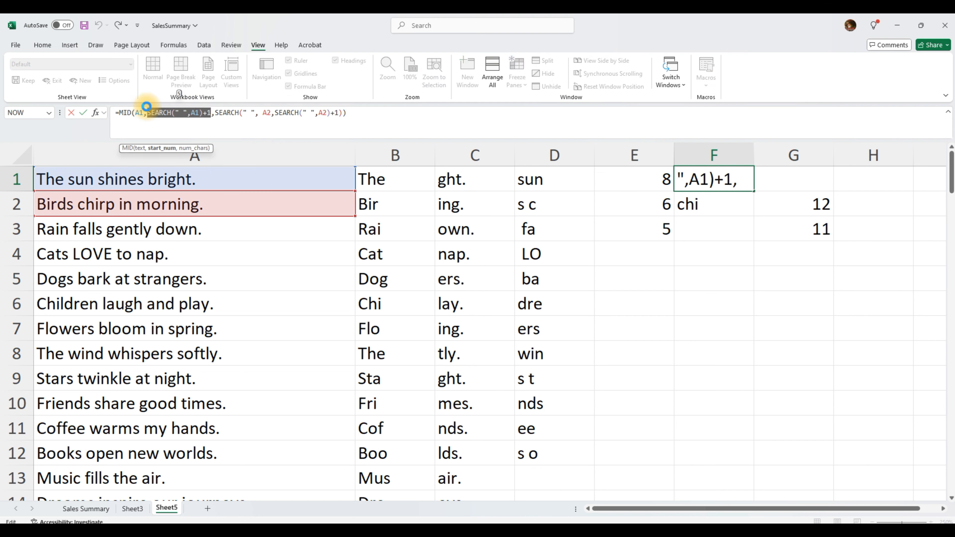
{"action": "left_click", "coordinate": [343, 113]}
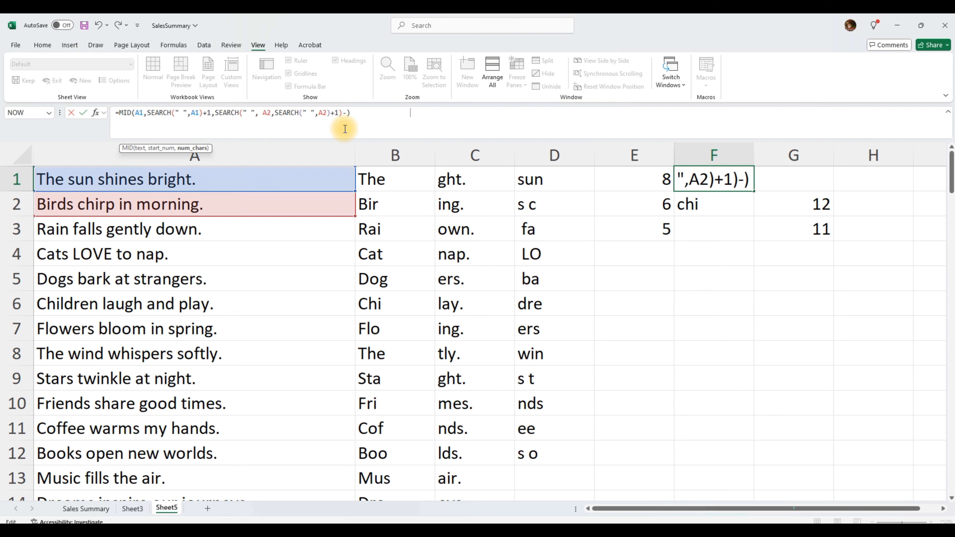
{"action": "type", "text": "SEARCH(\" \",A1)+1"}
{"action": "key", "text": "Return"}
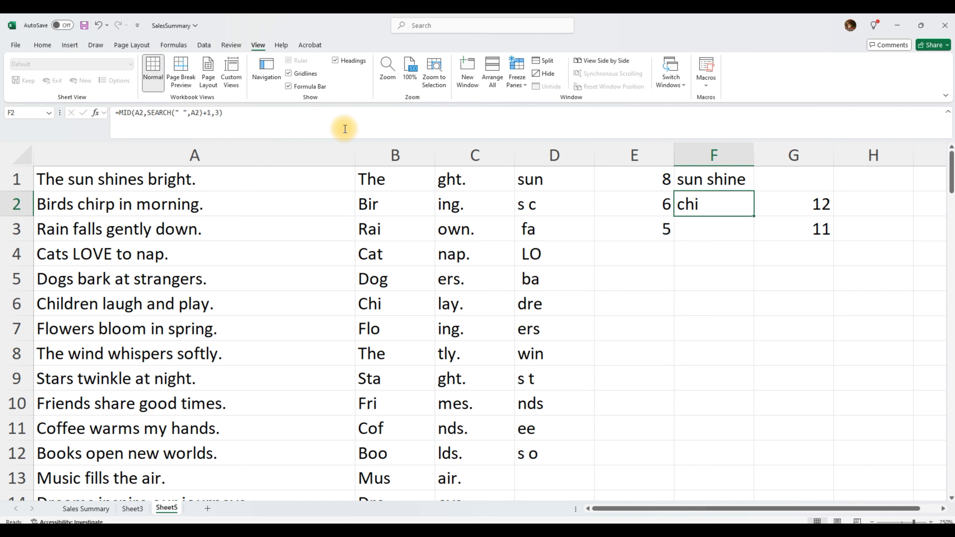
Step: Compare the start position and the subtracted SEARCH expression in F1's formula, leaving the formula as it is
{"action": "left_click", "coordinate": [712, 179]}
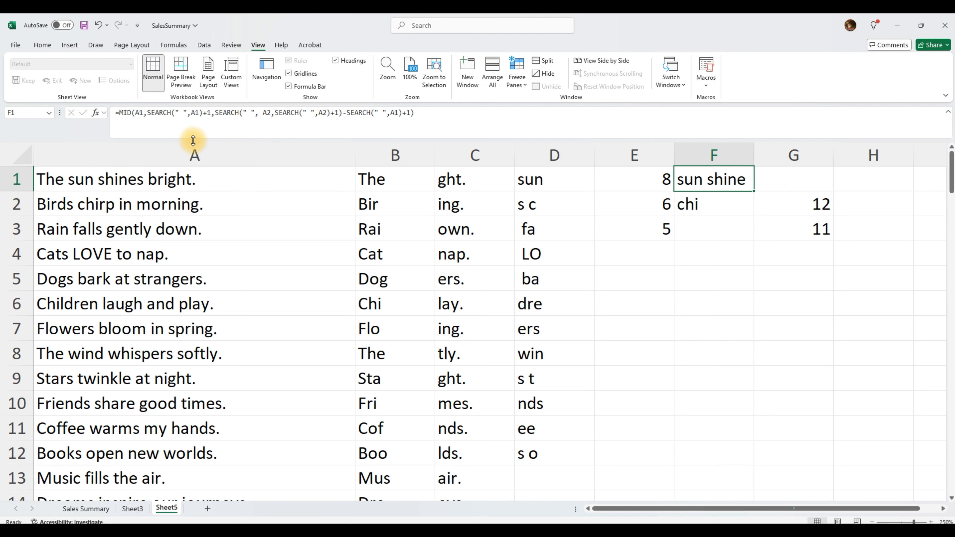
{"action": "left_click", "coordinate": [150, 113]}
{"action": "left_click", "coordinate": [208, 112], "text": "shift"}
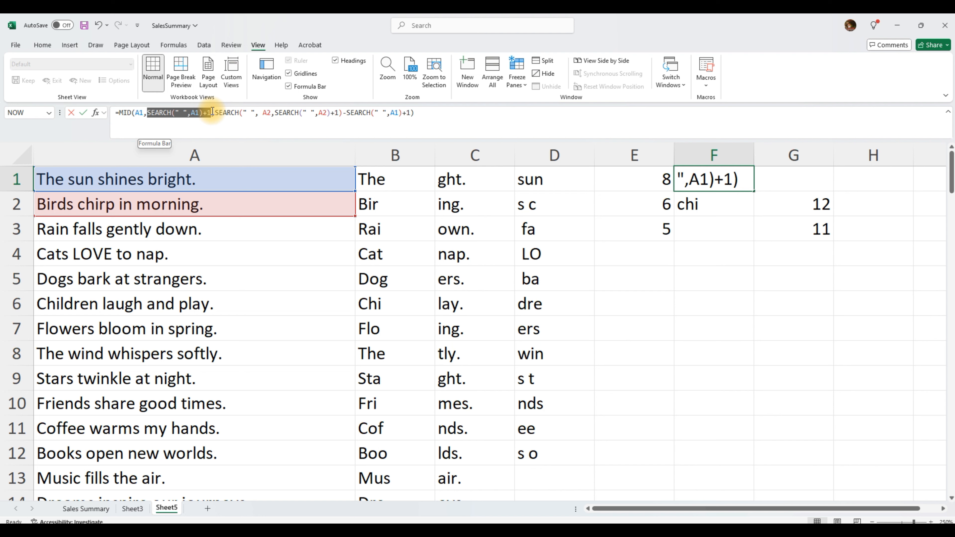
{"action": "type", "text": ","}
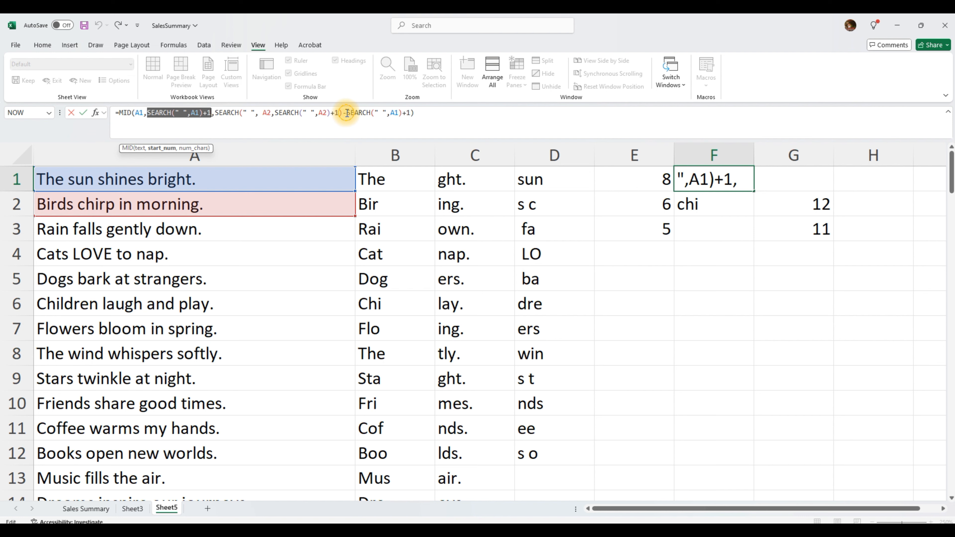
{"action": "left_click_drag", "start_coordinate": [347, 113], "coordinate": [411, 112]}
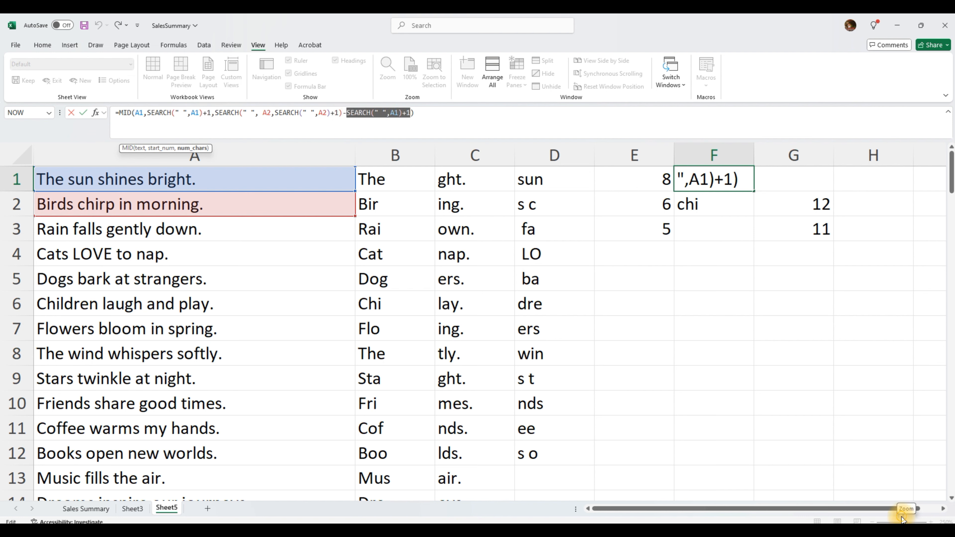
{"action": "key", "text": "Escape"}
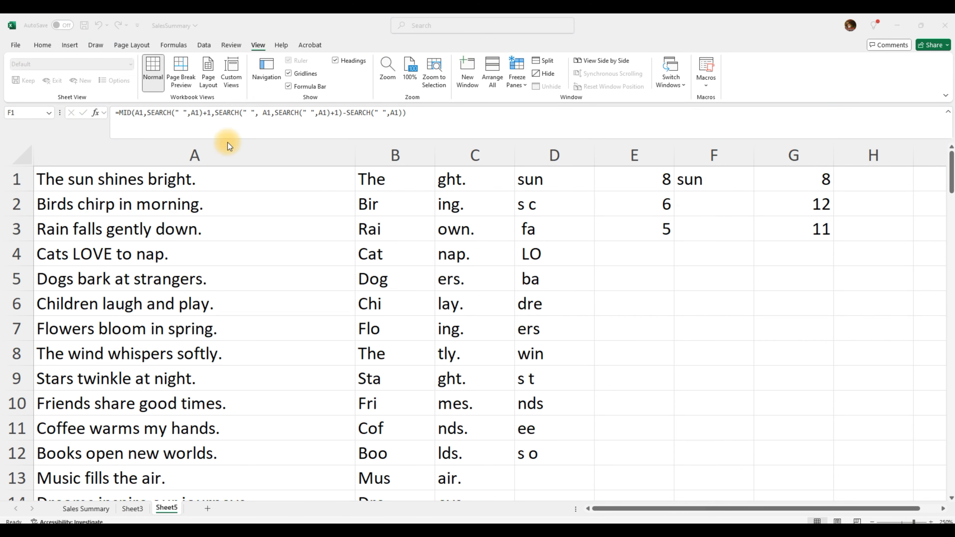
Step: Examine the start position, the nested second-space SEARCH and the subtracted first-space SEARCH in F1's MID formula
{"action": "left_click_drag", "start_coordinate": [411, 112], "coordinate": [240, 116]}
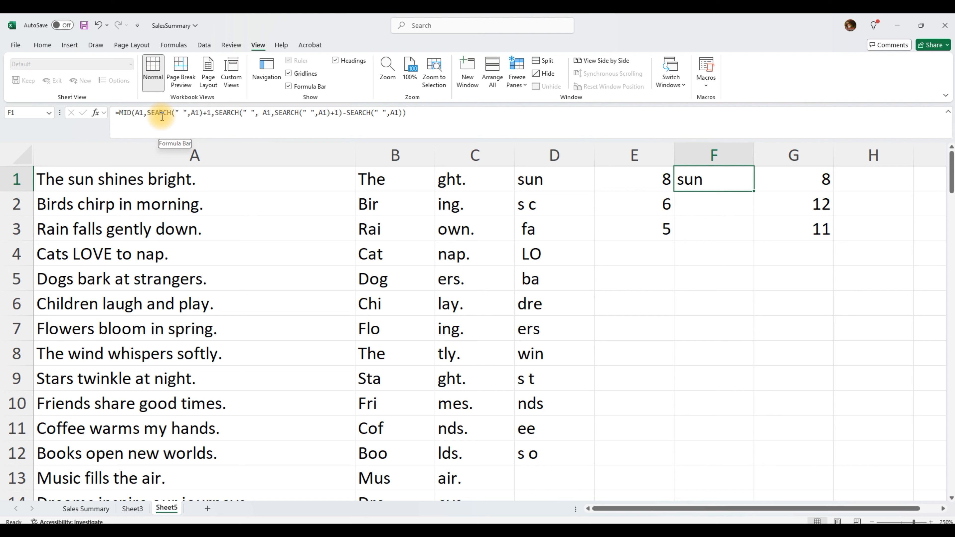
{"action": "left_click", "coordinate": [410, 113]}
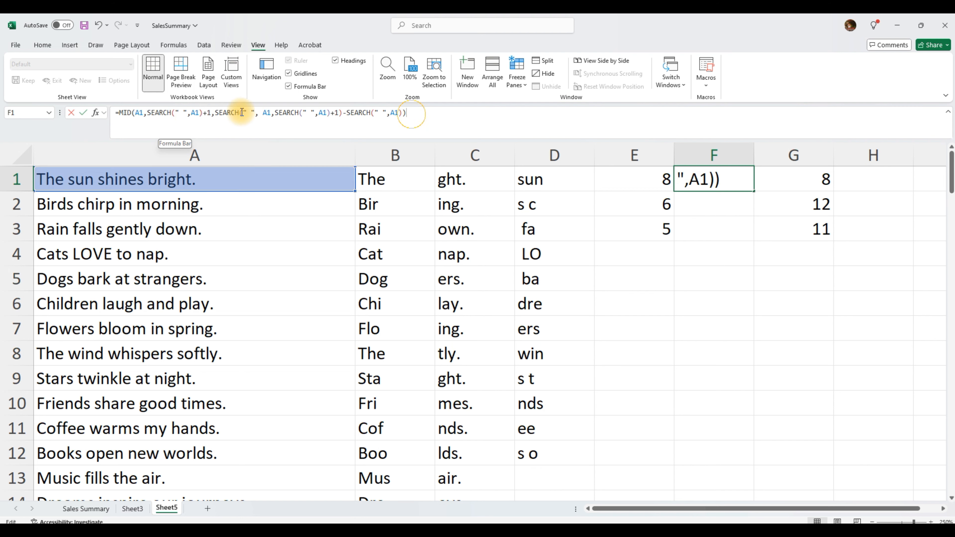
{"action": "left_click_drag", "start_coordinate": [241, 112], "coordinate": [121, 113]}
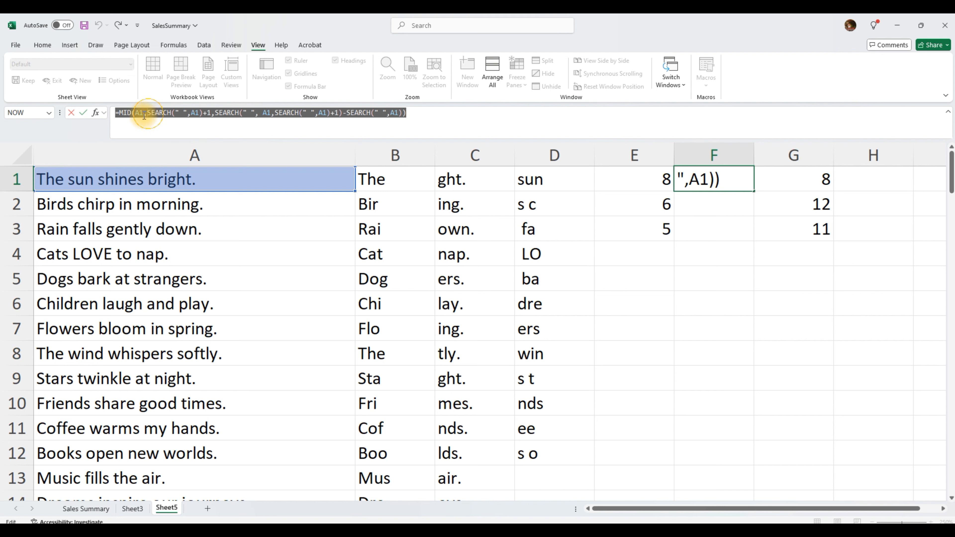
{"action": "left_click_drag", "start_coordinate": [148, 113], "coordinate": [212, 115]}
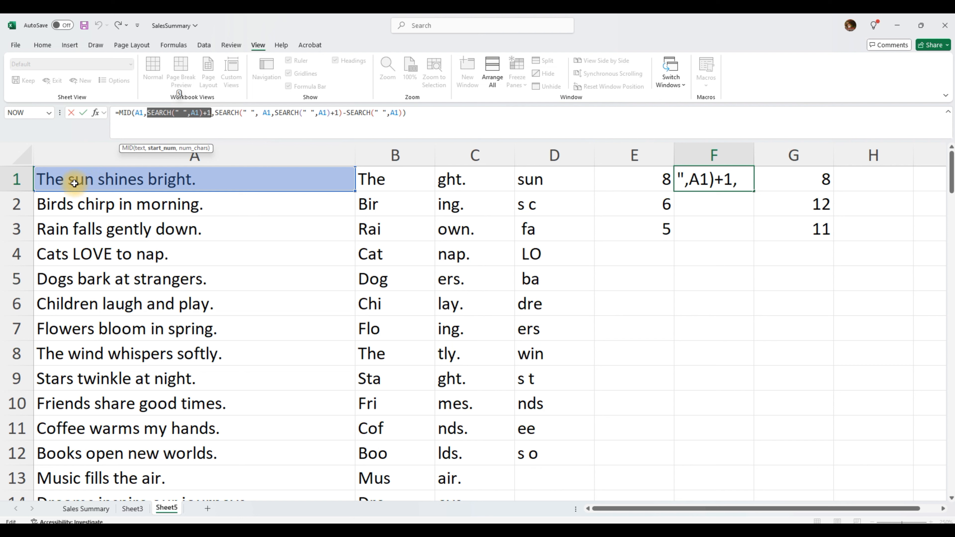
{"action": "left_click", "coordinate": [239, 113]}
{"action": "left_click_drag", "start_coordinate": [215, 113], "coordinate": [343, 112]}
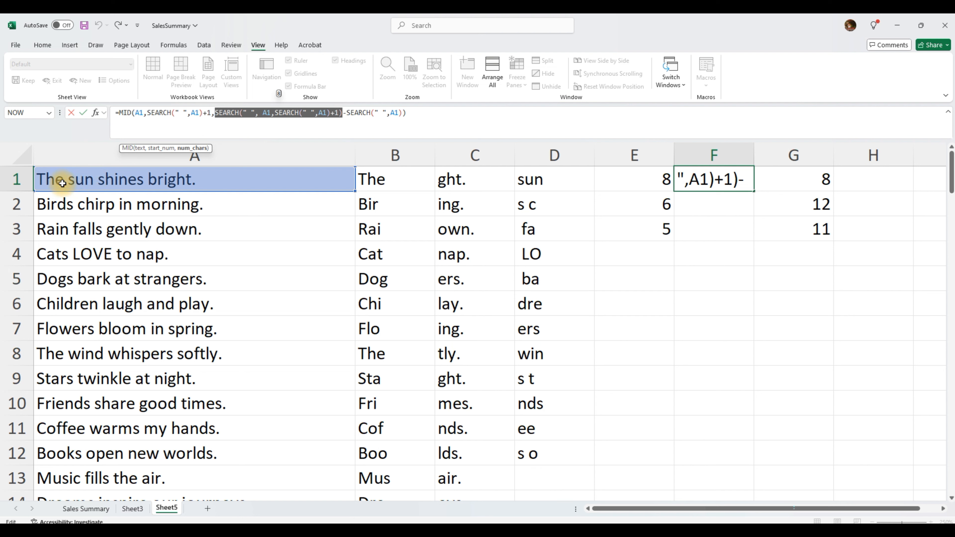
{"action": "left_click_drag", "start_coordinate": [347, 113], "coordinate": [393, 112]}
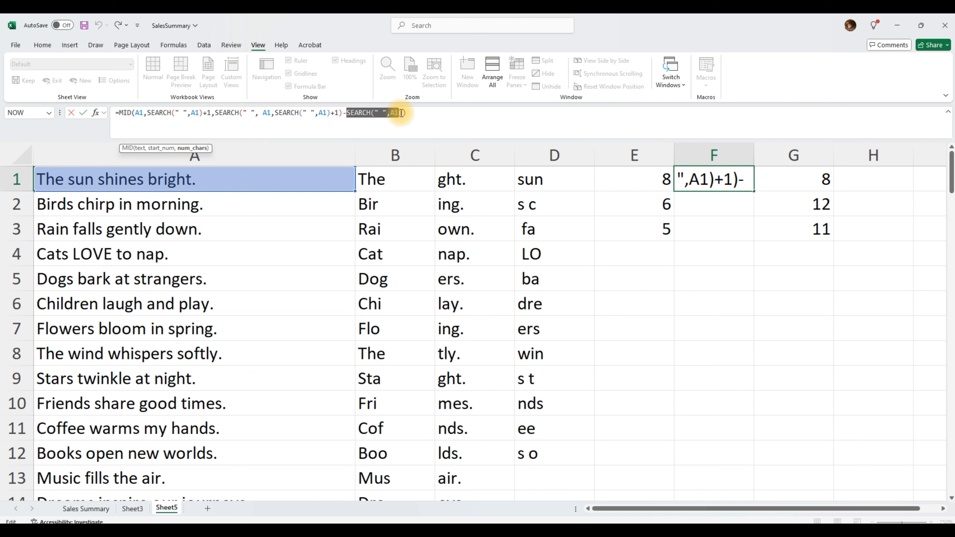
{"action": "key", "text": "ctrl+Return"}
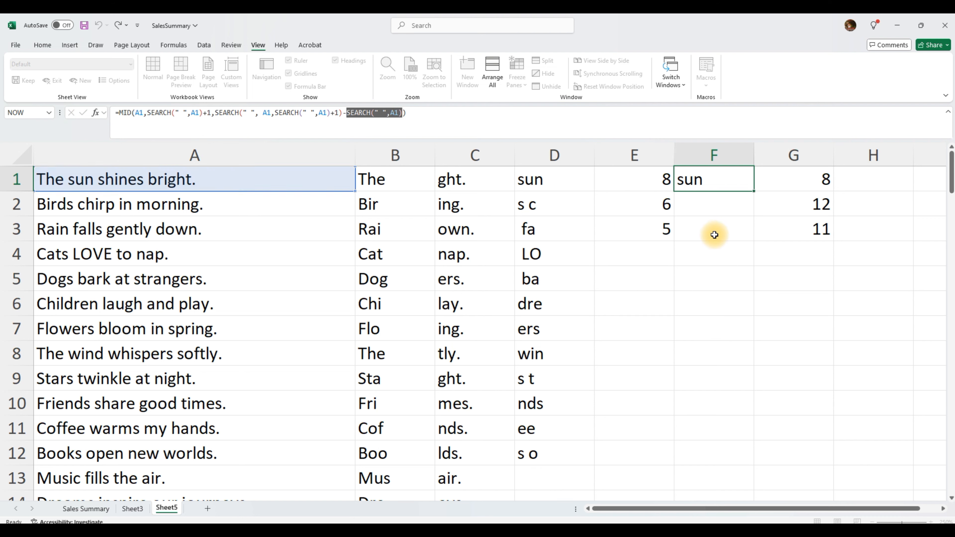
Step: Fill the MID formula from F1 down to F17 and review the copied formulas in F2 and F3
{"action": "left_click_drag", "start_coordinate": [754, 189], "coordinate": [747, 504]}
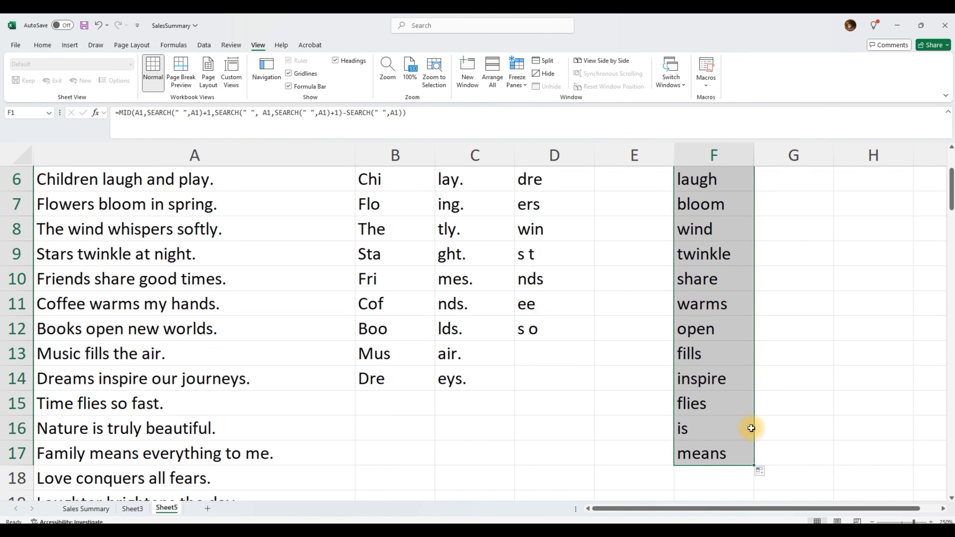
{"action": "scroll", "coordinate": [736, 301], "scroll_direction": "up", "scroll_amount": 2}
{"action": "left_click", "coordinate": [713, 232]}
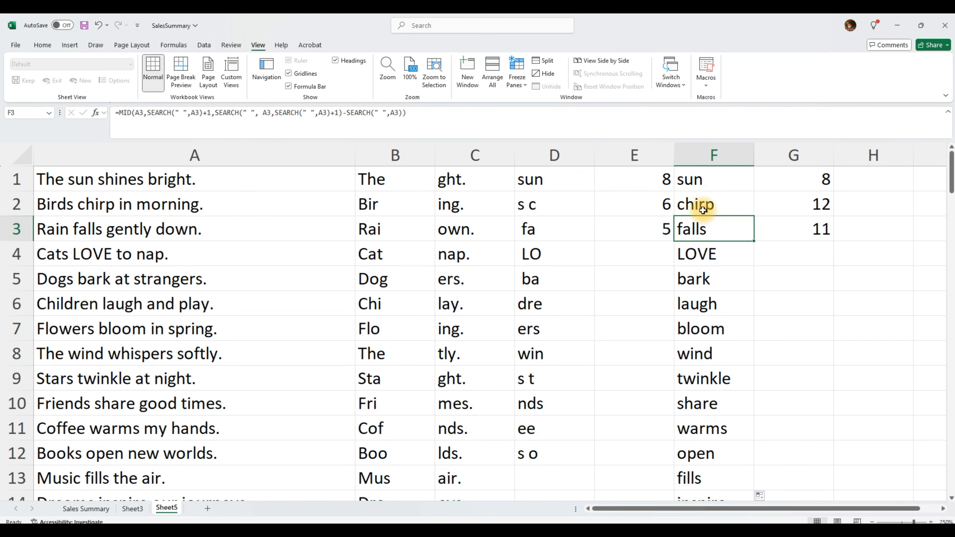
{"action": "left_click", "coordinate": [703, 197]}
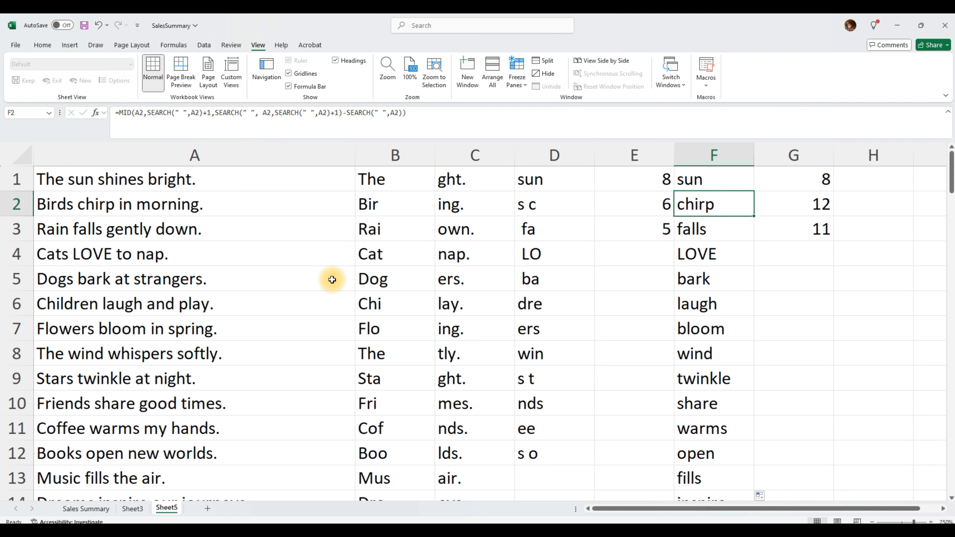
{"action": "left_click", "coordinate": [695, 231]}
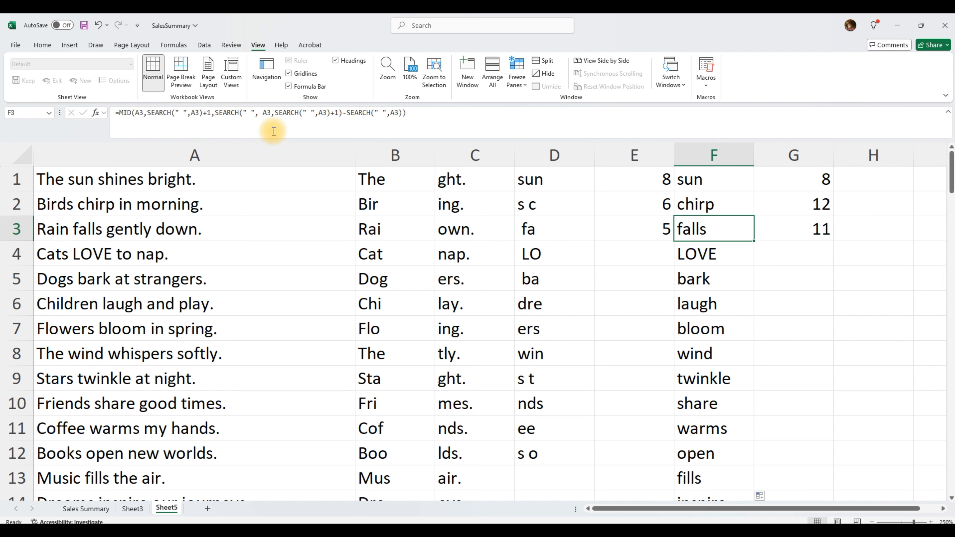
Step: Select F3's entire MID formula, leave the cell unchanged, and switch to a blank canvas in Paint
{"action": "left_click_drag", "start_coordinate": [415, 112], "coordinate": [106, 113]}
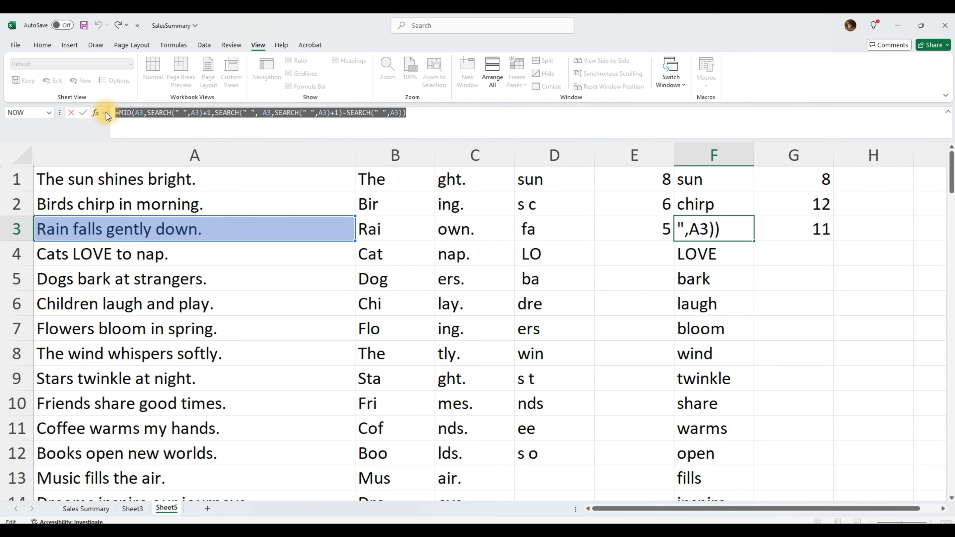
{"action": "key", "text": "Escape"}
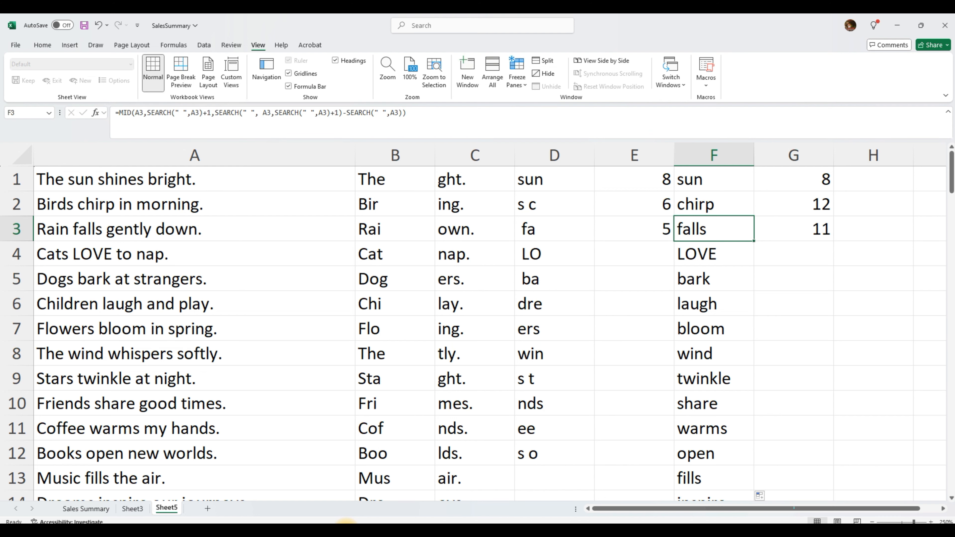
{"action": "key", "text": "alt+Tab"}
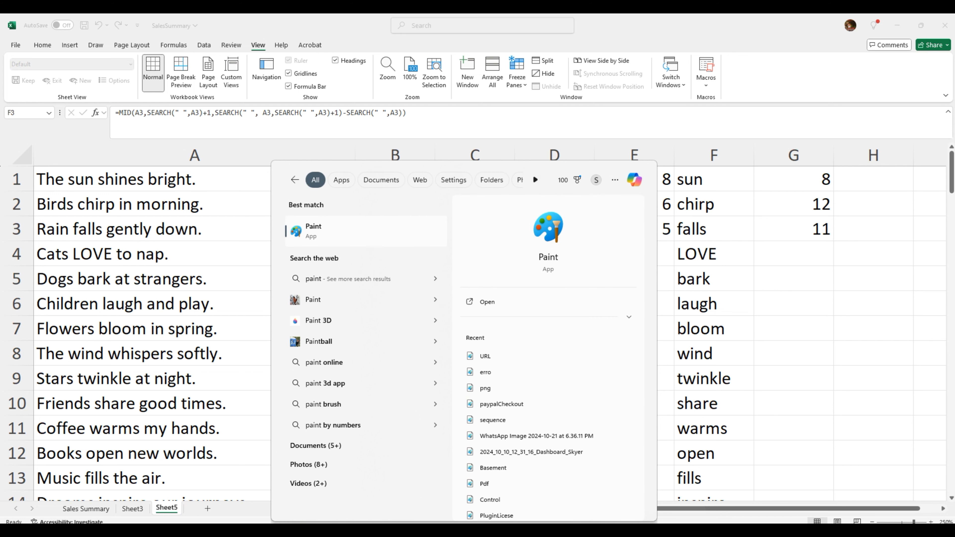
{"action": "key", "text": "Escape"}
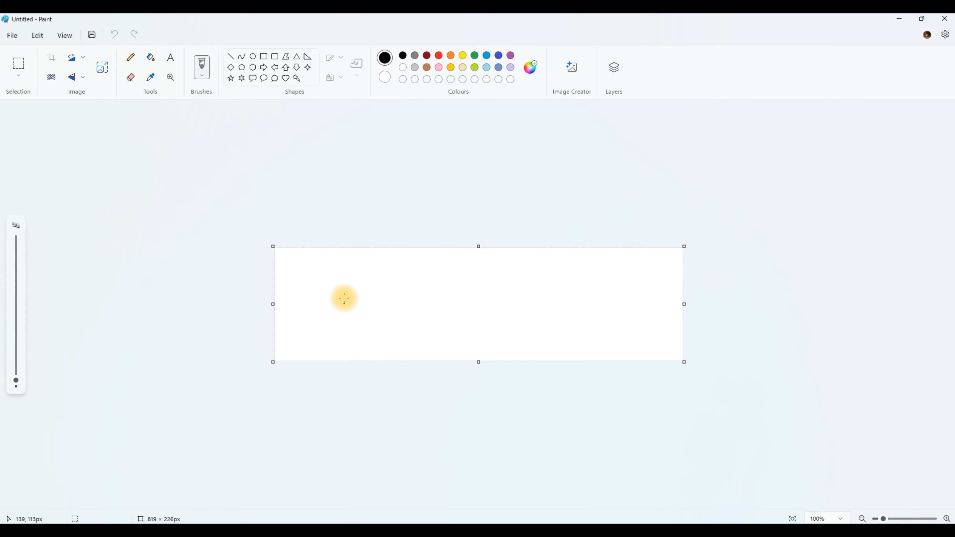
{"action": "left_click", "coordinate": [316, 277]}
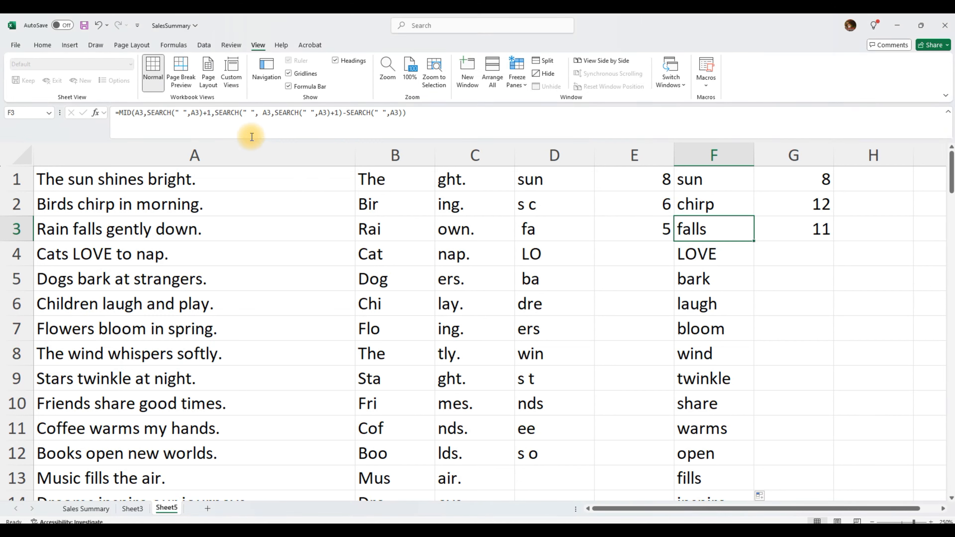
Step: Copy F3's full MID formula from Excel and paste it into a text box on the Paint canvas, enlarged to about 620 × 117 px
{"action": "left_click_drag", "start_coordinate": [408, 113], "coordinate": [82, 98]}
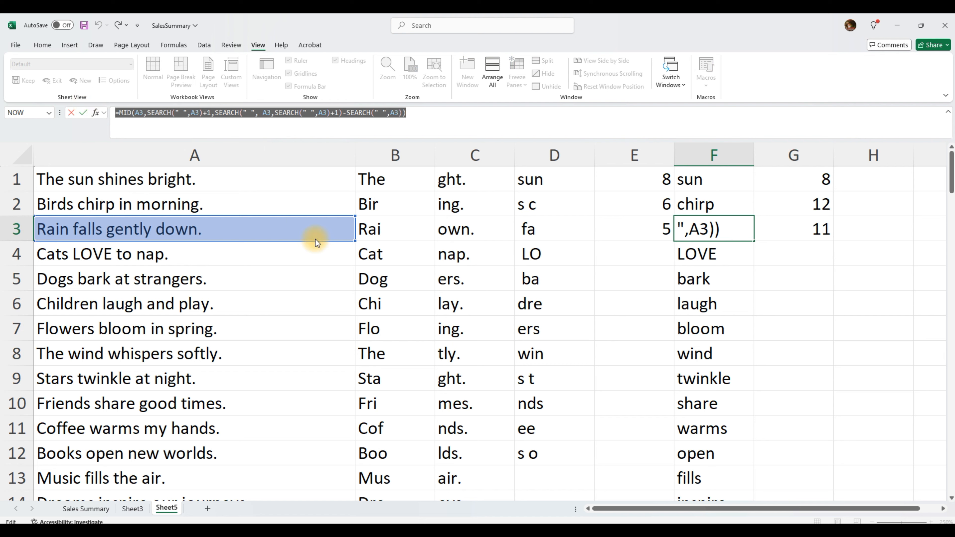
{"action": "key", "text": "alt+Tab"}
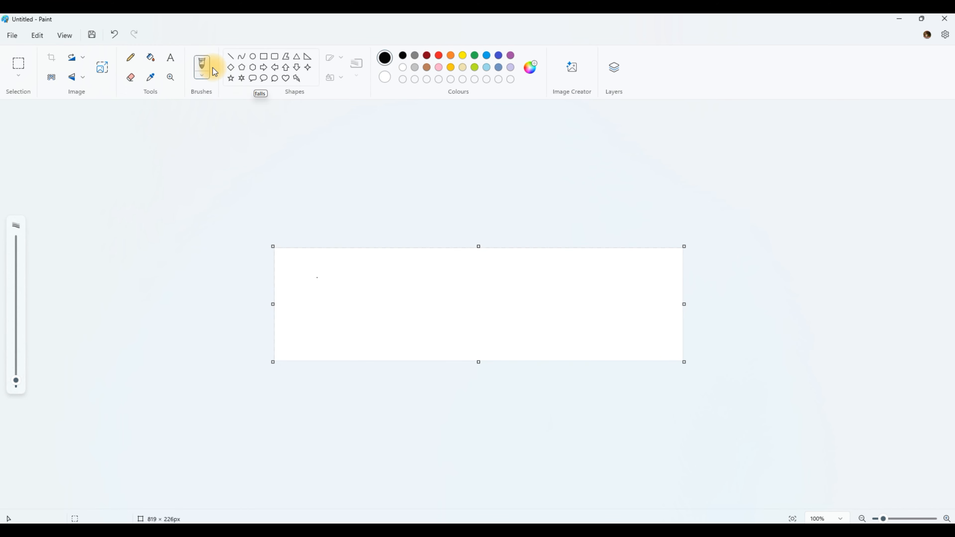
{"action": "left_click", "coordinate": [170, 58]}
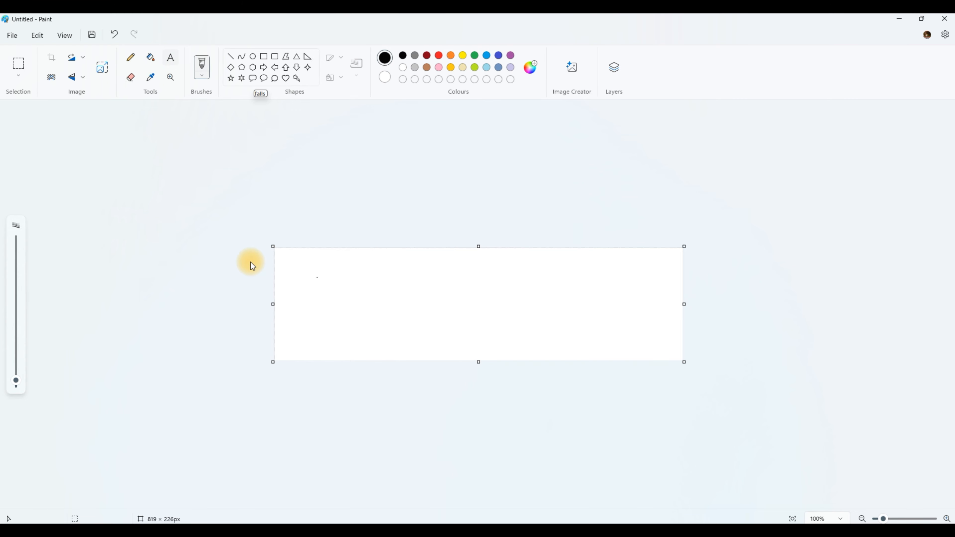
{"action": "left_click", "coordinate": [165, 62]}
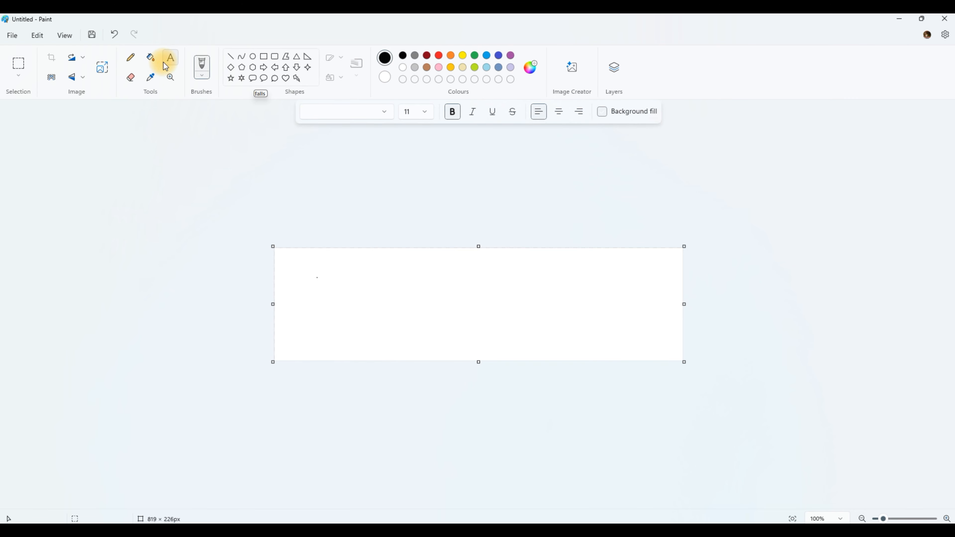
{"action": "left_click", "coordinate": [307, 291]}
{"action": "key", "text": "ctrl+v"}
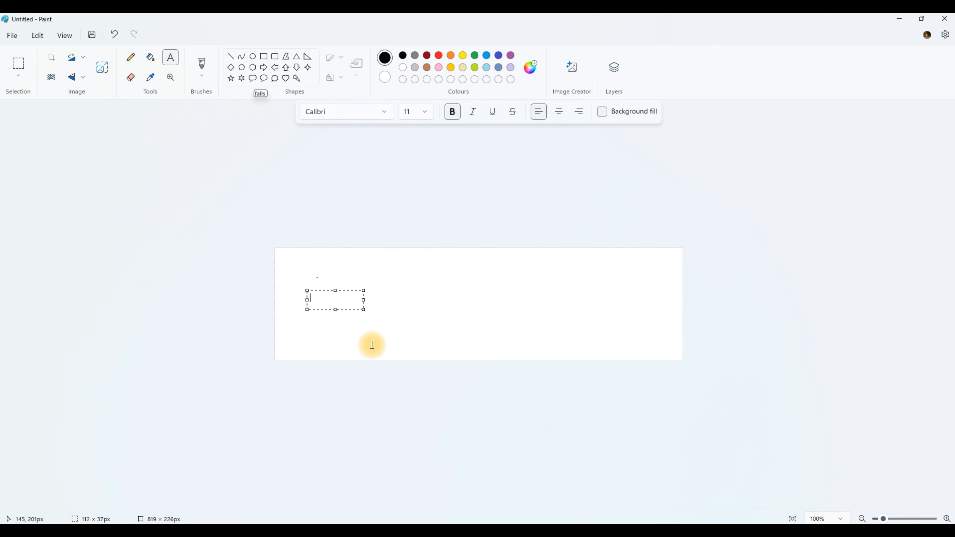
{"action": "left_click_drag", "start_coordinate": [364, 320], "coordinate": [616, 304]}
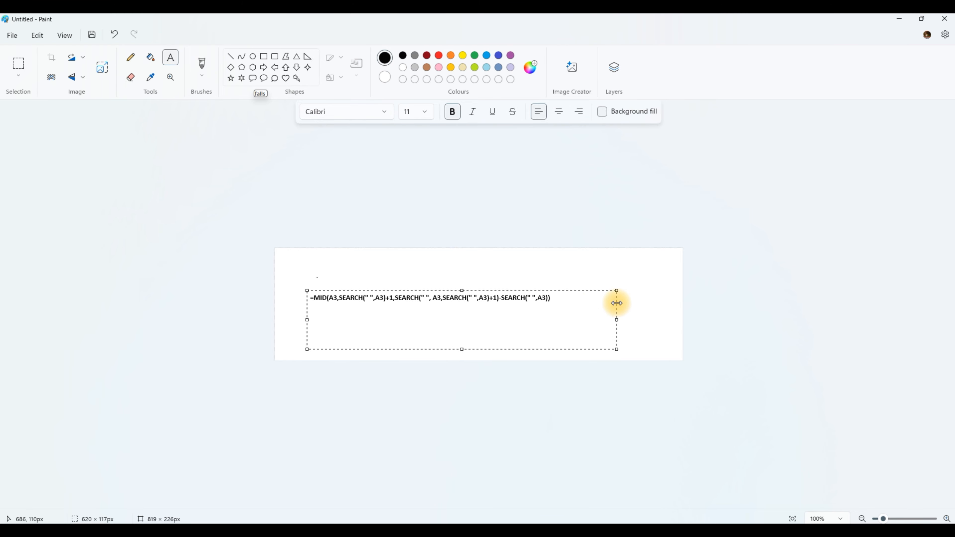
Step: Place the formula text on the canvas, then switch to Excel, leave F3 unchanged and copy the sentence in A1
{"action": "left_click", "coordinate": [289, 339]}
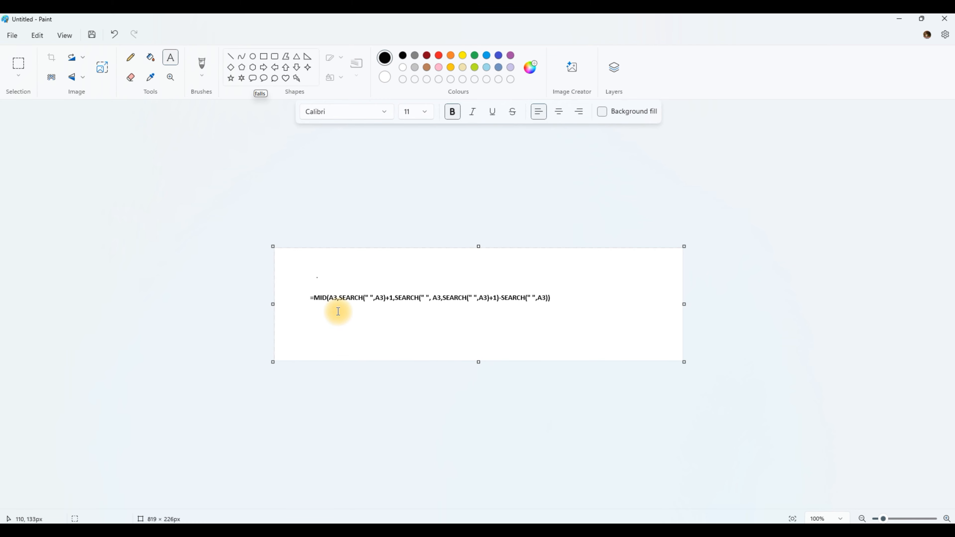
{"action": "scroll", "coordinate": [339, 310], "scroll_direction": "up", "scroll_amount": 3}
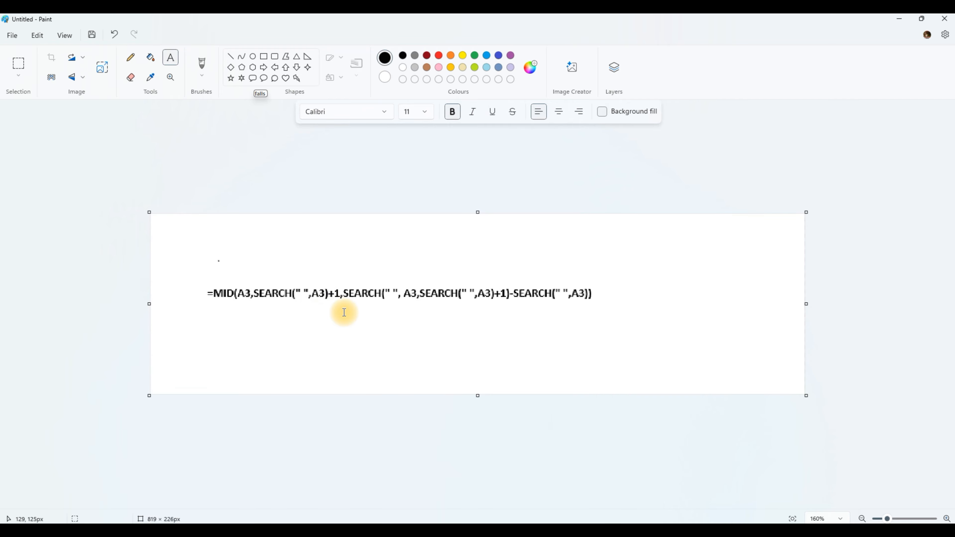
{"action": "scroll", "coordinate": [360, 331], "scroll_direction": "down", "scroll_amount": 1}
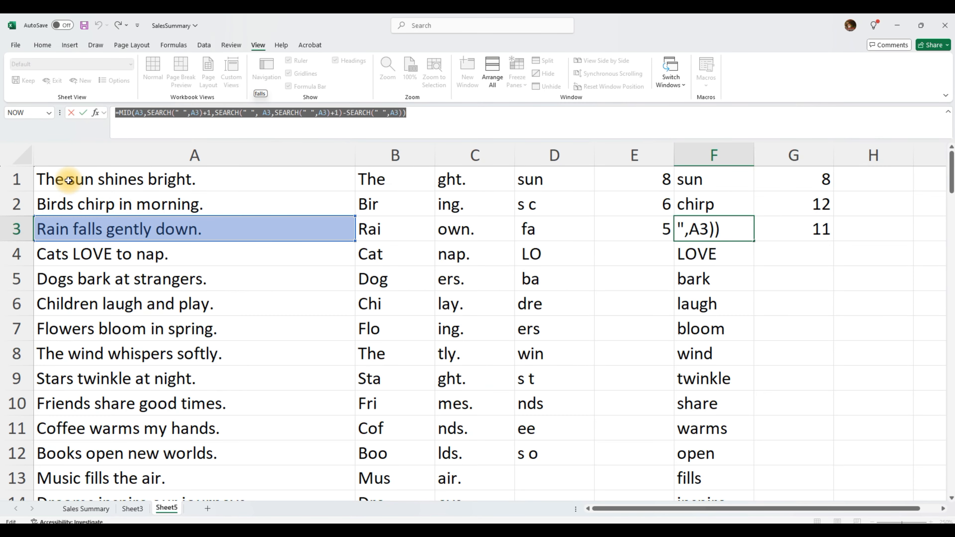
{"action": "type", "text": "="}
{"action": "left_click", "coordinate": [73, 181]}
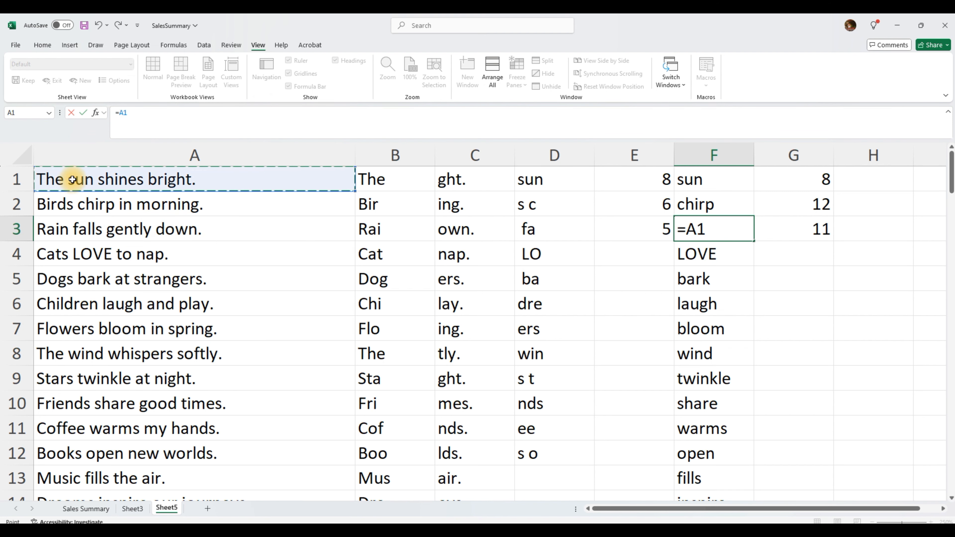
{"action": "key", "text": "Escape"}
{"action": "left_click", "coordinate": [75, 181]}
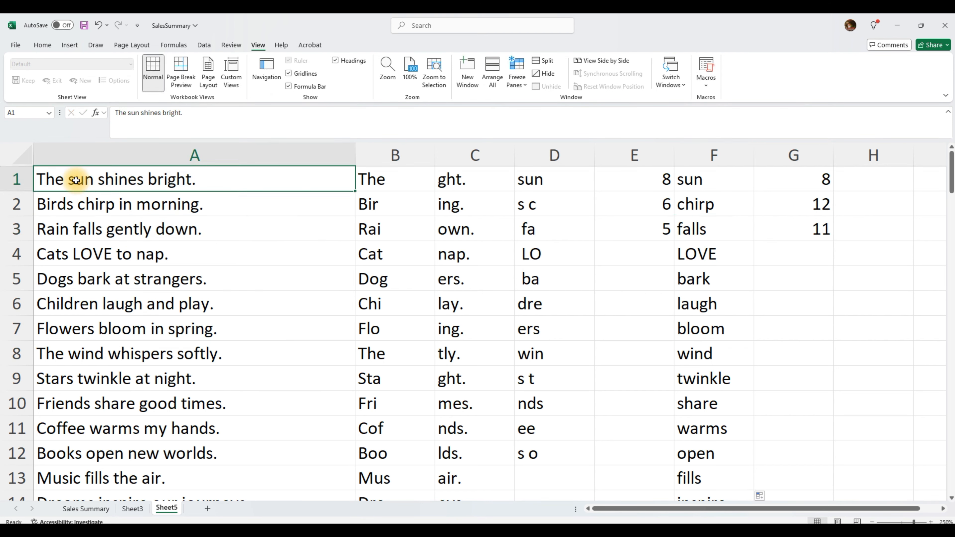
{"action": "key", "text": "ctrl+c"}
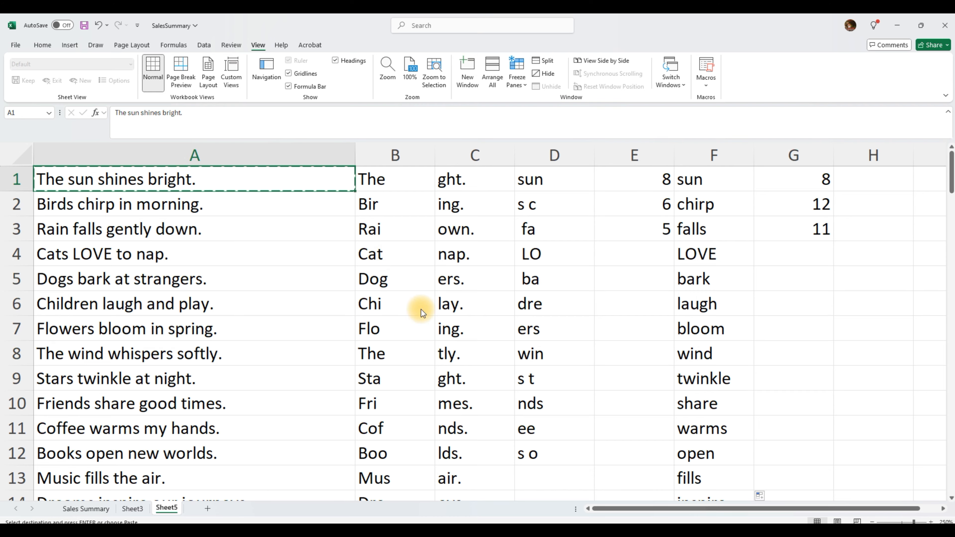
Step: Switch to Paint and paste the sentence into a text box below the formula, widened to about 380 × 46 px
{"action": "key", "text": "alt+Tab"}
{"action": "left_click", "coordinate": [173, 63]}
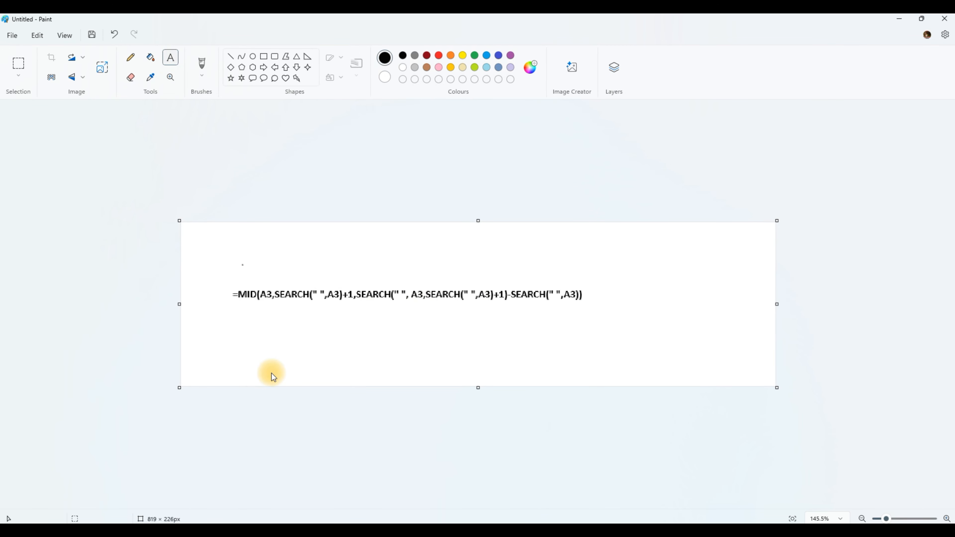
{"action": "left_click", "coordinate": [257, 332]}
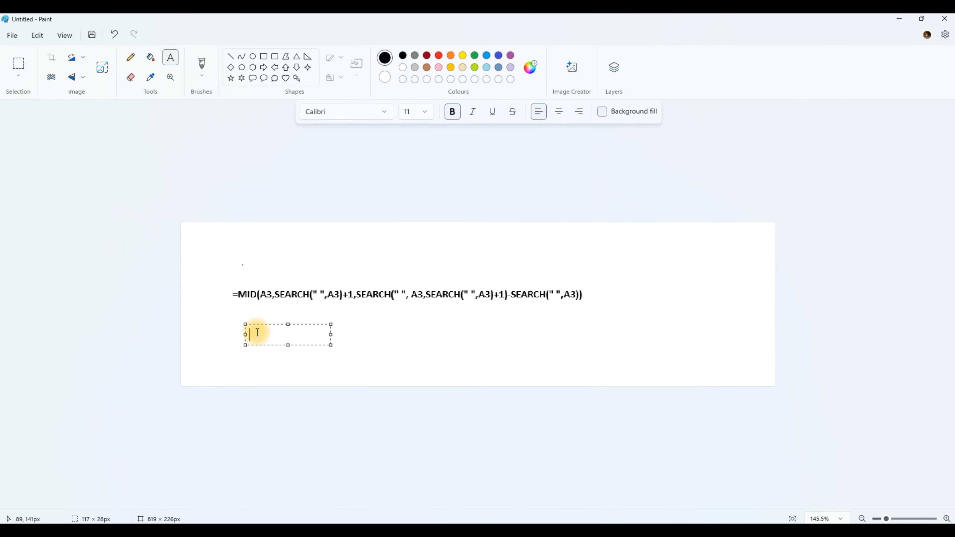
{"action": "key", "text": "ctrl+v"}
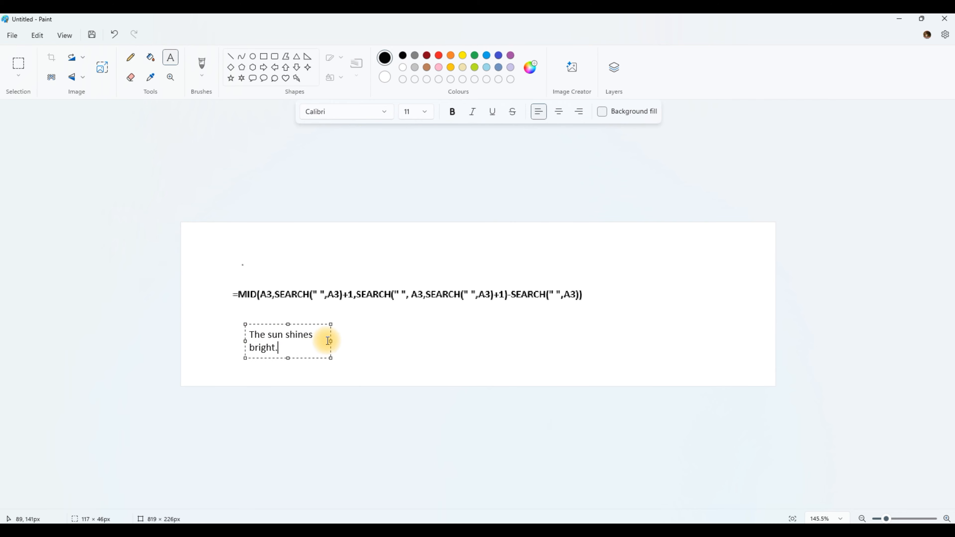
{"action": "left_click_drag", "start_coordinate": [331, 341], "coordinate": [521, 341]}
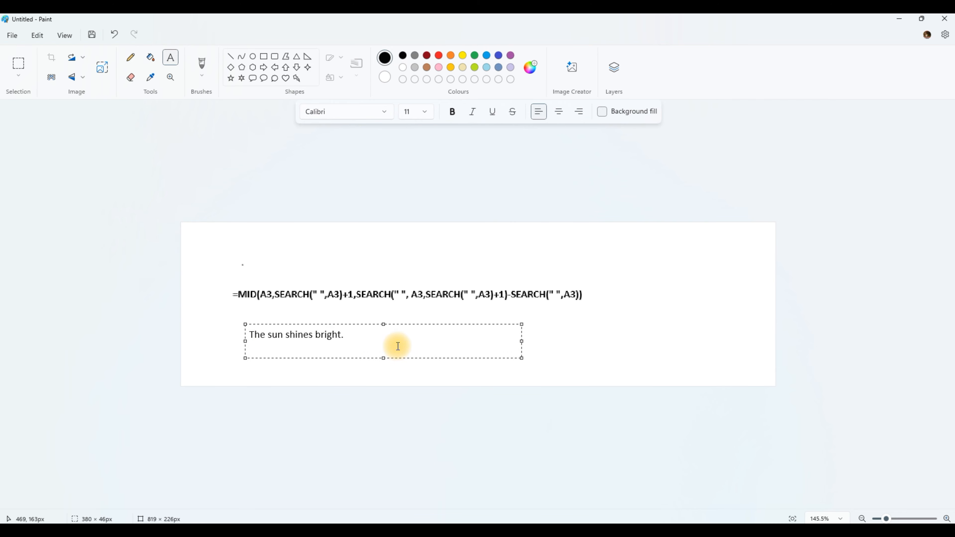
Step: Format the whole sentence "The sun shines bright." as bold, size 20, and place it on the canvas
{"action": "key", "text": "ctrl+a"}
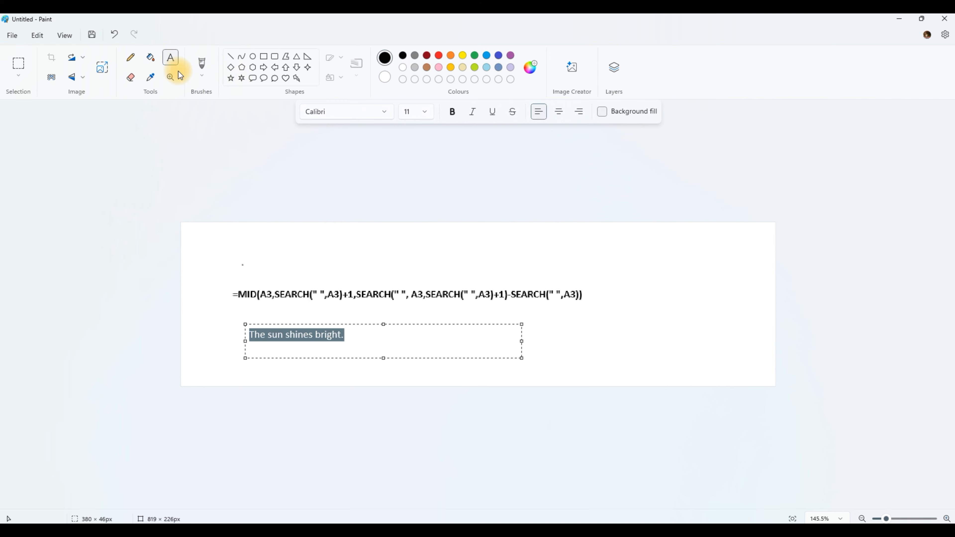
{"action": "left_click", "coordinate": [424, 111]}
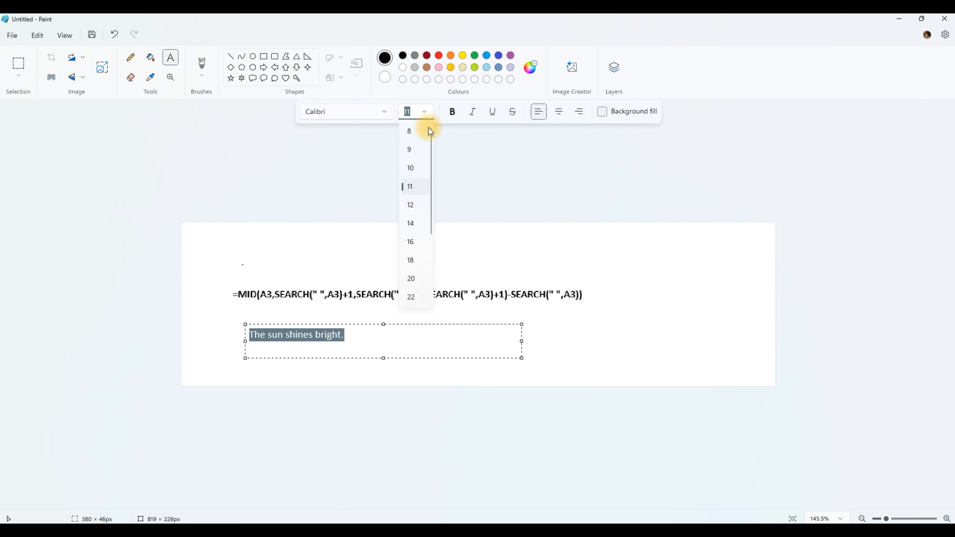
{"action": "left_click", "coordinate": [410, 279]}
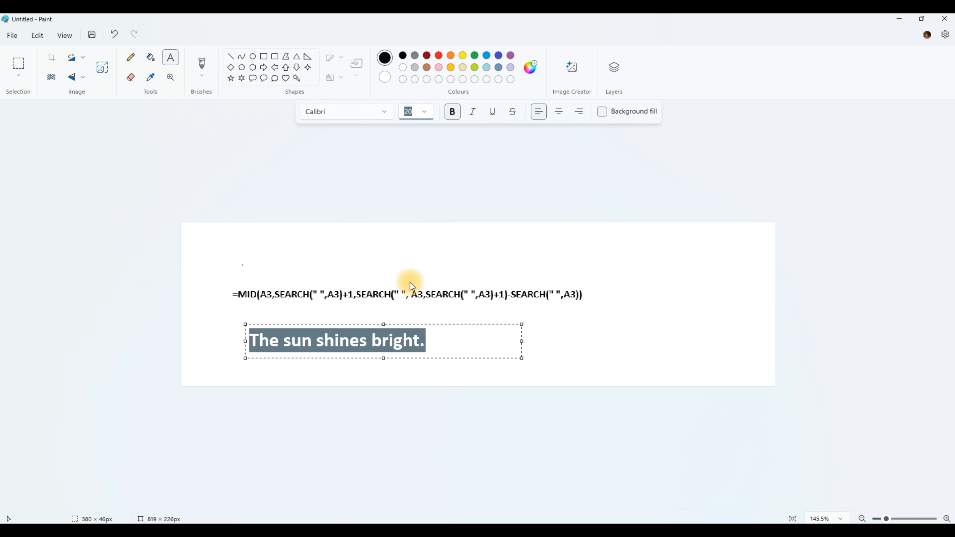
{"action": "left_click", "coordinate": [550, 342]}
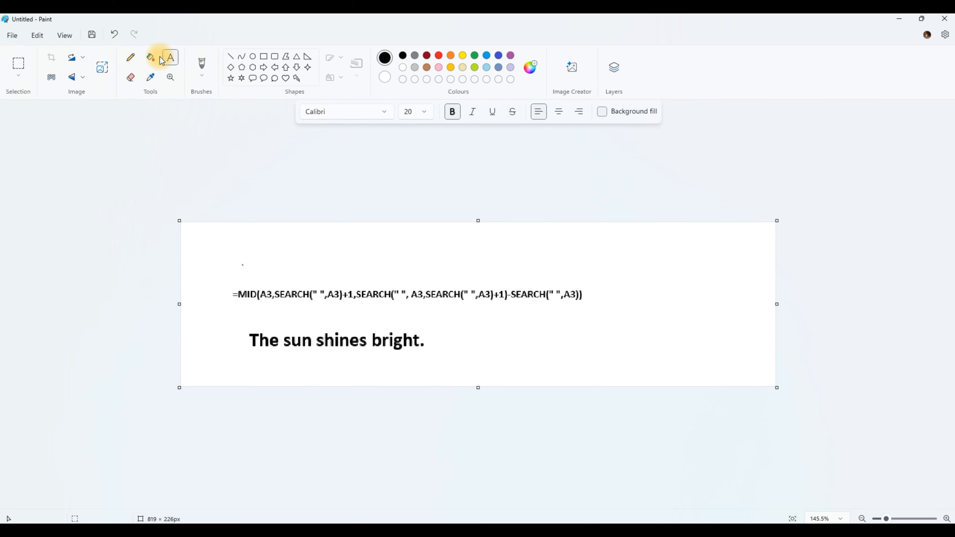
Step: Outline SEARCH(" ",A3)+1, the start position in the formula, with a green 1 px rectangle about 111 × 30 px
{"action": "left_click", "coordinate": [265, 57]}
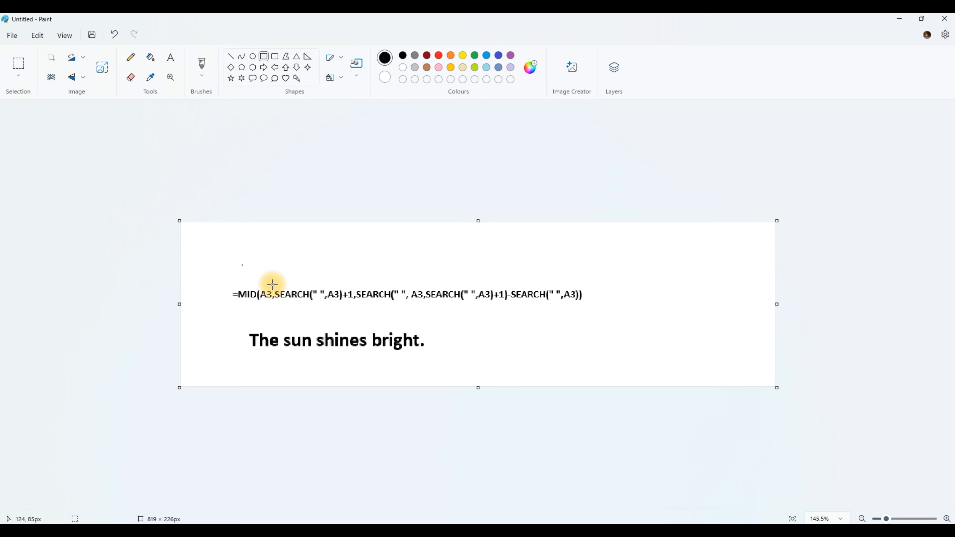
{"action": "mouse_move", "coordinate": [274, 285]}
{"action": "left_mouse_down"}
{"action": "mouse_move", "coordinate": [287, 305]}
{"action": "mouse_move", "coordinate": [365, 304]}
{"action": "mouse_move", "coordinate": [354, 303]}
{"action": "left_mouse_up"}
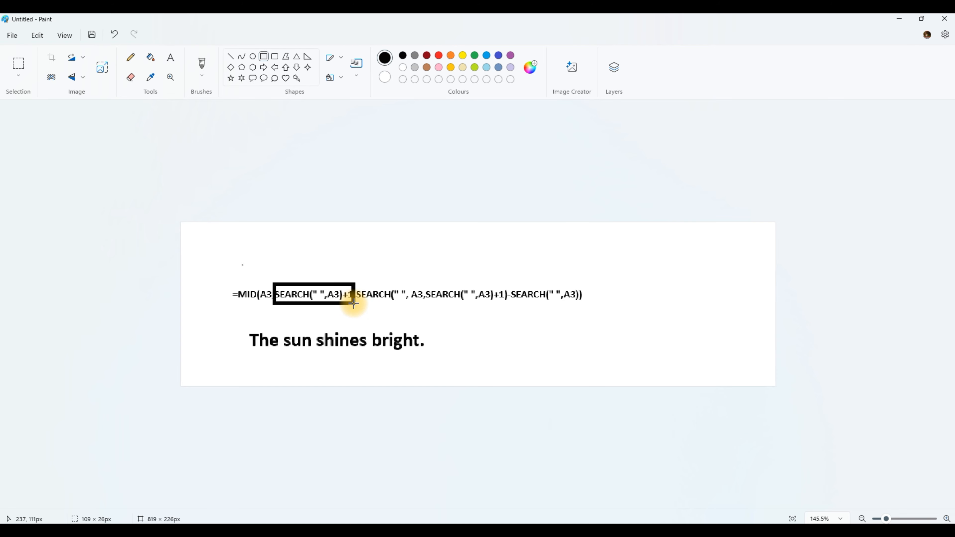
{"action": "key", "text": "ctrl+z"}
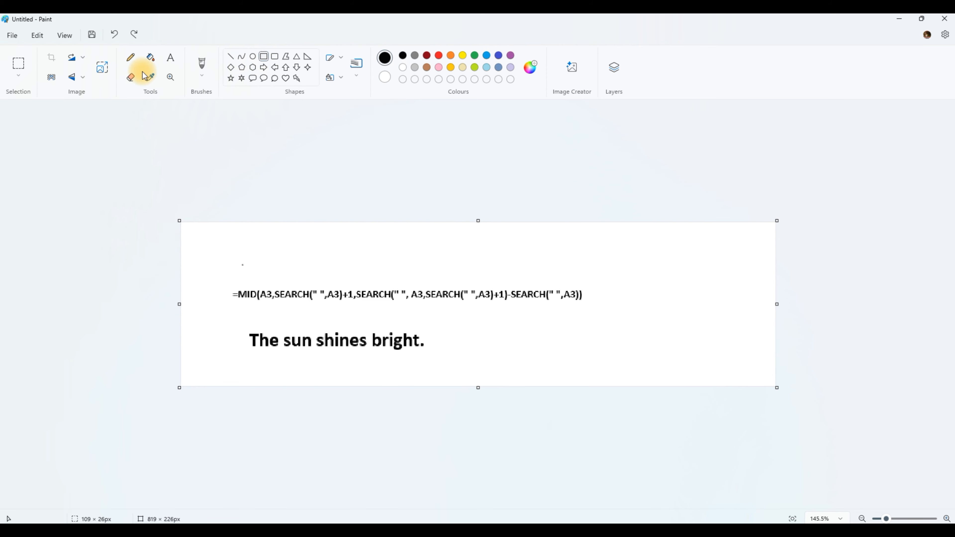
{"action": "left_click", "coordinate": [360, 77]}
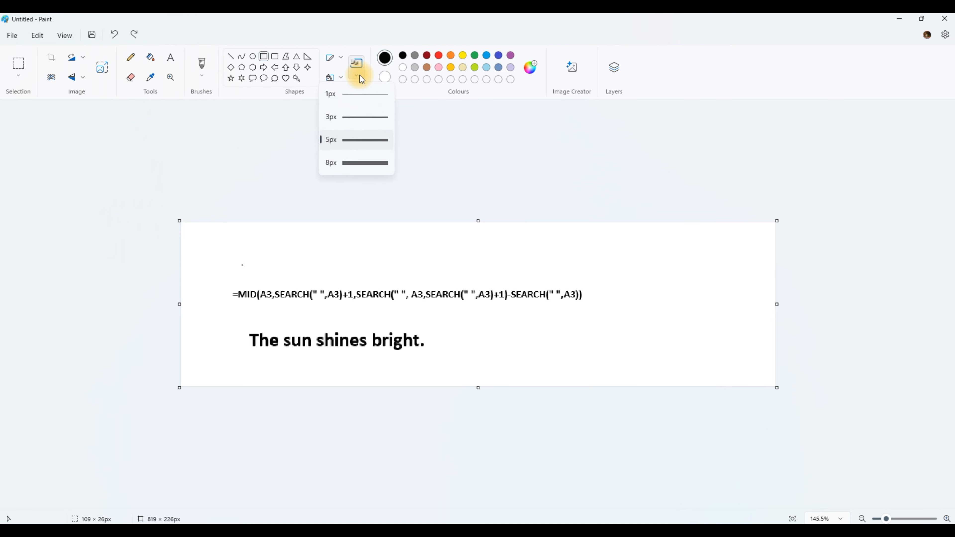
{"action": "left_click", "coordinate": [357, 92]}
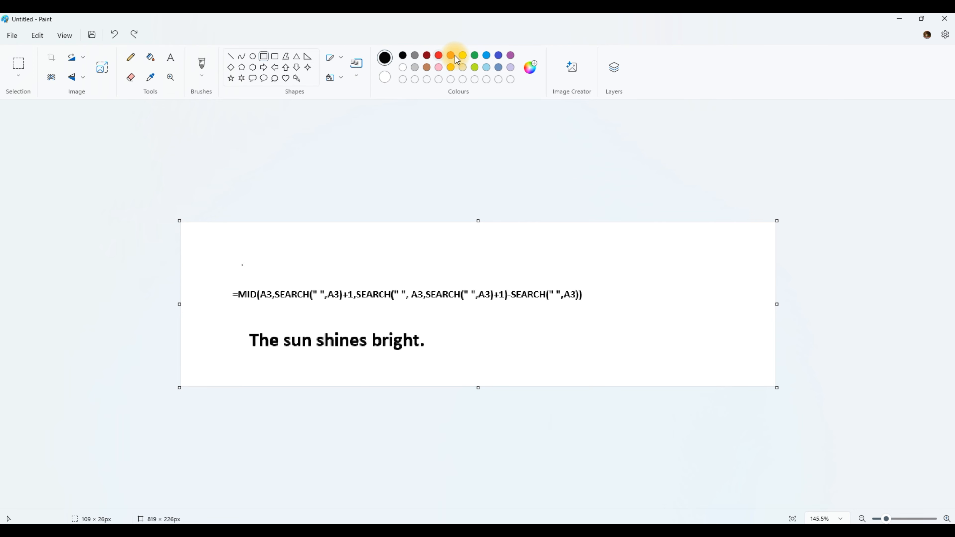
{"action": "left_click", "coordinate": [474, 56]}
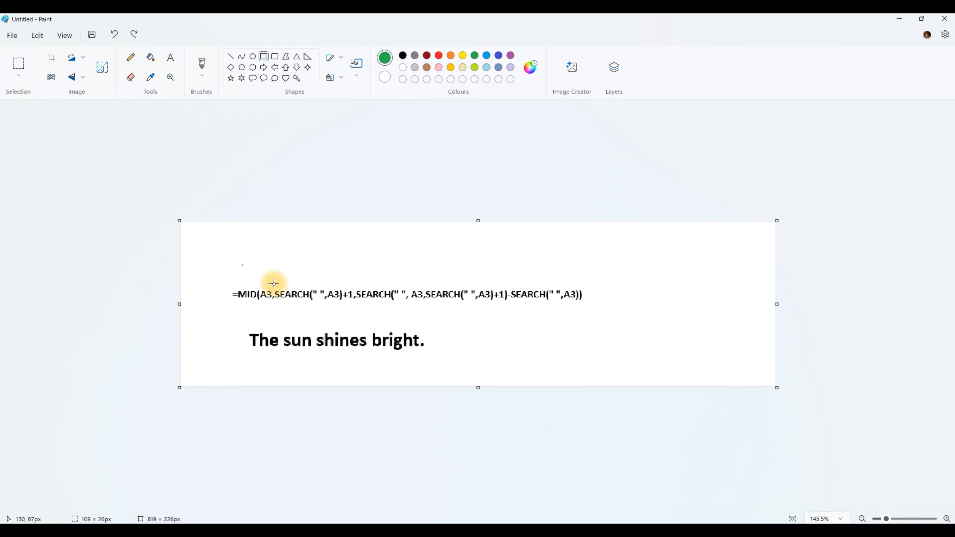
{"action": "mouse_move", "coordinate": [273, 284]}
{"action": "left_mouse_down"}
{"action": "mouse_move", "coordinate": [277, 307]}
{"action": "mouse_move", "coordinate": [354, 305]}
{"action": "left_mouse_up"}
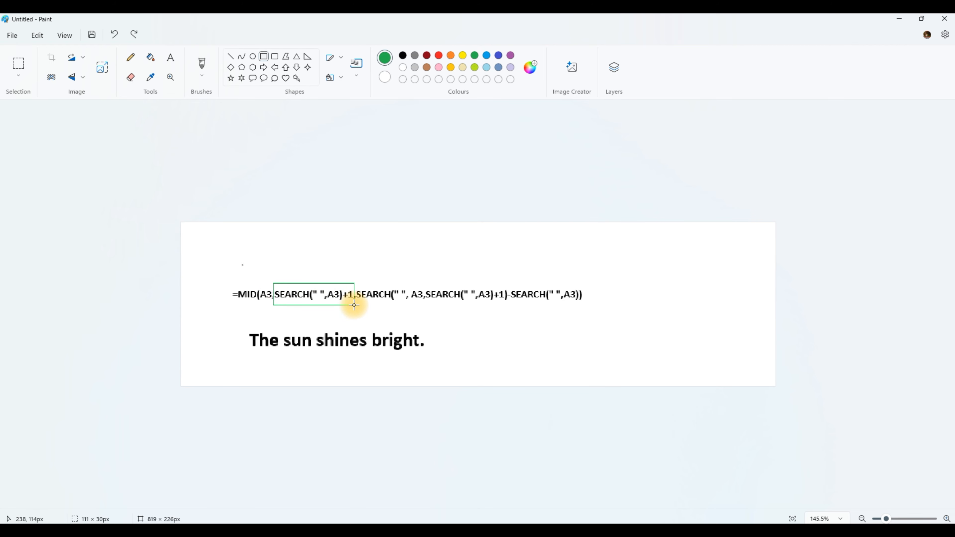
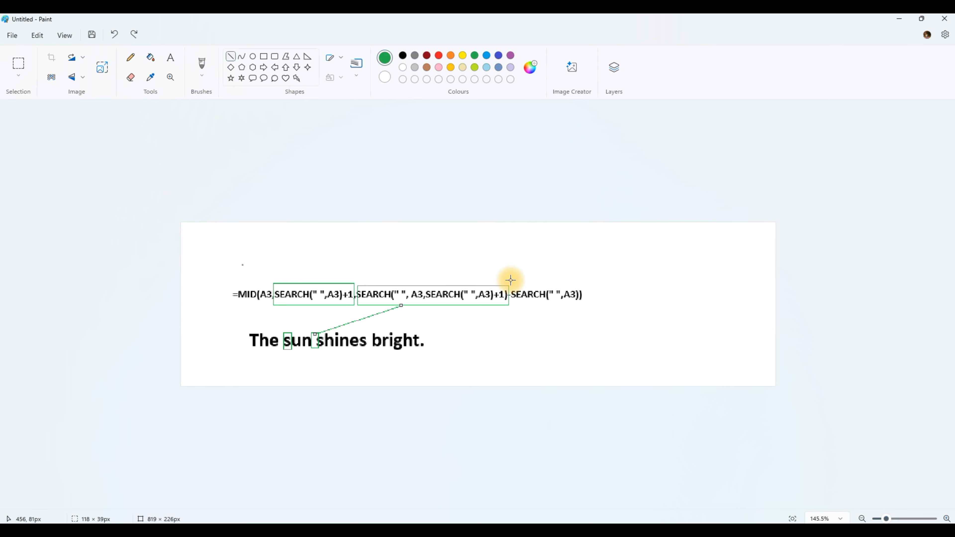
Step: Outline the subtracted SEARCH(" ",A3) with a rectangle about 96 × 32 px and the word "sun" with one about 50 × 44 px
{"action": "left_click_drag", "start_coordinate": [511, 280], "coordinate": [521, 305]}
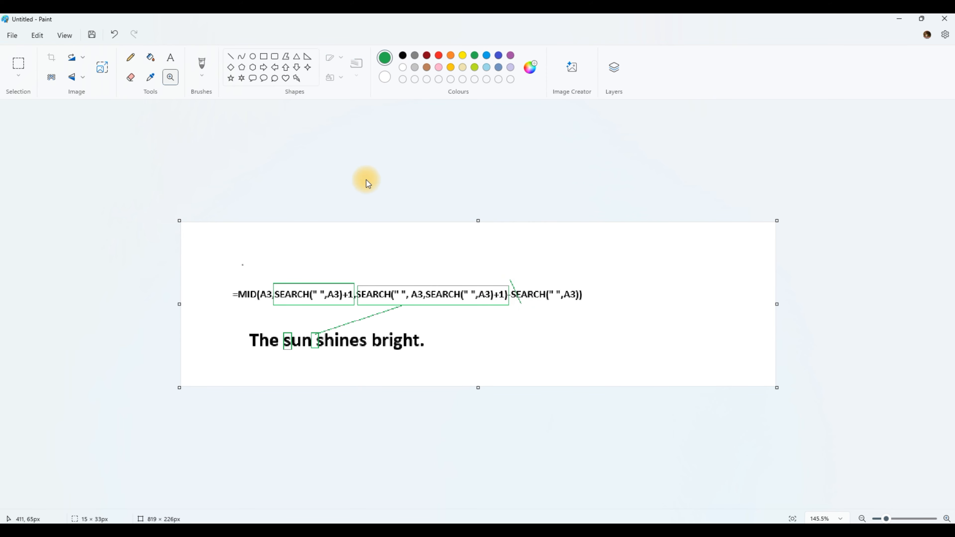
{"action": "left_click", "coordinate": [263, 56]}
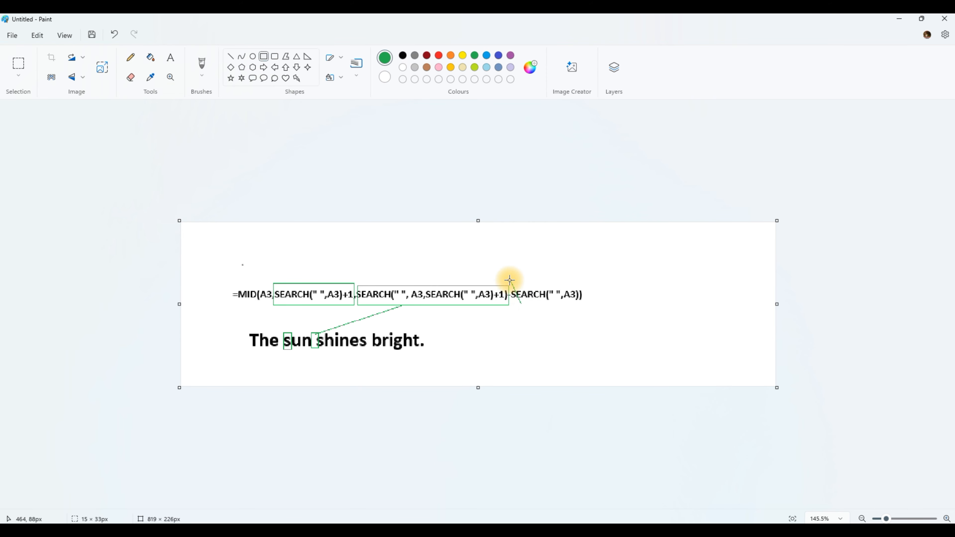
{"action": "left_click_drag", "start_coordinate": [510, 279], "coordinate": [579, 303]}
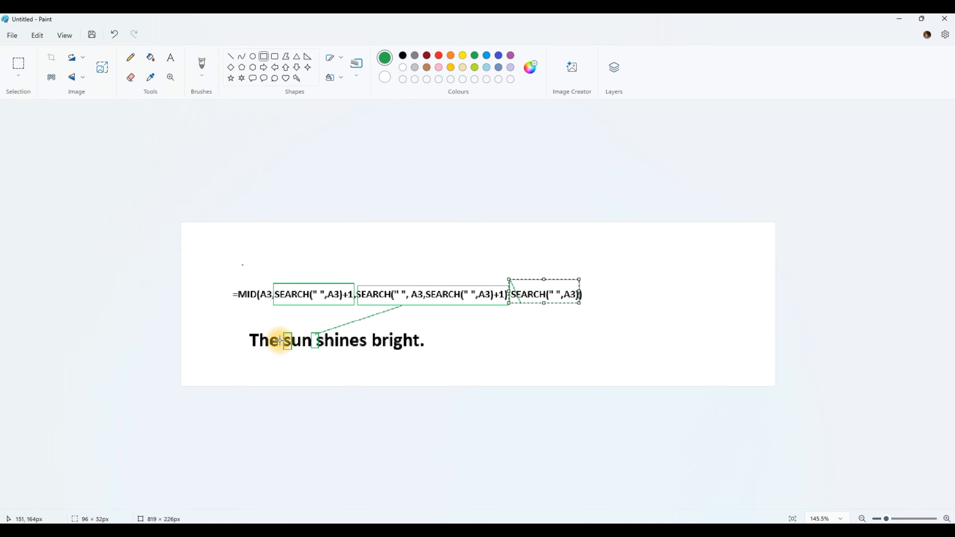
{"action": "mouse_move", "coordinate": [283, 326]}
{"action": "left_mouse_down"}
{"action": "mouse_move", "coordinate": [284, 358]}
{"action": "mouse_move", "coordinate": [320, 357]}
{"action": "left_mouse_up"}
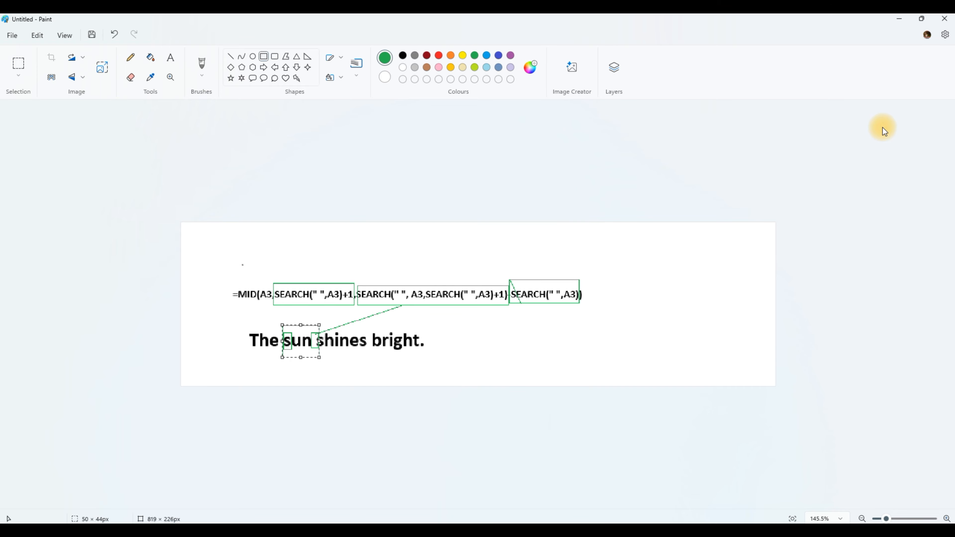
Step: Minimise Paint to return to Excel and examine the entire MID formula in F2, leaving the cell unchanged
{"action": "left_click", "coordinate": [899, 20]}
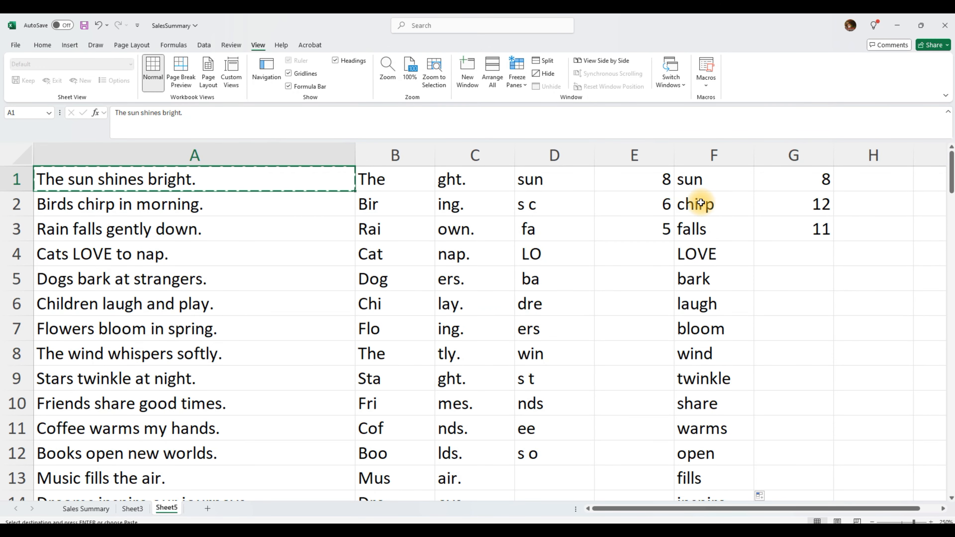
{"action": "key", "text": "Escape"}
{"action": "left_click", "coordinate": [718, 207]}
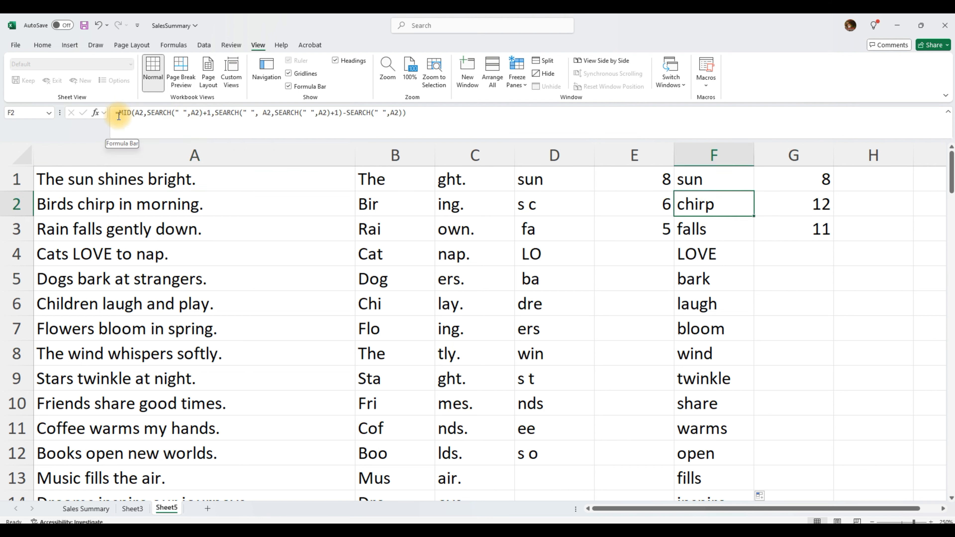
{"action": "left_click", "coordinate": [149, 114]}
{"action": "key", "text": "ctrl+a"}
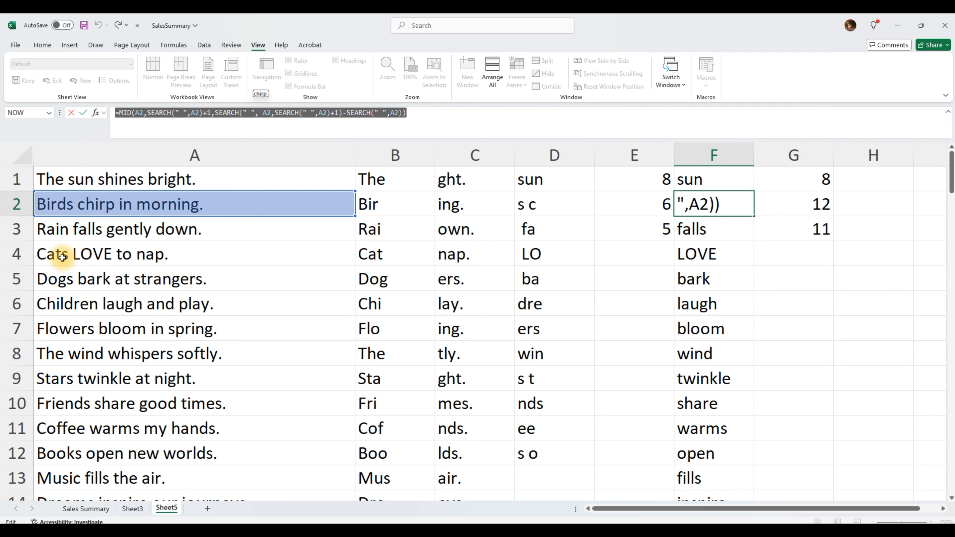
{"action": "key", "text": "Escape"}
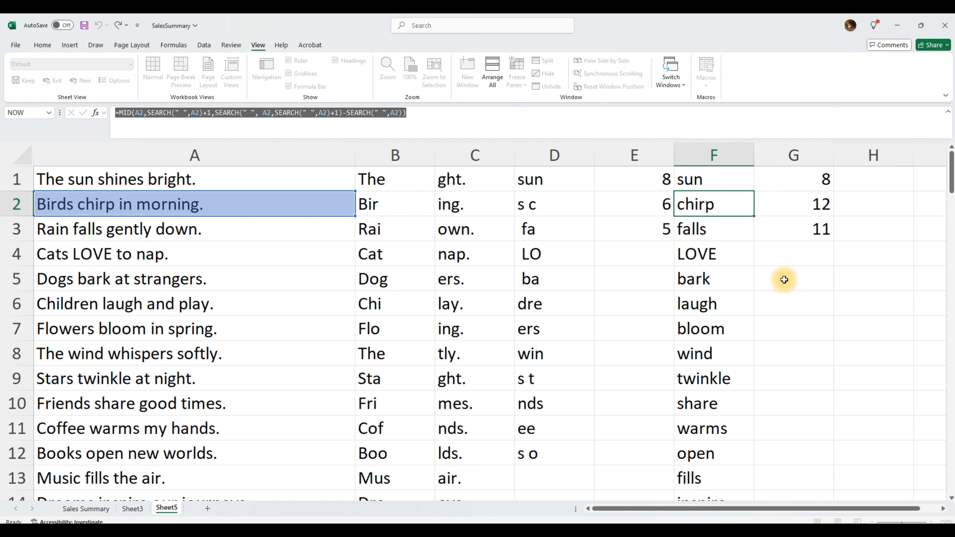
Step: Examine the start-position SEARCH within F1's MID formula and leave the cell unchanged
{"action": "left_click", "coordinate": [708, 181]}
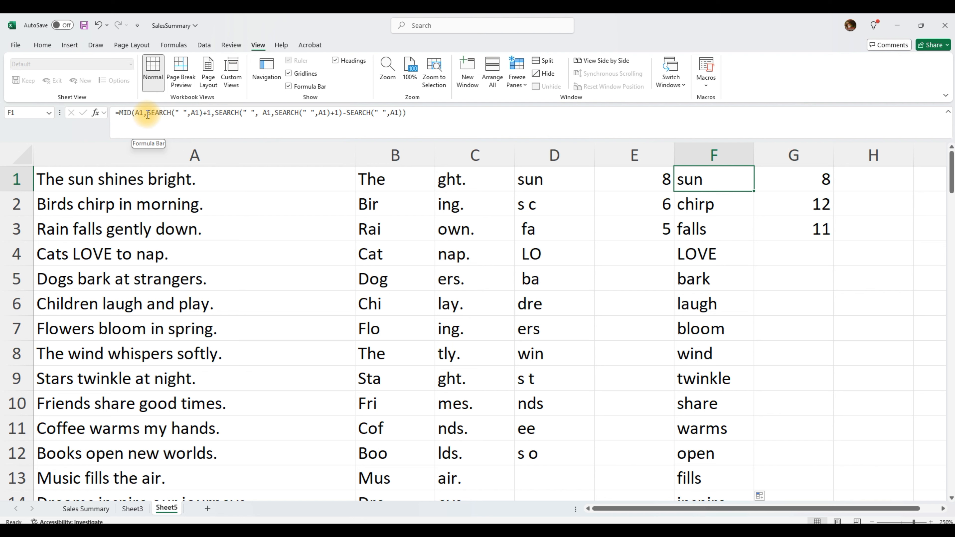
{"action": "left_click", "coordinate": [164, 113]}
{"action": "left_click_drag", "start_coordinate": [164, 113], "coordinate": [147, 114]}
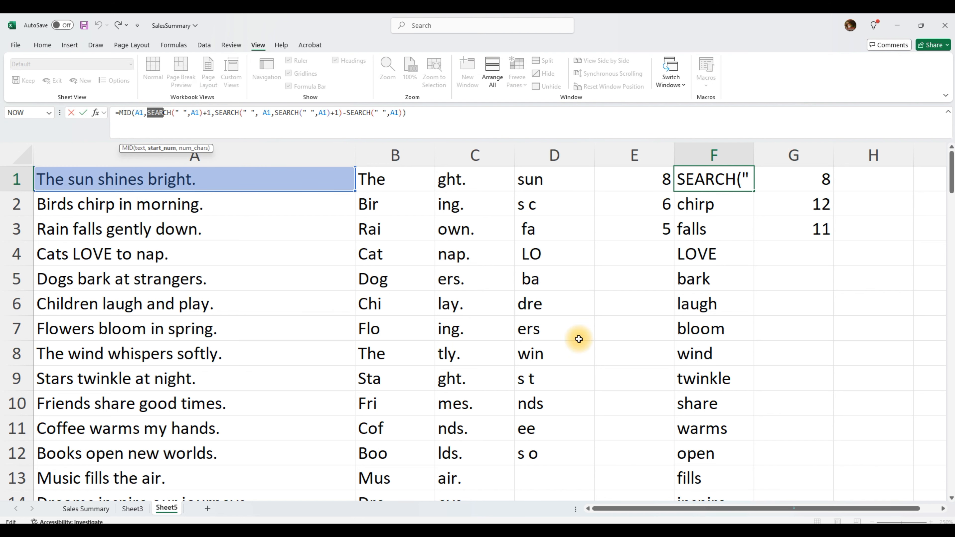
{"action": "key", "text": "Escape"}
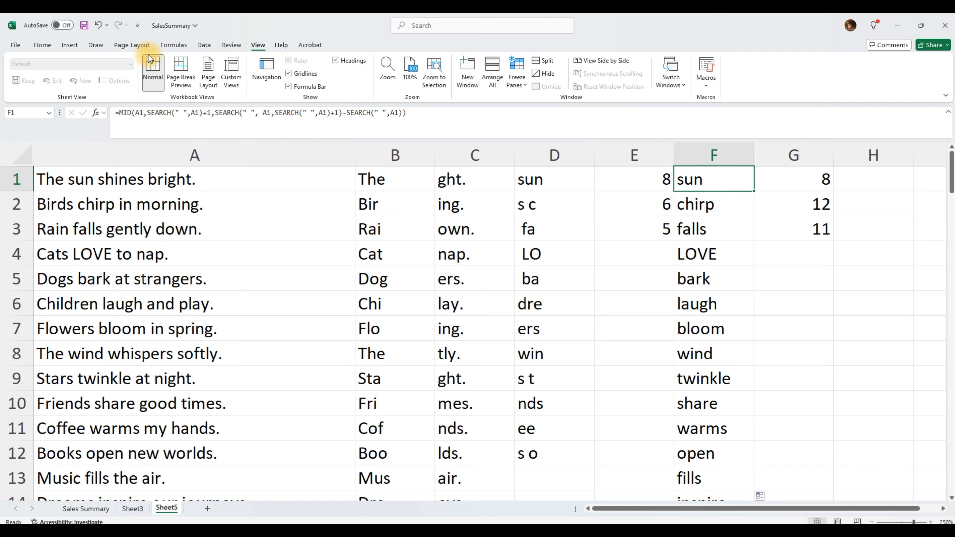
Step: Look up the REPLACE function and its arguments in the library of text functions
{"action": "left_click", "coordinate": [164, 45]}
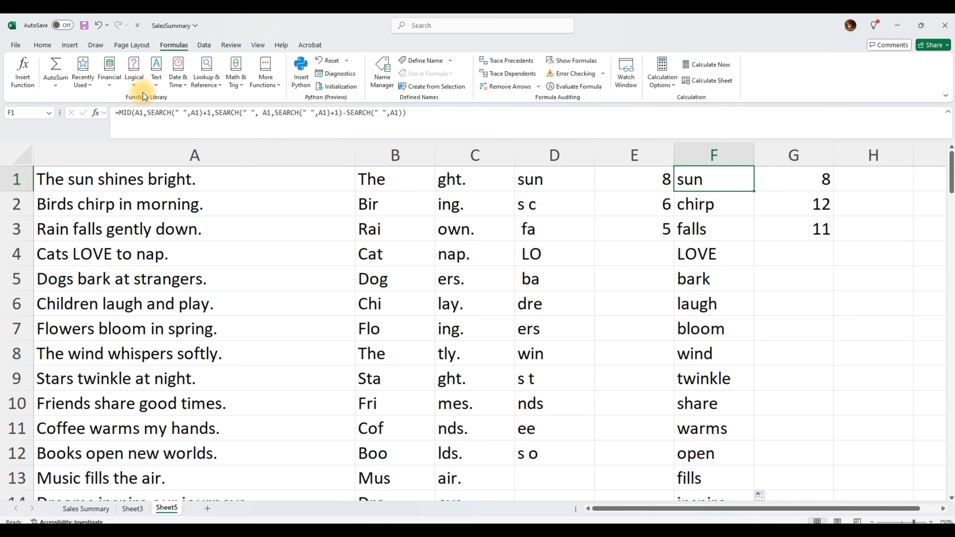
{"action": "left_click", "coordinate": [154, 88]}
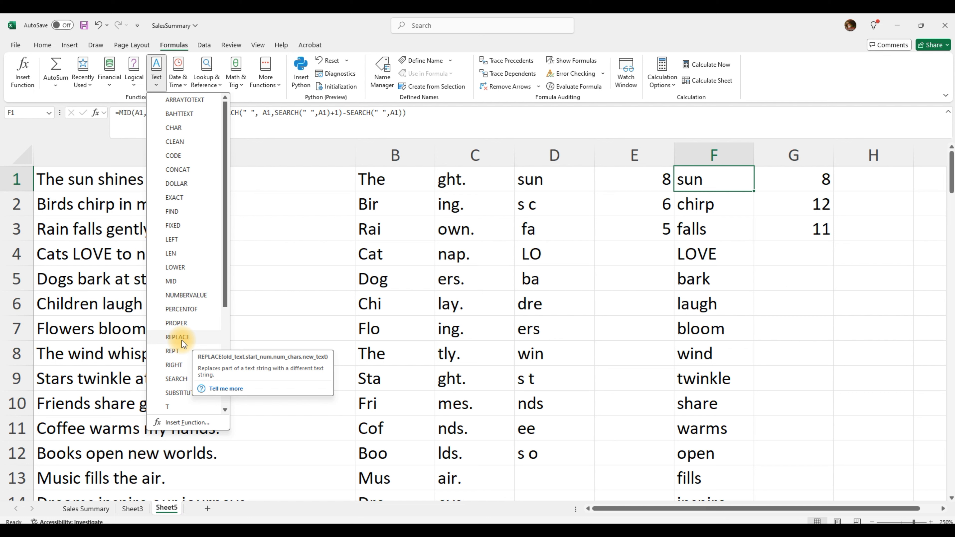
{"action": "key", "text": "Escape"}
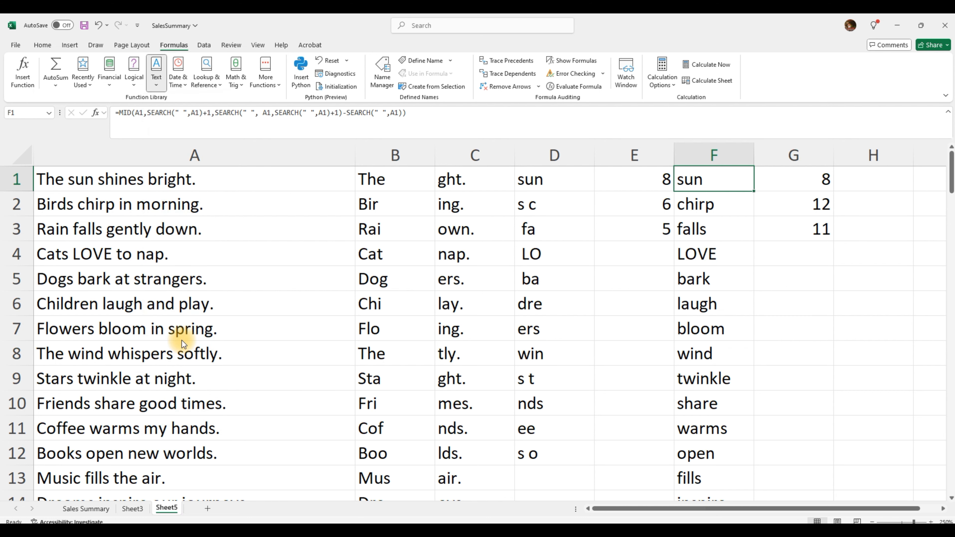
{"action": "key", "text": "F2"}
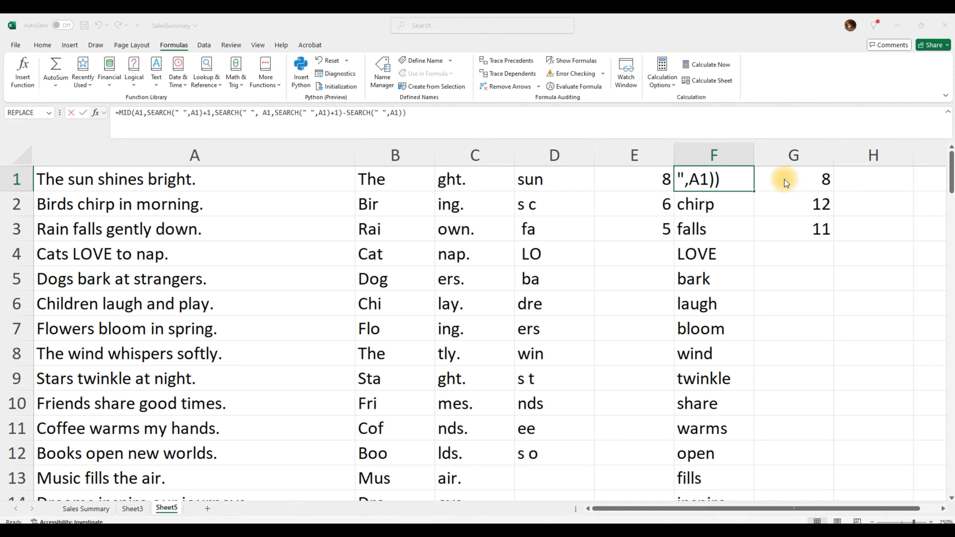
Step: Enter the formula =REPLACE("sun",1,3,"Moon") in cell G1
{"action": "left_click", "coordinate": [785, 177]}
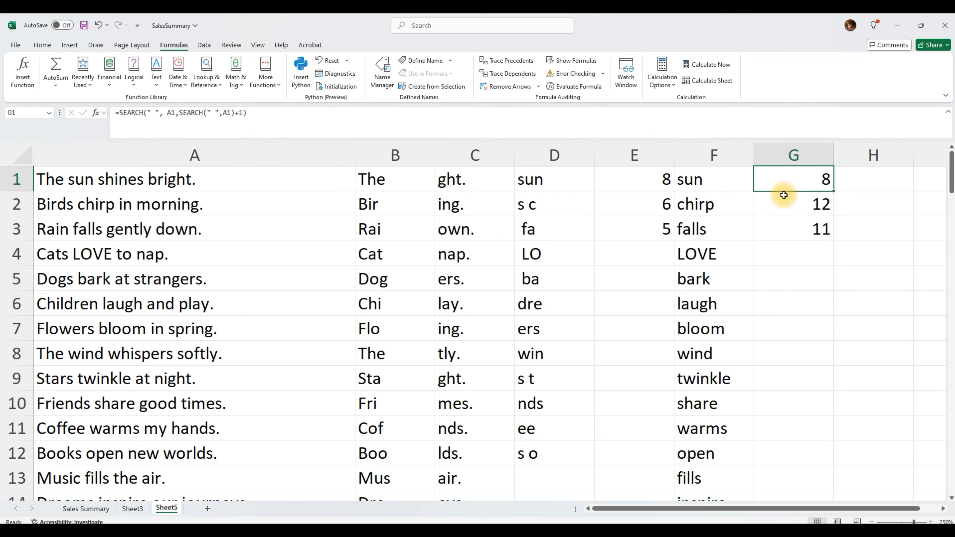
{"action": "type", "text": "=replace("}
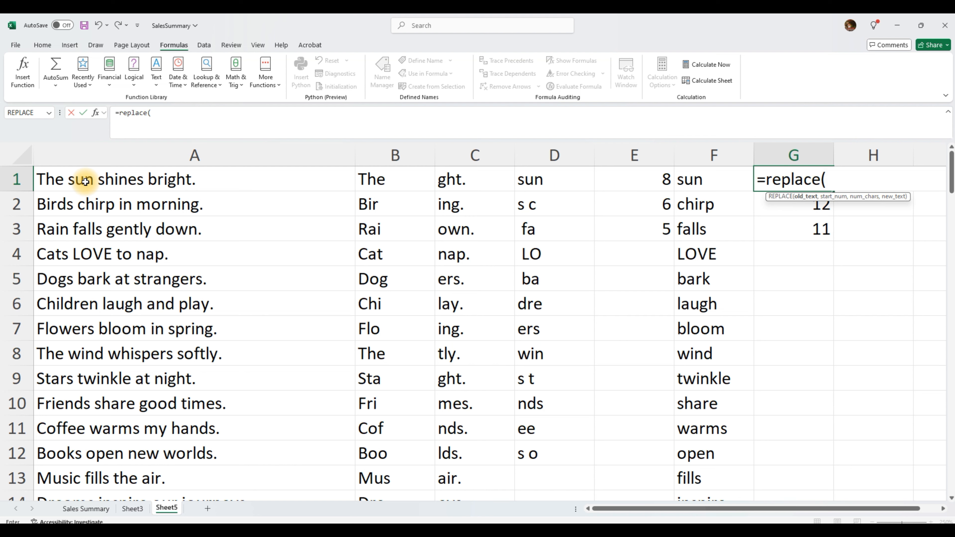
{"action": "type", "text": "\"sun\""}
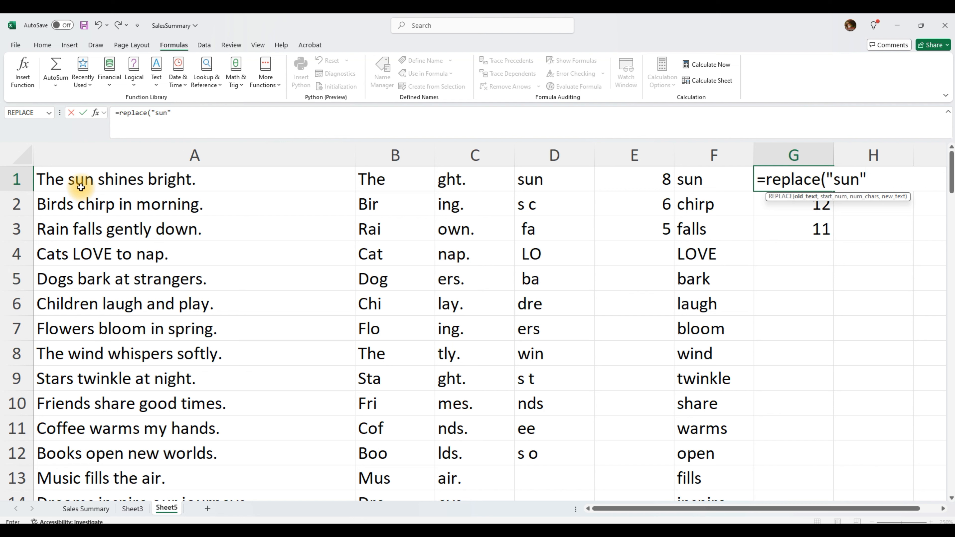
{"action": "type", "text": ",13"}
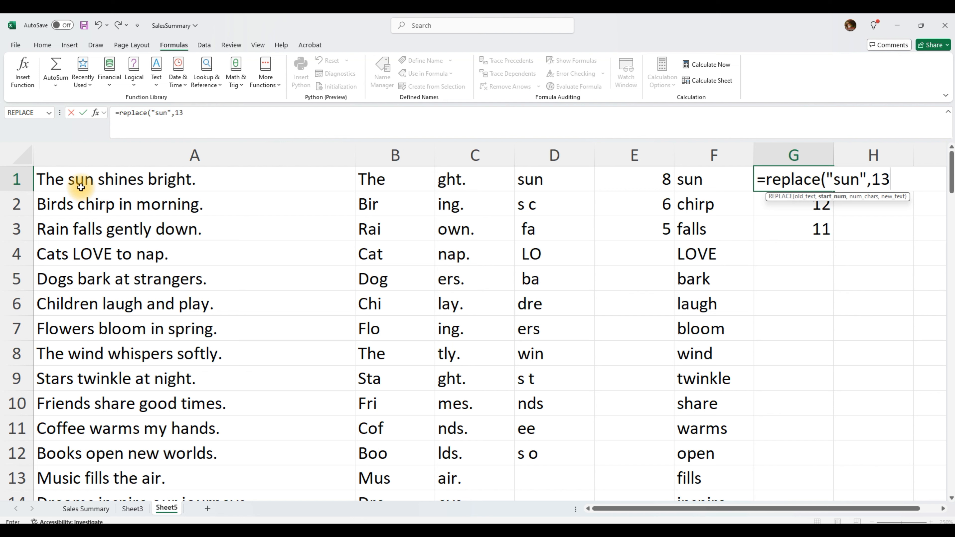
{"action": "key", "text": "BackSpace"}
{"action": "type", "text": ",3,"}
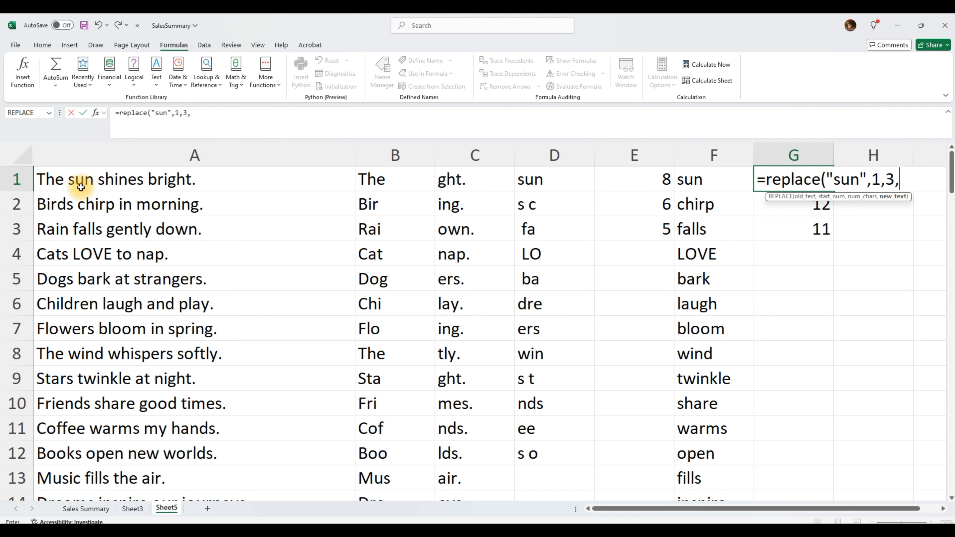
{"action": "type", "text": "\"Moon\""}
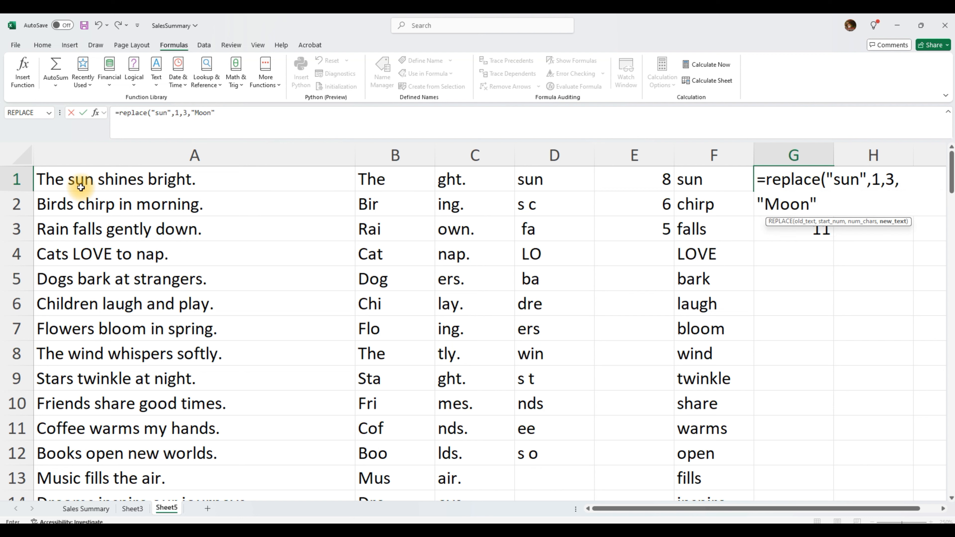
{"action": "type", "text": ")"}
{"action": "key", "text": "Return"}
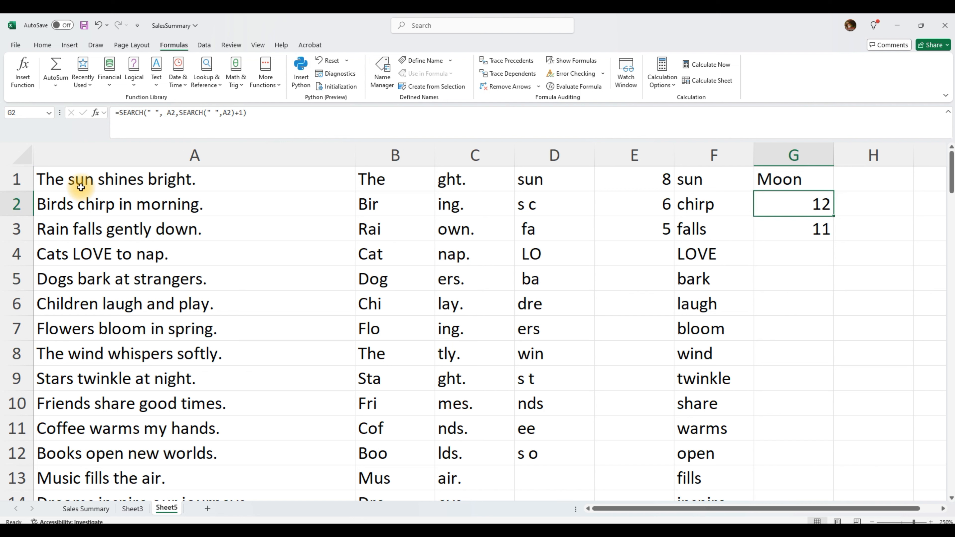
{"action": "left_click", "coordinate": [800, 180]}
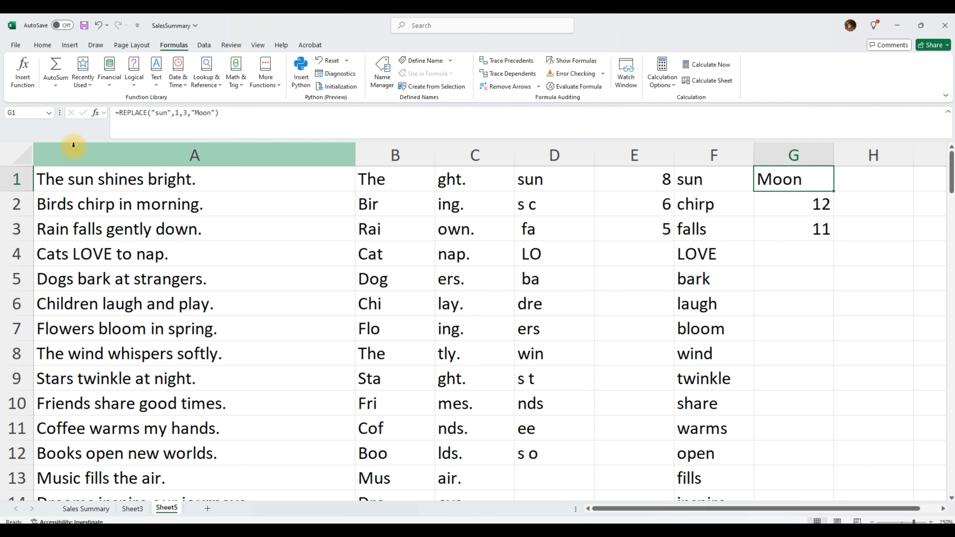
{"action": "double_click", "coordinate": [155, 113]}
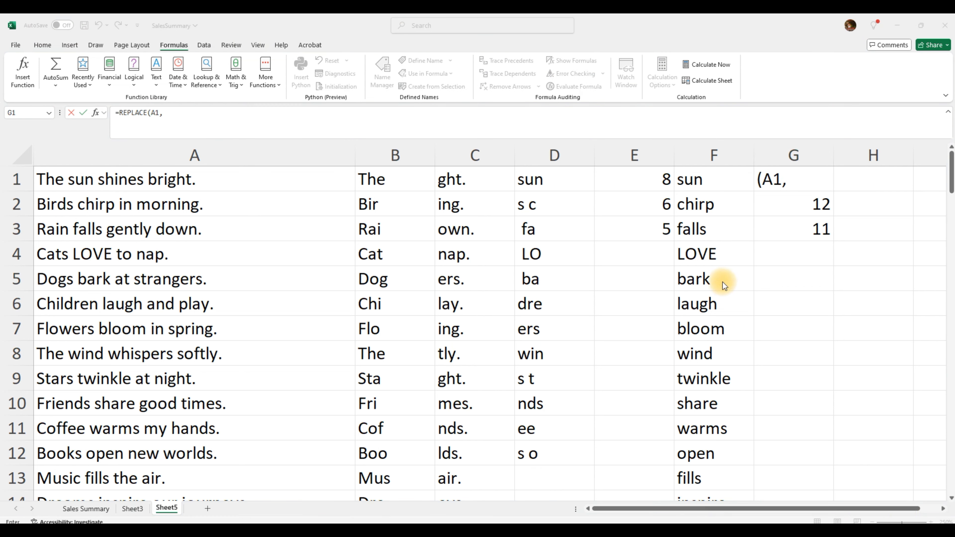
{"action": "key", "text": "Escape"}
Step: Add a new worksheet and enter XRT in cell A1
{"action": "left_click", "coordinate": [208, 510]}
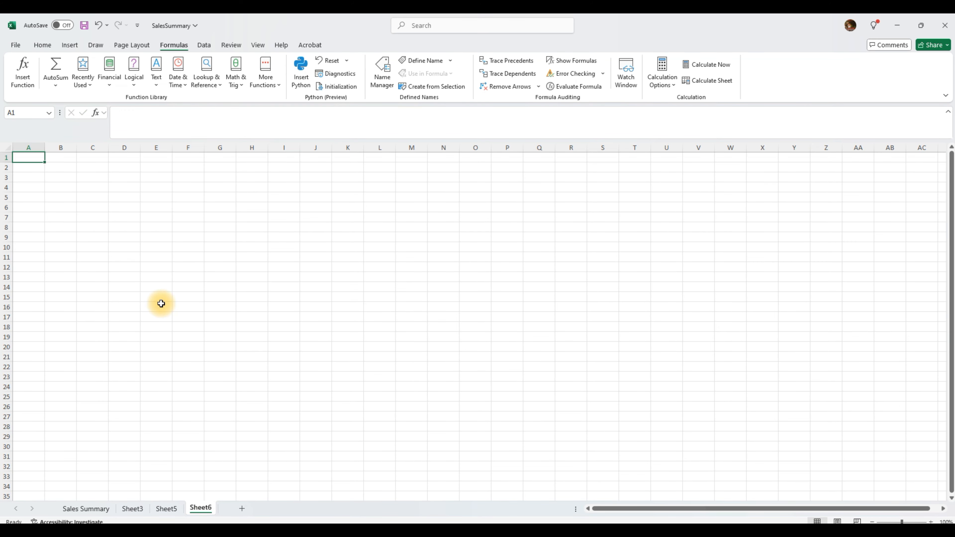
{"action": "type", "text": "X"}
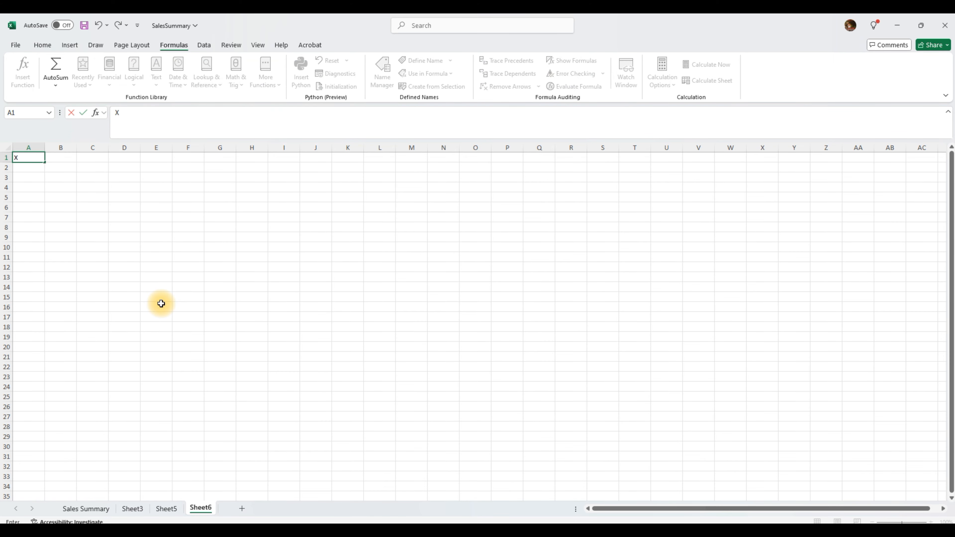
{"action": "type", "text": "RT"}
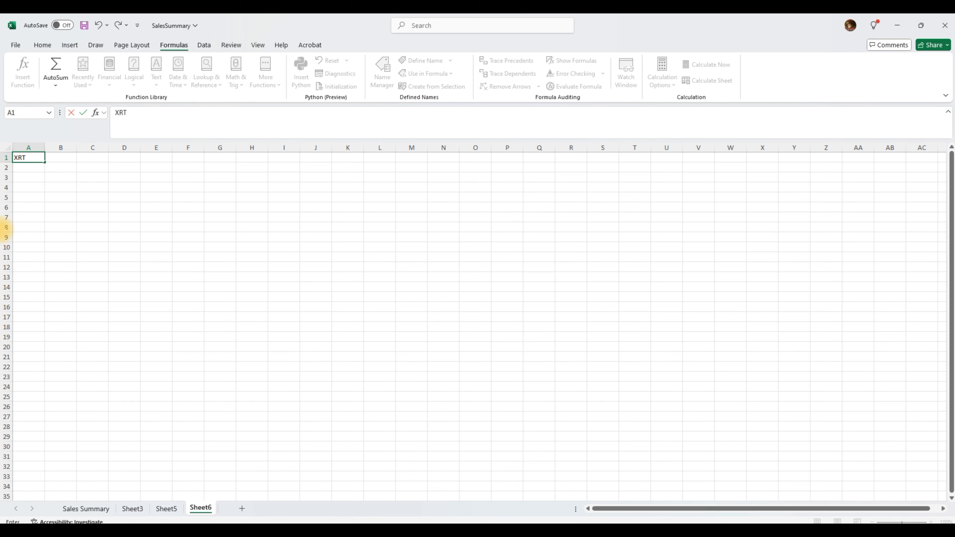
{"action": "left_click", "coordinate": [30, 184]}
{"action": "scroll", "coordinate": [32, 176], "scroll_direction": "up", "scroll_amount": 4}
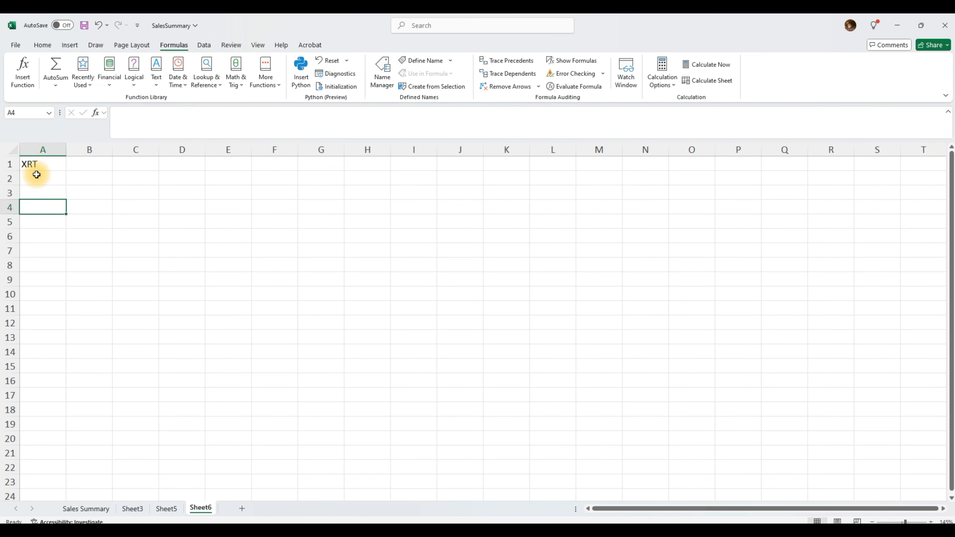
Step: Complete the code in A1 as XRT-2017-001 and fill the series down to A15
{"action": "left_click", "coordinate": [40, 164]}
{"action": "left_click", "coordinate": [160, 114]}
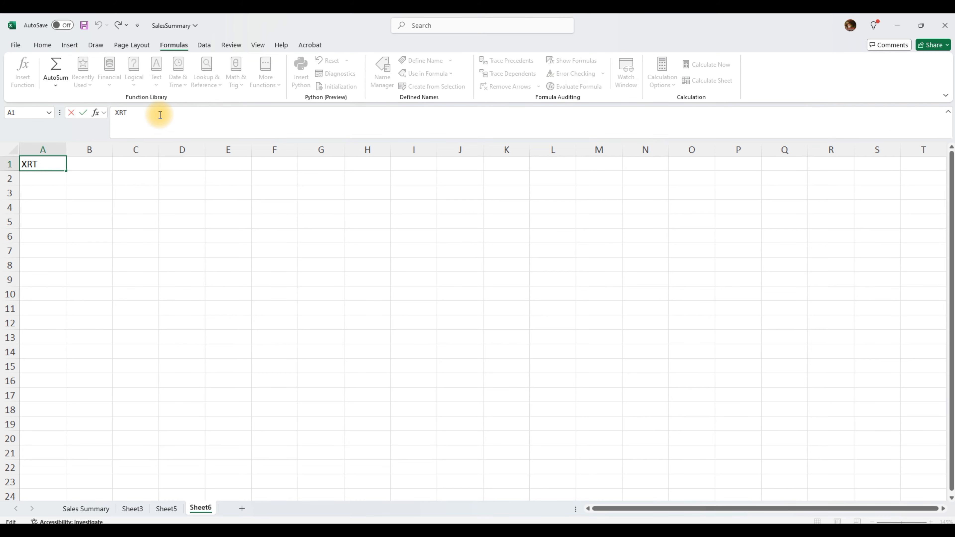
{"action": "type", "text": "-2027"}
{"action": "key", "text": "BackSpace"}
{"action": "type", "text": "17-001\\"}
{"action": "key", "text": "Return"}
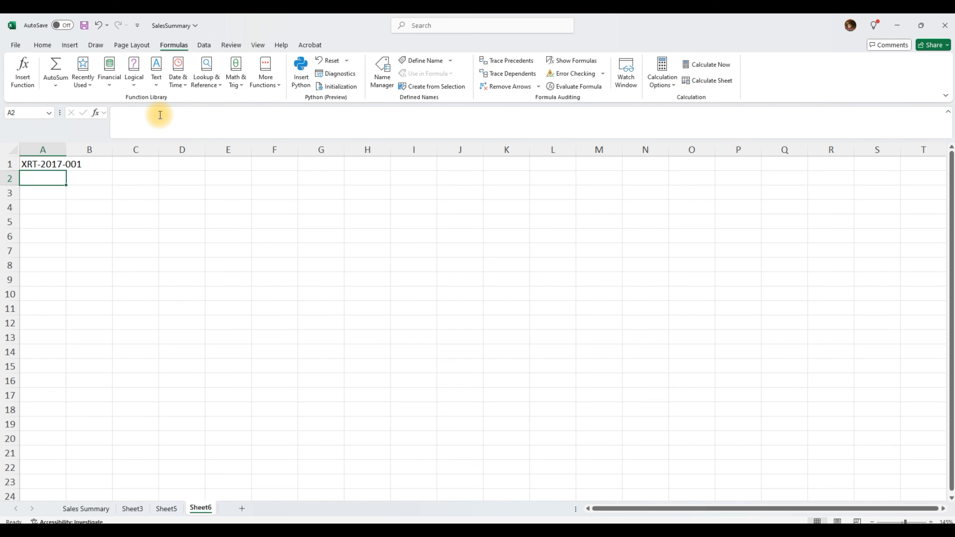
{"action": "left_click", "coordinate": [59, 163]}
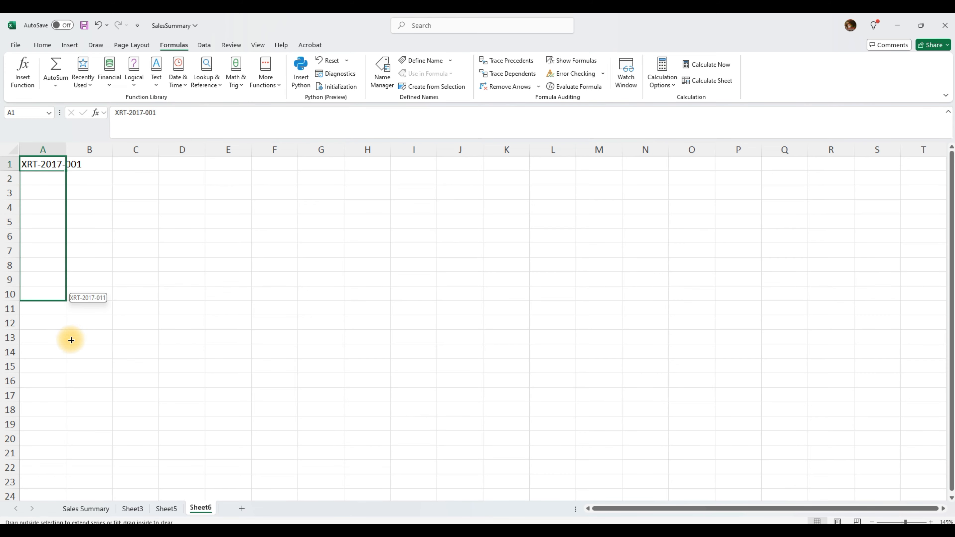
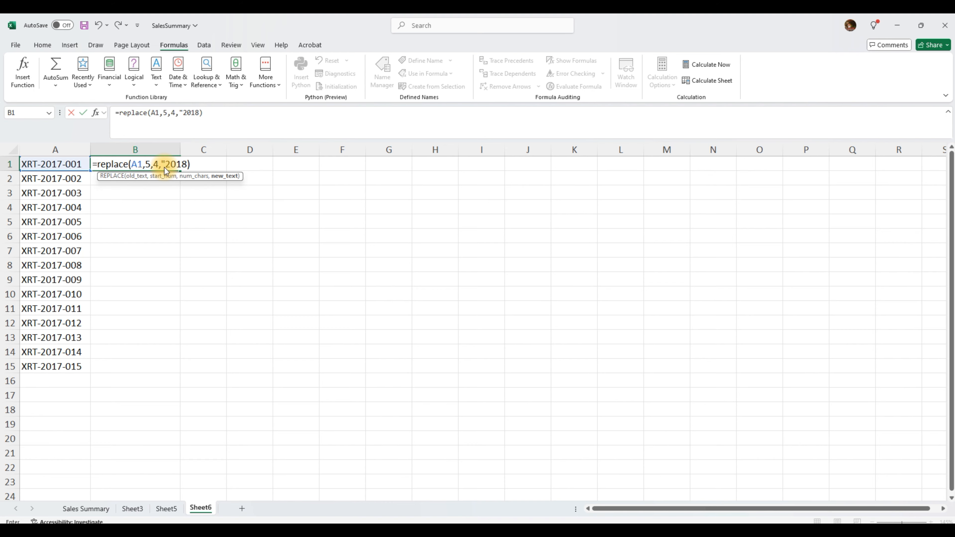
Step: Enter =REPLACE(A1,5,4,"2018") in B1, accepting the proposed quote correction, and fill the formula down to B15
{"action": "key", "text": "Return"}
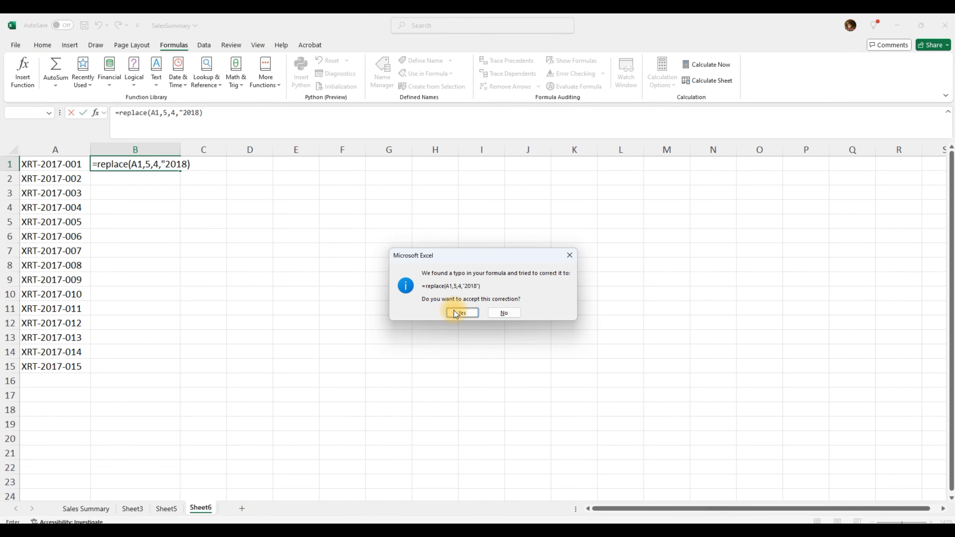
{"action": "left_click", "coordinate": [455, 314]}
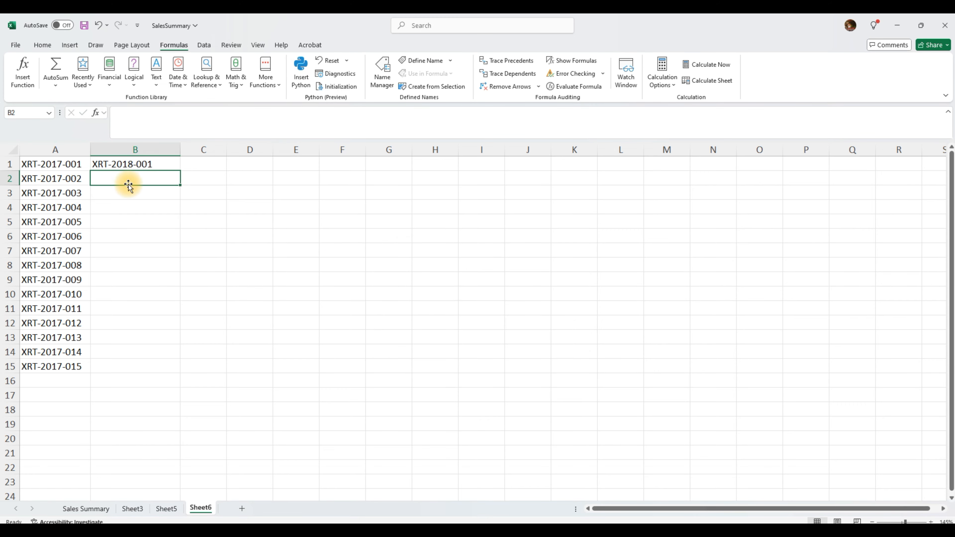
{"action": "left_click", "coordinate": [133, 163]}
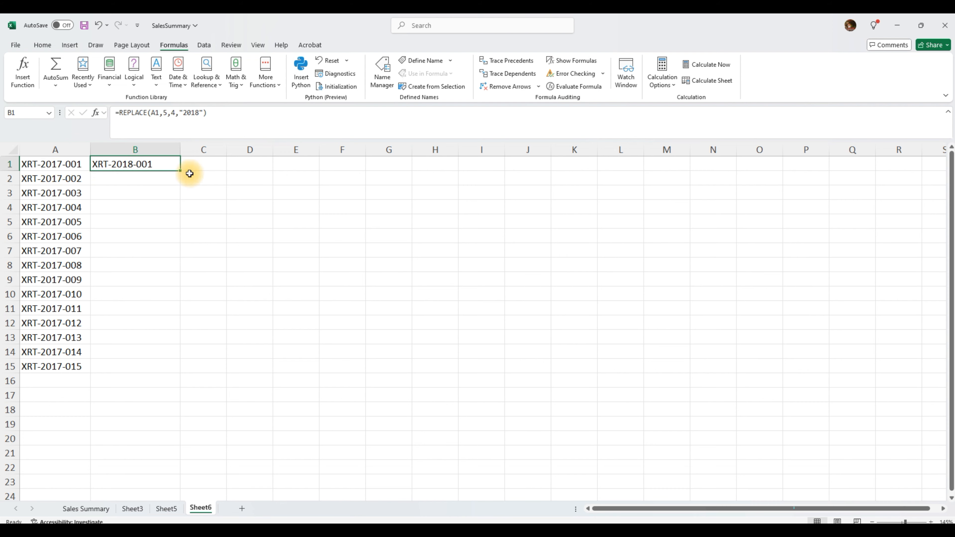
{"action": "left_click_drag", "start_coordinate": [181, 172], "coordinate": [169, 371]}
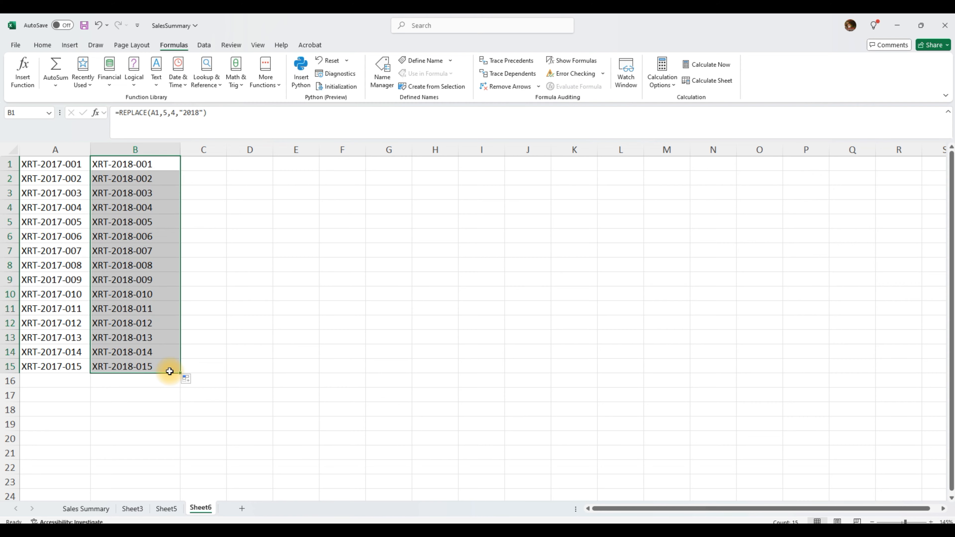
Step: Examine the arguments of the REPLACE formula in B1, leaving it without changes
{"action": "left_click", "coordinate": [127, 235]}
{"action": "left_click", "coordinate": [124, 164]}
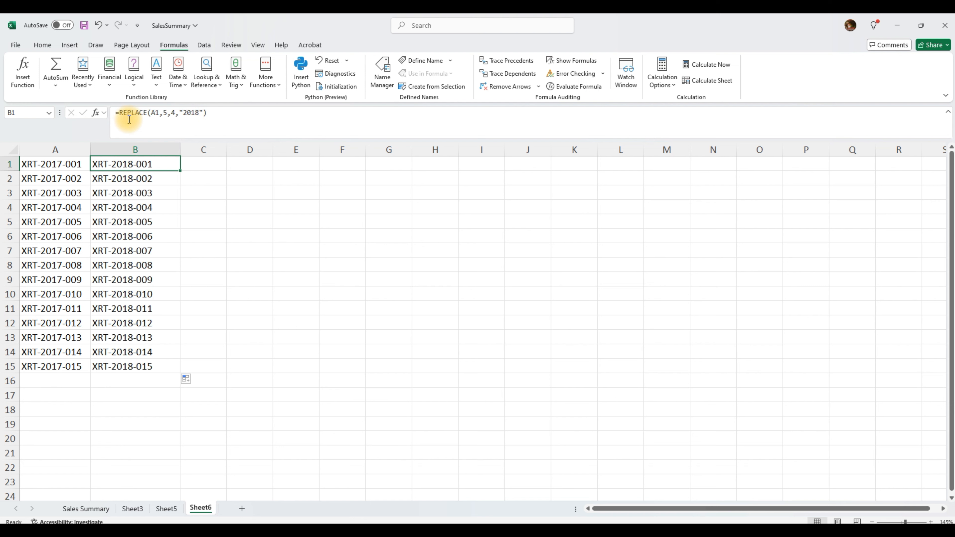
{"action": "left_click_drag", "start_coordinate": [118, 113], "coordinate": [147, 112]}
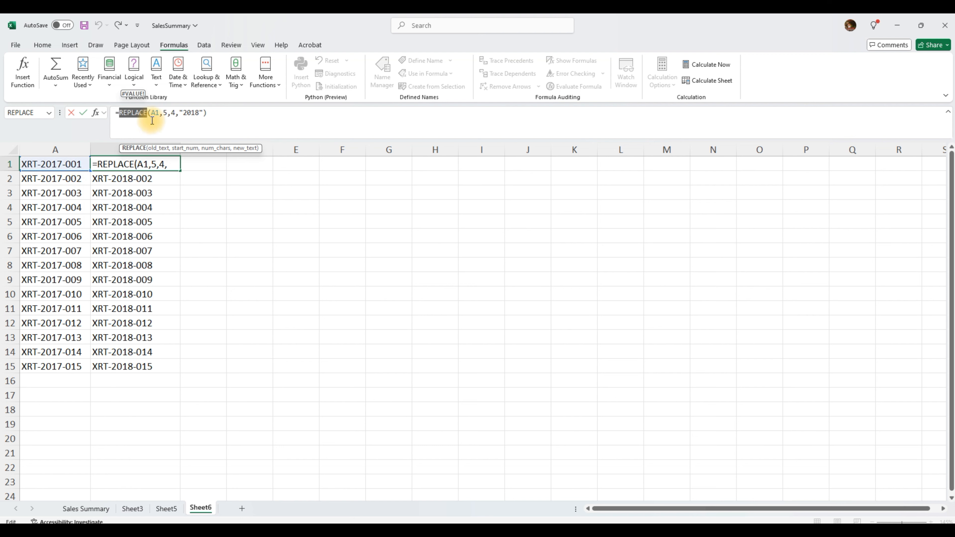
{"action": "left_click", "coordinate": [165, 113]}
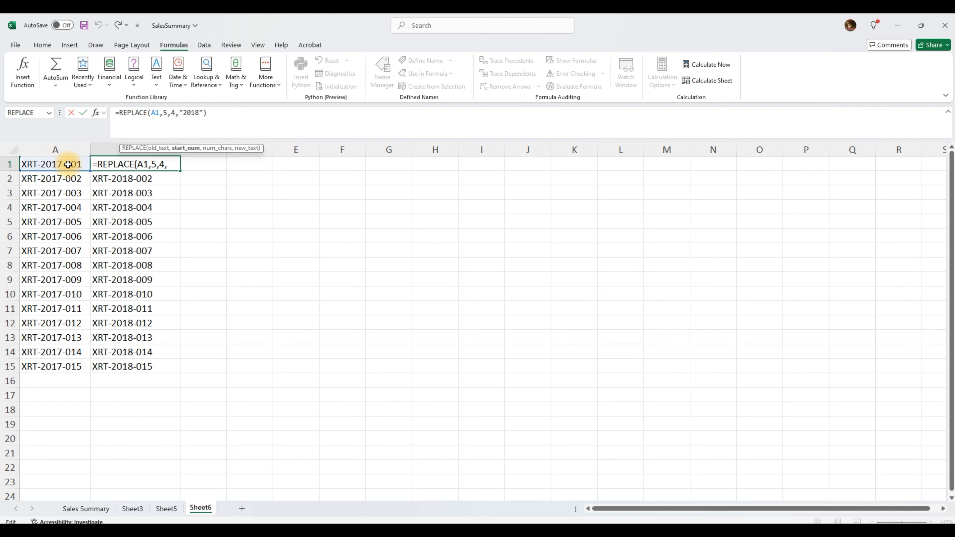
{"action": "left_click", "coordinate": [186, 113]}
{"action": "left_click_drag", "start_coordinate": [186, 113], "coordinate": [199, 114]}
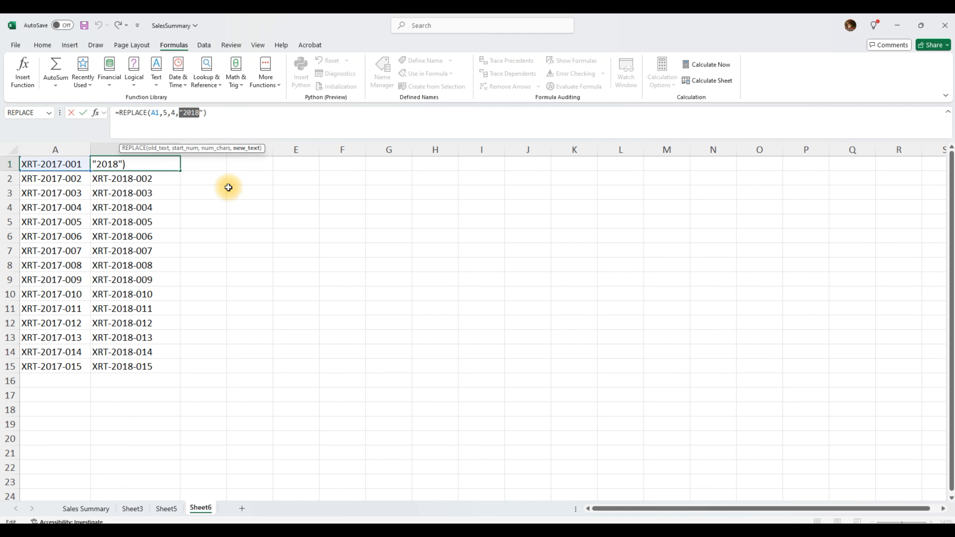
{"action": "key", "text": "Escape"}
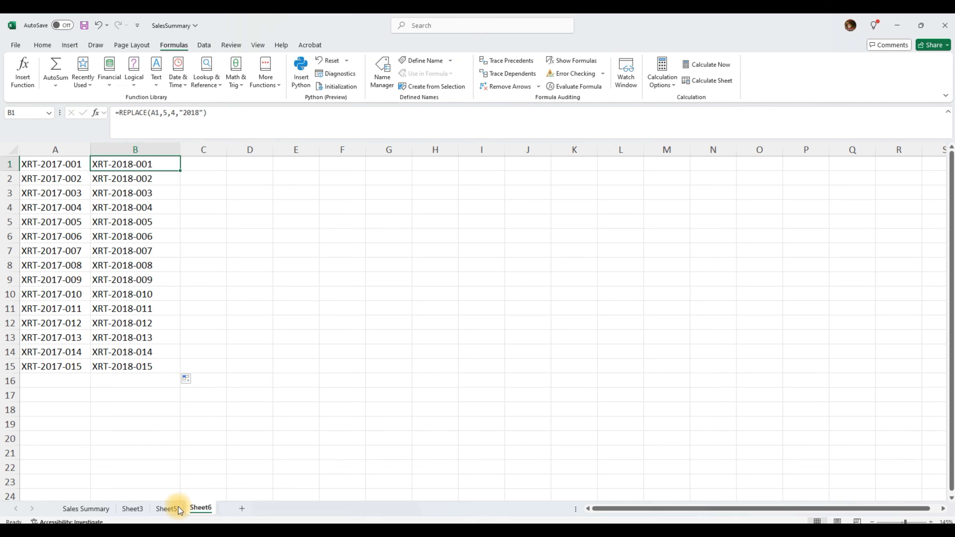
Step: Clear the contents of cells G1:G6 on Sheet5
{"action": "left_click", "coordinate": [166, 509]}
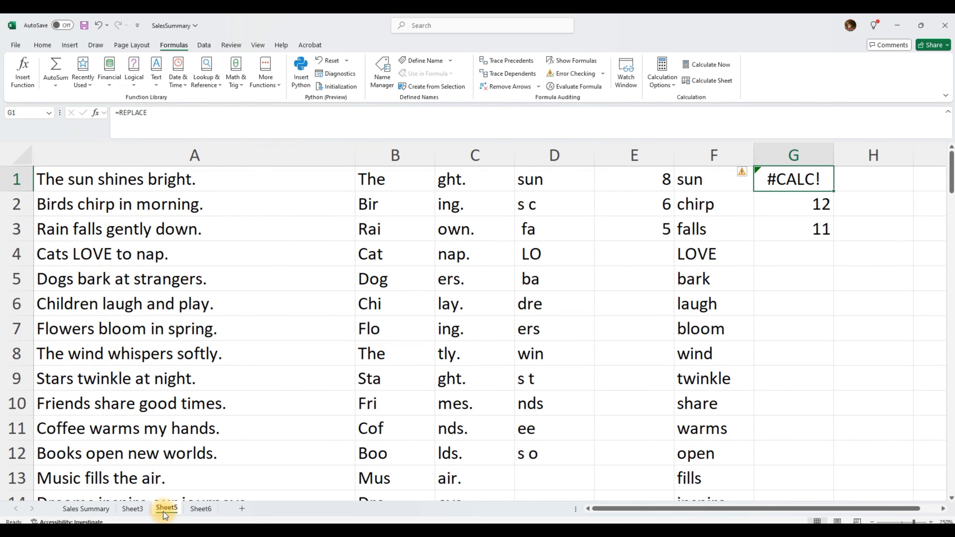
{"action": "left_click", "coordinate": [767, 230]}
{"action": "left_click_drag", "start_coordinate": [786, 301], "coordinate": [774, 177]}
{"action": "key", "text": "Delete"}
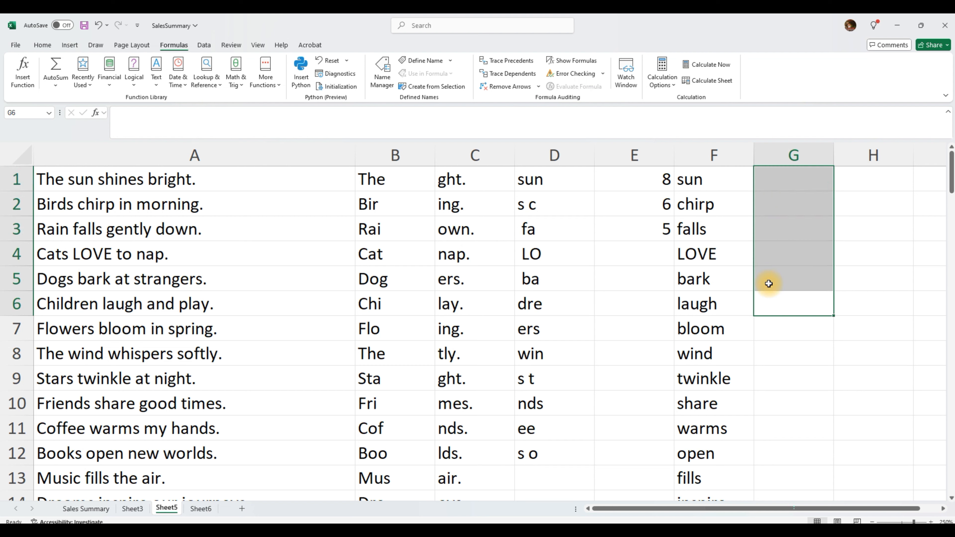
{"action": "left_click", "coordinate": [768, 282]}
Step: Enter =UPPER(A1) in G1 and fit column G's width to the resulting text
{"action": "left_click", "coordinate": [781, 186]}
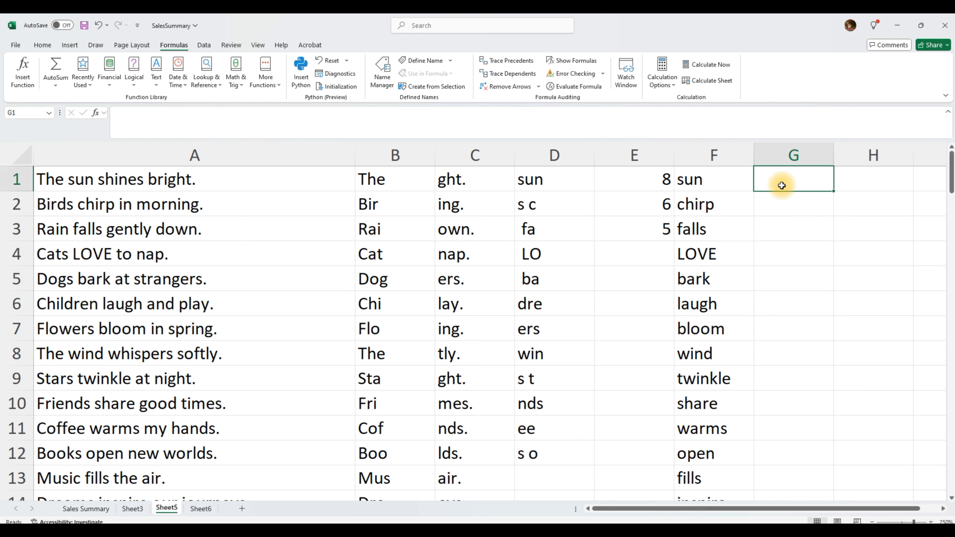
{"action": "type", "text": "=u"}
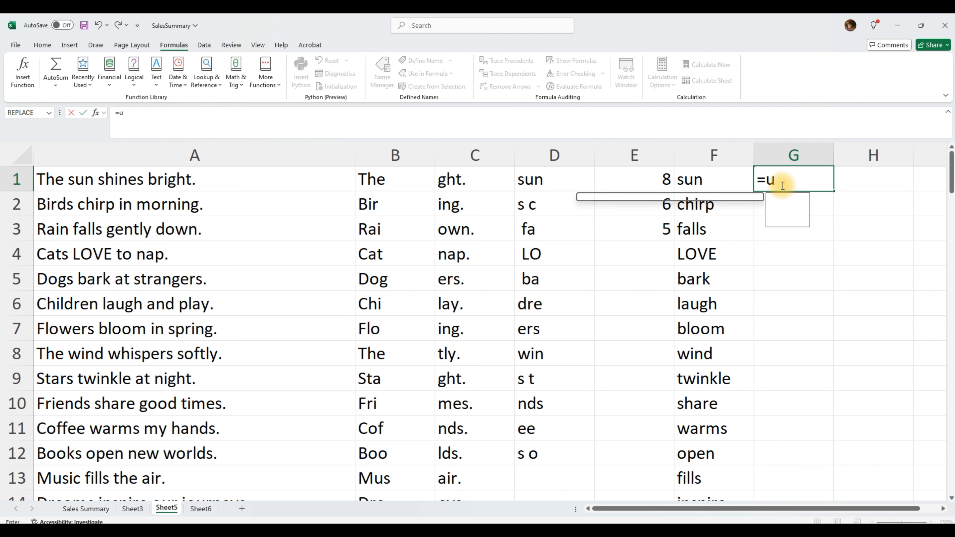
{"action": "type", "text": "pper("}
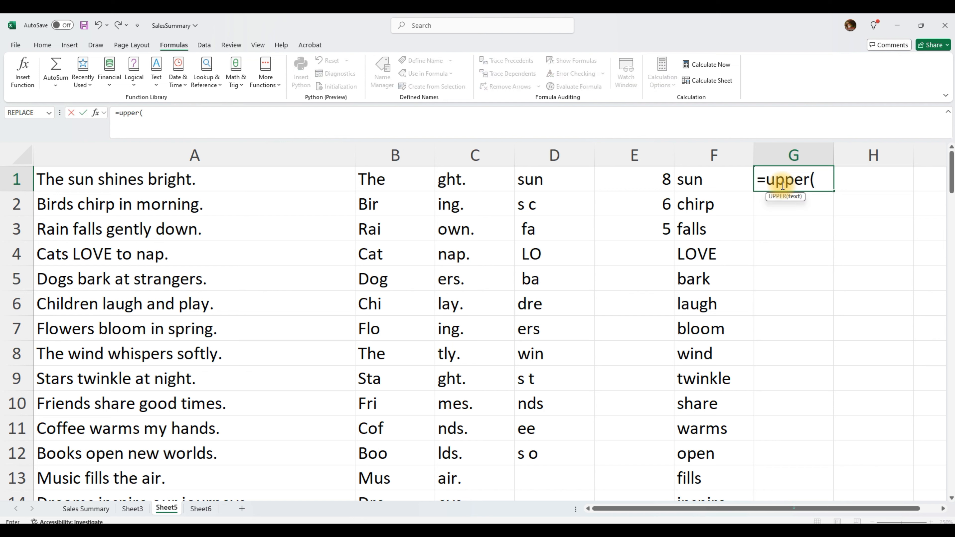
{"action": "left_click", "coordinate": [65, 179]}
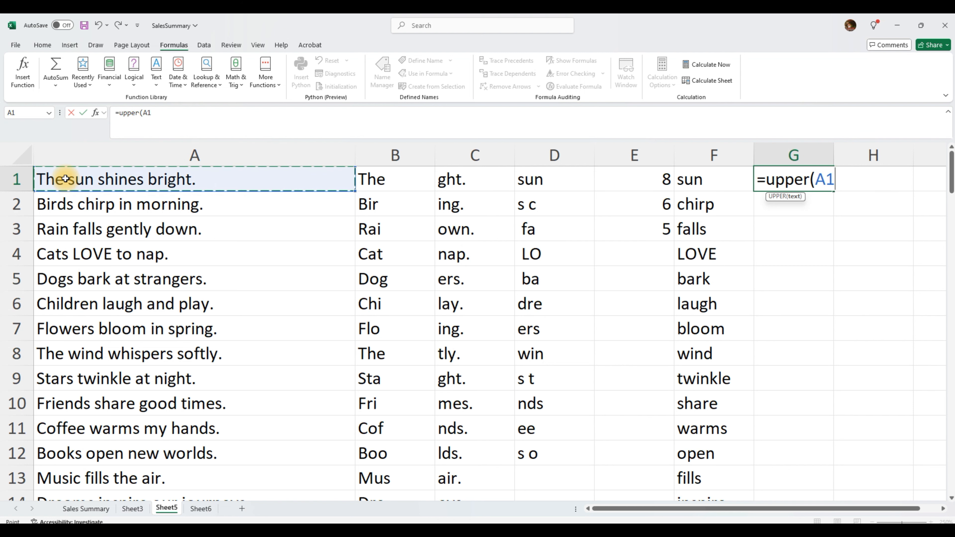
{"action": "type", "text": ")"}
{"action": "key", "text": "Return"}
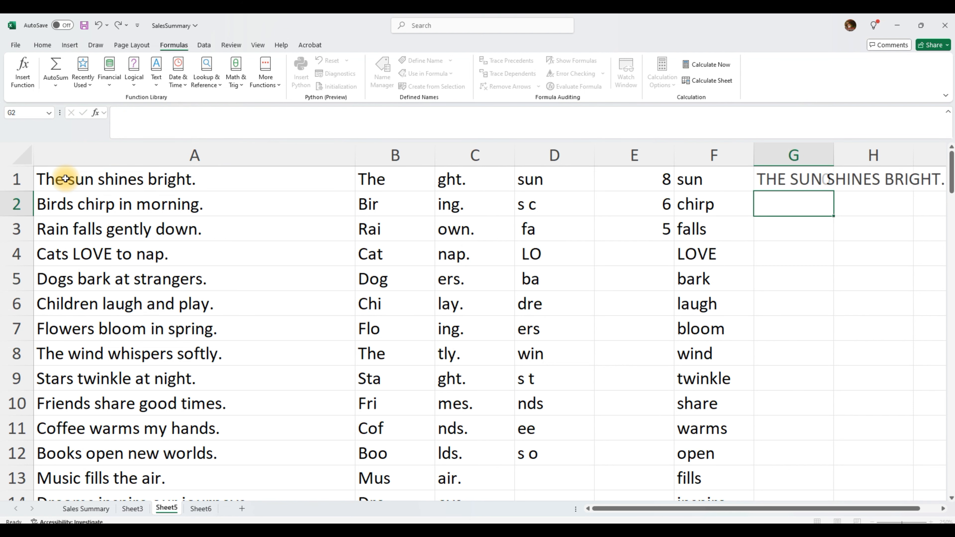
{"action": "double_click", "coordinate": [834, 154]}
{"action": "scroll", "coordinate": [625, 256], "scroll_direction": "down", "scroll_amount": 1}
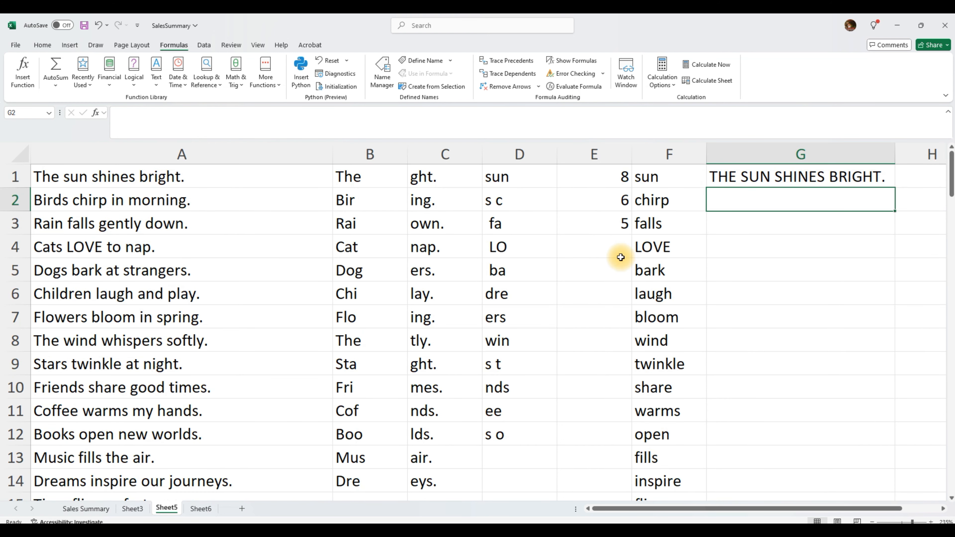
{"action": "left_click", "coordinate": [769, 176]}
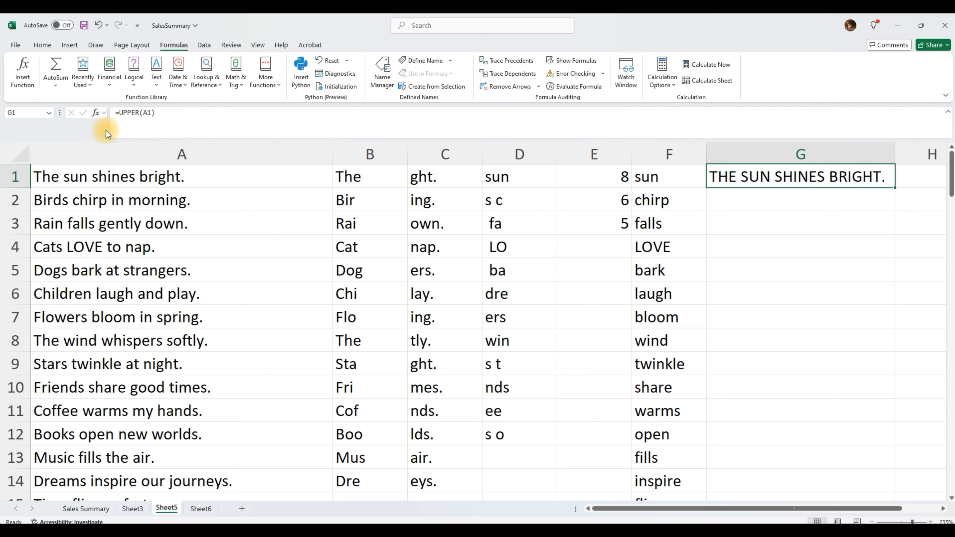
{"action": "left_click", "coordinate": [121, 117]}
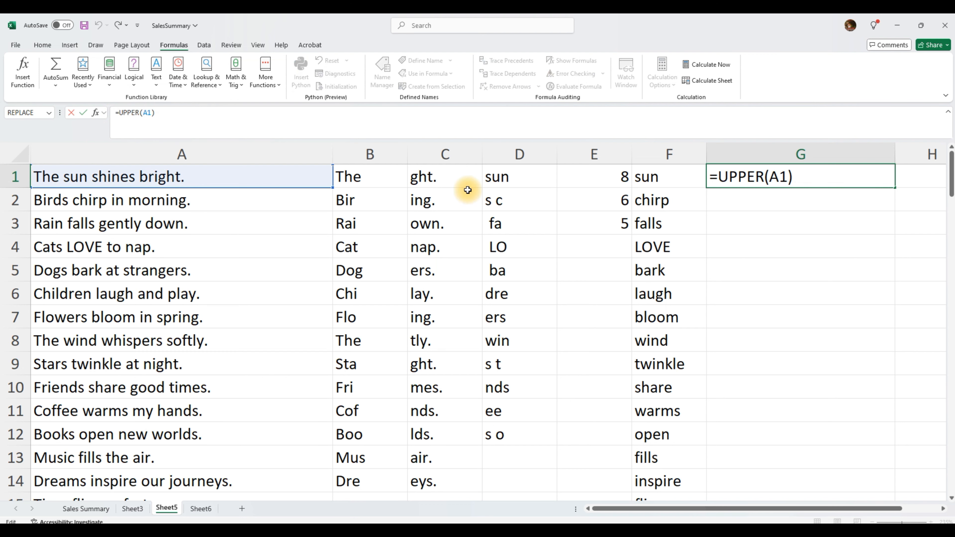
Step: Enter =LOWER(A2) in G2 to convert the second sentence to lowercase
{"action": "left_click", "coordinate": [748, 199]}
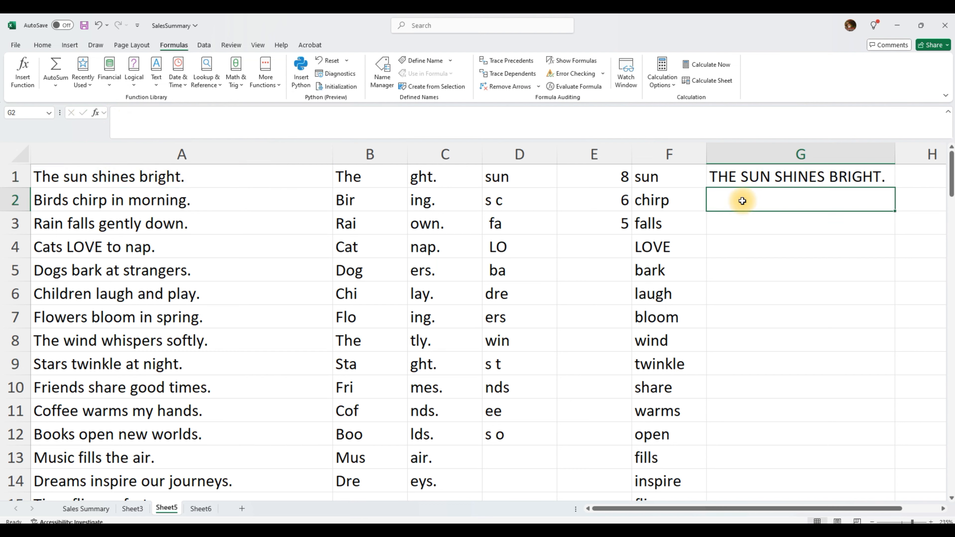
{"action": "type", "text": "="}
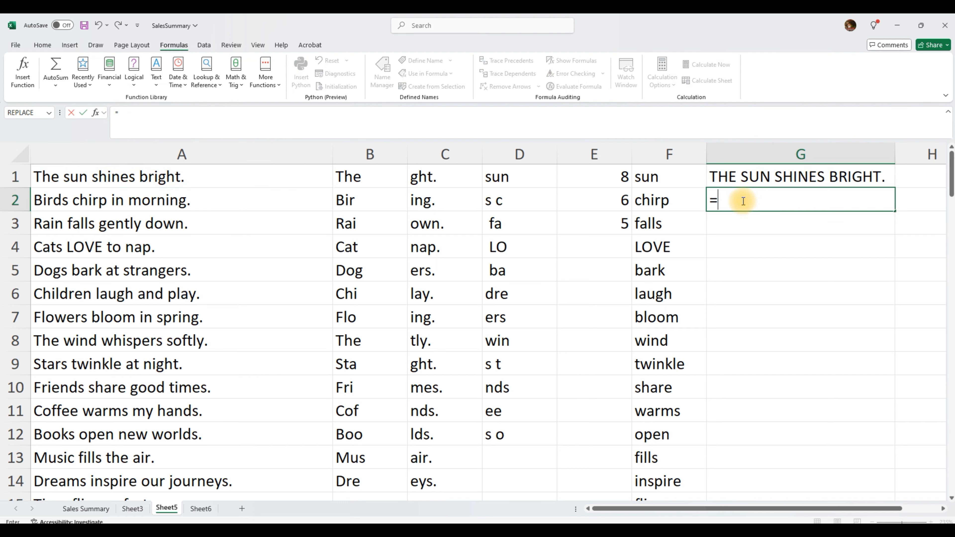
{"action": "type", "text": "lo"}
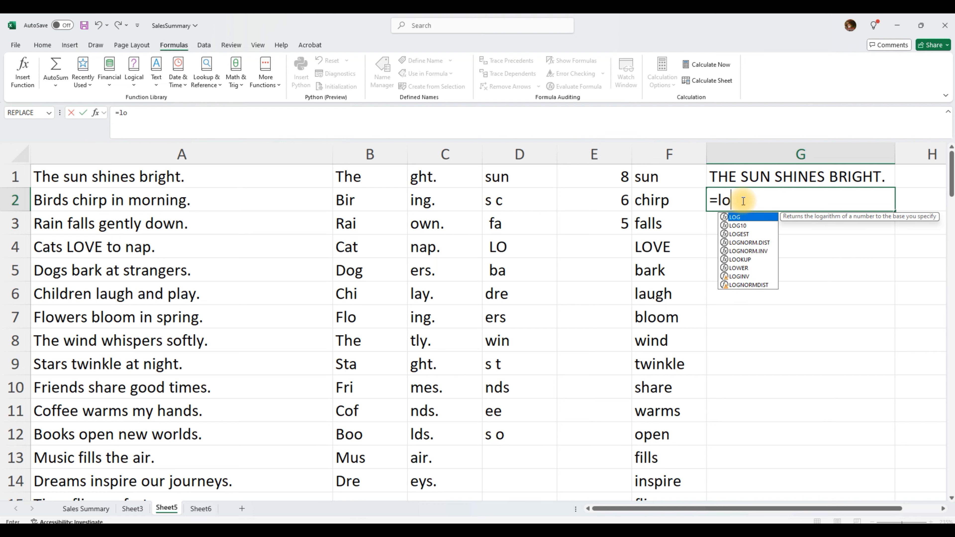
{"action": "type", "text": "we"}
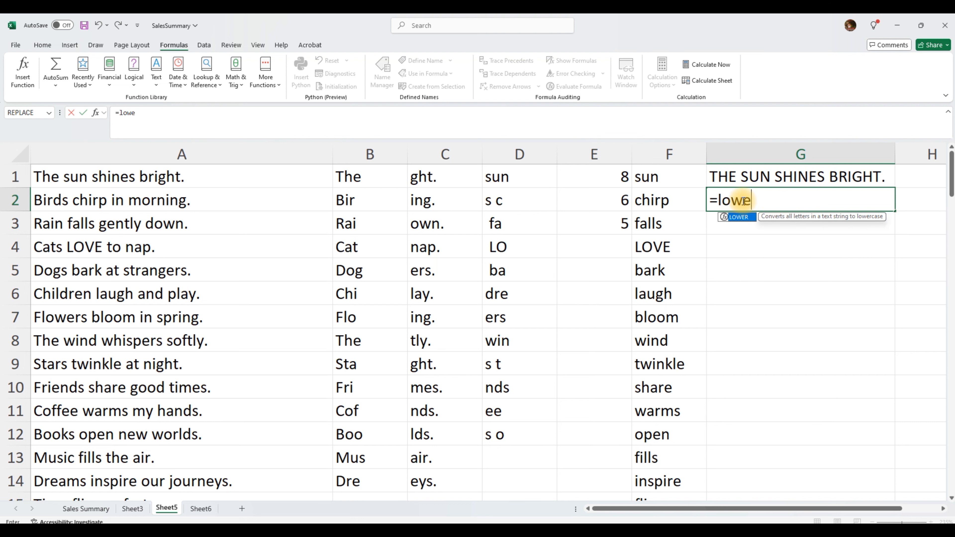
{"action": "type", "text": "r("}
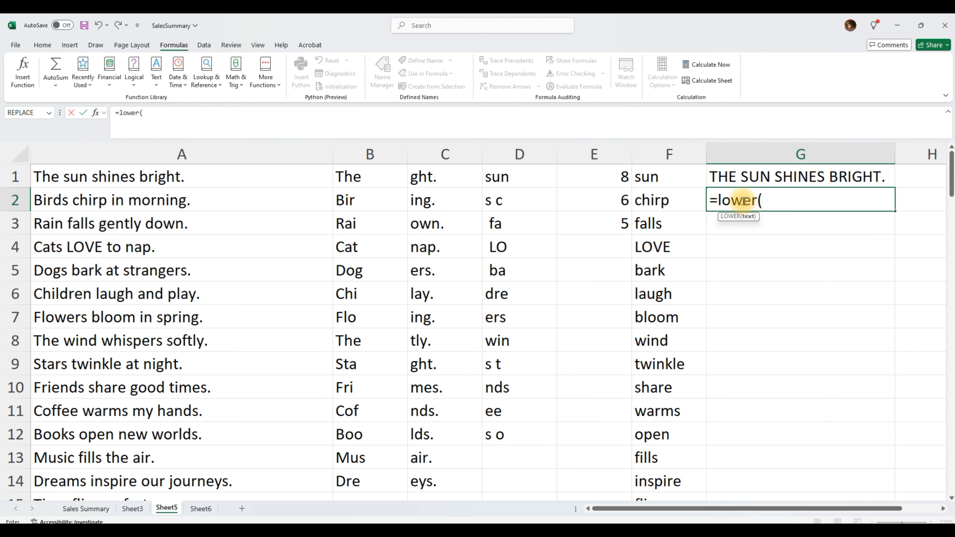
{"action": "left_click", "coordinate": [61, 199]}
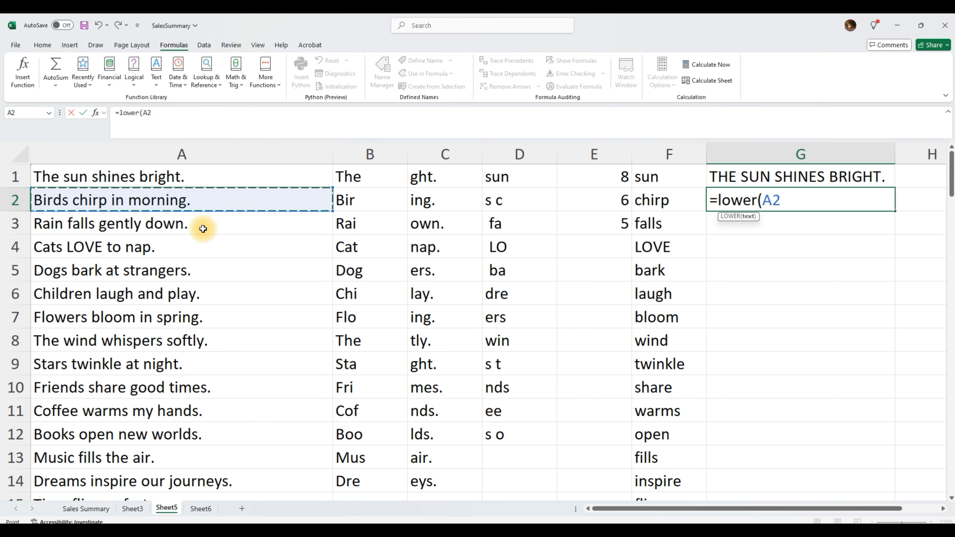
{"action": "type", "text": ")"}
{"action": "key", "text": "Return"}
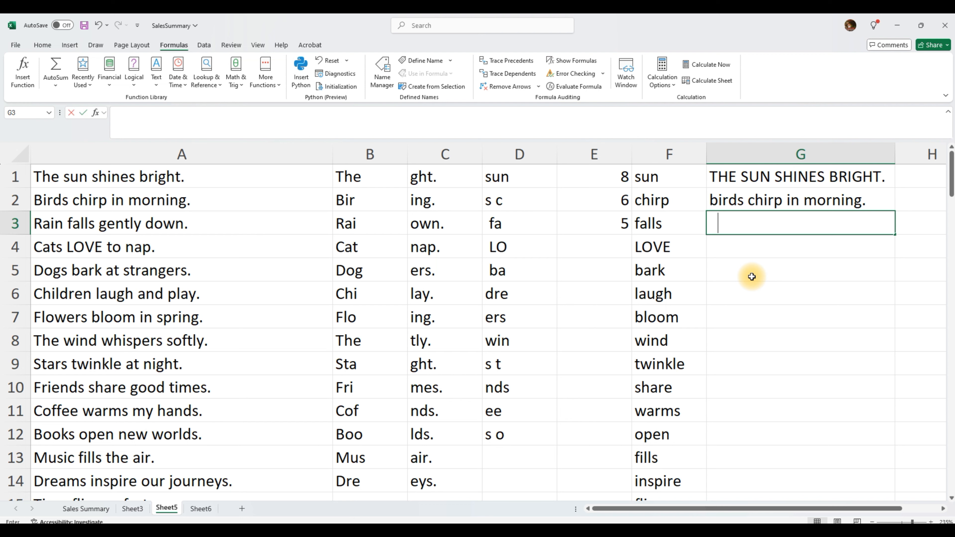
Step: Enter =PROPER(A3) in G3 to capitalise each word of the third sentence
{"action": "type", "text": "="}
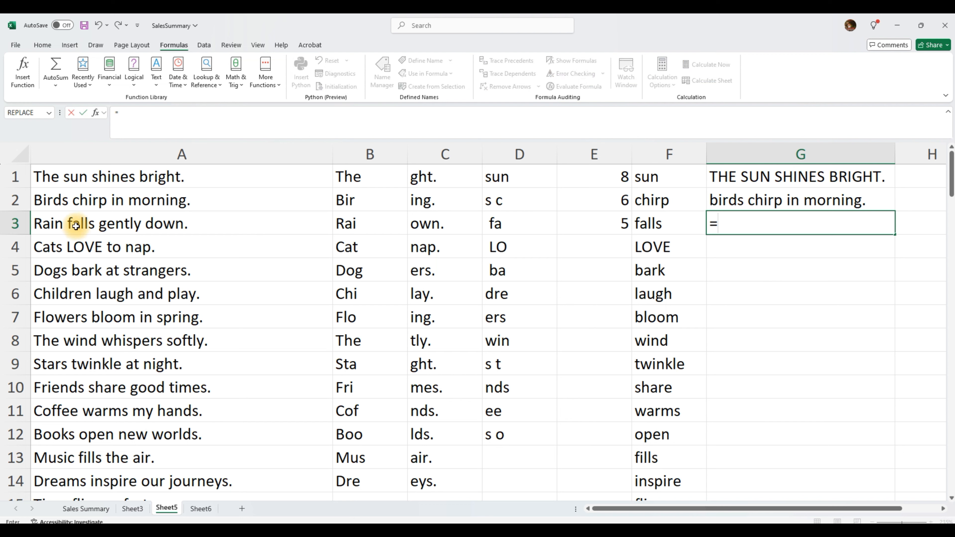
{"action": "type", "text": "pro"}
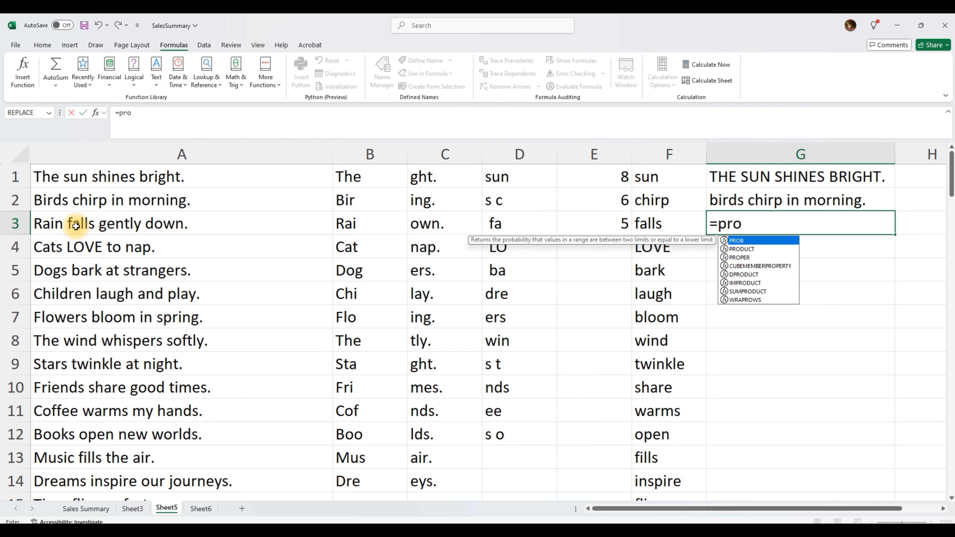
{"action": "type", "text": "p"}
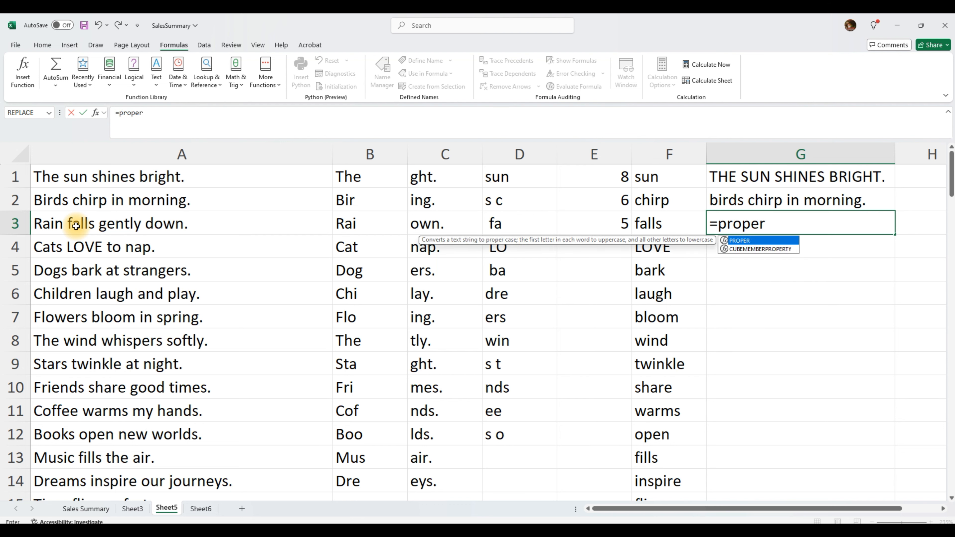
{"action": "type", "text": "er("}
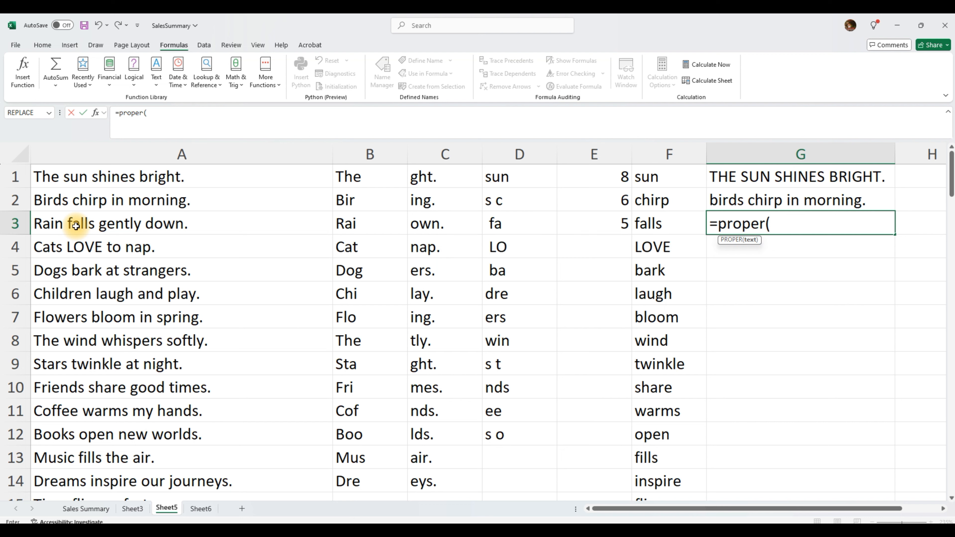
{"action": "left_click", "coordinate": [102, 226]}
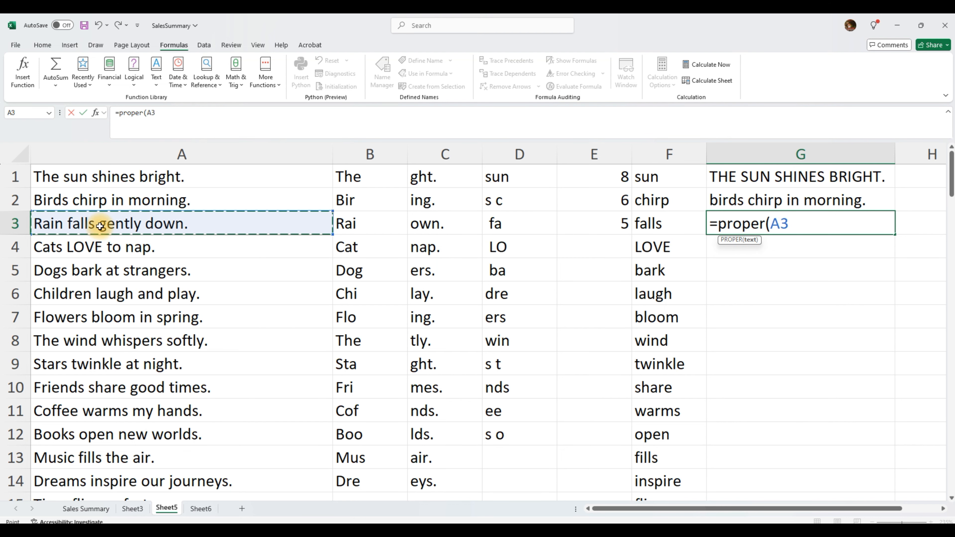
{"action": "type", "text": ")"}
{"action": "key", "text": "Return"}
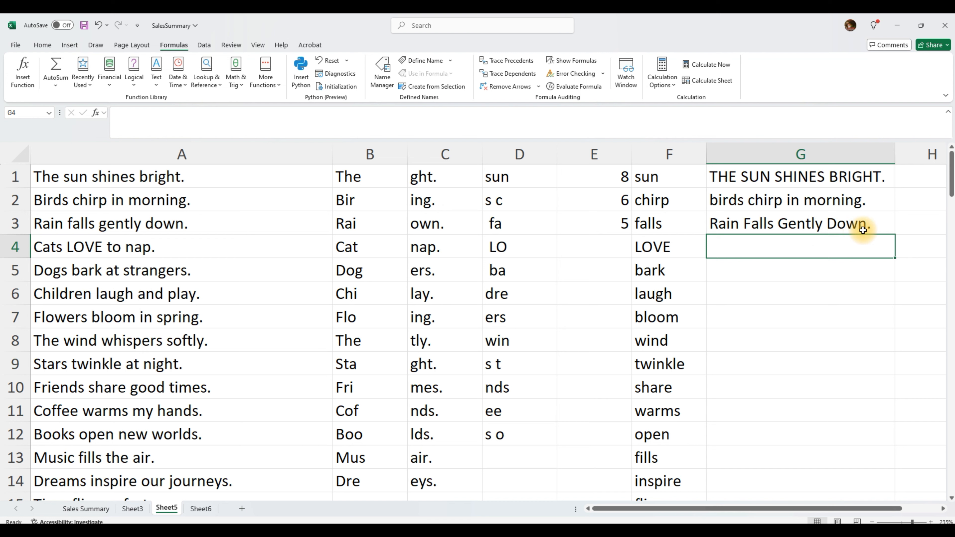
Step: Review the case formulas in G1:G3 and look through the available text functions down to TRIM
{"action": "left_click", "coordinate": [794, 179]}
{"action": "left_click", "coordinate": [786, 204]}
{"action": "left_click", "coordinate": [782, 226]}
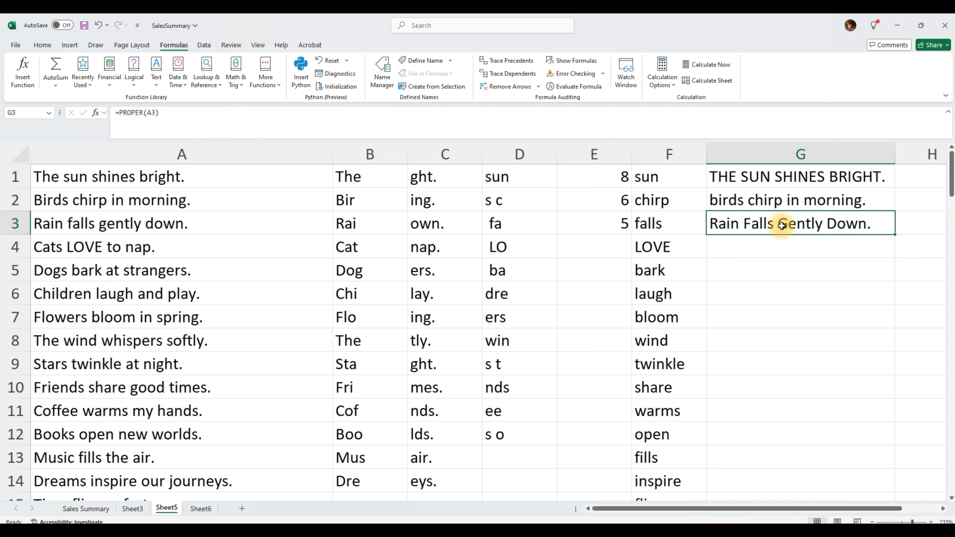
{"action": "left_click", "coordinate": [159, 84]}
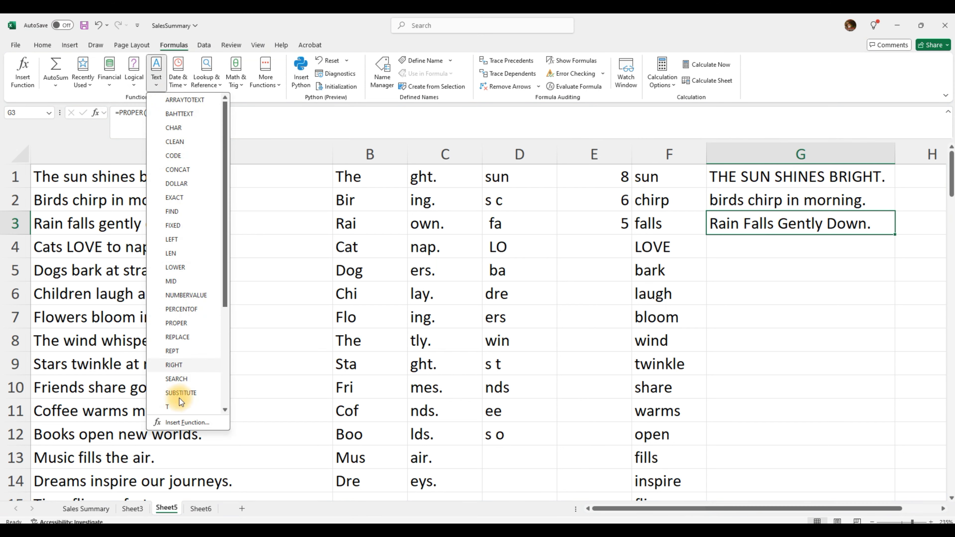
{"action": "scroll", "coordinate": [190, 339], "scroll_direction": "down", "scroll_amount": 2}
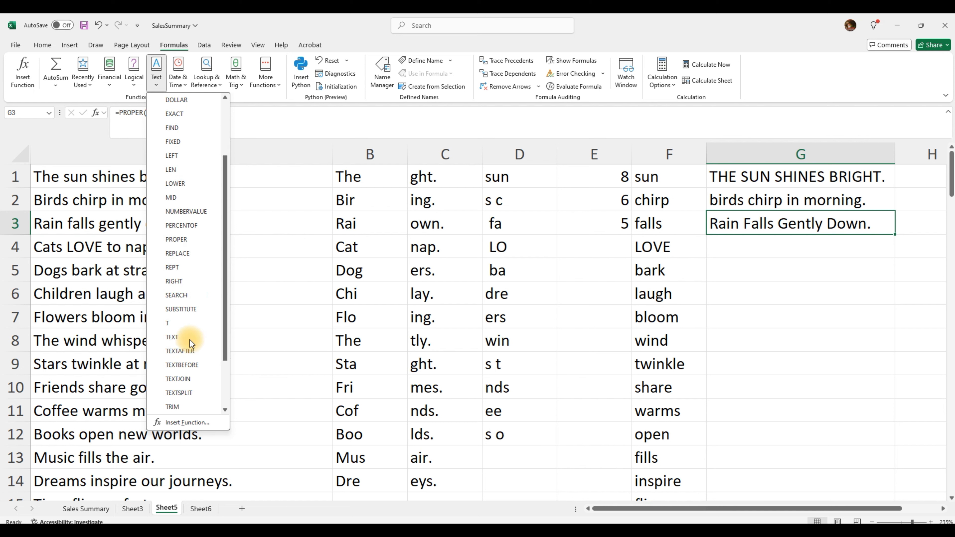
{"action": "scroll", "coordinate": [189, 340], "scroll_direction": "down", "scroll_amount": 2}
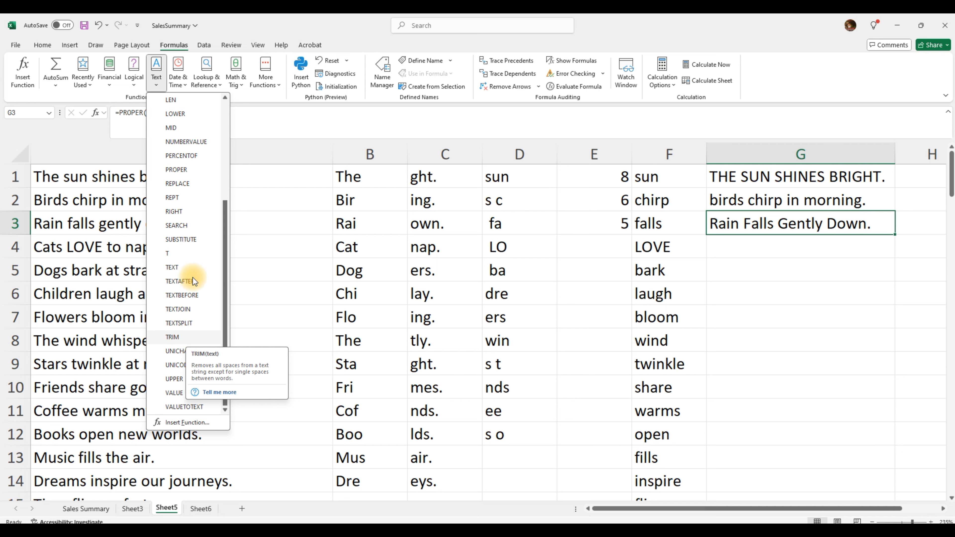
{"action": "left_click", "coordinate": [268, 179]}
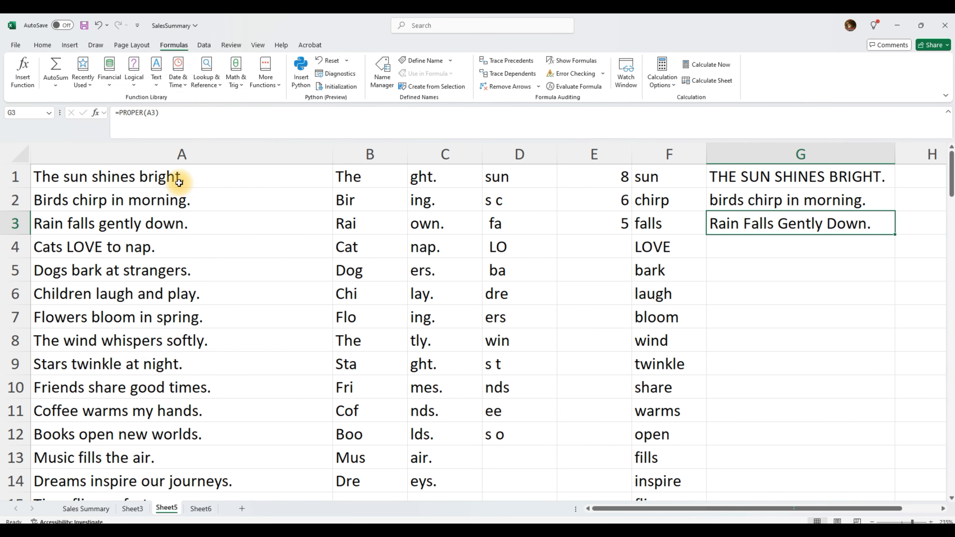
Step: Add trailing spaces after the sentence in A1
{"action": "left_click", "coordinate": [211, 183]}
{"action": "left_click", "coordinate": [213, 113]}
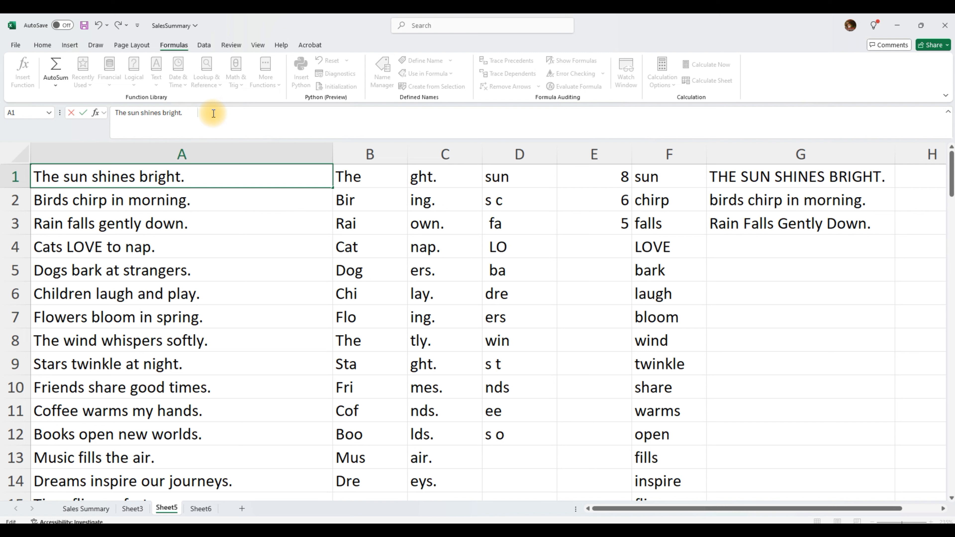
{"action": "key", "text": "Return"}
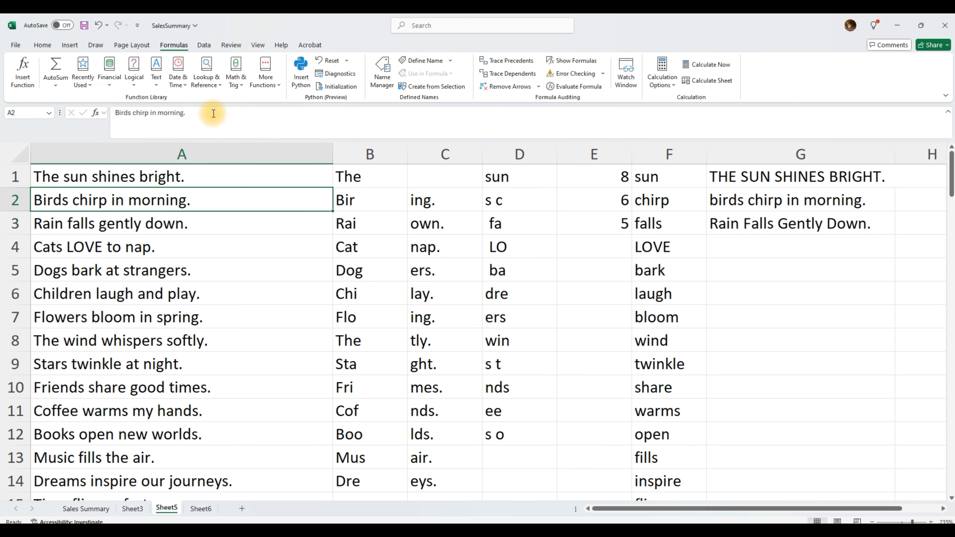
Step: Insert a blank column between the sentences in column A and the LEFT results, and narrow it
{"action": "left_click", "coordinate": [611, 177]}
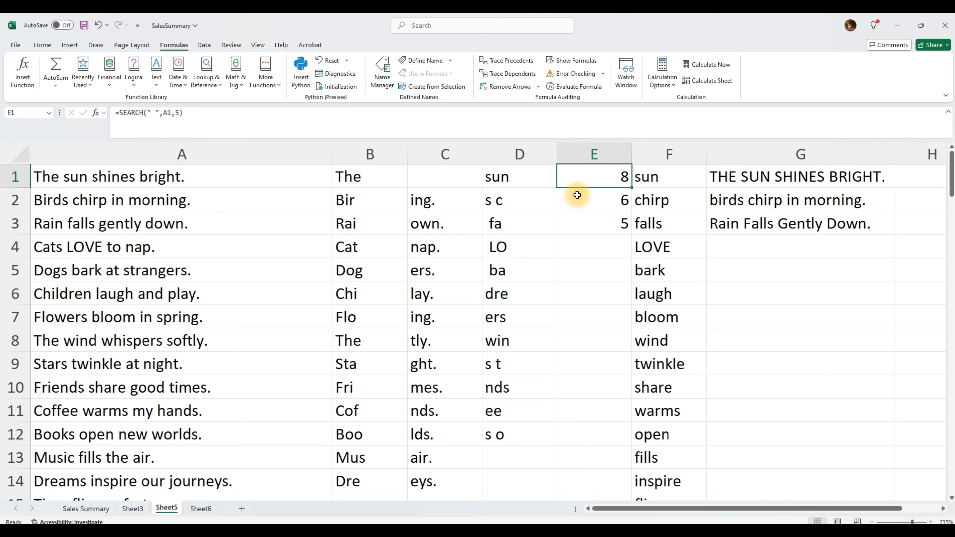
{"action": "left_click", "coordinate": [378, 151]}
{"action": "right_click", "coordinate": [379, 168]}
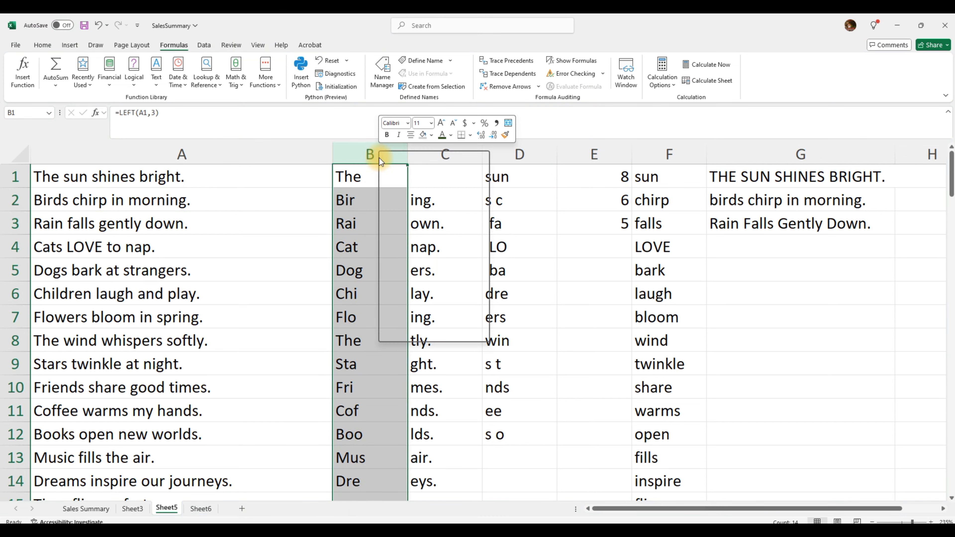
{"action": "key", "text": "Escape"}
{"action": "key", "text": "ctrl+shift+plus"}
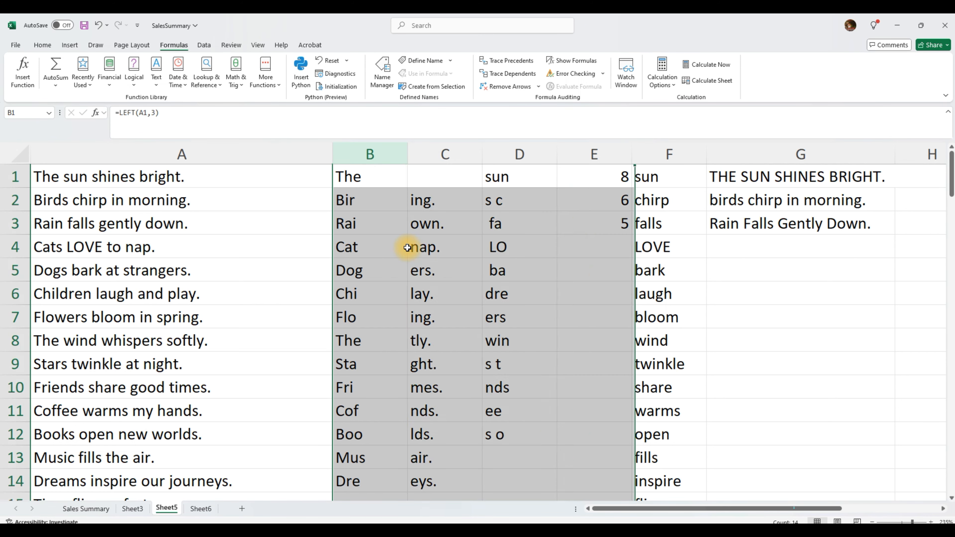
{"action": "left_click_drag", "start_coordinate": [635, 154], "coordinate": [392, 149]}
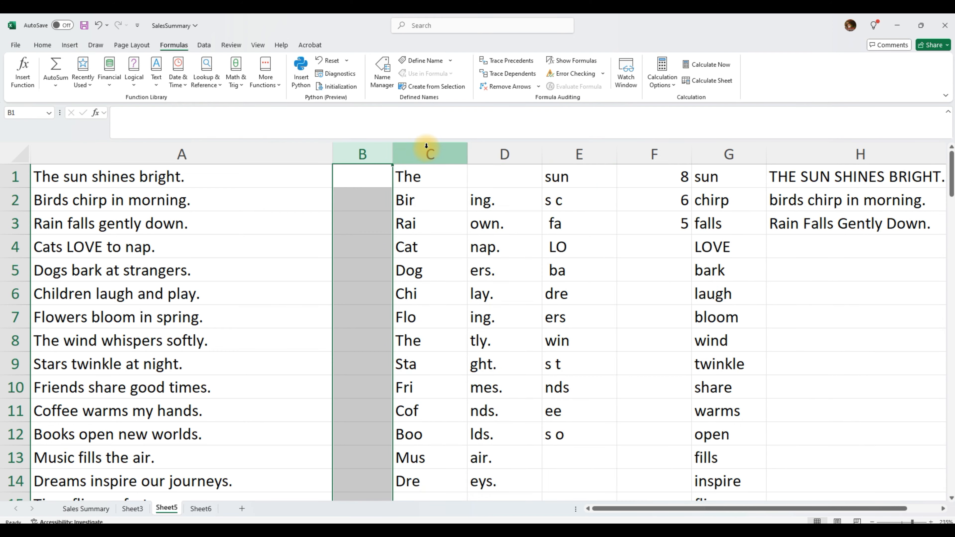
Step: Insert a second blank column before the LEFT results, now in column C, and select B1
{"action": "left_click", "coordinate": [425, 145]}
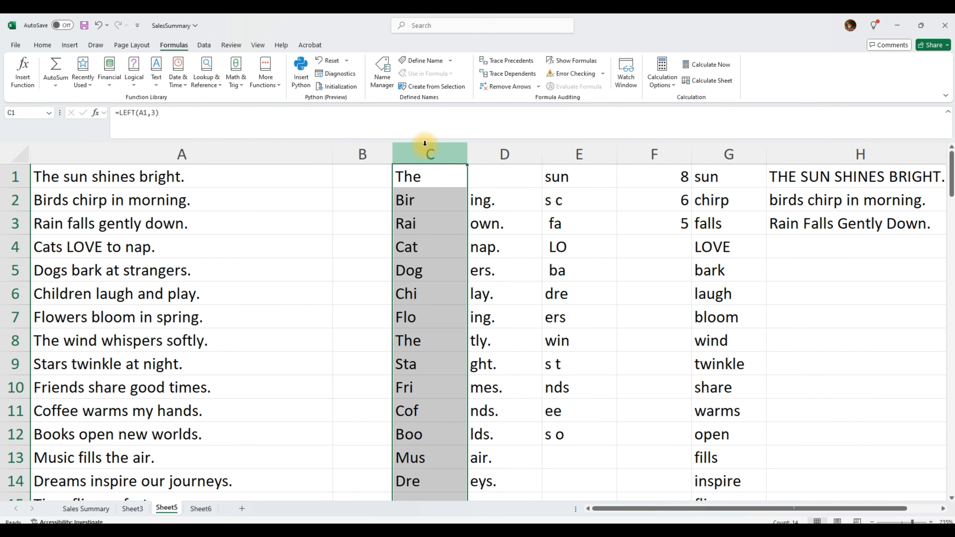
{"action": "right_click", "coordinate": [425, 144]}
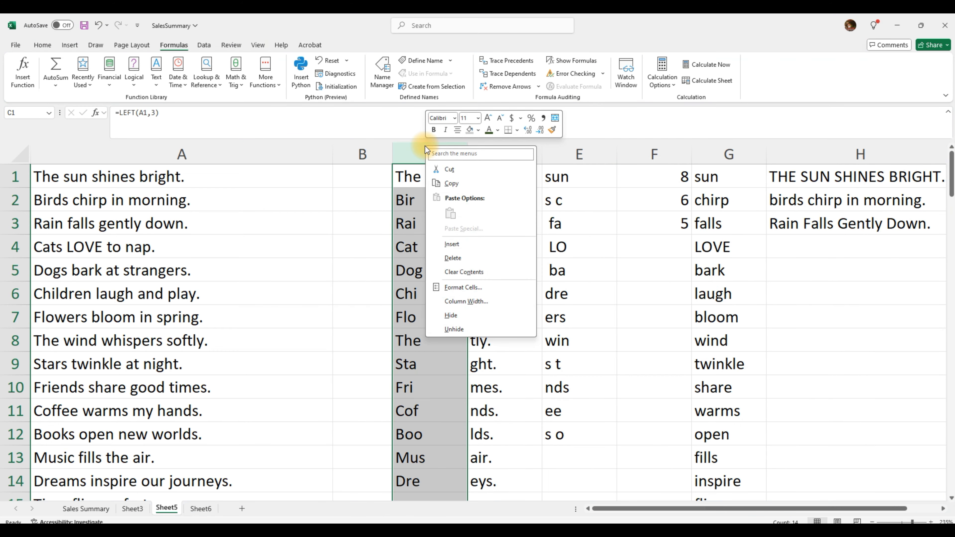
{"action": "left_click", "coordinate": [453, 245]}
{"action": "left_click", "coordinate": [360, 181]}
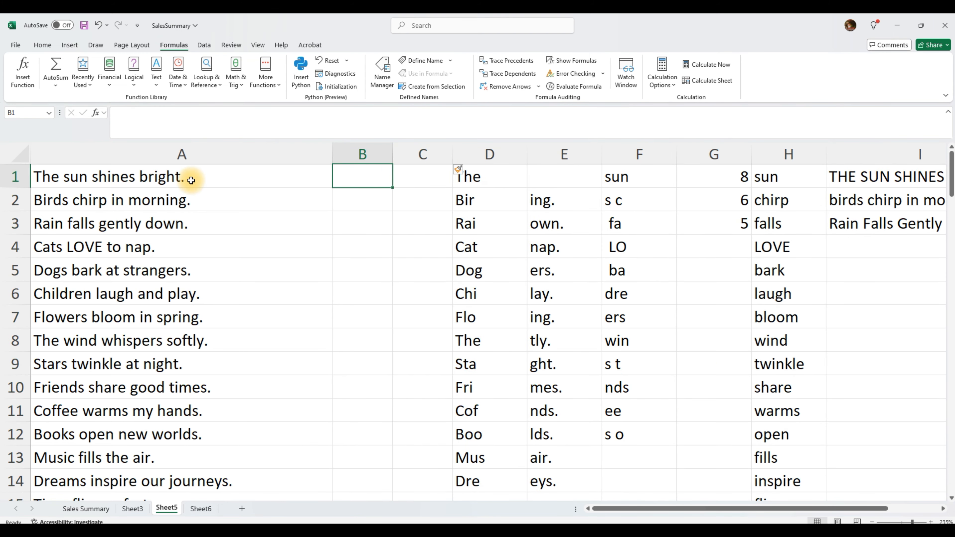
Step: Check the trailing spaces after the sentence in A1, and count that cell's characters in B1 with =LEN(A1)
{"action": "left_click", "coordinate": [202, 176]}
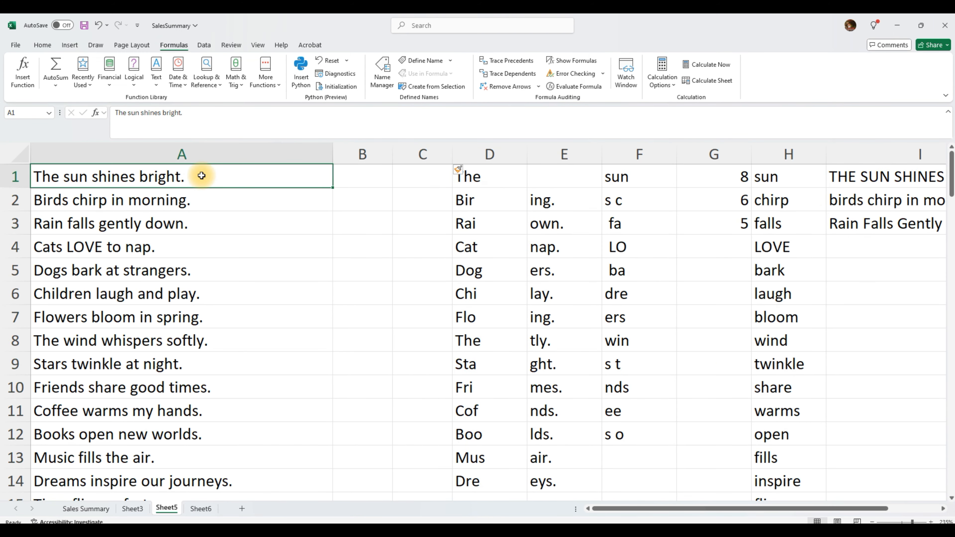
{"action": "left_click", "coordinate": [211, 112]}
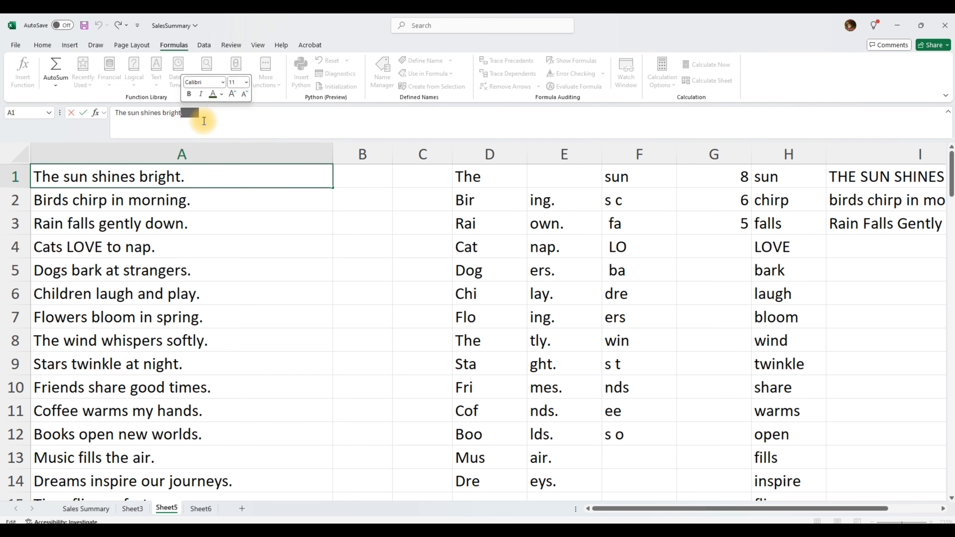
{"action": "key", "text": "Escape"}
{"action": "left_click", "coordinate": [359, 178]}
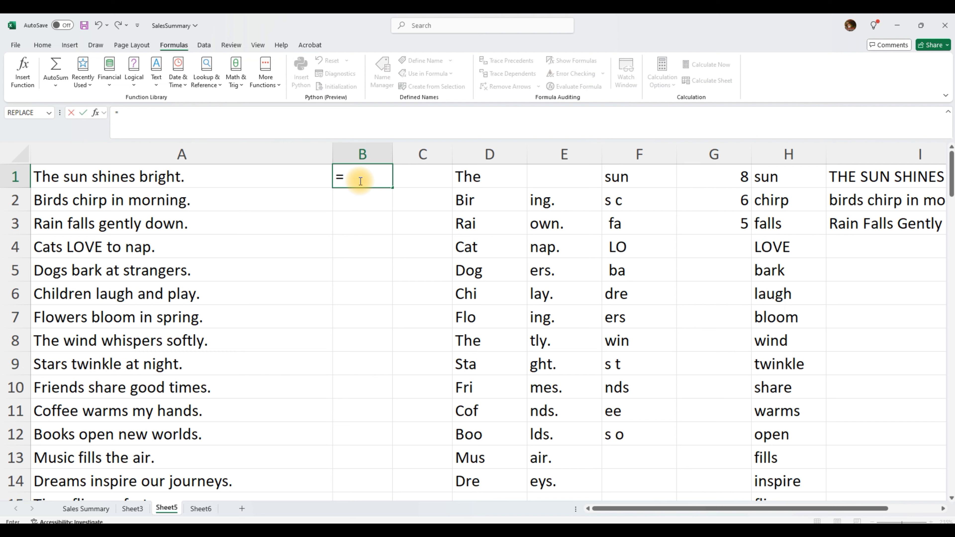
{"action": "type", "text": "=length("}
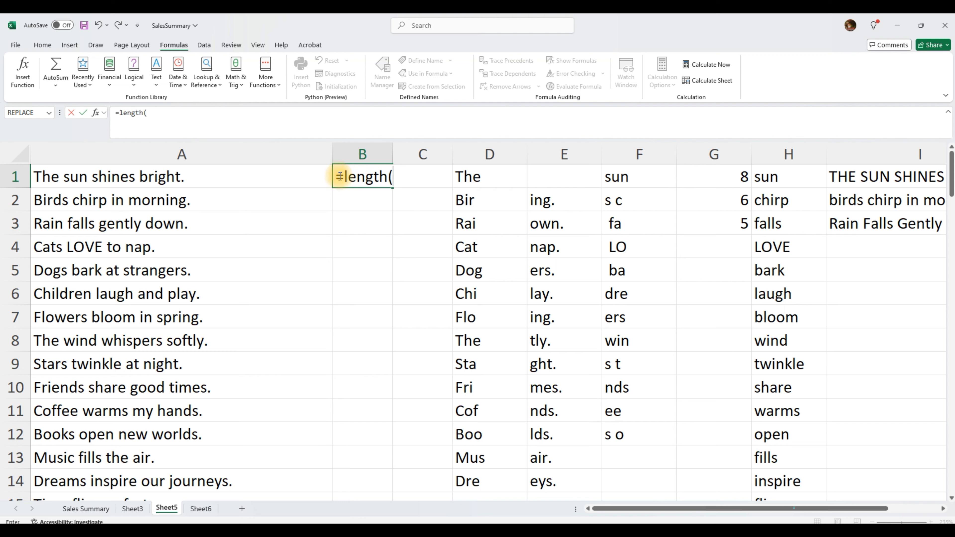
{"action": "left_click", "coordinate": [365, 176]}
{"action": "key", "text": "Delete"}
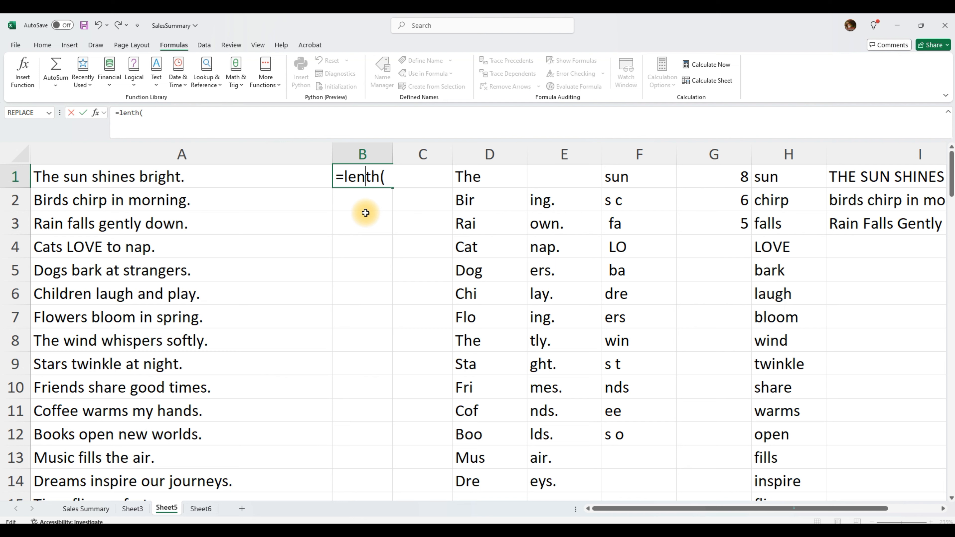
{"action": "key", "text": "Delete"}
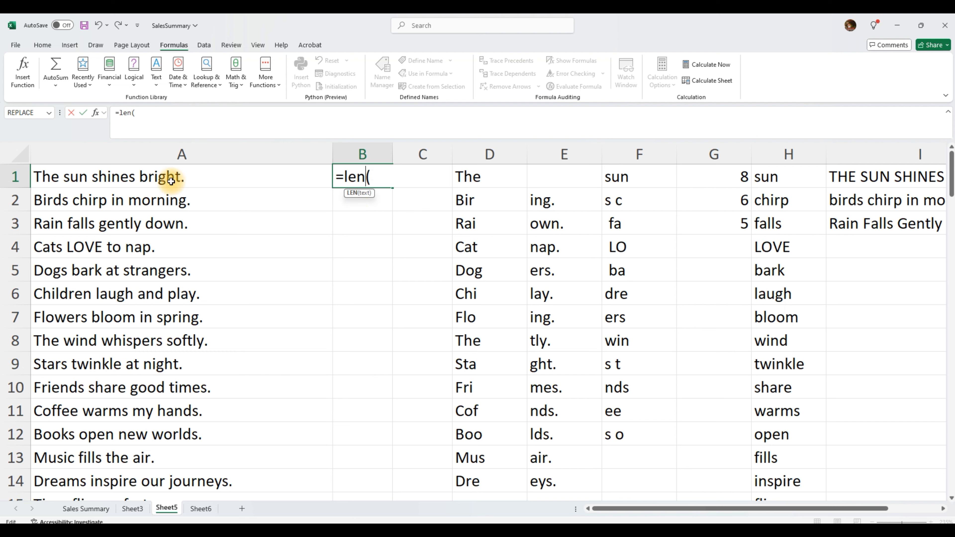
{"action": "key", "text": "Return"}
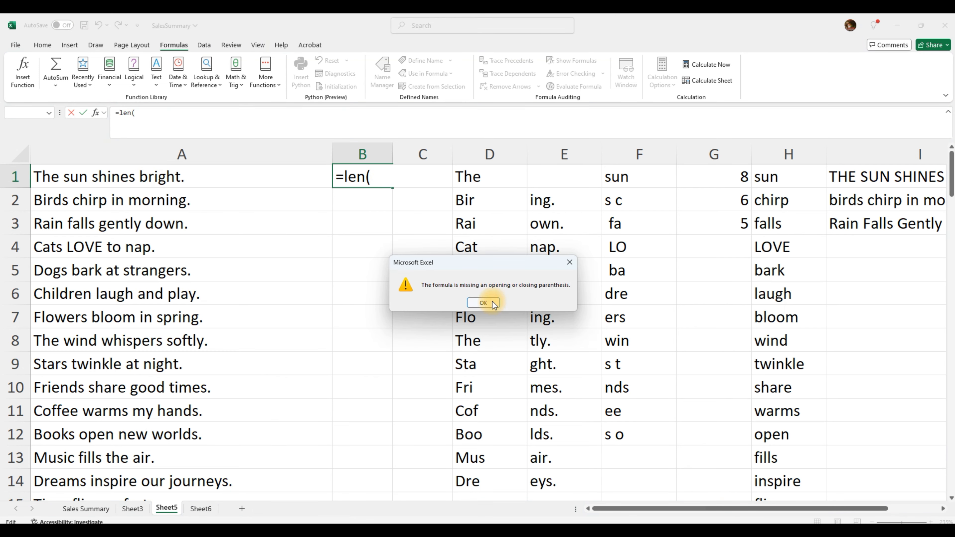
{"action": "left_click", "coordinate": [483, 302]}
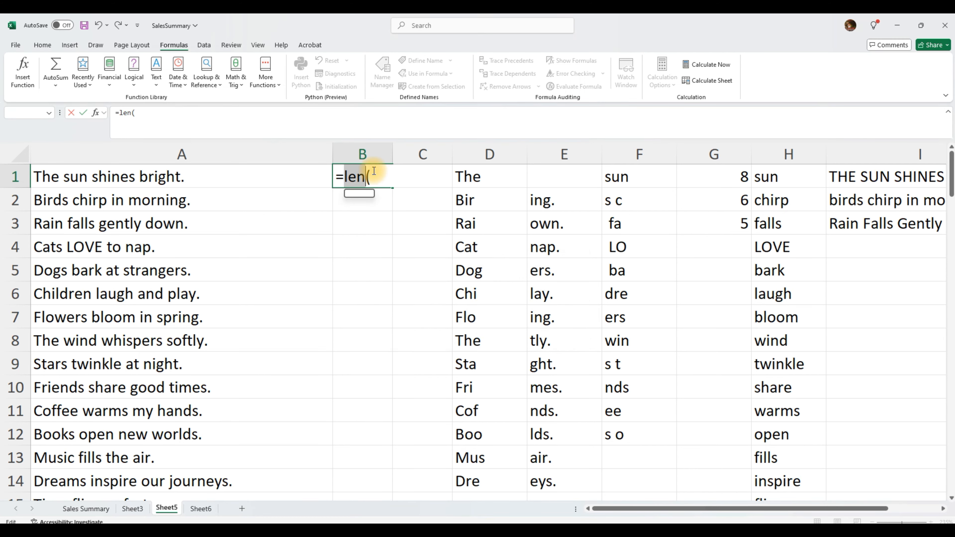
{"action": "left_click", "coordinate": [118, 177]}
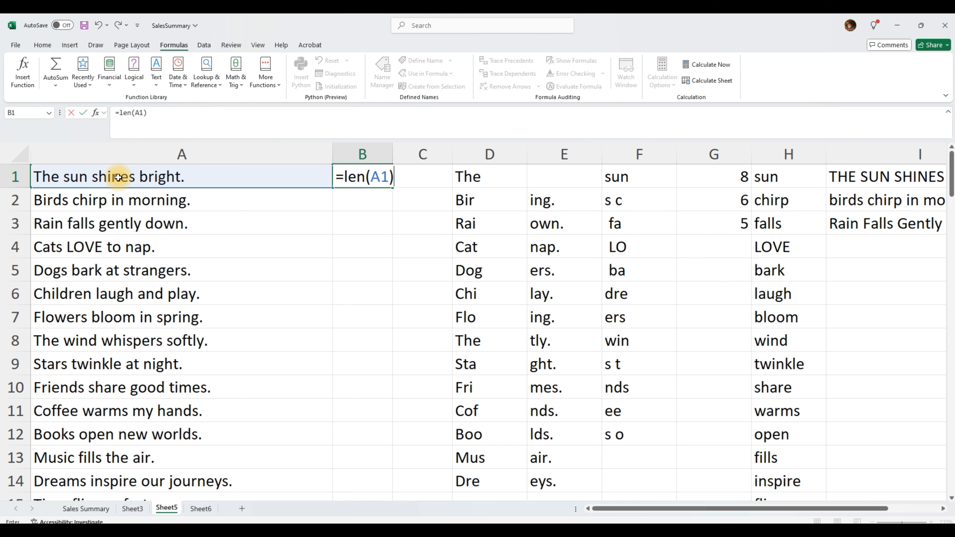
{"action": "key", "text": "Return"}
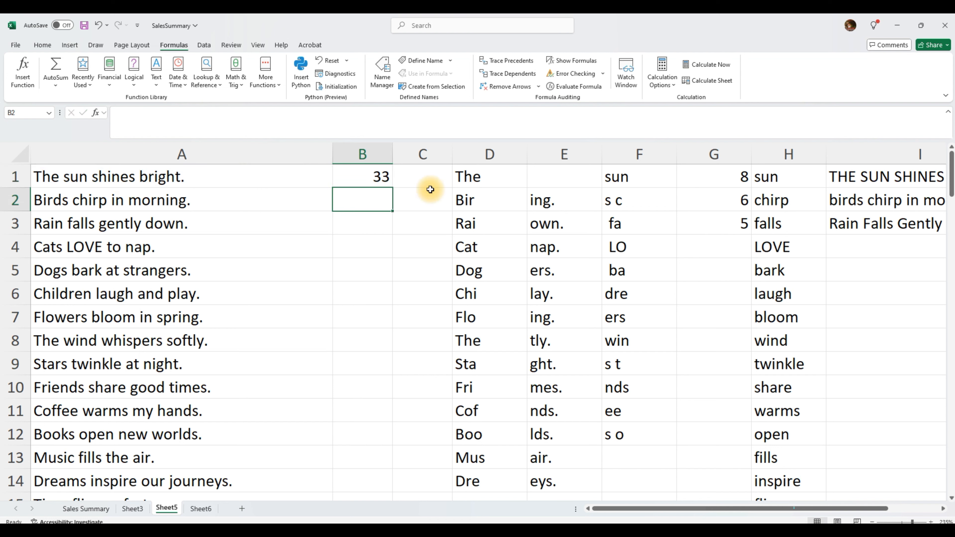
Step: Enter =TRIM(A1) in C1 to remove the extra spaces, and widen column C to fit the whole sentence
{"action": "left_click", "coordinate": [421, 175]}
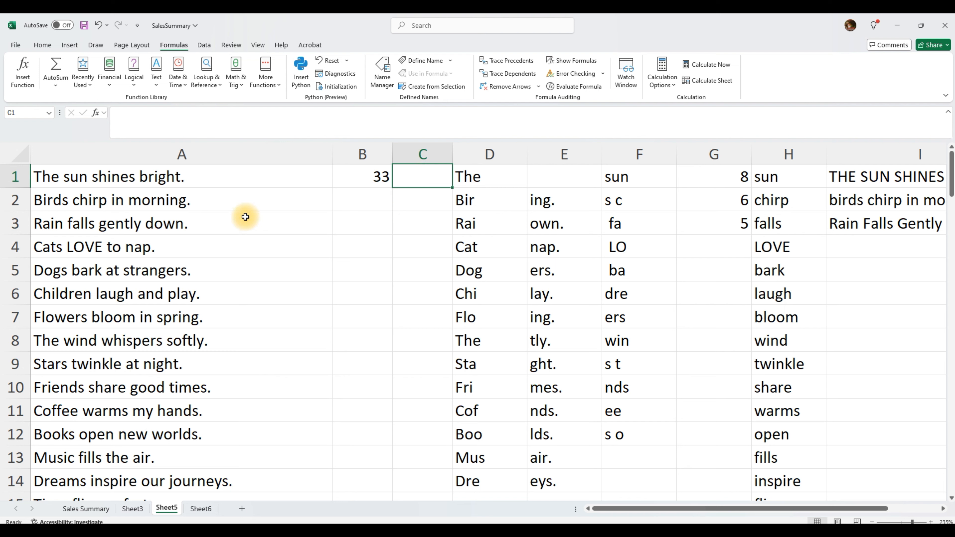
{"action": "type", "text": "=trim"}
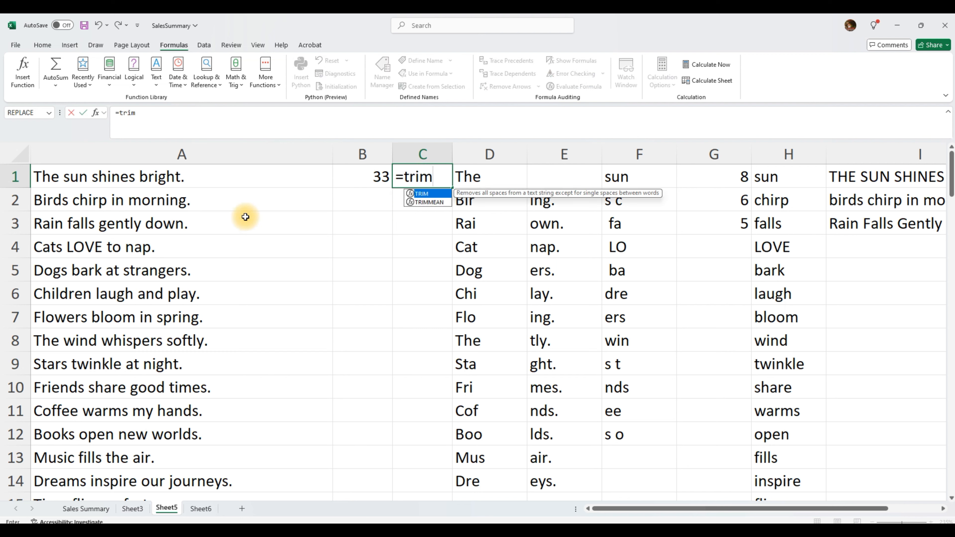
{"action": "type", "text": "("}
{"action": "left_click", "coordinate": [127, 173]}
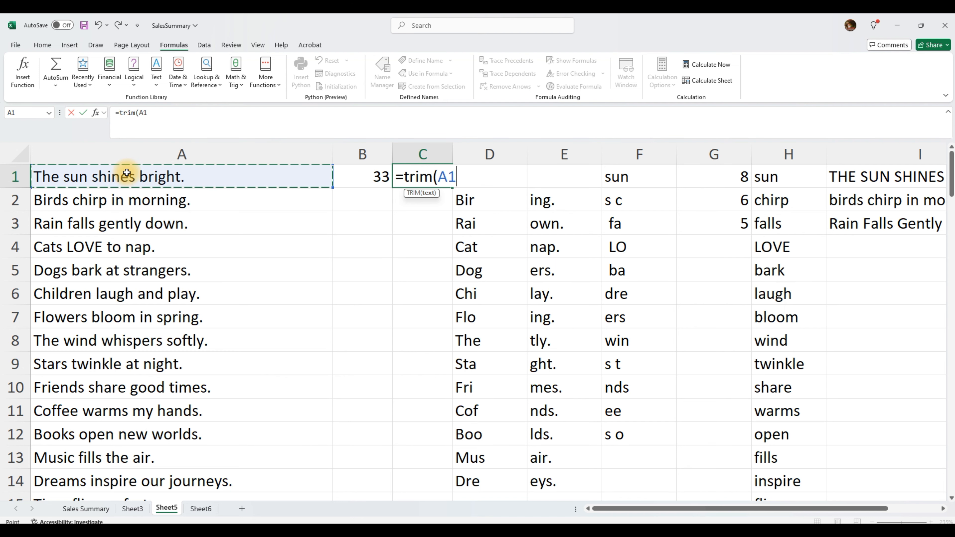
{"action": "type", "text": ")"}
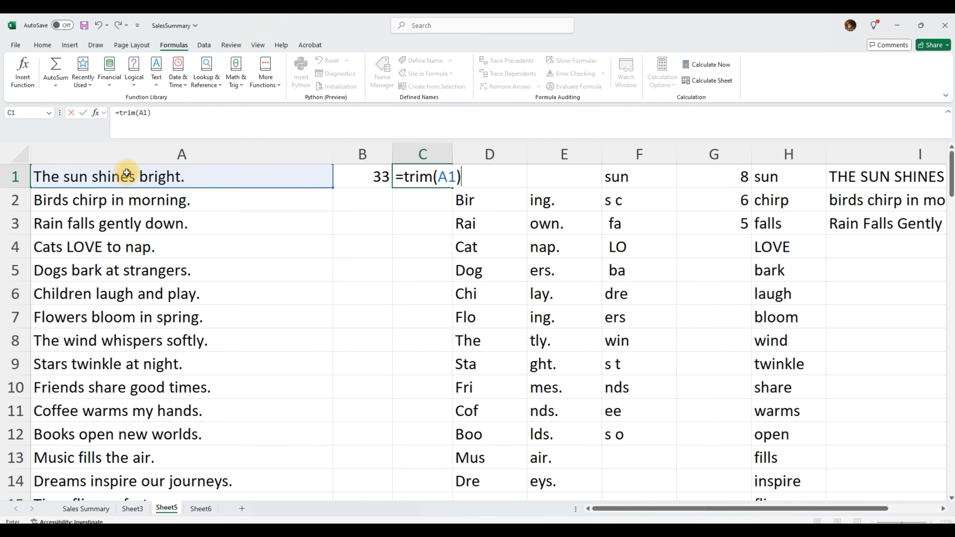
{"action": "key", "text": "Return"}
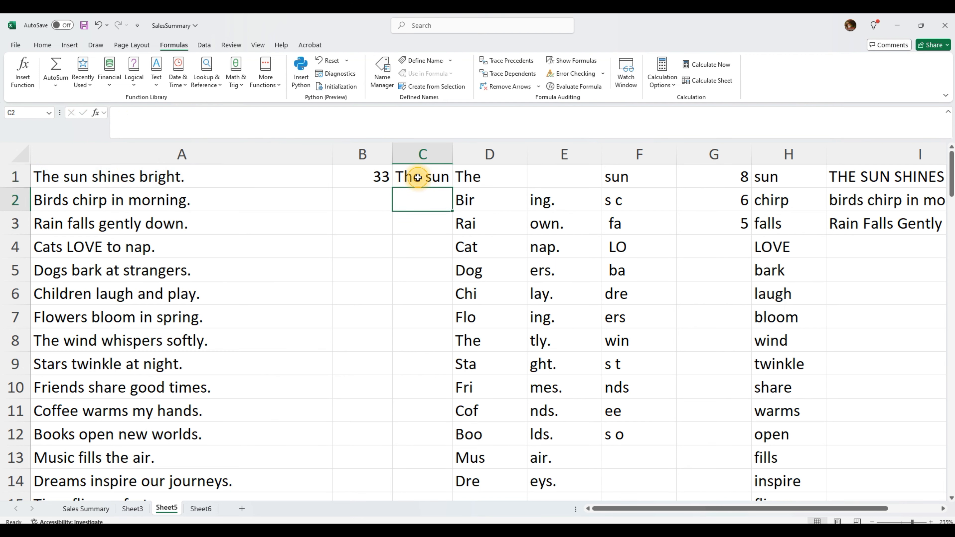
{"action": "left_click", "coordinate": [421, 177]}
{"action": "left_click_drag", "start_coordinate": [454, 150], "coordinate": [576, 155]}
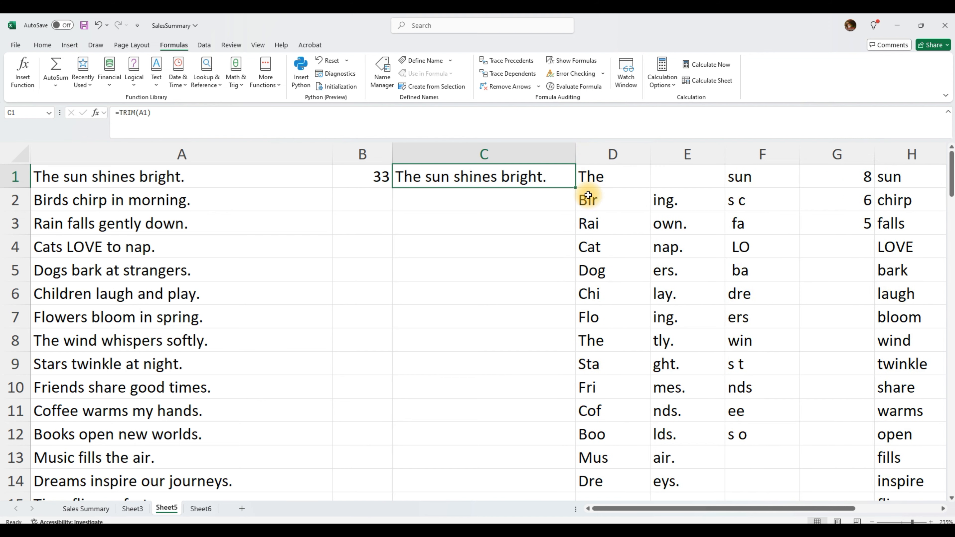
Step: Insert a blank column between the TRIM result in column C and the LEFT results
{"action": "left_click", "coordinate": [605, 151]}
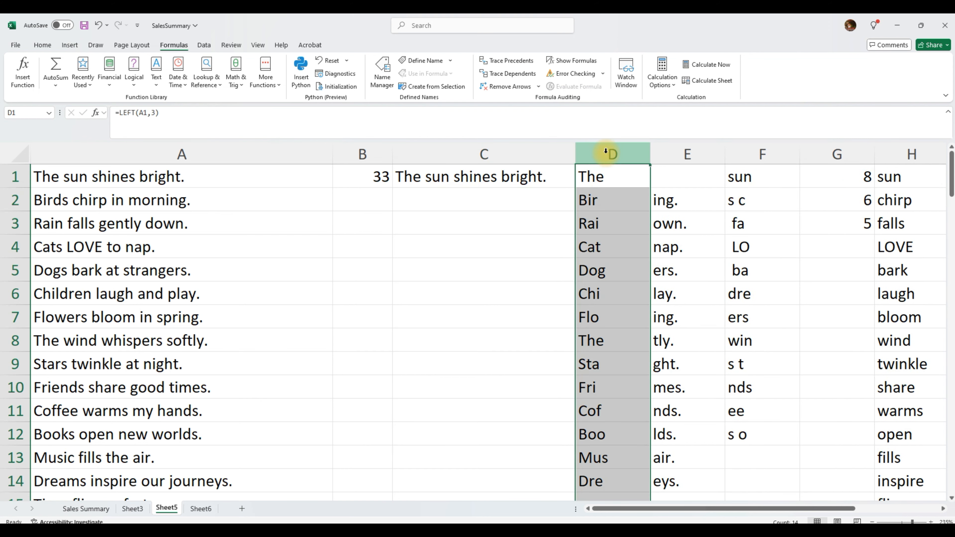
{"action": "right_click", "coordinate": [605, 151]}
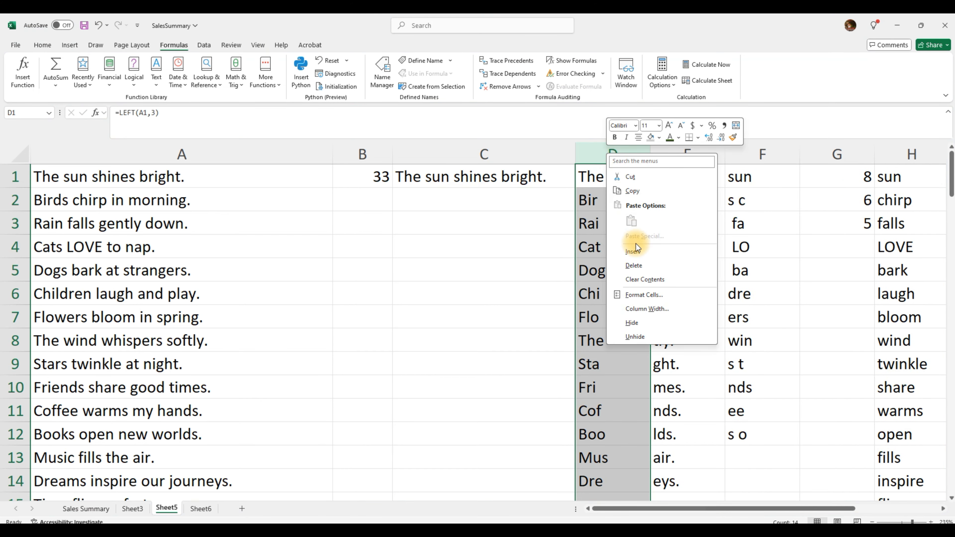
{"action": "left_click", "coordinate": [635, 255]}
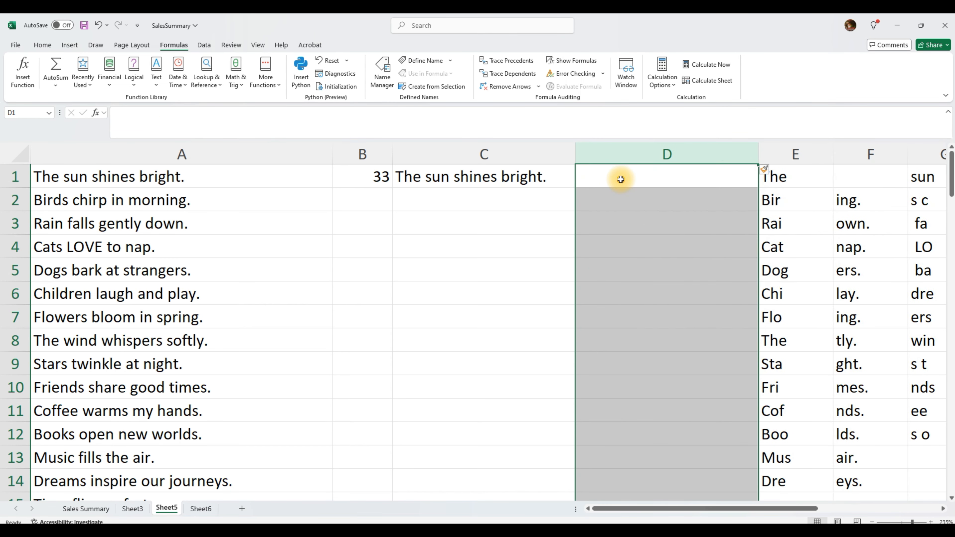
{"action": "left_click", "coordinate": [620, 178]}
{"action": "type", "text": "="}
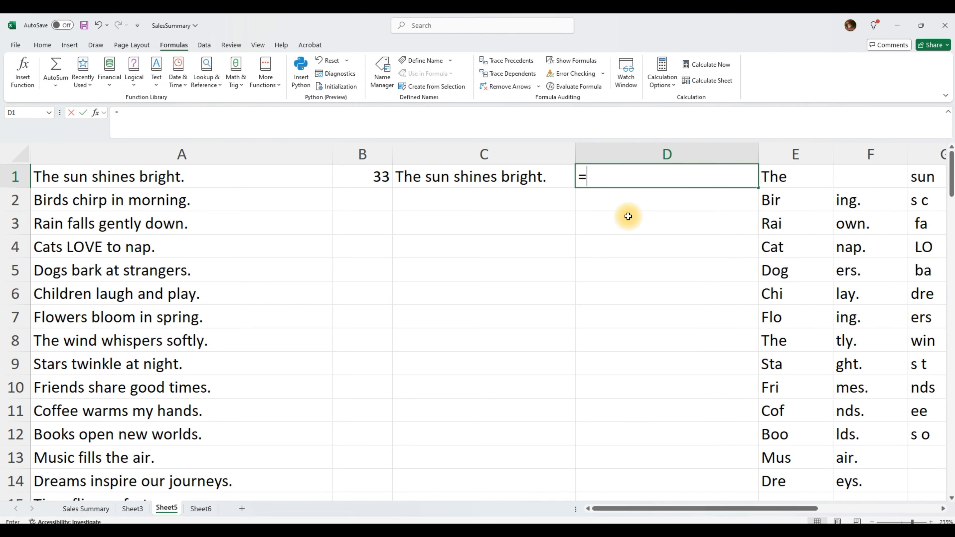
{"action": "type", "text": "k"}
{"action": "key", "text": "BackSpace"}
{"action": "type", "text": "len"}
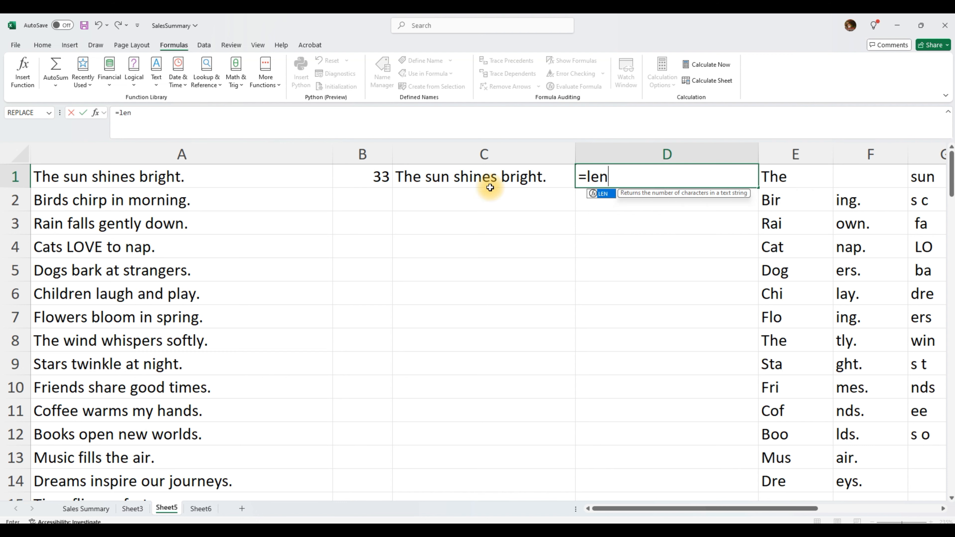
{"action": "left_click", "coordinate": [457, 176]}
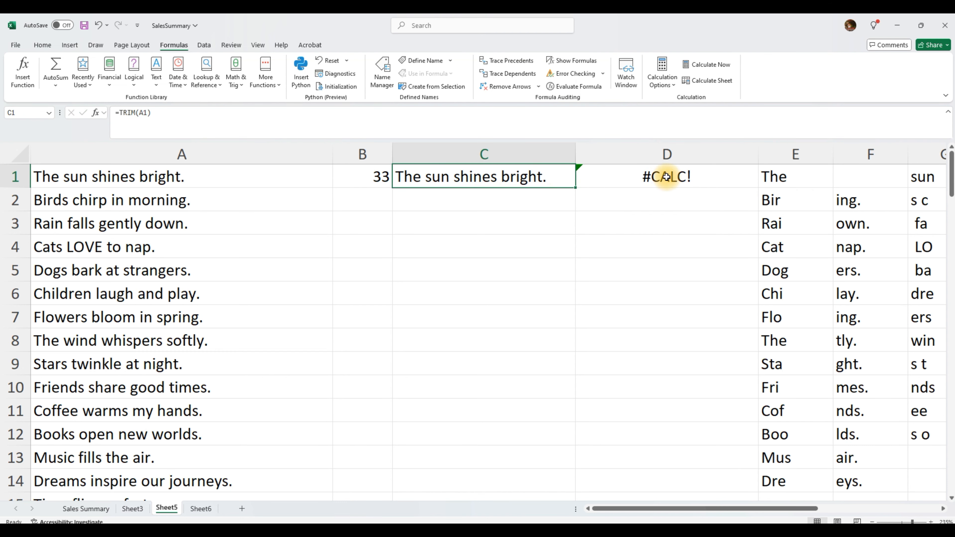
Step: Enter =LEN(C1) in D1 to count the characters of the trimmed sentence, replacing the incomplete formula there
{"action": "left_click", "coordinate": [658, 178]}
{"action": "double_click", "coordinate": [657, 178]}
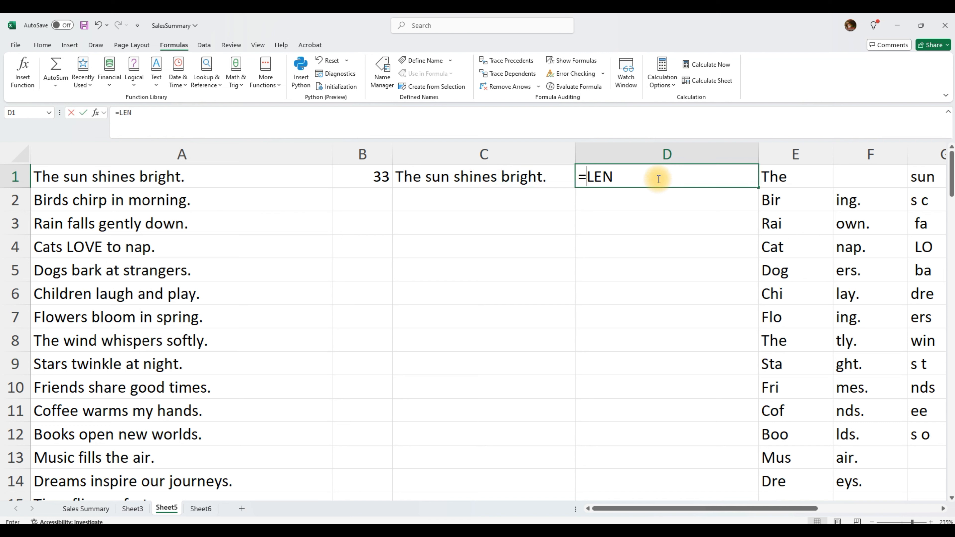
{"action": "key", "text": "BackSpace"}
{"action": "key", "text": "BackSpace"}
{"action": "key", "text": "BackSpace"}
{"action": "type", "text": "len"}
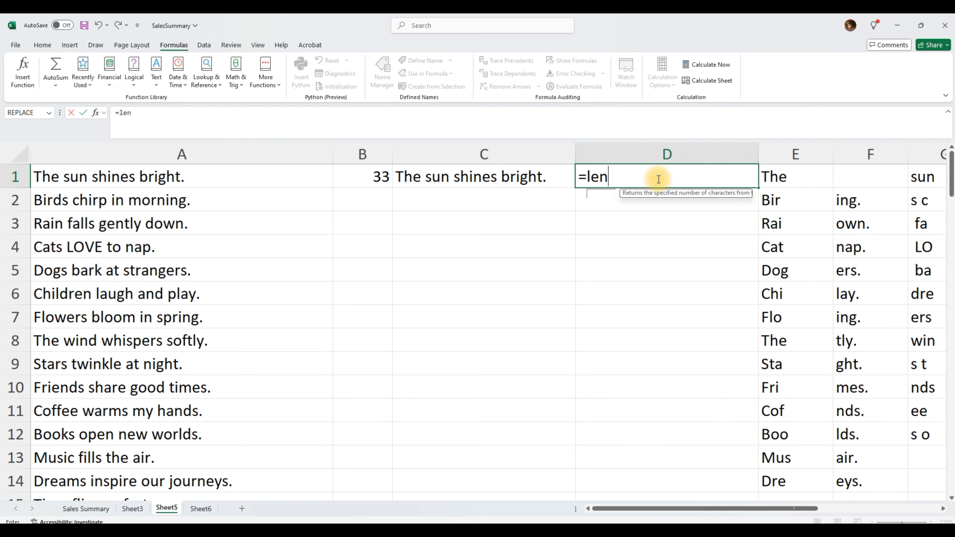
{"action": "type", "text": "("}
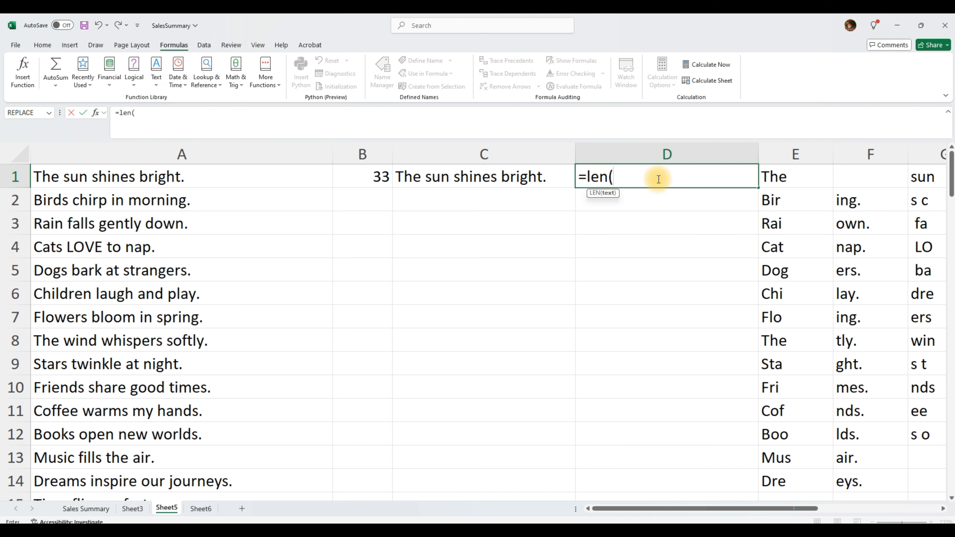
{"action": "left_click", "coordinate": [480, 177]}
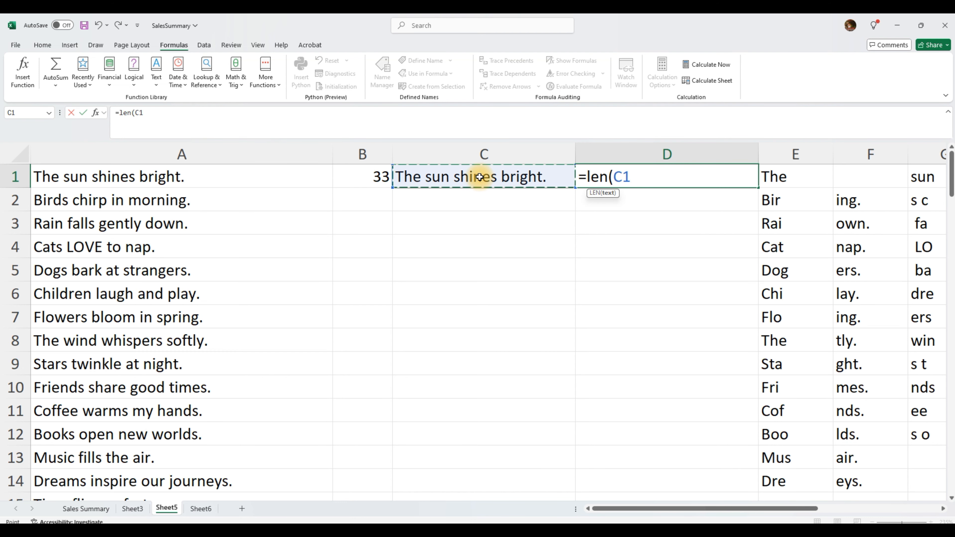
{"action": "type", "text": ")"}
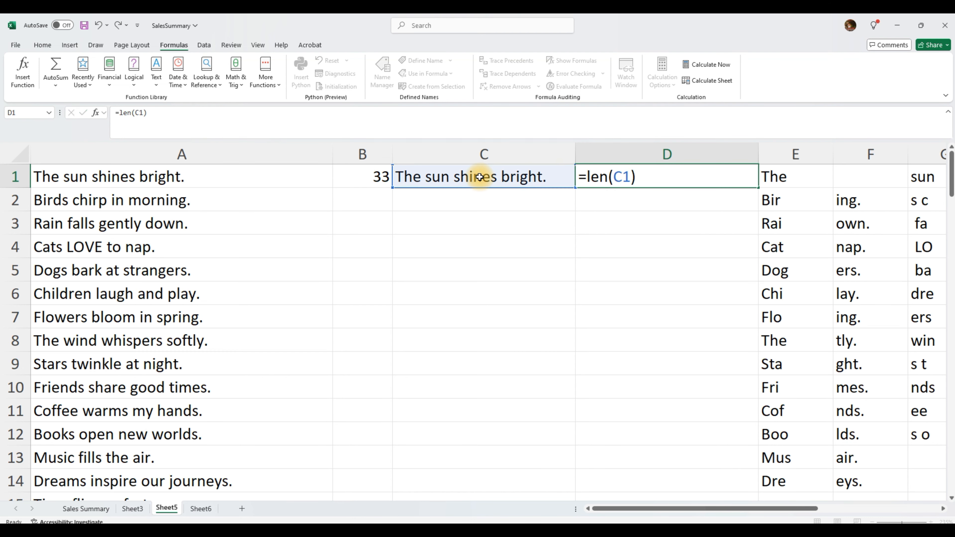
{"action": "key", "text": "Return"}
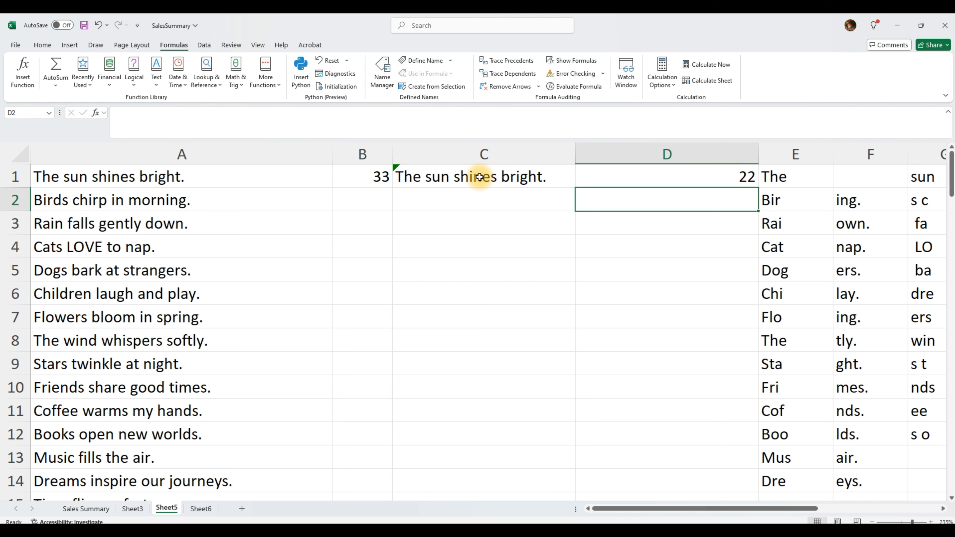
Step: Compare the original sentence, its length, the TRIM formula and the trimmed length across A1:D1, leaving the formulas unedited
{"action": "left_click", "coordinate": [649, 184]}
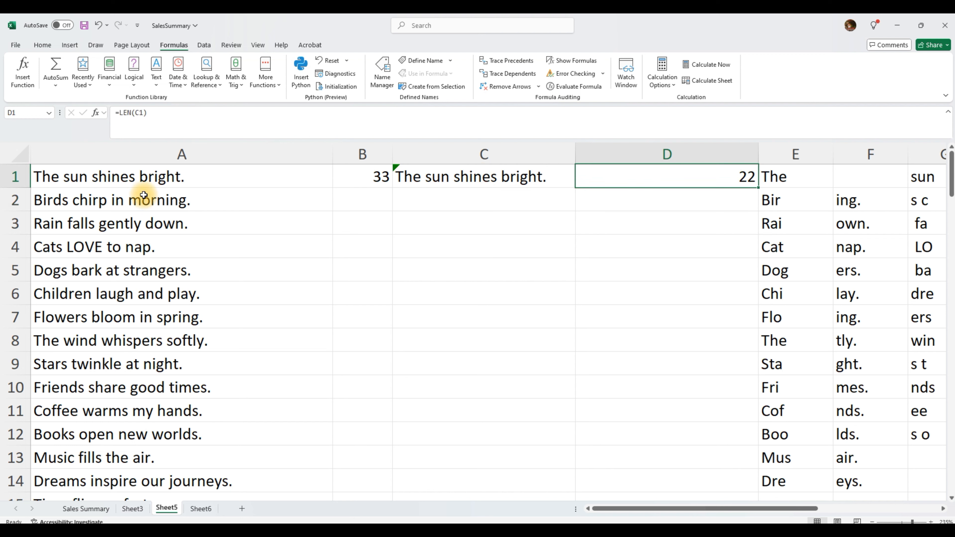
{"action": "left_click", "coordinate": [67, 176]}
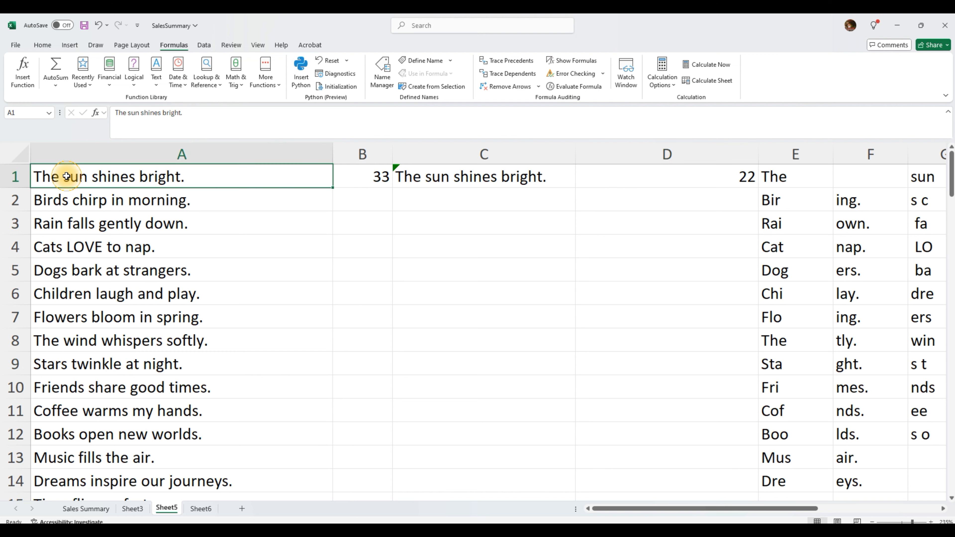
{"action": "left_click", "coordinate": [362, 181]}
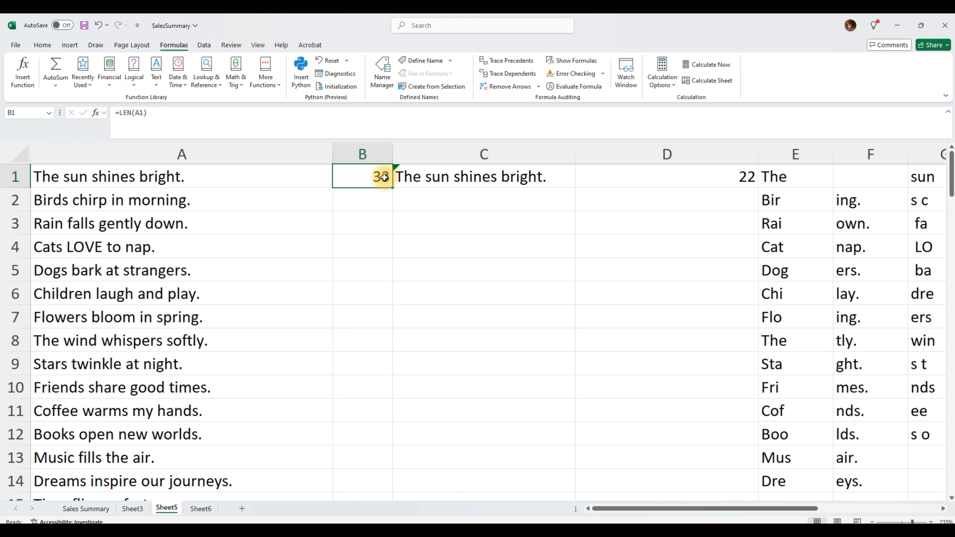
{"action": "left_click", "coordinate": [489, 176]}
{"action": "left_click", "coordinate": [636, 178]}
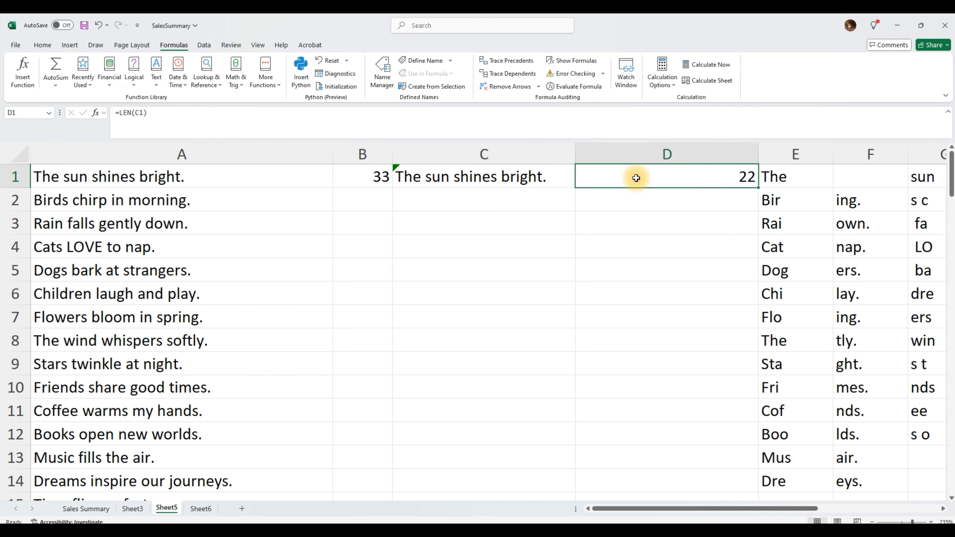
{"action": "left_click", "coordinate": [431, 177]}
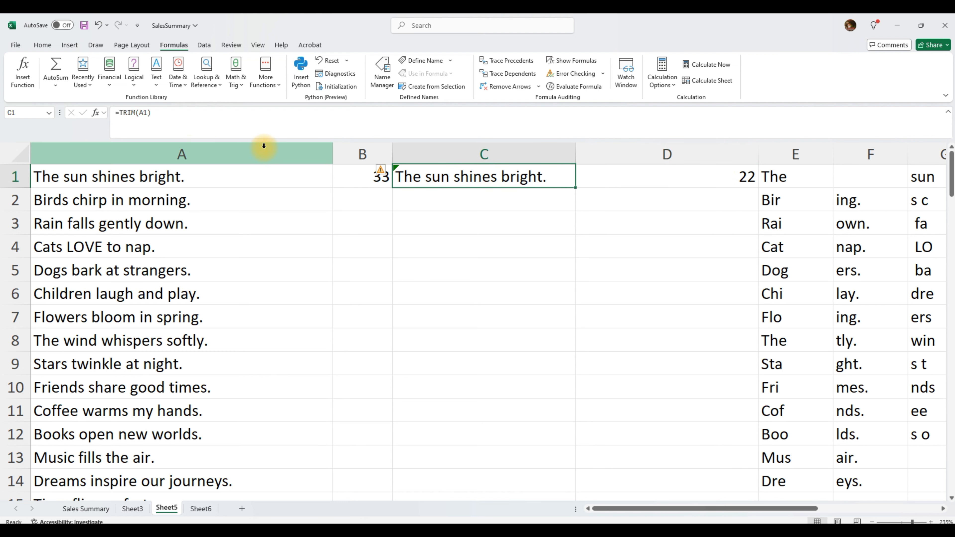
{"action": "left_click_drag", "start_coordinate": [160, 118], "coordinate": [79, 106]}
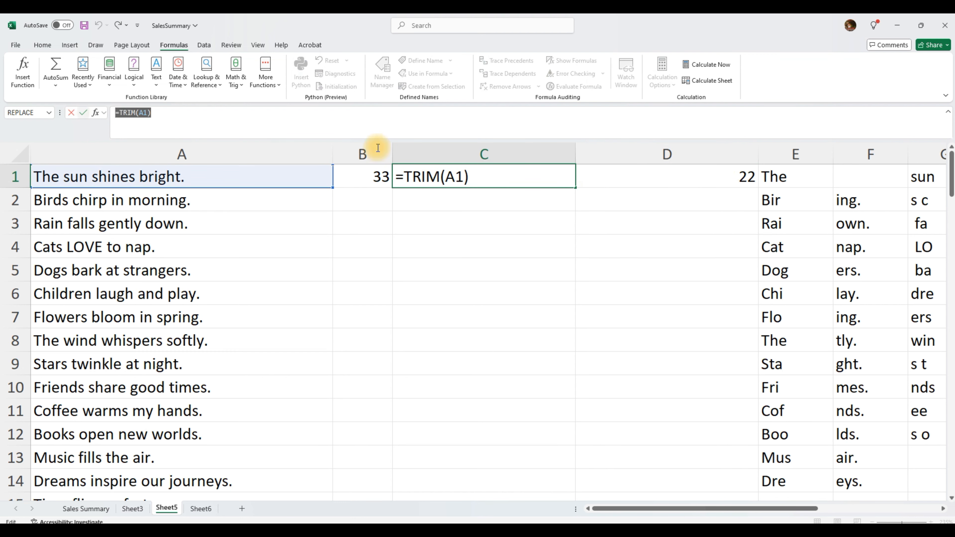
{"action": "type", "text": "="}
{"action": "left_click", "coordinate": [678, 181]}
{"action": "key", "text": "Escape"}
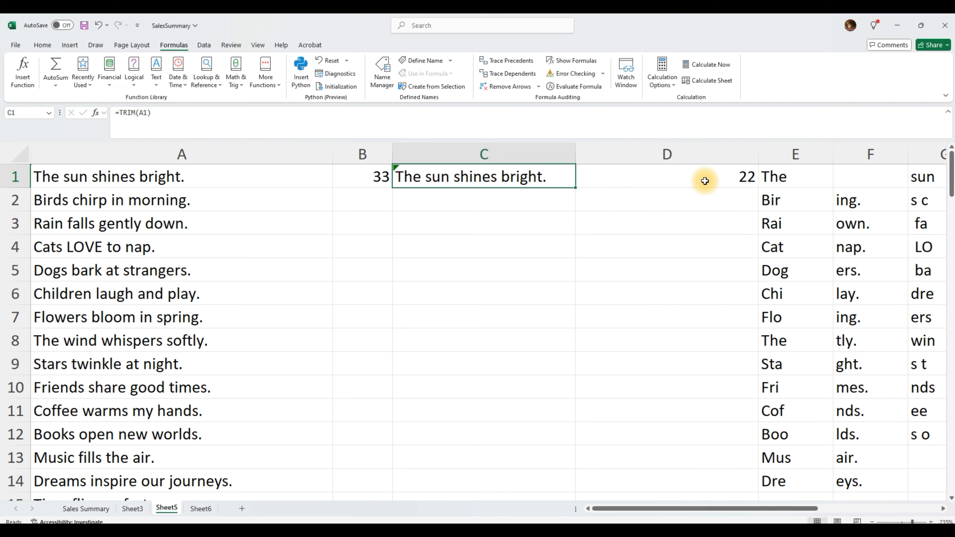
Step: Copy the TRIM result in C1 and paste it into C9 as values only, without the formula
{"action": "left_click", "coordinate": [702, 179]}
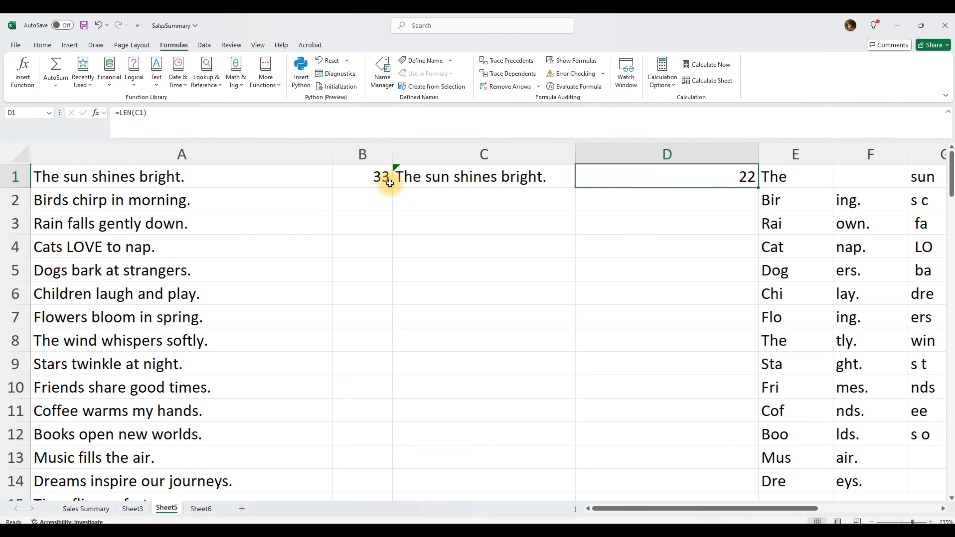
{"action": "left_click", "coordinate": [479, 178]}
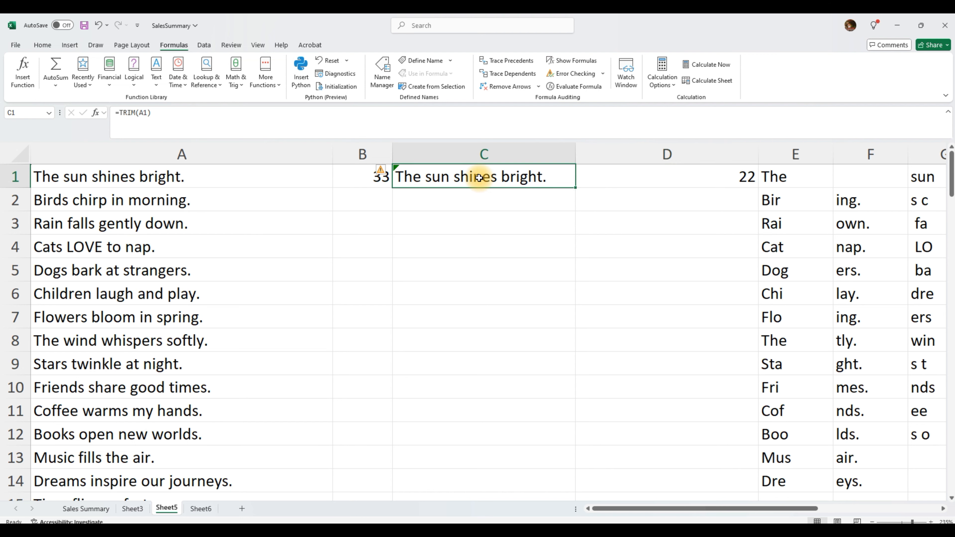
{"action": "right_click", "coordinate": [479, 178]}
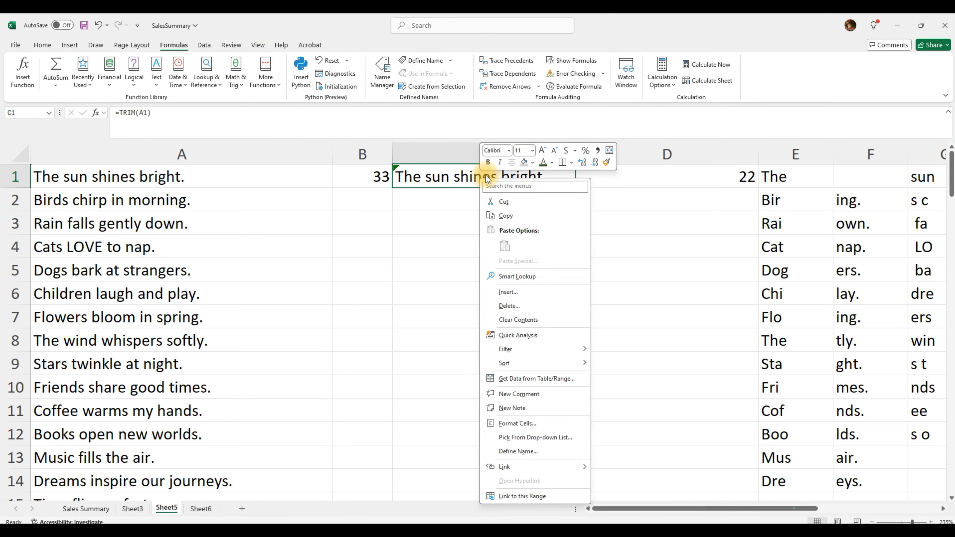
{"action": "left_click", "coordinate": [505, 216]}
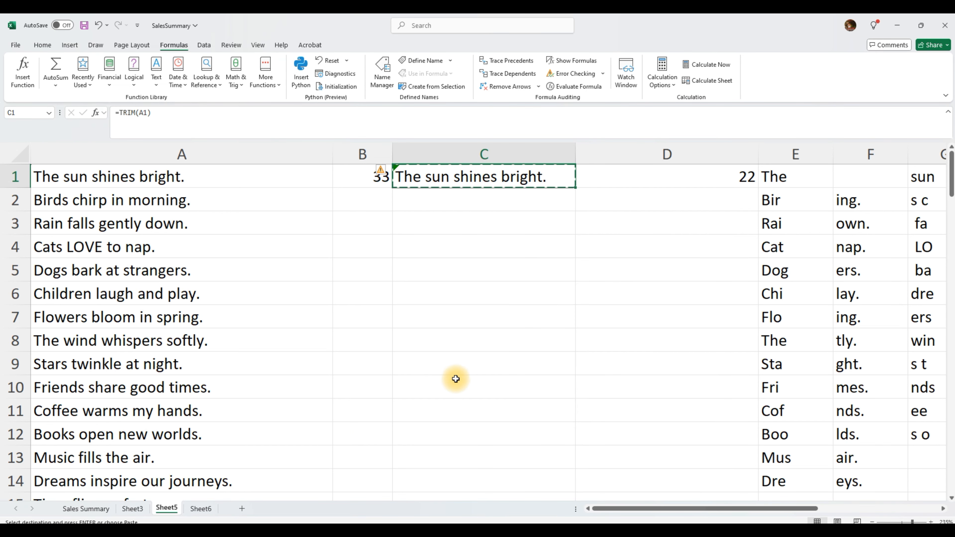
{"action": "left_click", "coordinate": [450, 368]}
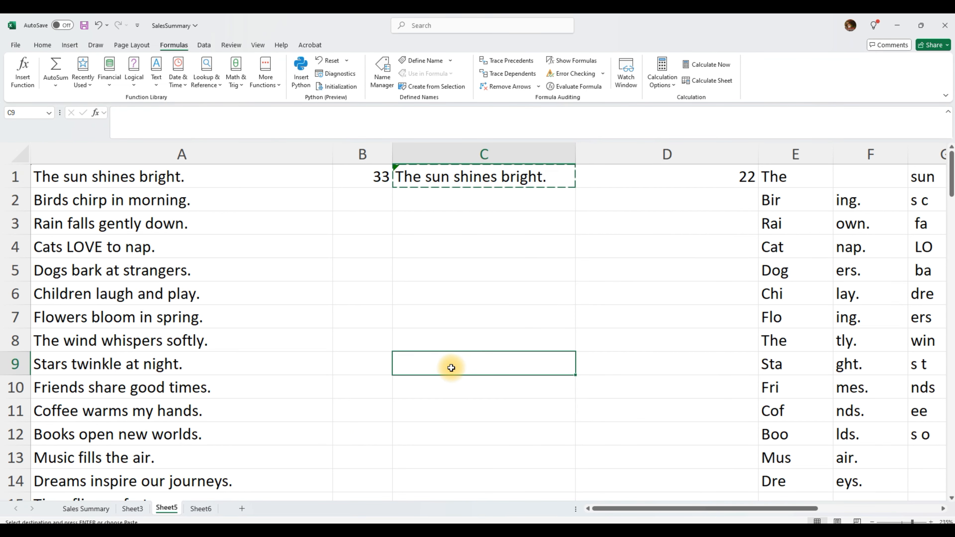
{"action": "right_click", "coordinate": [451, 368]}
{"action": "left_click", "coordinate": [492, 111]}
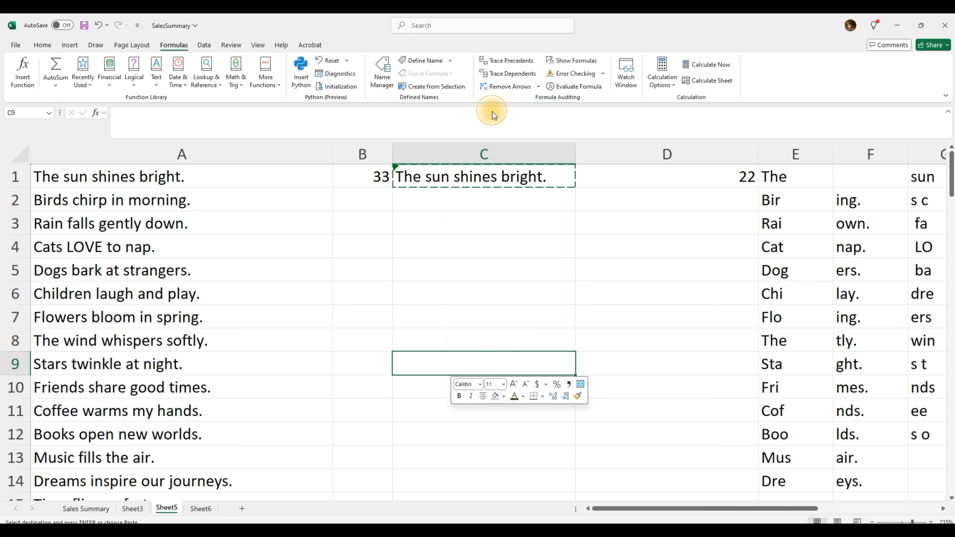
{"action": "key", "text": "Escape"}
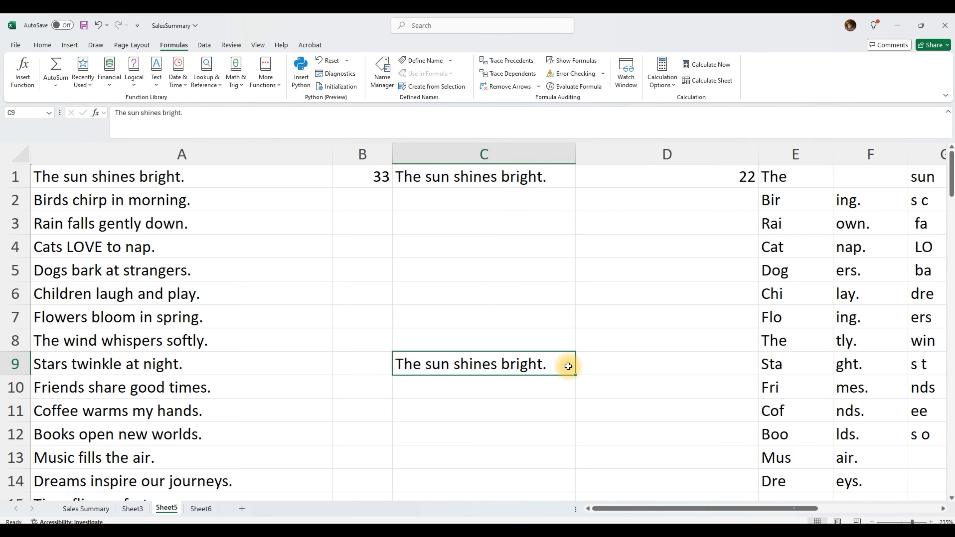
Step: Compare the underlying contents of C9, A1 and C1 to see which cells hold plain text and which holds a formula
{"action": "left_click", "coordinate": [208, 116]}
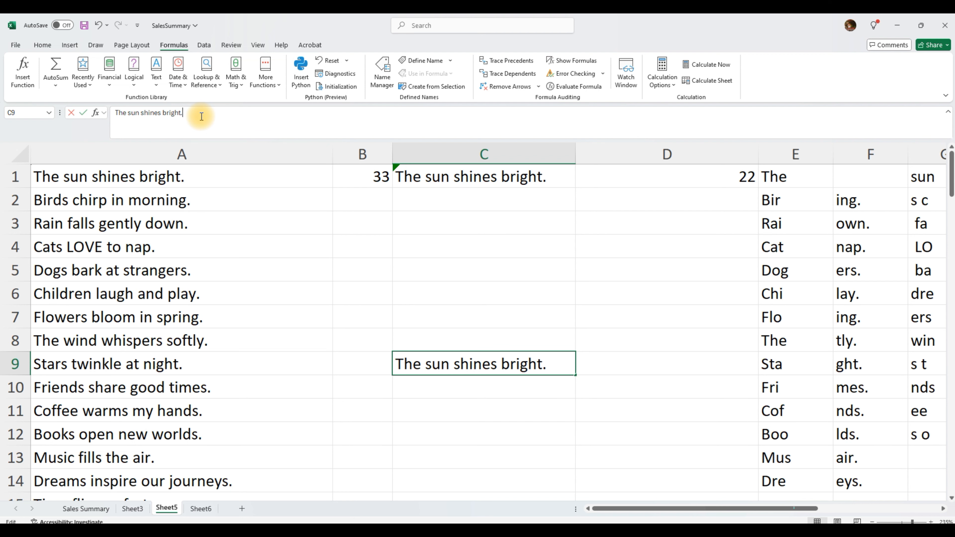
{"action": "left_click_drag", "start_coordinate": [201, 117], "coordinate": [87, 109]}
{"action": "key", "text": "Escape"}
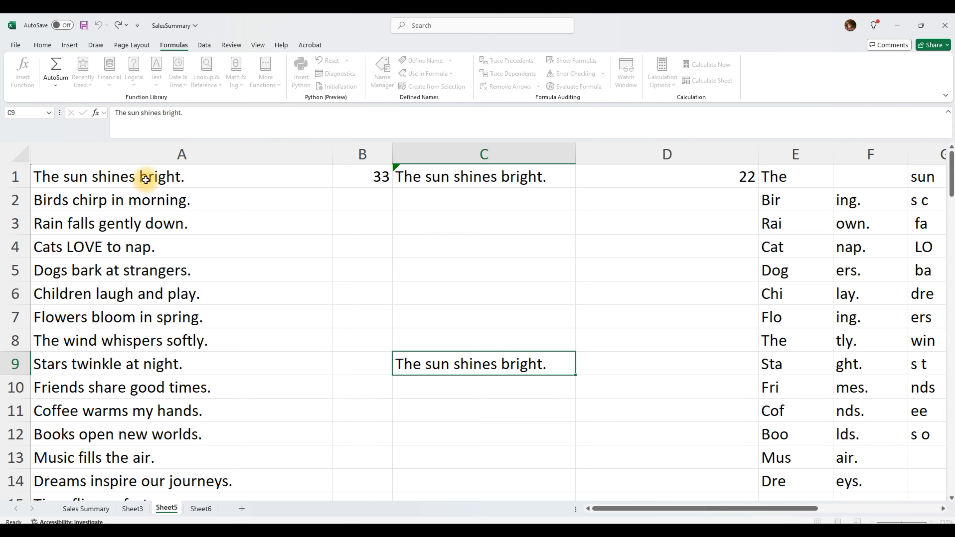
{"action": "left_click", "coordinate": [146, 179]}
{"action": "left_click", "coordinate": [230, 116]}
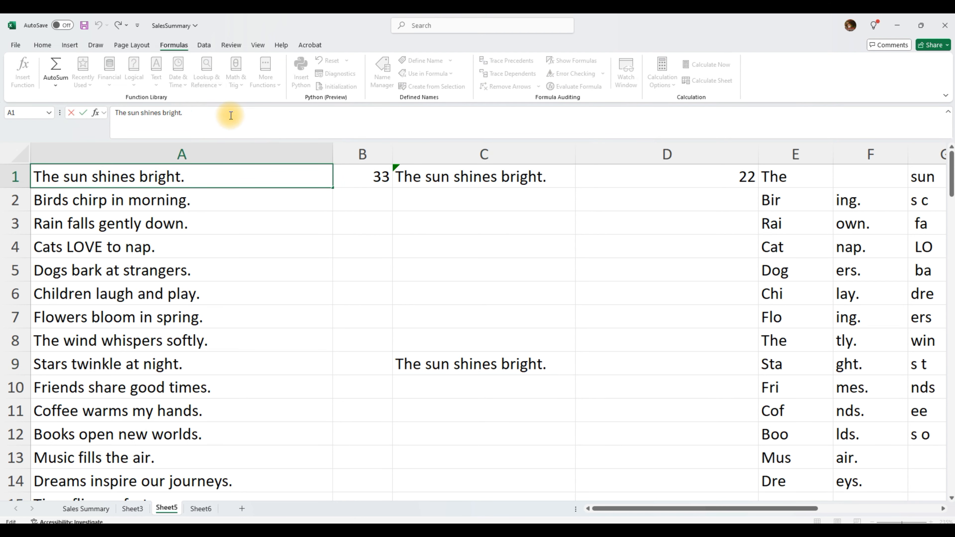
{"action": "left_click_drag", "start_coordinate": [230, 115], "coordinate": [22, 112]}
{"action": "key", "text": "Escape"}
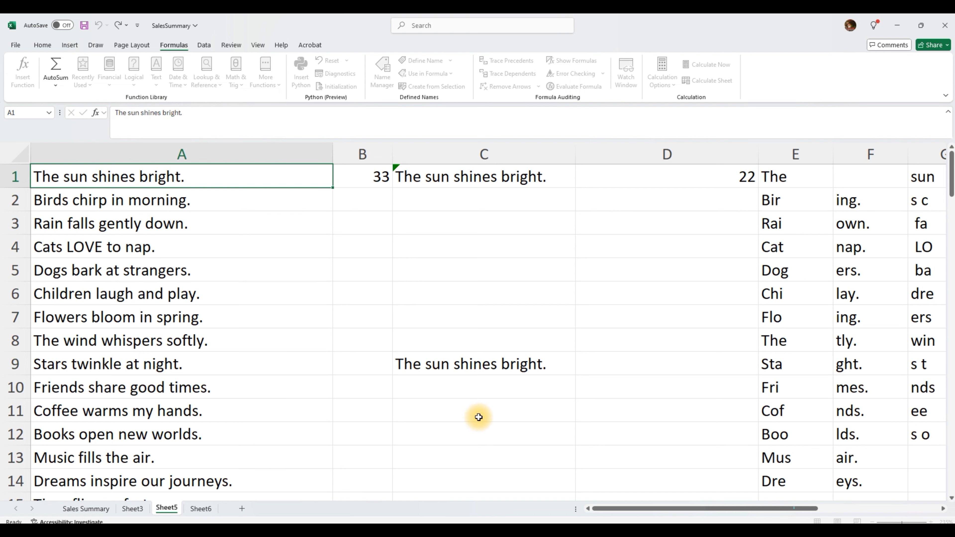
{"action": "left_click", "coordinate": [437, 363]}
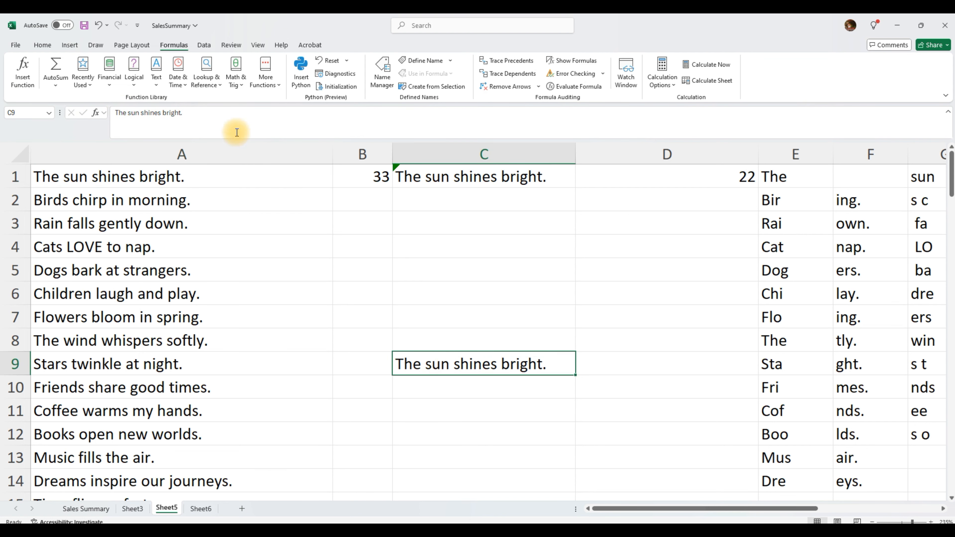
{"action": "left_click_drag", "start_coordinate": [243, 112], "coordinate": [97, 113]}
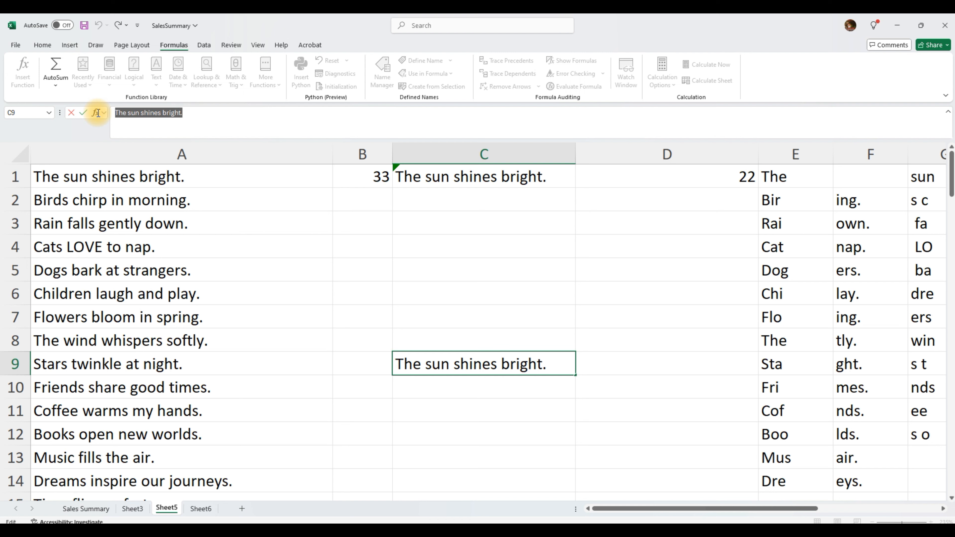
{"action": "left_click", "coordinate": [496, 180]}
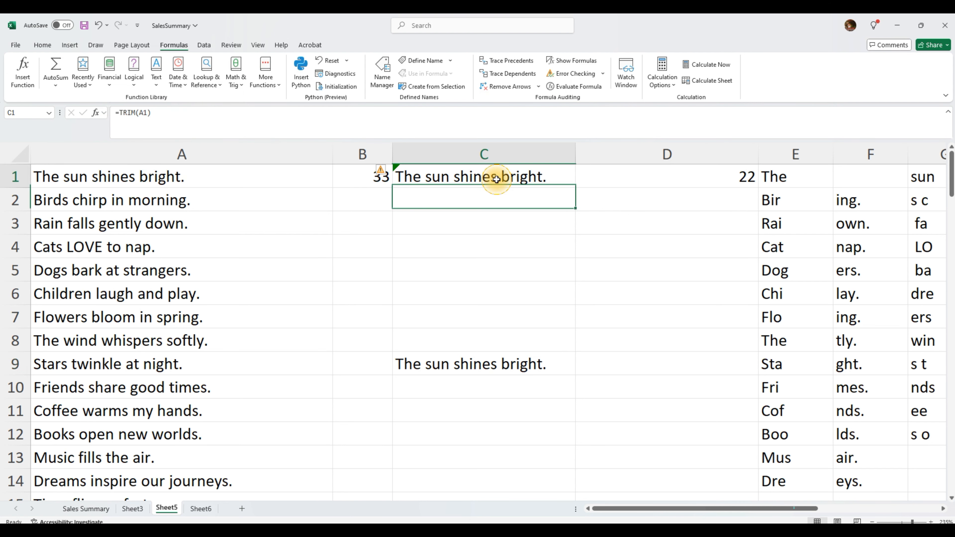
{"action": "left_click_drag", "start_coordinate": [151, 113], "coordinate": [24, 112]}
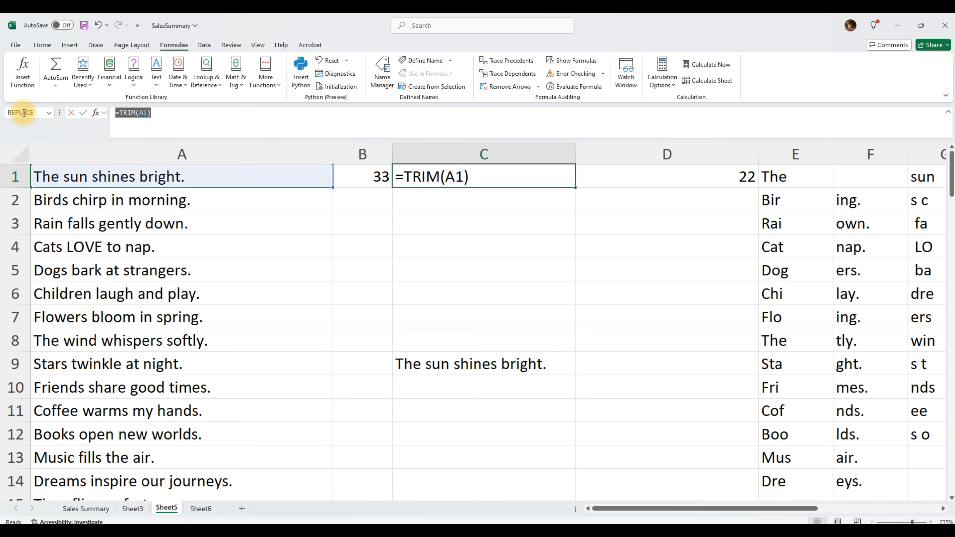
{"action": "key", "text": "Escape"}
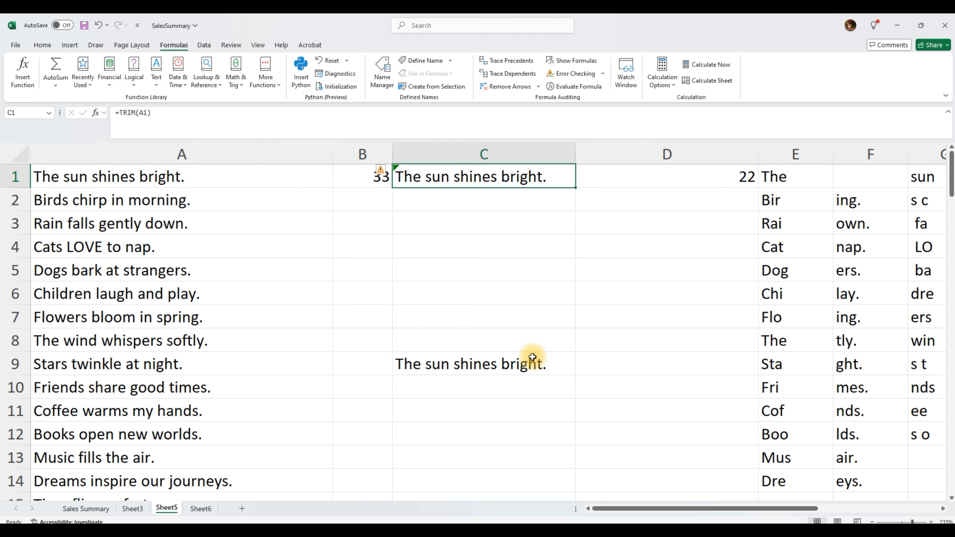
Step: Switch to the Sales Summary sheet and locate the Date column and the empty Month Number, Month Name and Year columns
{"action": "left_click", "coordinate": [900, 514]}
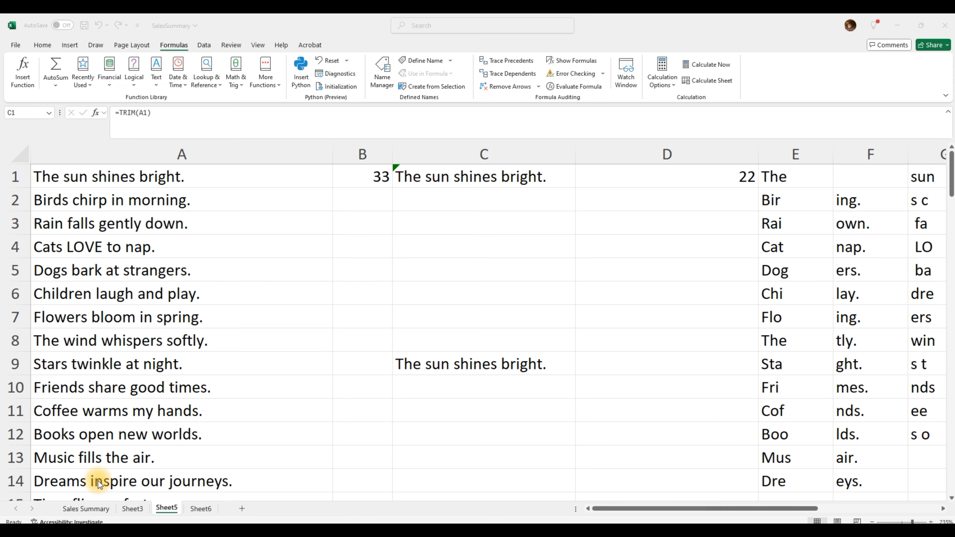
{"action": "left_click", "coordinate": [79, 509]}
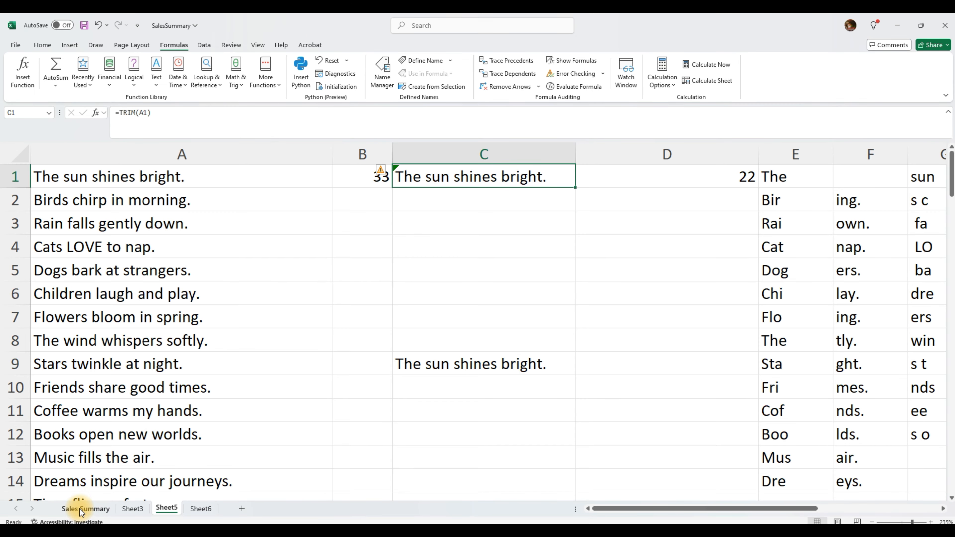
{"action": "left_click", "coordinate": [80, 509]}
{"action": "left_click", "coordinate": [409, 184]}
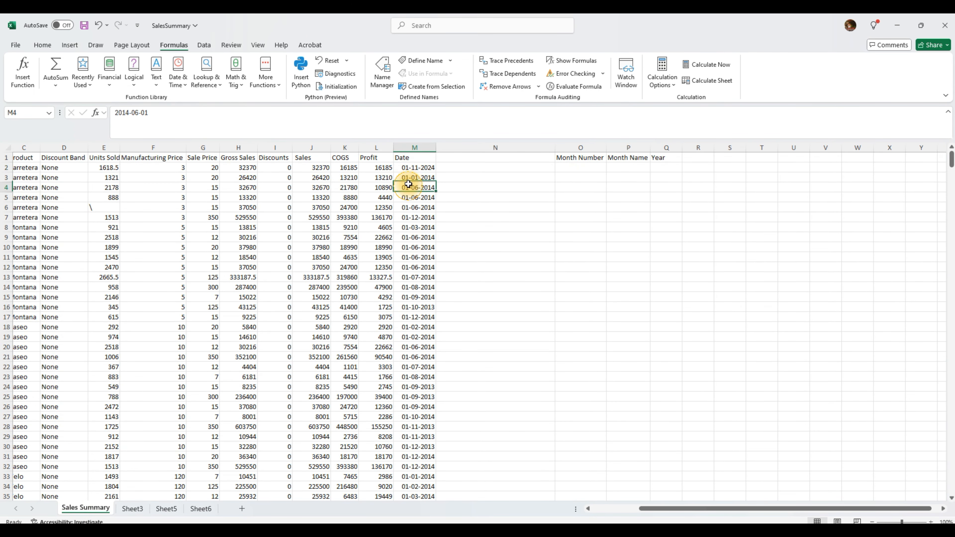
{"action": "left_click", "coordinate": [412, 160]}
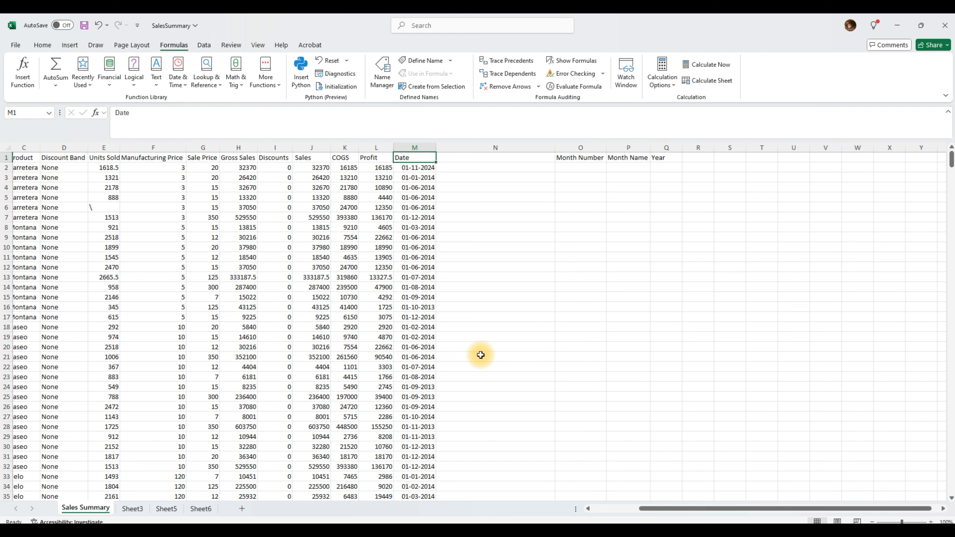
{"action": "left_click", "coordinate": [496, 169]}
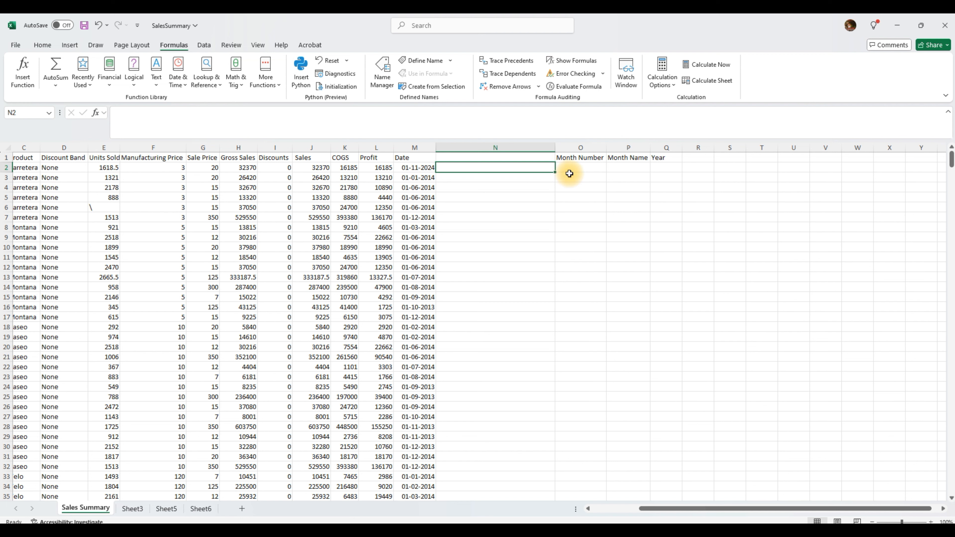
{"action": "left_click", "coordinate": [409, 168]}
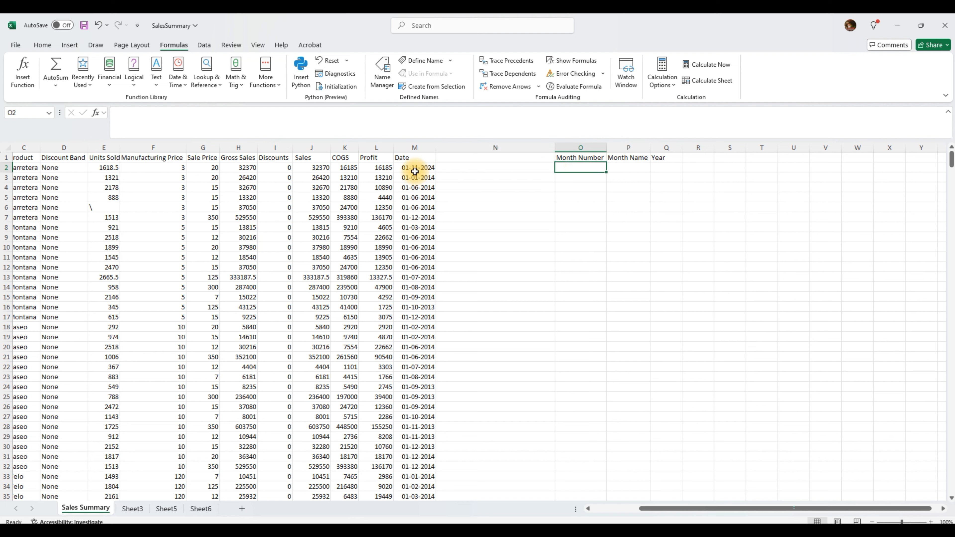
Step: Enter =MONTH(M2) in O2 to extract the month number from the first date
{"action": "left_click", "coordinate": [570, 168]}
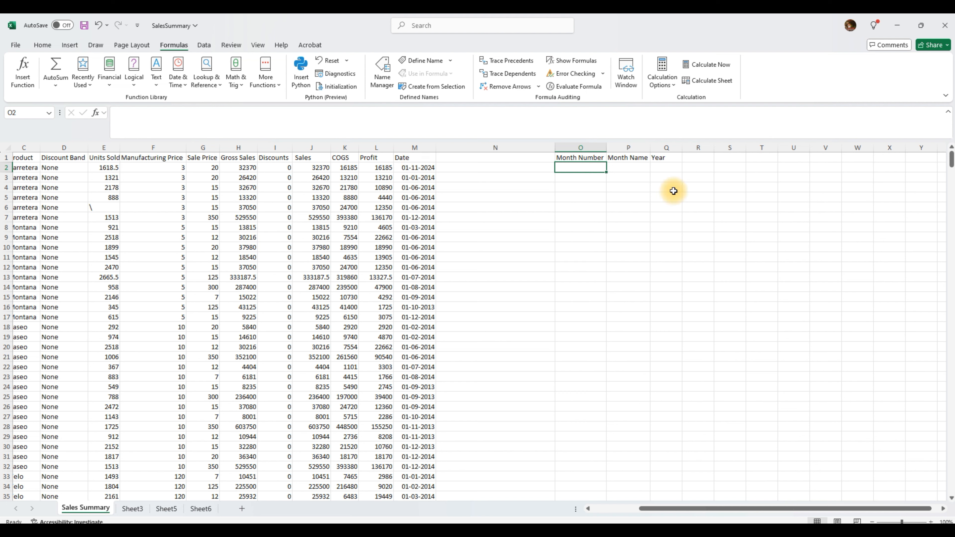
{"action": "type", "text": "="}
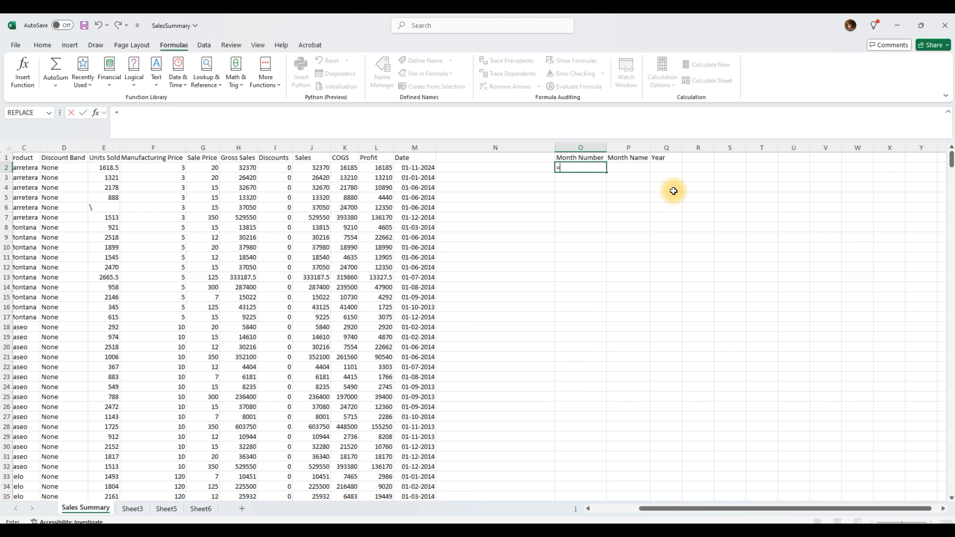
{"action": "type", "text": "mo"}
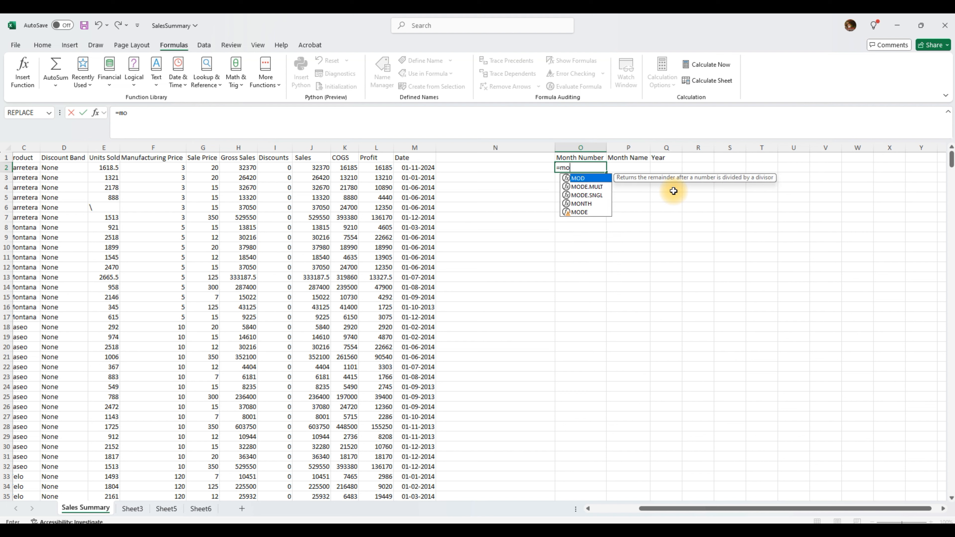
{"action": "key", "text": "Down"}
{"action": "key", "text": "Down"}
{"action": "key", "text": "Down"}
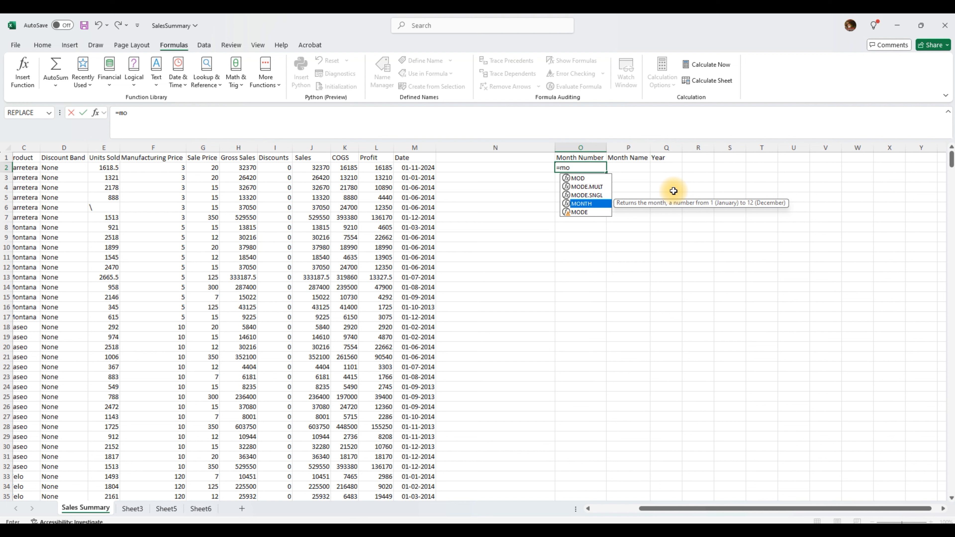
{"action": "double_click", "coordinate": [588, 208]}
{"action": "left_click", "coordinate": [416, 168]}
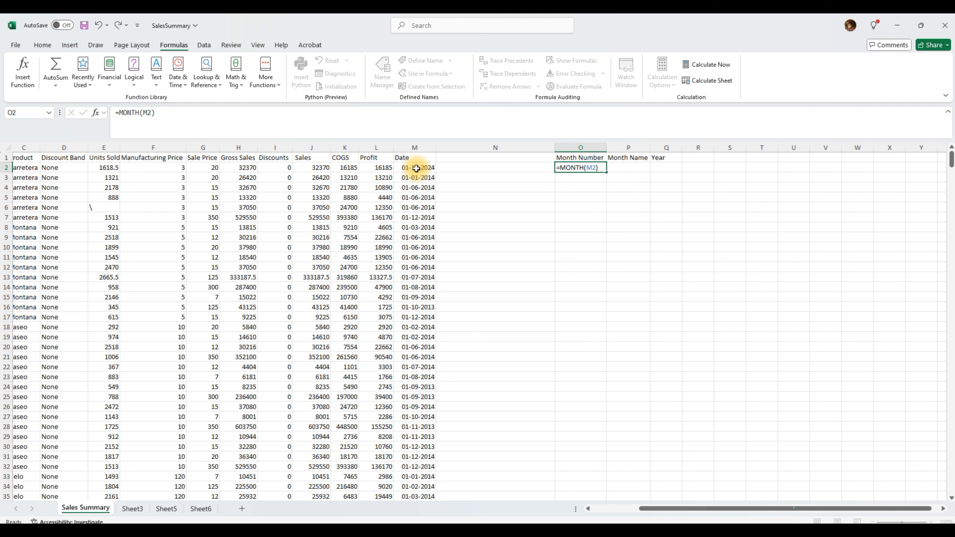
{"action": "key", "text": "Return"}
{"action": "left_click", "coordinate": [599, 168]}
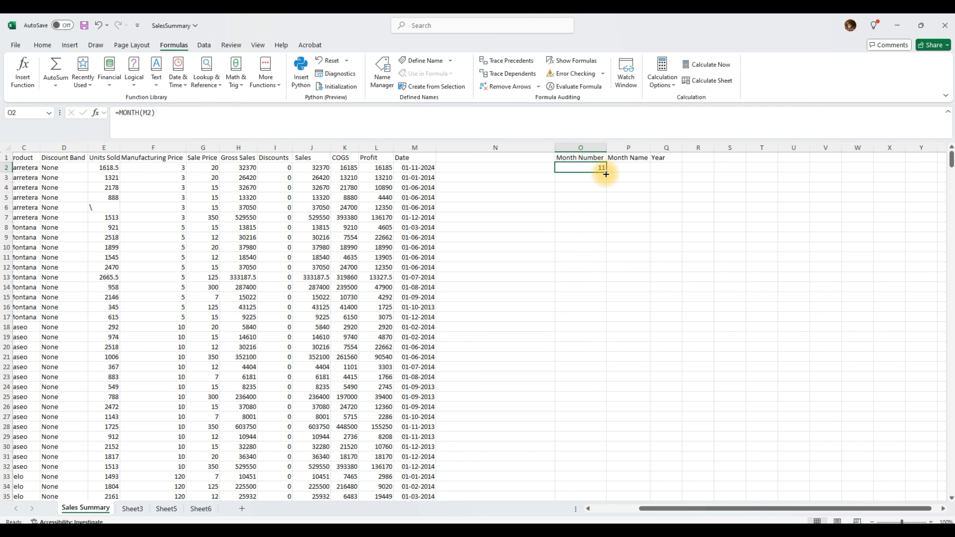
{"action": "left_click_drag", "start_coordinate": [606, 171], "coordinate": [601, 497]}
{"action": "key", "text": "ctrl+z"}
{"action": "scroll", "coordinate": [603, 398], "scroll_direction": "up", "scroll_amount": 1}
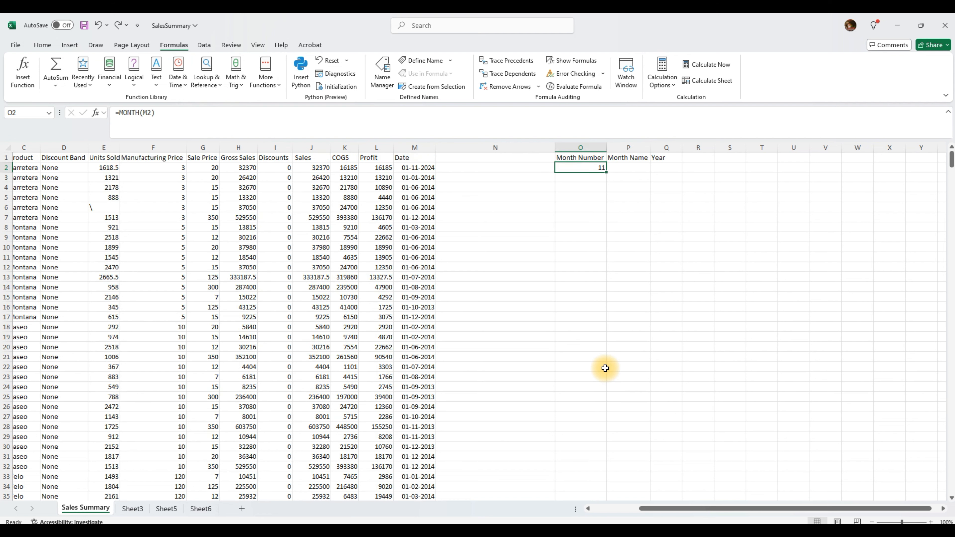
Step: Fill the MONTH formula from O2 down the Month Number column for the dated rows
{"action": "left_click_drag", "start_coordinate": [607, 172], "coordinate": [603, 489]}
{"action": "scroll", "coordinate": [586, 356], "scroll_direction": "up", "scroll_amount": 3}
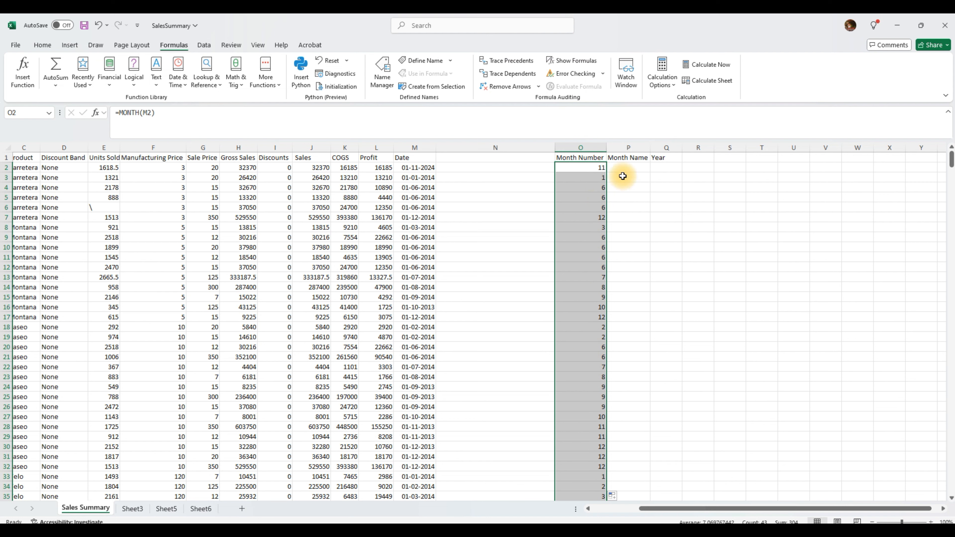
Step: Enter =TEXT(M2,"mmm") in P2 to extract the abbreviated month name from the first date
{"action": "left_click", "coordinate": [633, 169]}
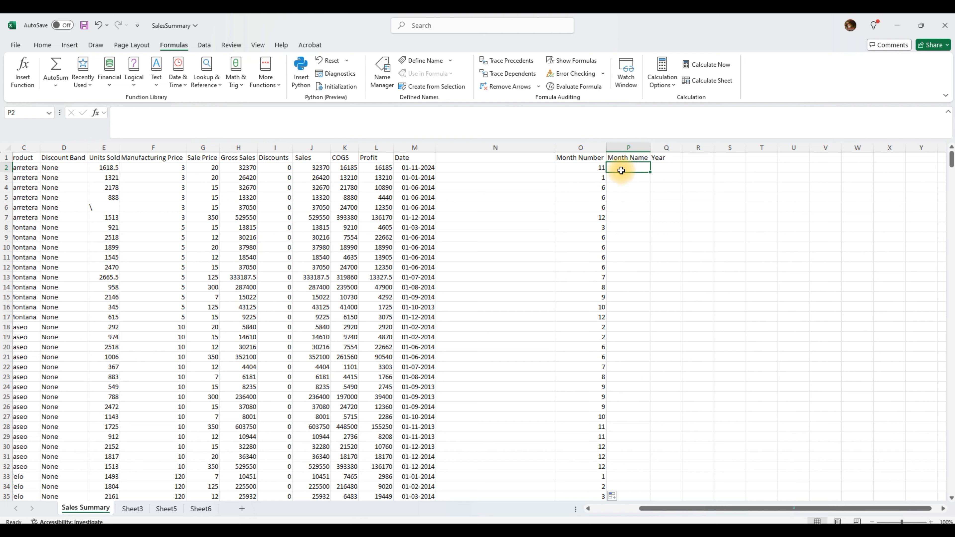
{"action": "left_click", "coordinate": [158, 124]}
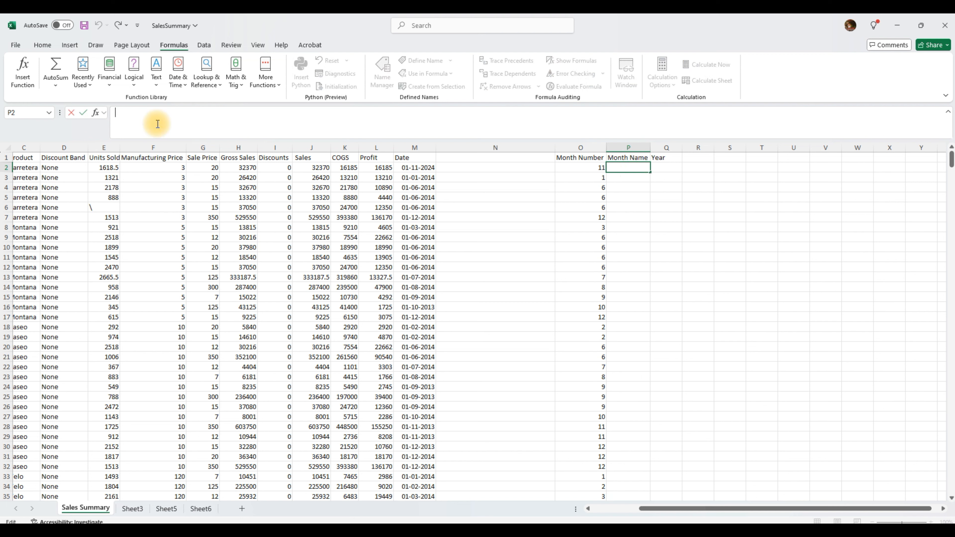
{"action": "type", "text": "=text"}
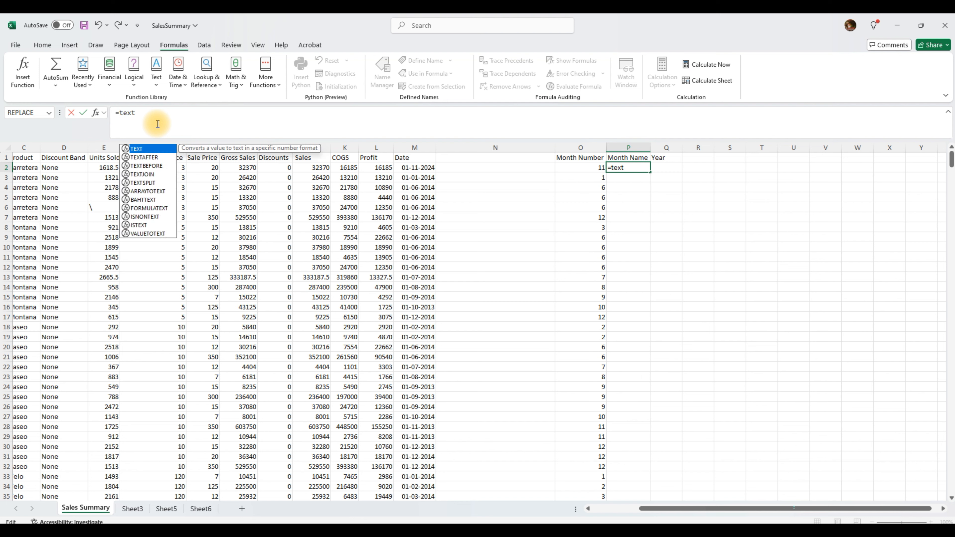
{"action": "type", "text": "("}
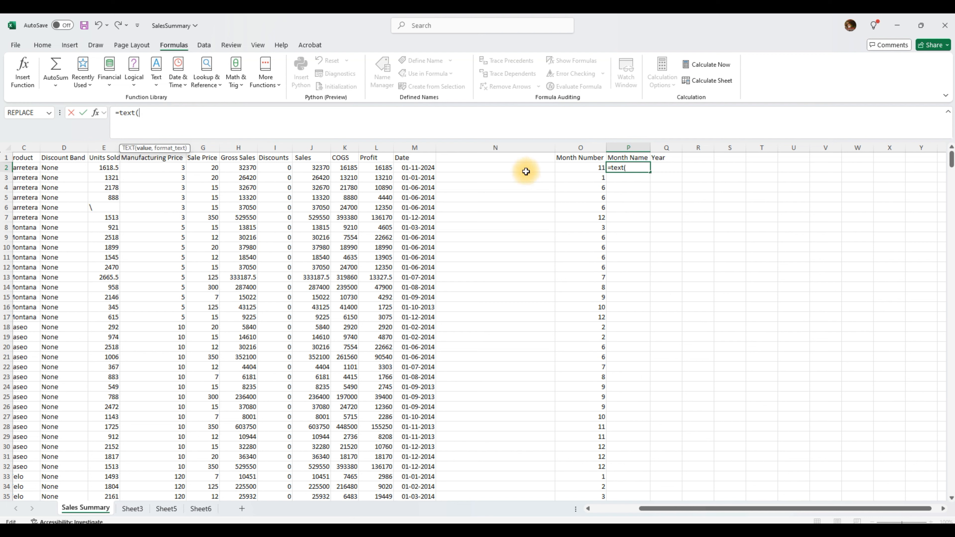
{"action": "left_click", "coordinate": [408, 169]}
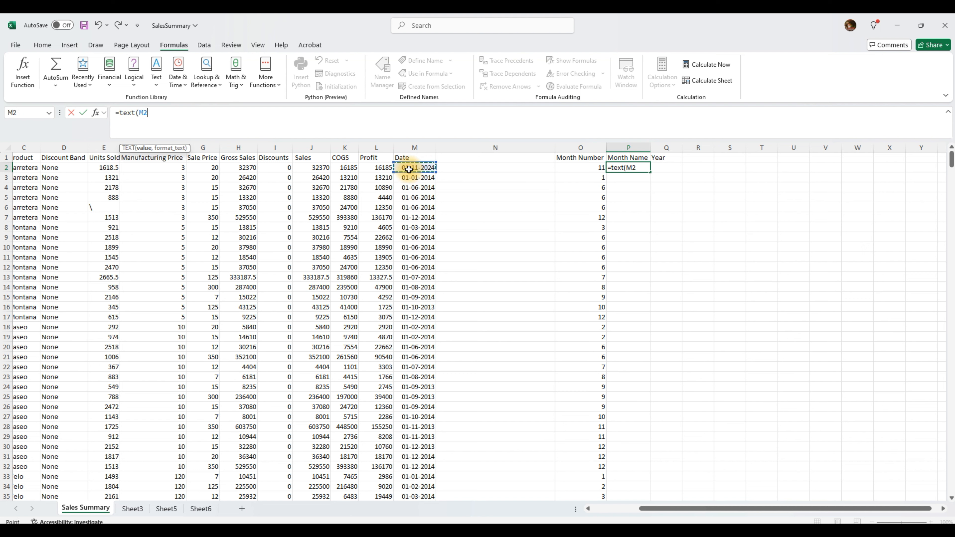
{"action": "type", "text": ",\"mmm"}
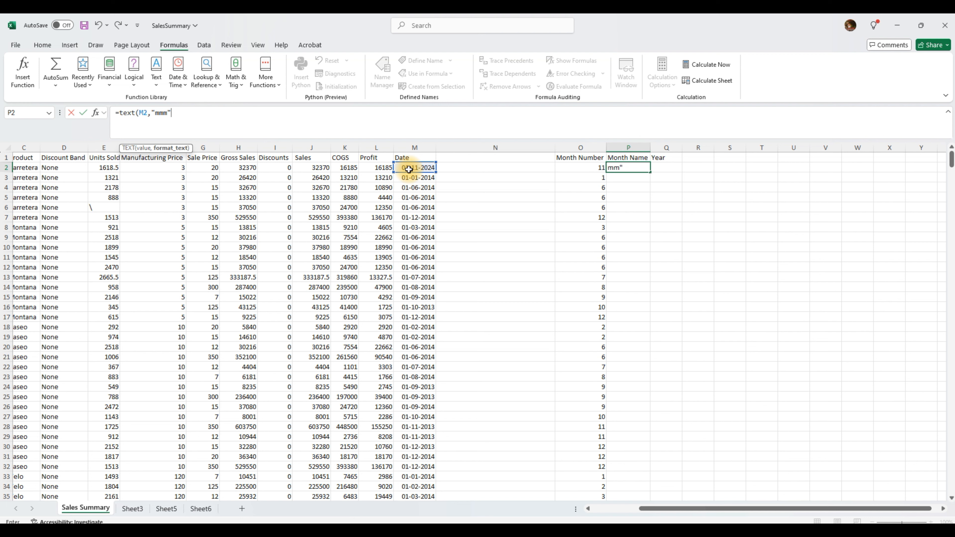
{"action": "type", "text": "\")"}
{"action": "key", "text": "Return"}
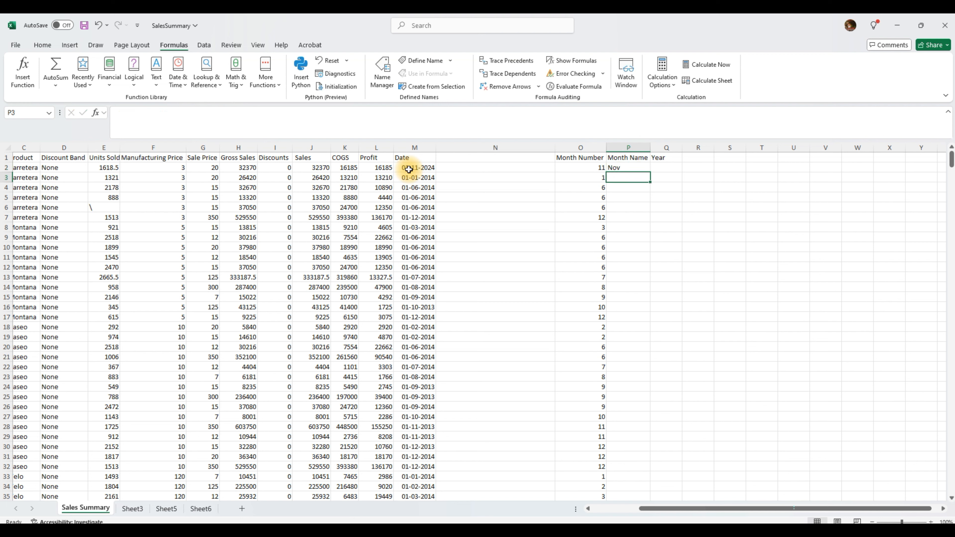
Step: Fill the abbreviated month formula from P2 down the Month Name column for the dated rows
{"action": "left_click", "coordinate": [629, 165]}
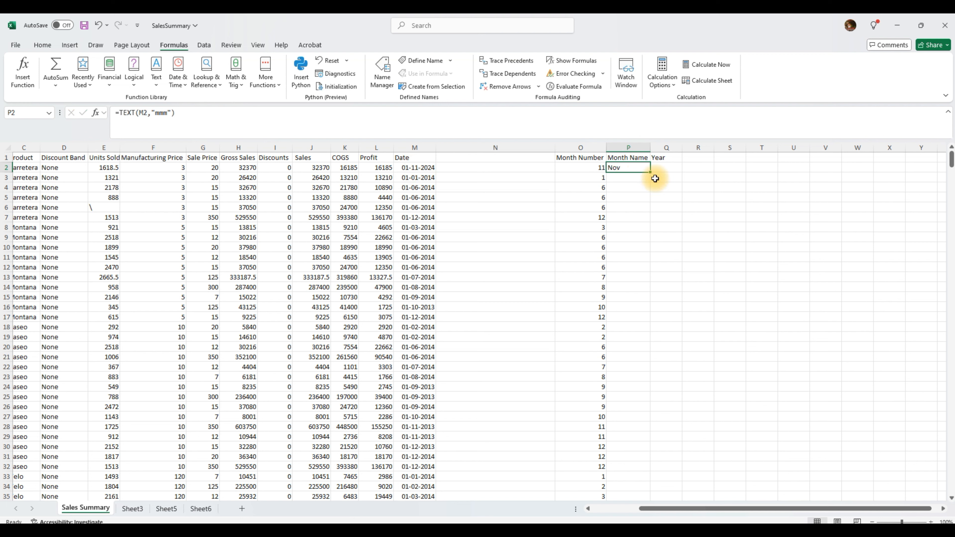
{"action": "double_click", "coordinate": [650, 173]}
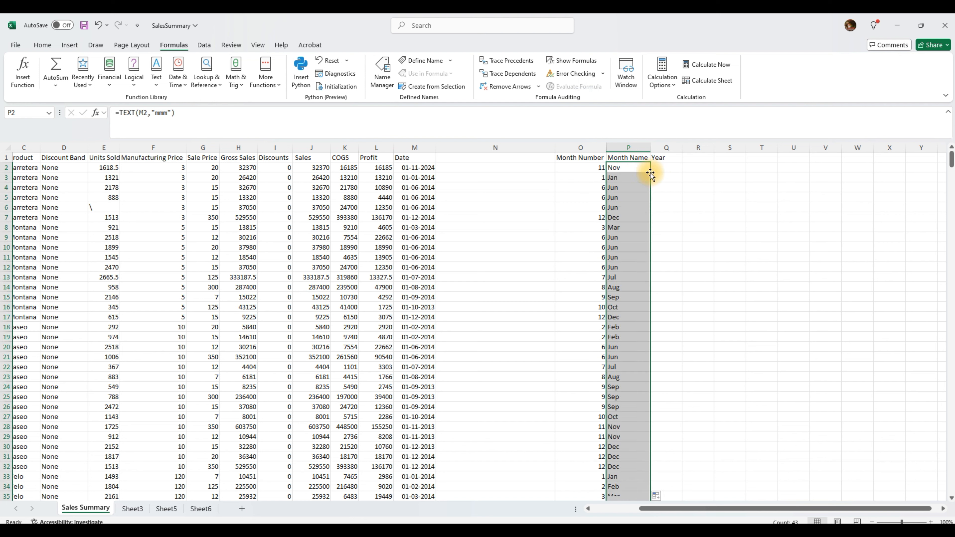
{"action": "left_click", "coordinate": [615, 169]}
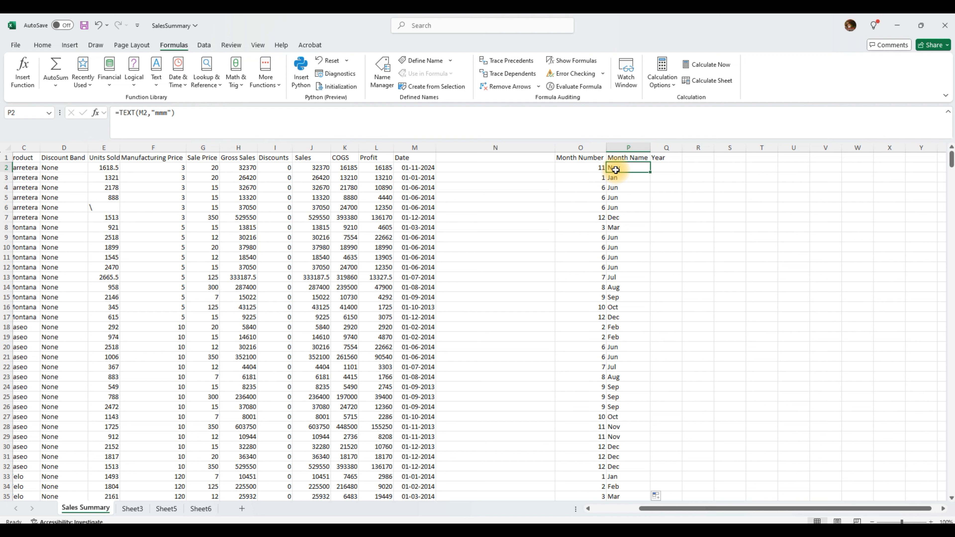
Step: Insert an empty column between the Month Name and Year columns
{"action": "left_click", "coordinate": [665, 144]}
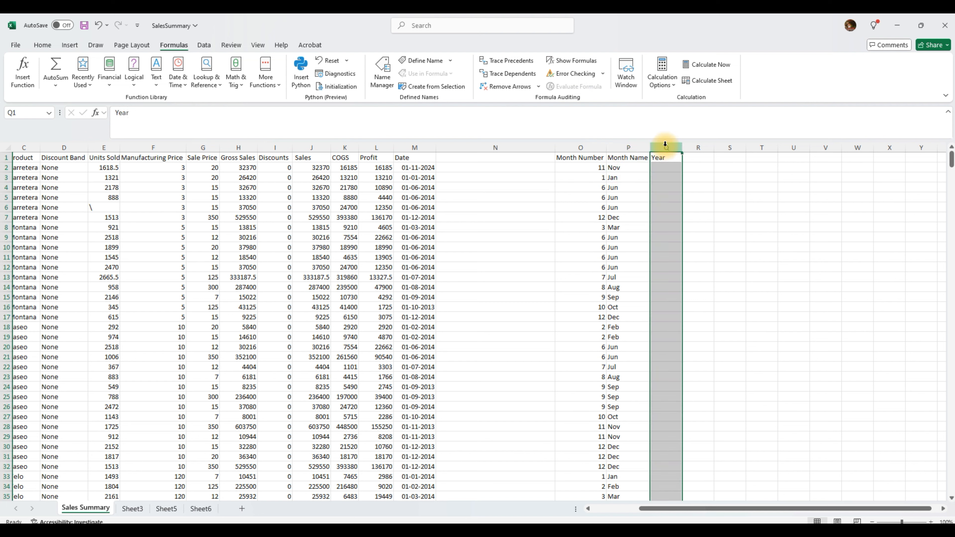
{"action": "right_click", "coordinate": [665, 145]}
{"action": "key", "text": "Escape"}
{"action": "right_click", "coordinate": [666, 149]}
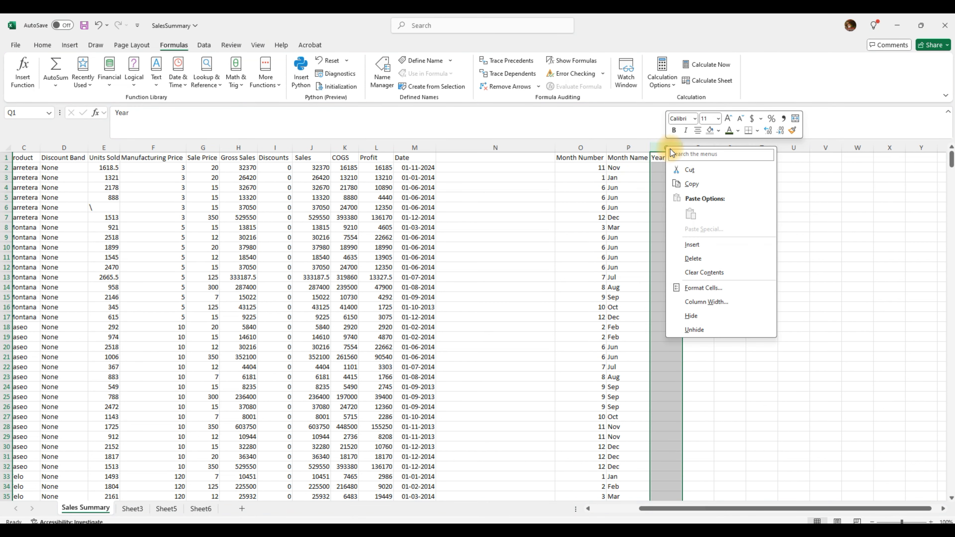
{"action": "left_click", "coordinate": [694, 245]}
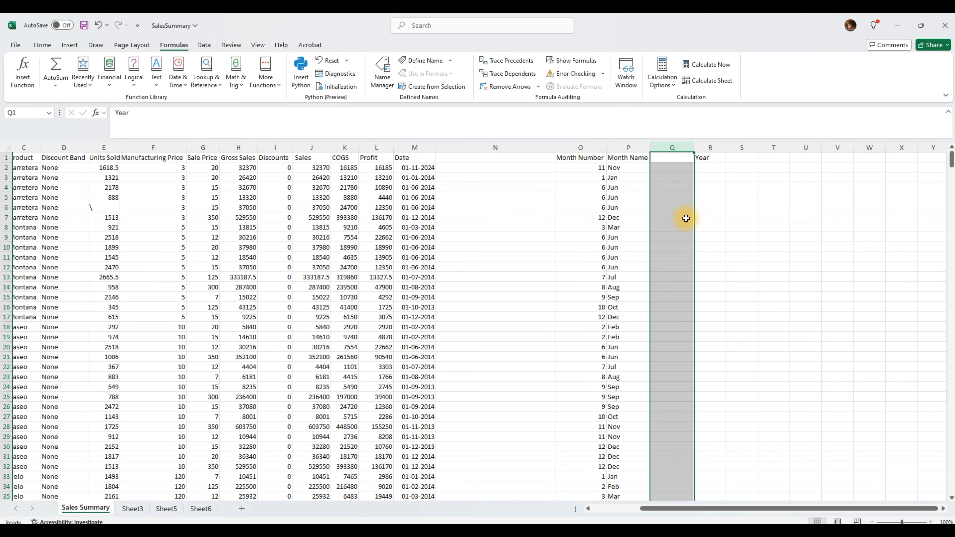
Step: Enter =TEXT(M2,"mmmm") in Q2 to extract the full month name from the first date
{"action": "left_click", "coordinate": [667, 167]}
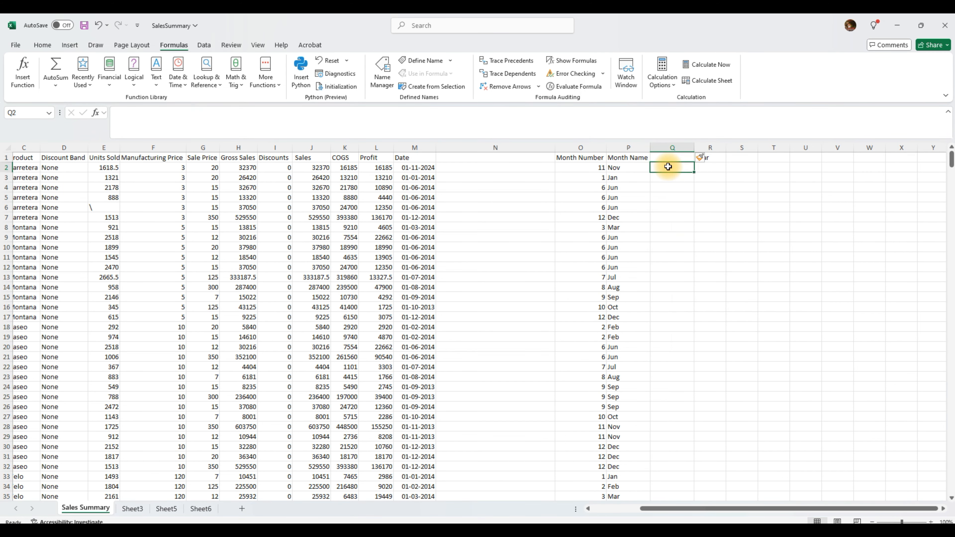
{"action": "type", "text": "="}
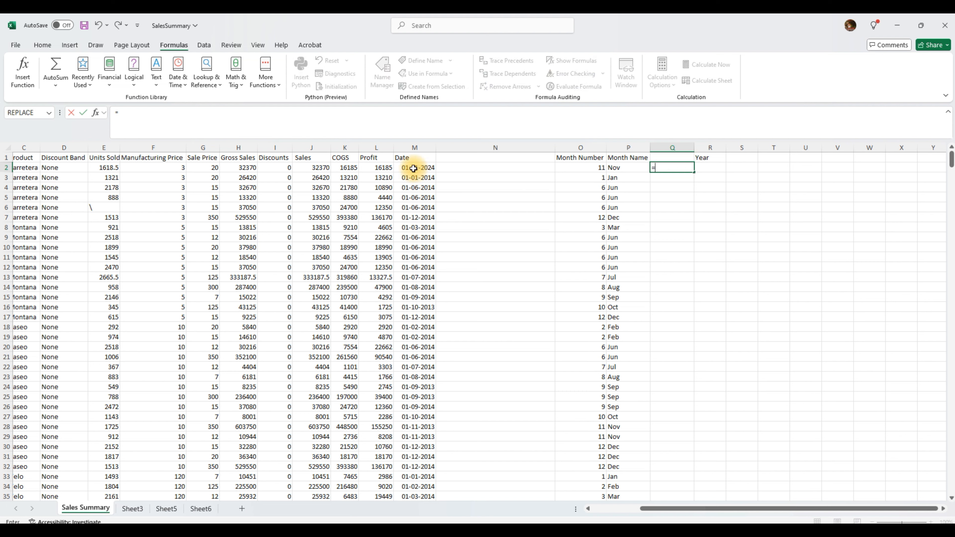
{"action": "type", "text": "text"}
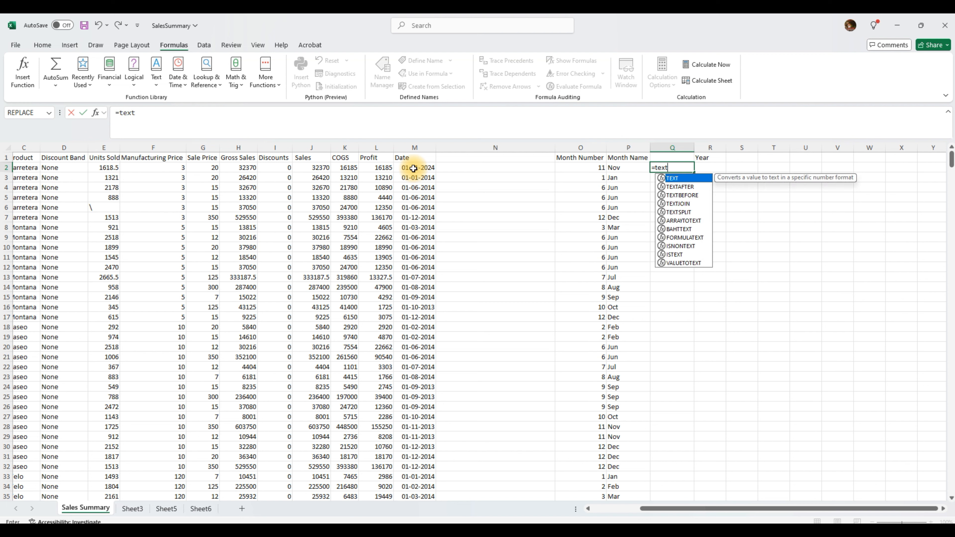
{"action": "type", "text": "("}
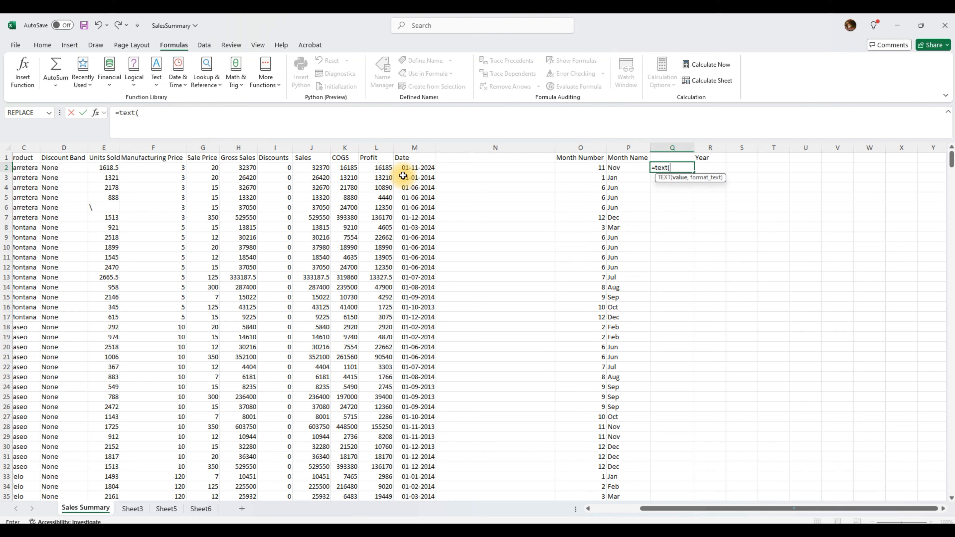
{"action": "left_click", "coordinate": [409, 170]}
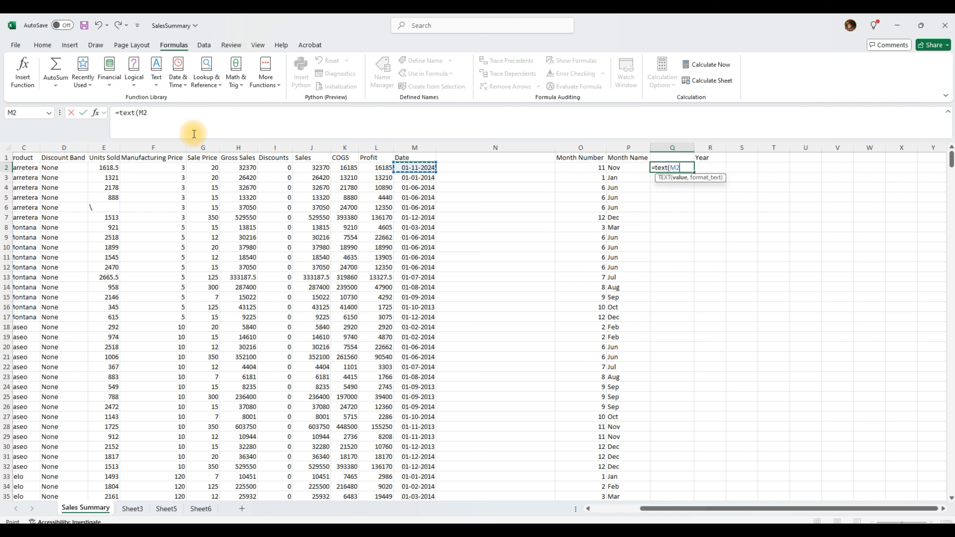
{"action": "left_click", "coordinate": [158, 113]}
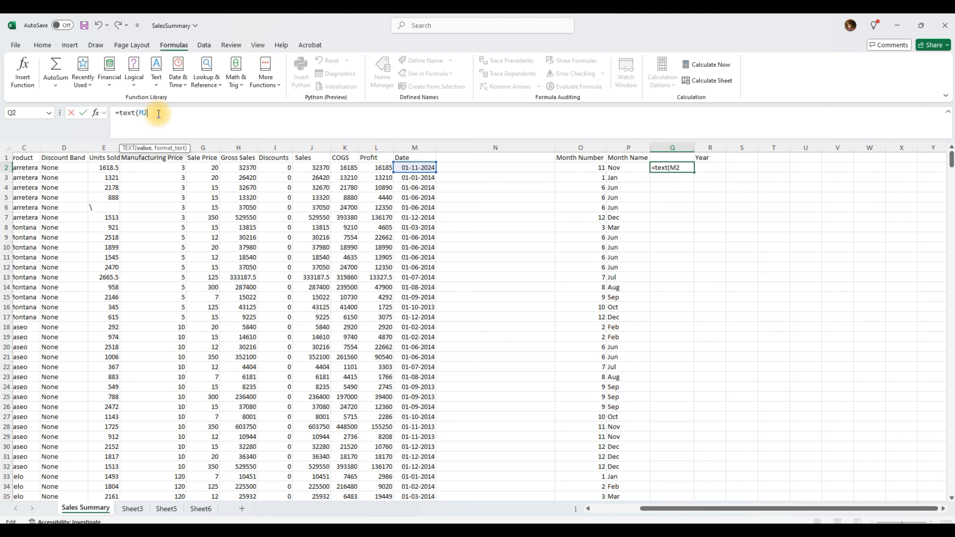
{"action": "type", "text": ",\"mmmm"}
{"action": "key", "text": "Return"}
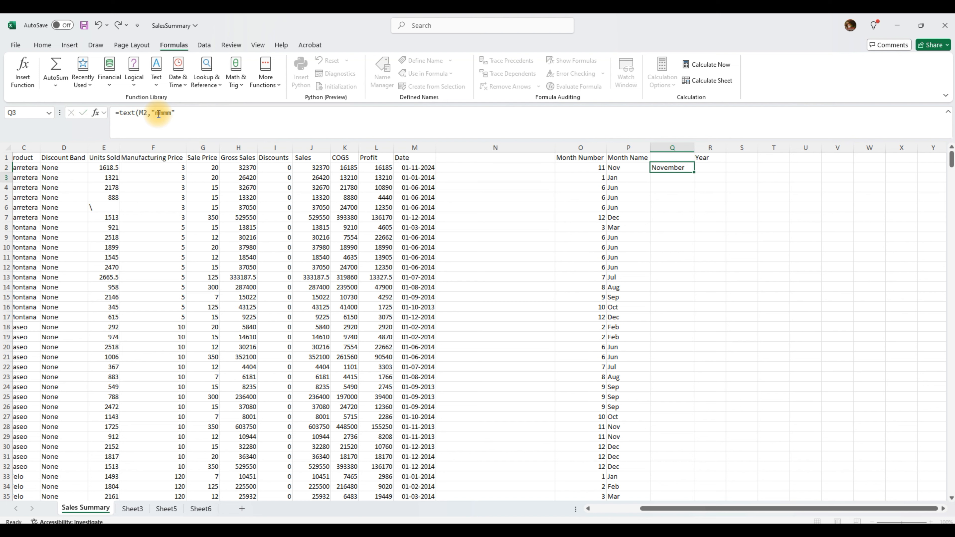
Step: Fill the full month name formula from Q2 down column Q, and compare the formulas in O2, P2 and Q2
{"action": "left_click", "coordinate": [673, 166]}
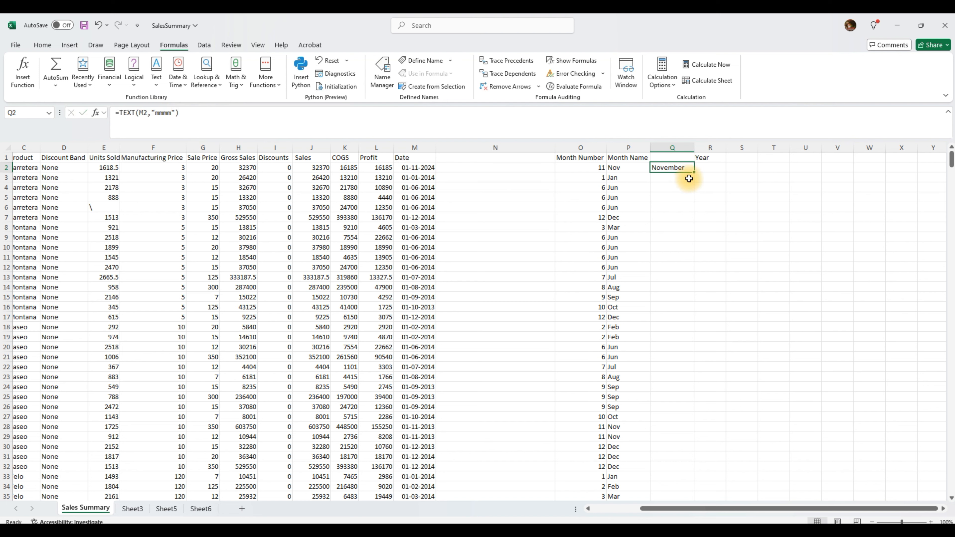
{"action": "double_click", "coordinate": [694, 172]}
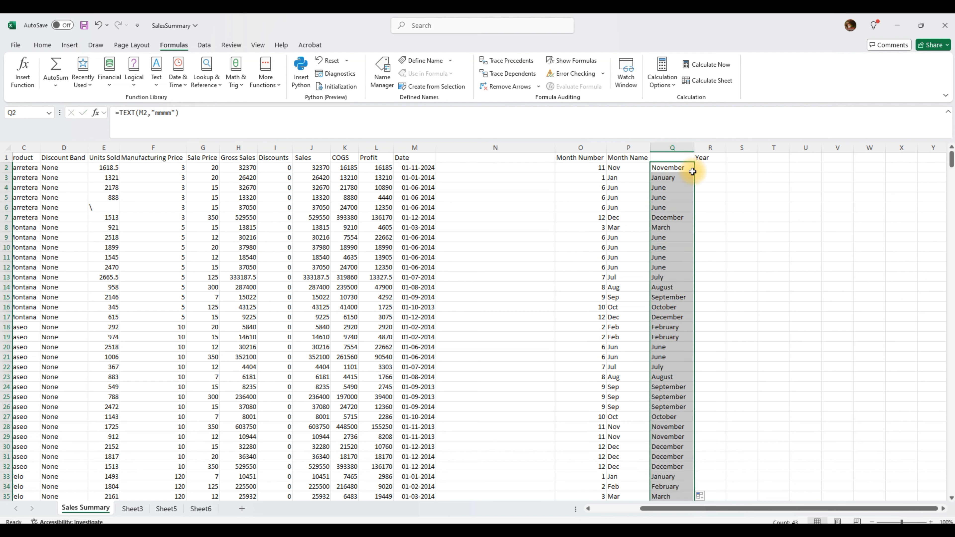
{"action": "left_click", "coordinate": [605, 167]}
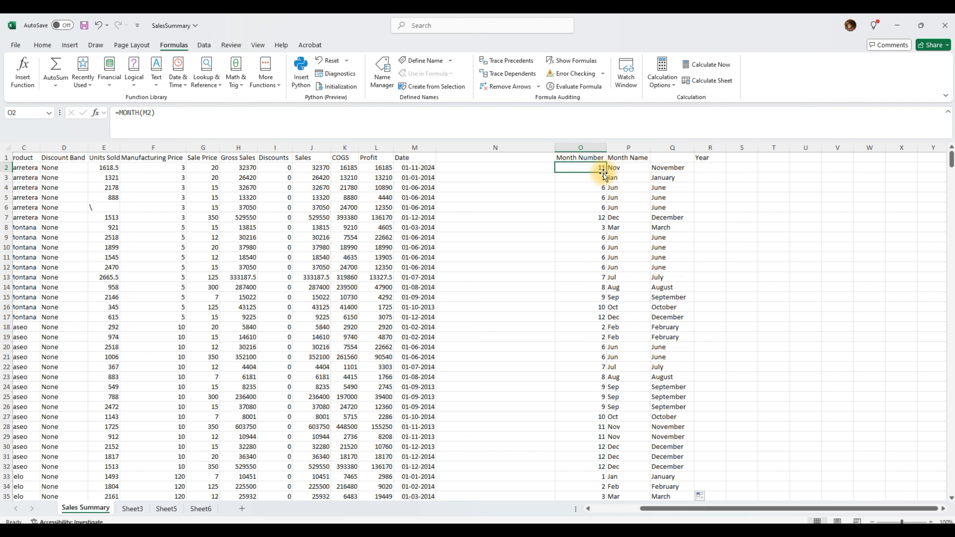
{"action": "left_click", "coordinate": [615, 168]}
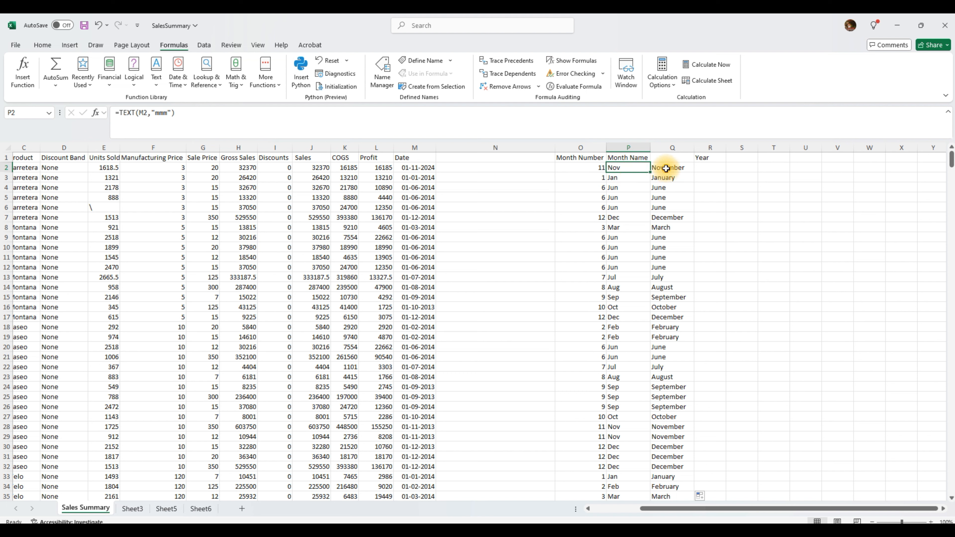
{"action": "left_click", "coordinate": [666, 168]}
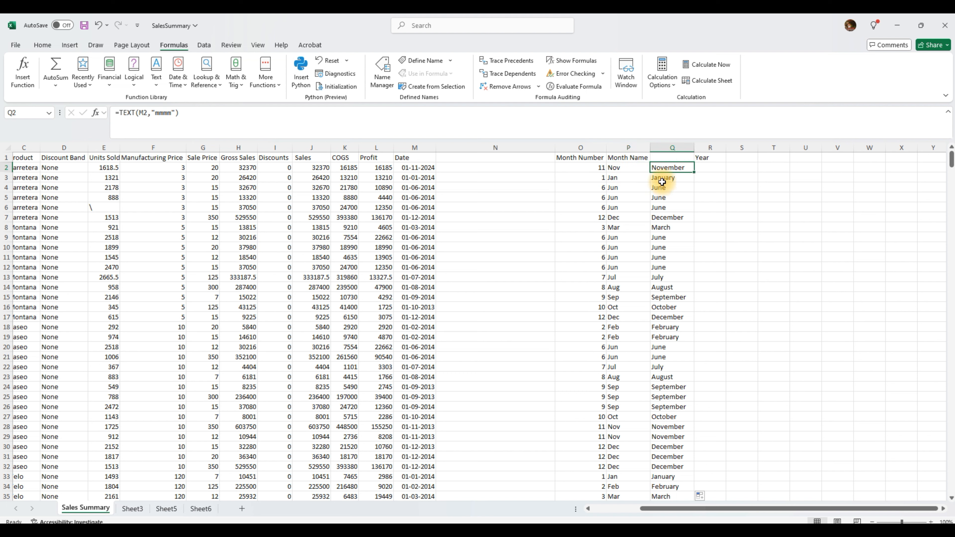
Step: Enter =YEAR(M2) in R2 to extract the year from the first date
{"action": "left_click", "coordinate": [708, 167]}
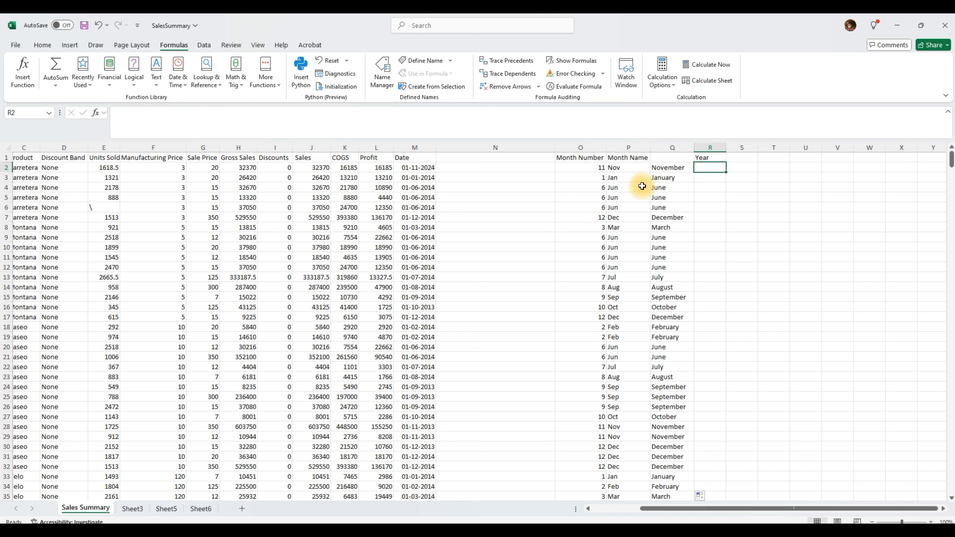
{"action": "type", "text": "="}
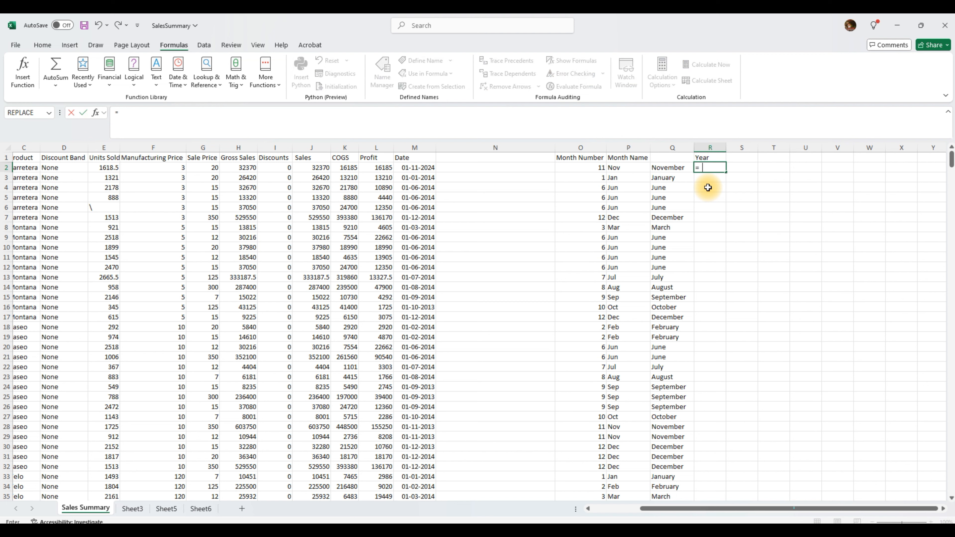
{"action": "type", "text": "year("}
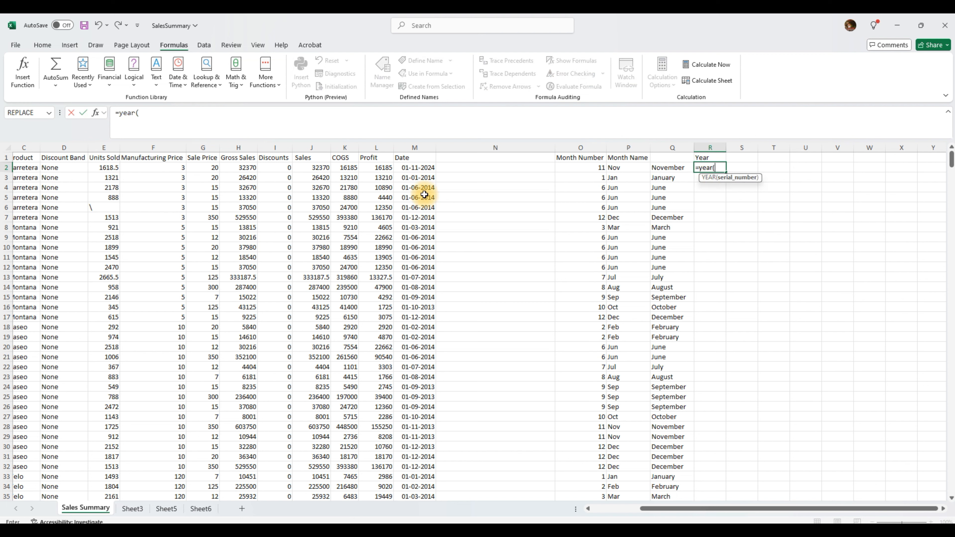
{"action": "left_click", "coordinate": [414, 167]}
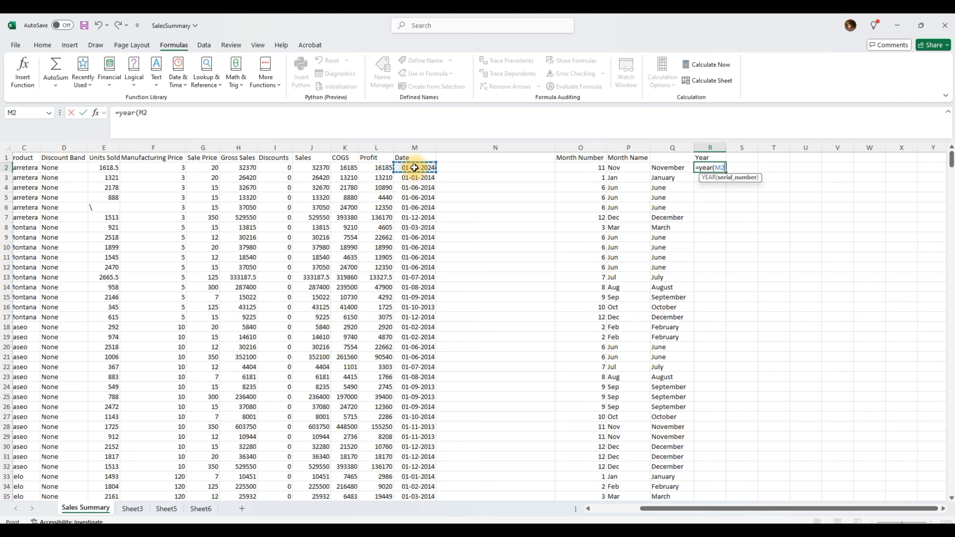
{"action": "type", "text": ")"}
{"action": "key", "text": "Return"}
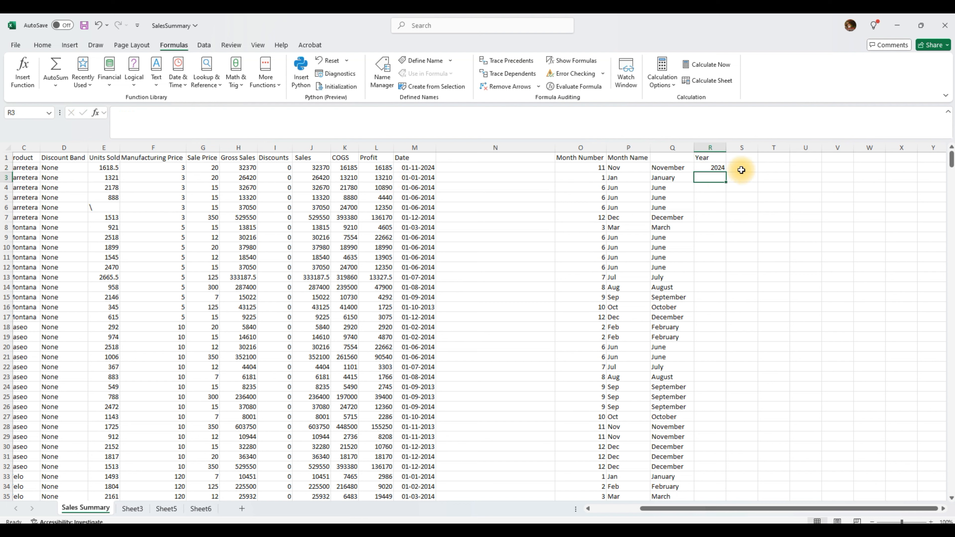
Step: Fill the YEAR formula from R2 down the Year column for the dated rows and check the filled values
{"action": "left_click", "coordinate": [718, 167]}
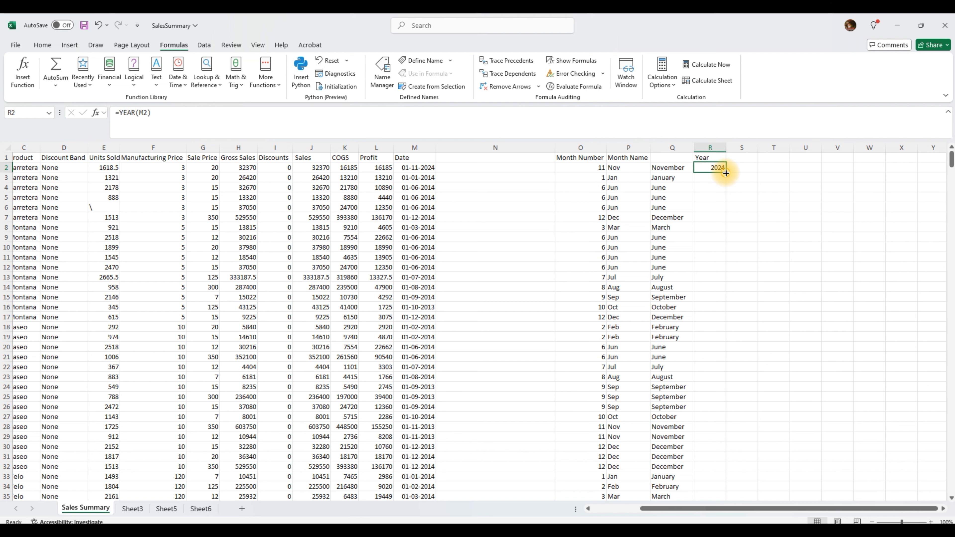
{"action": "double_click", "coordinate": [726, 172]}
{"action": "scroll", "coordinate": [682, 251], "scroll_direction": "down", "scroll_amount": 6}
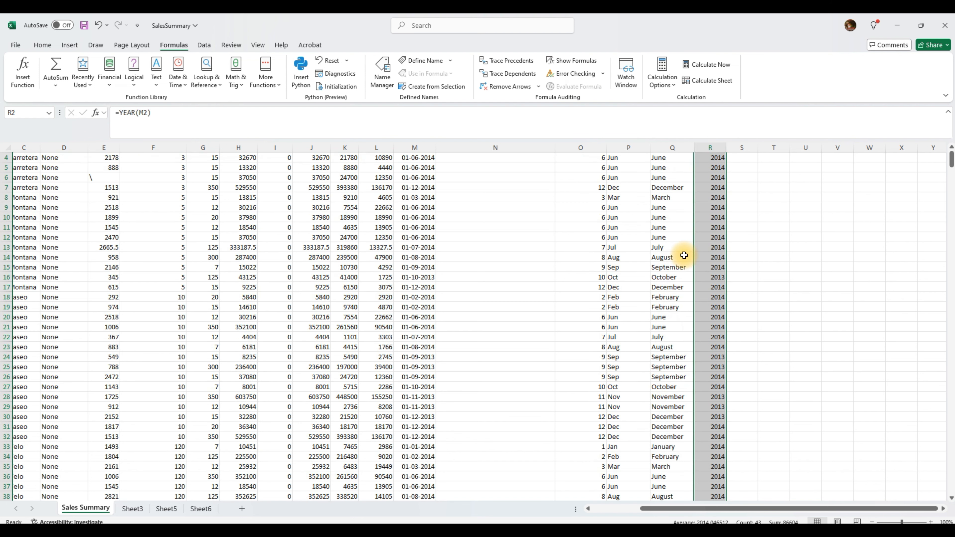
{"action": "scroll", "coordinate": [657, 307], "scroll_direction": "up", "scroll_amount": 6}
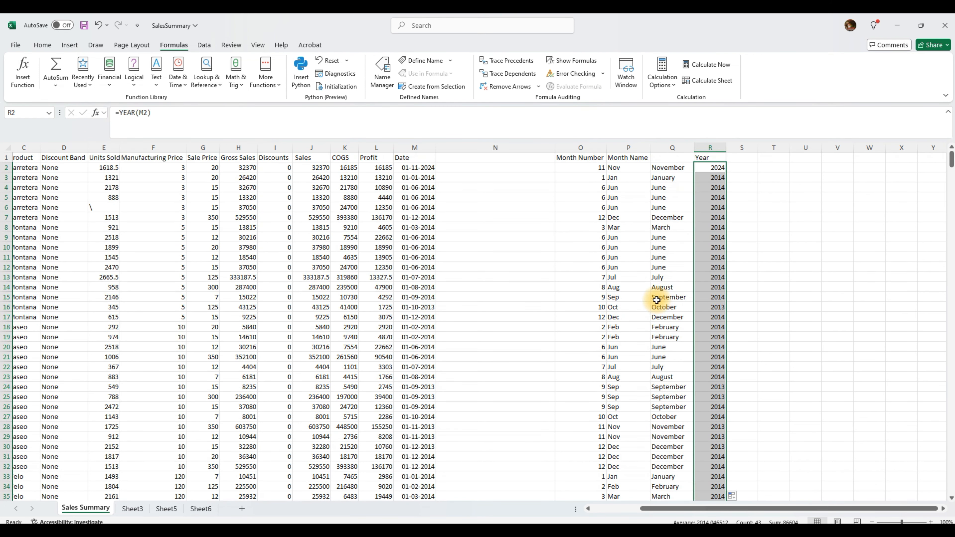
Step: Narrow the empty column N between the Date and Month Number columns
{"action": "left_click", "coordinate": [479, 167]}
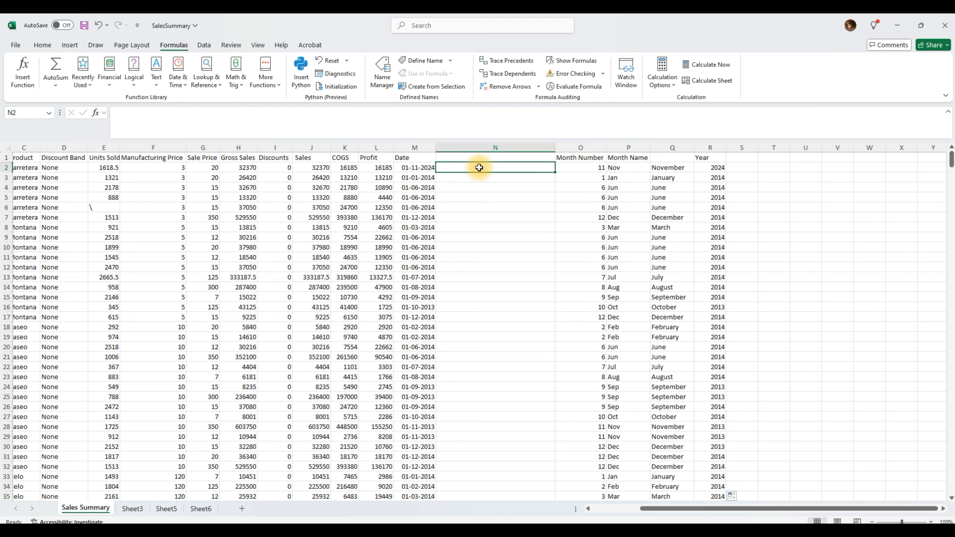
{"action": "left_click_drag", "start_coordinate": [555, 147], "coordinate": [519, 148]}
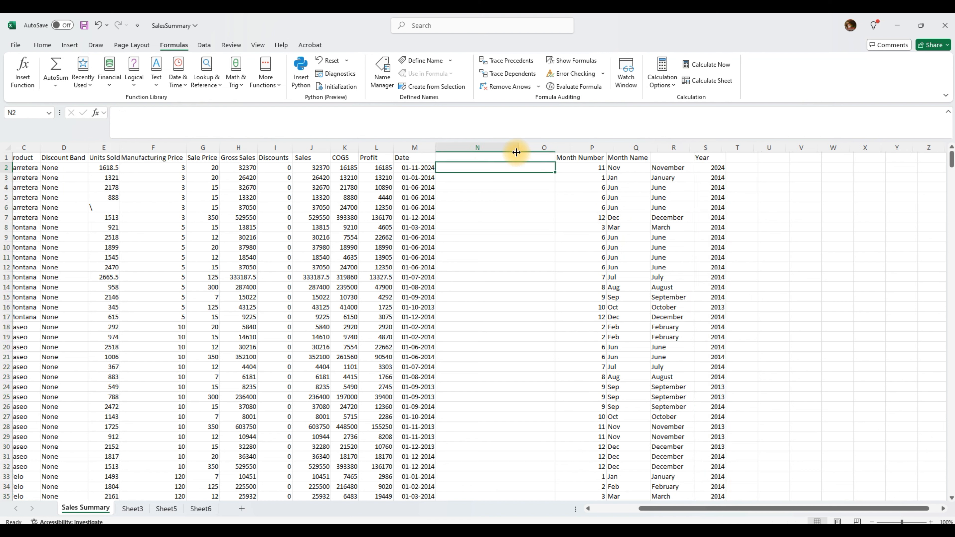
Step: Enter =DAY(M2) in N2 to extract the day from the first date
{"action": "left_click", "coordinate": [406, 170]}
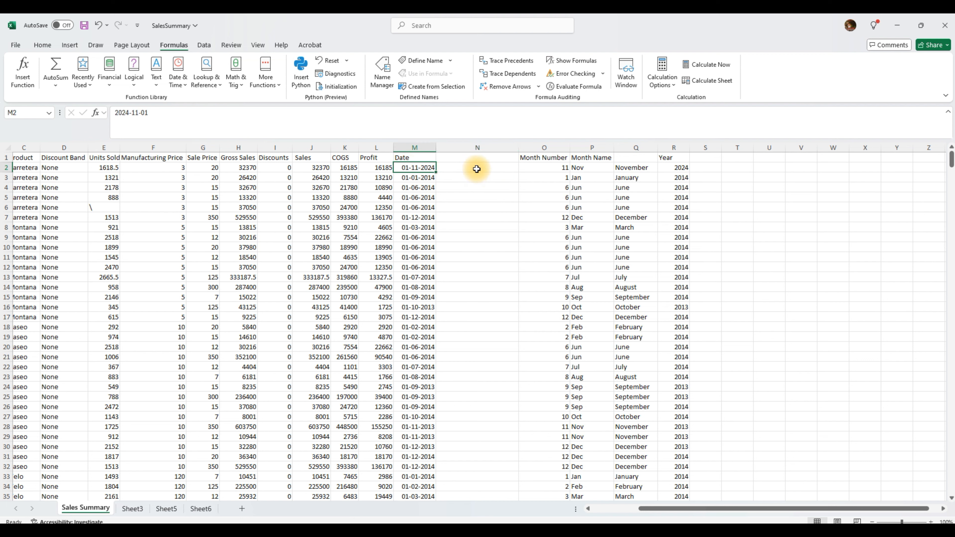
{"action": "left_click", "coordinate": [481, 168]}
{"action": "type", "text": "day"}
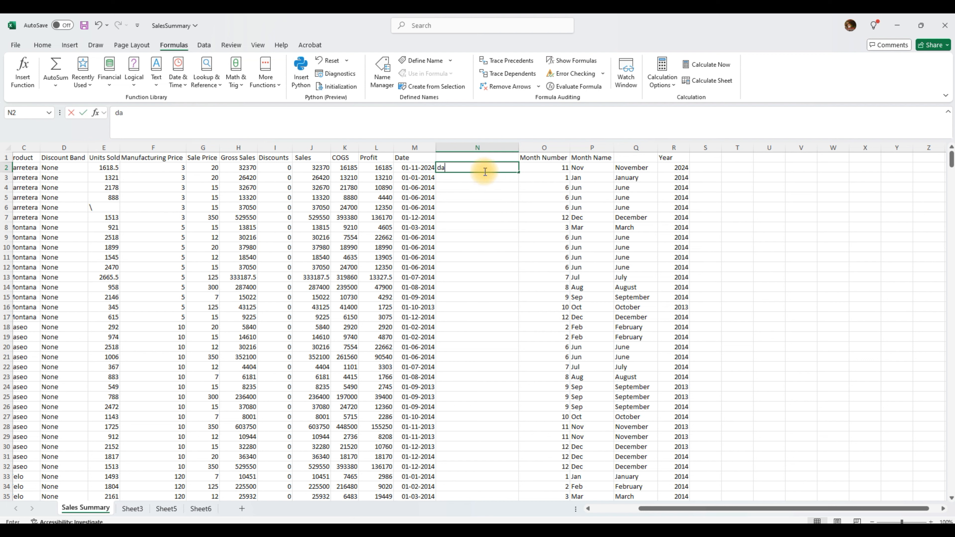
{"action": "key", "text": "BackSpace"}
{"action": "key", "text": "BackSpace"}
{"action": "key", "text": "BackSpace"}
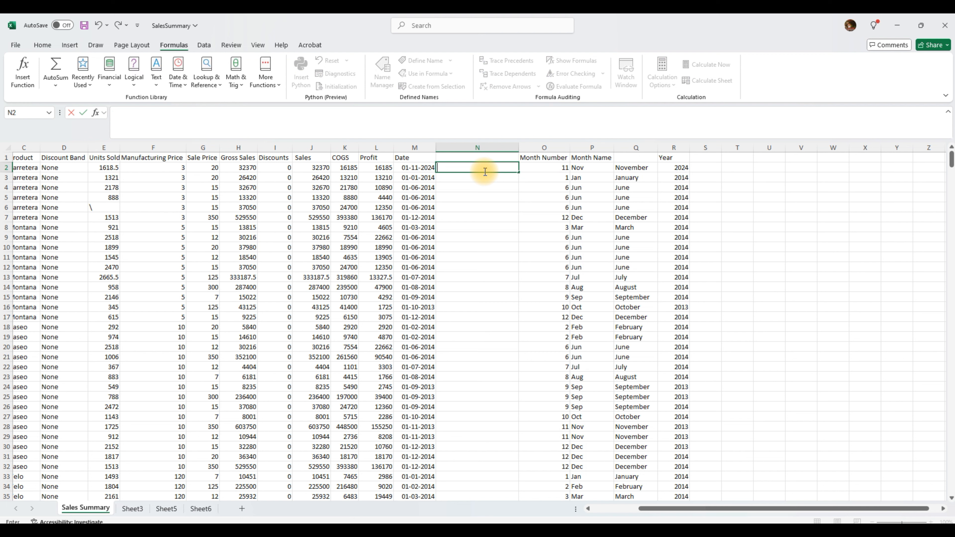
{"action": "type", "text": "=day"}
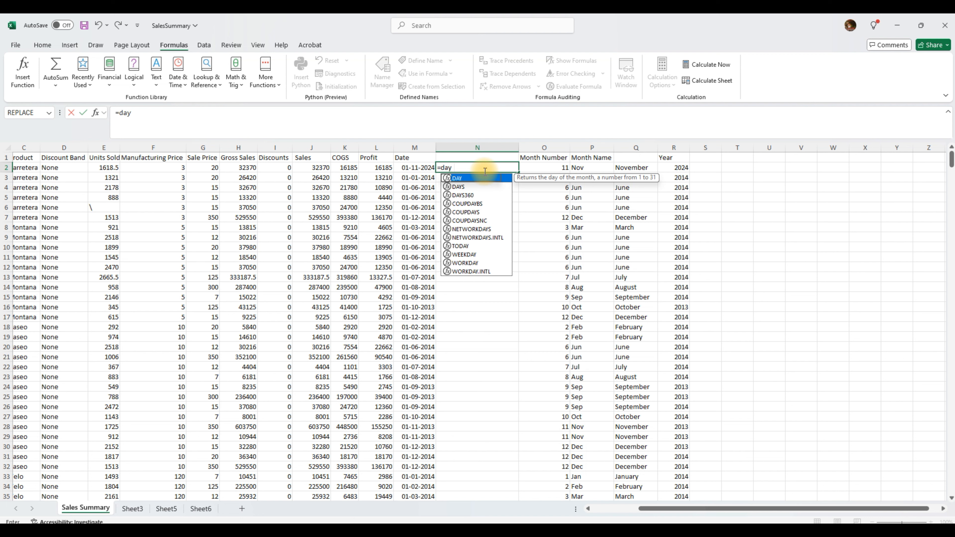
{"action": "type", "text": "("}
{"action": "left_click", "coordinate": [422, 170]}
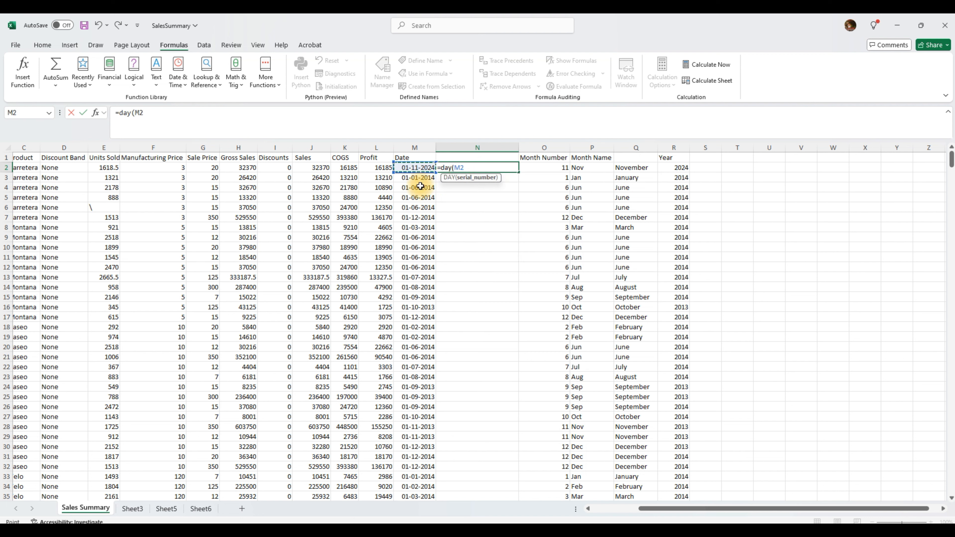
{"action": "type", "text": ")"}
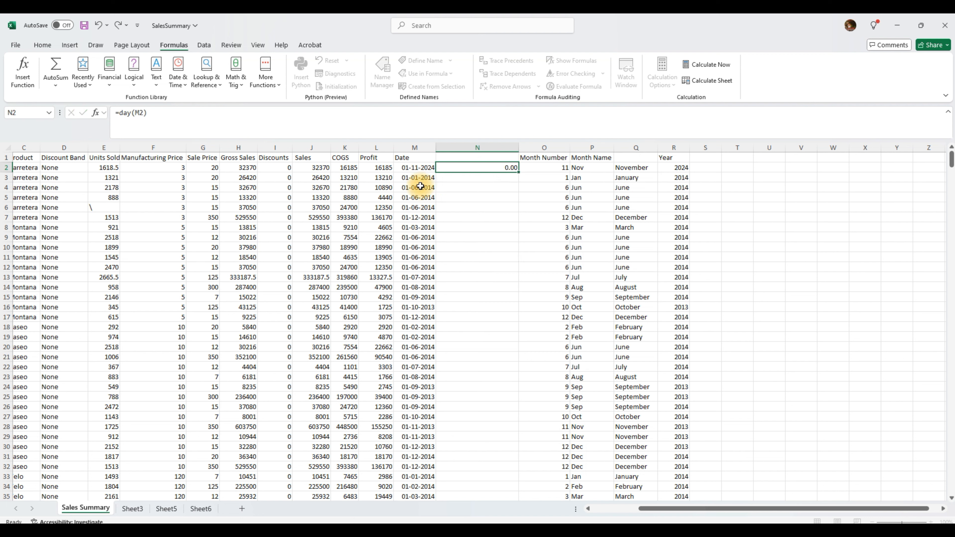
{"action": "key", "text": "Return"}
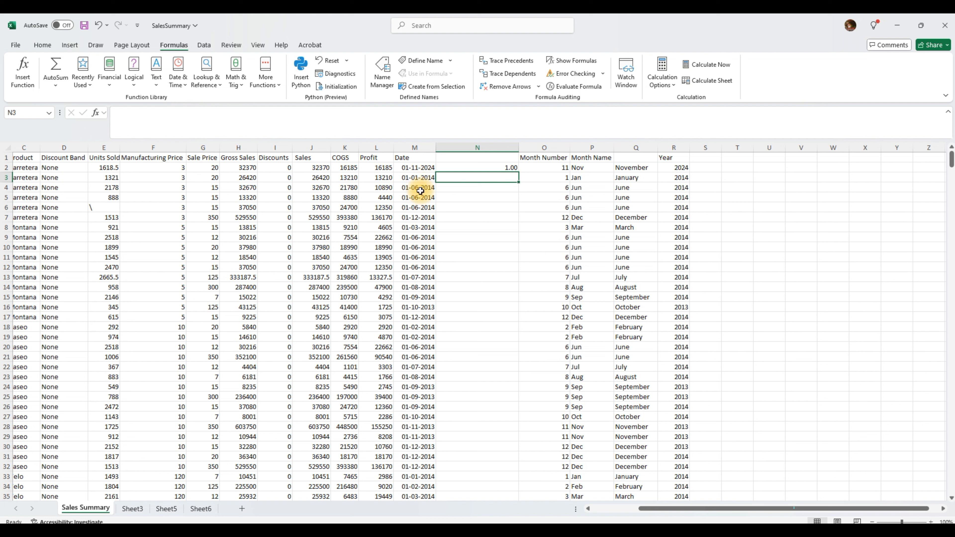
Step: Show N2 without decimal places and fill its DAY formula down column N for the dated rows
{"action": "left_click", "coordinate": [501, 148]}
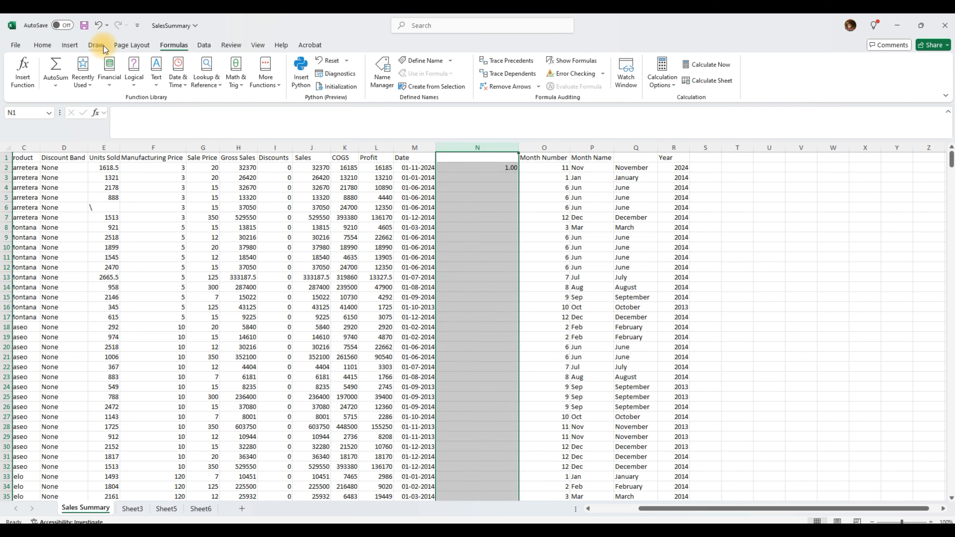
{"action": "left_click", "coordinate": [48, 43]}
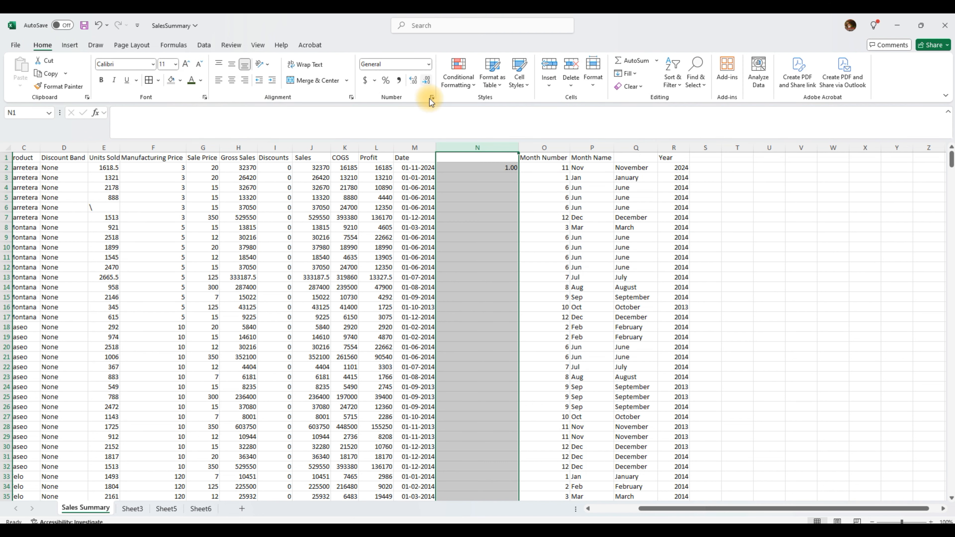
{"action": "left_click", "coordinate": [497, 178]}
{"action": "left_click", "coordinate": [505, 166]}
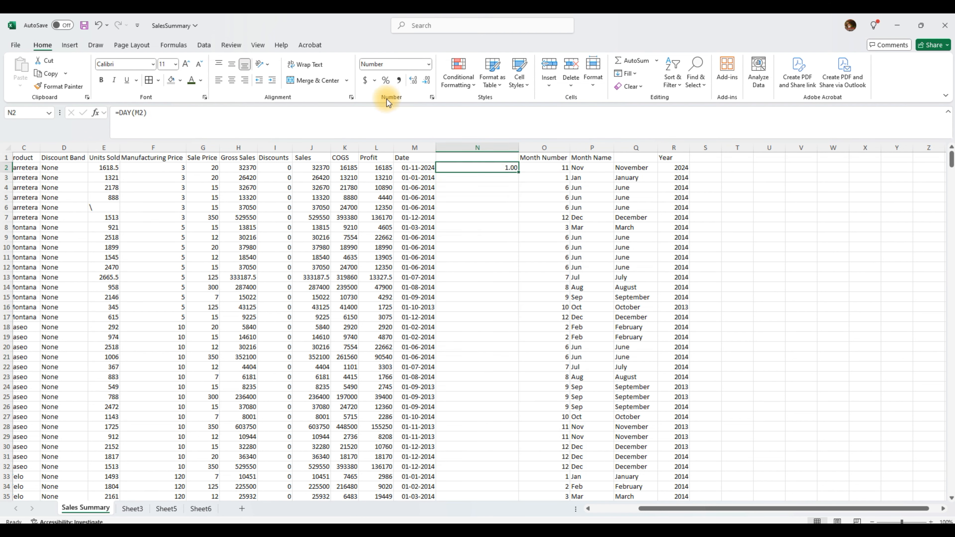
{"action": "left_click", "coordinate": [429, 81]}
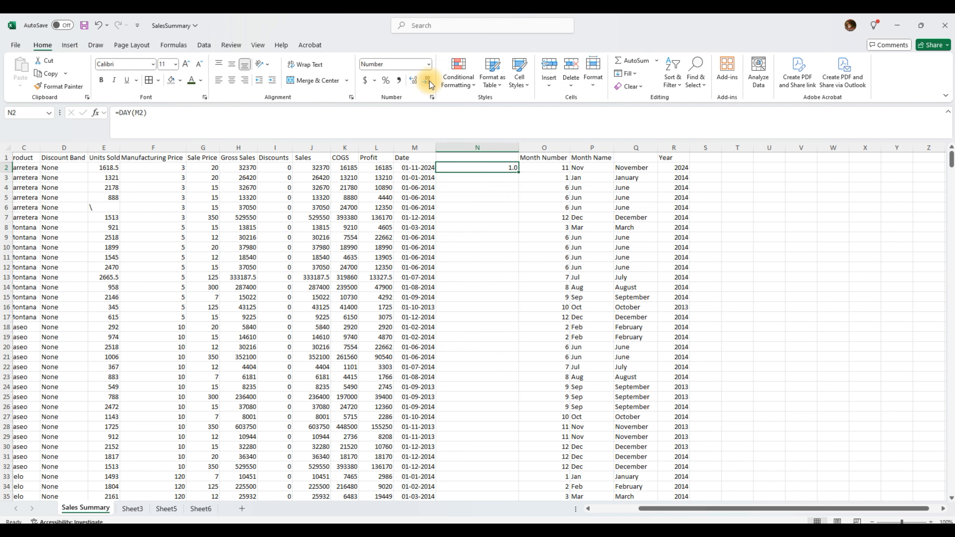
{"action": "left_click", "coordinate": [429, 81]}
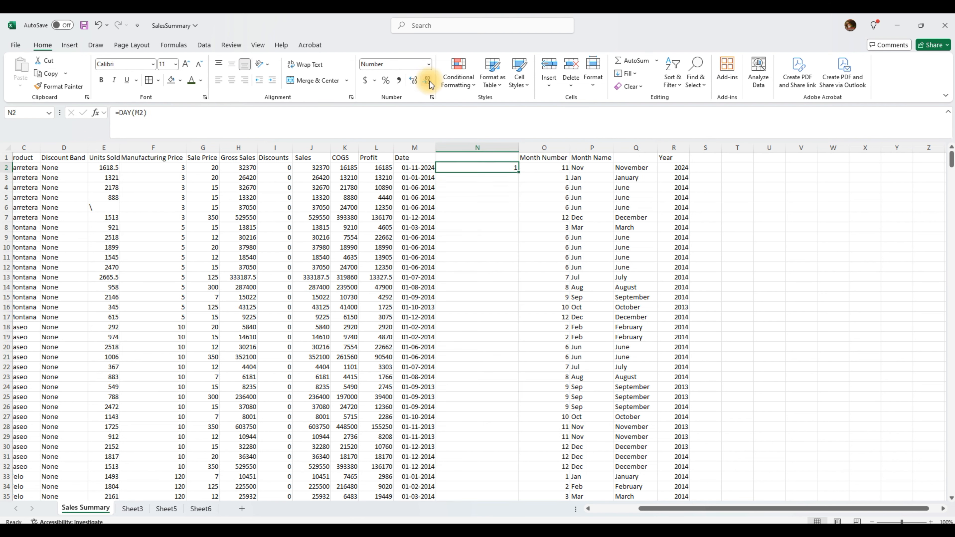
{"action": "double_click", "coordinate": [518, 171]}
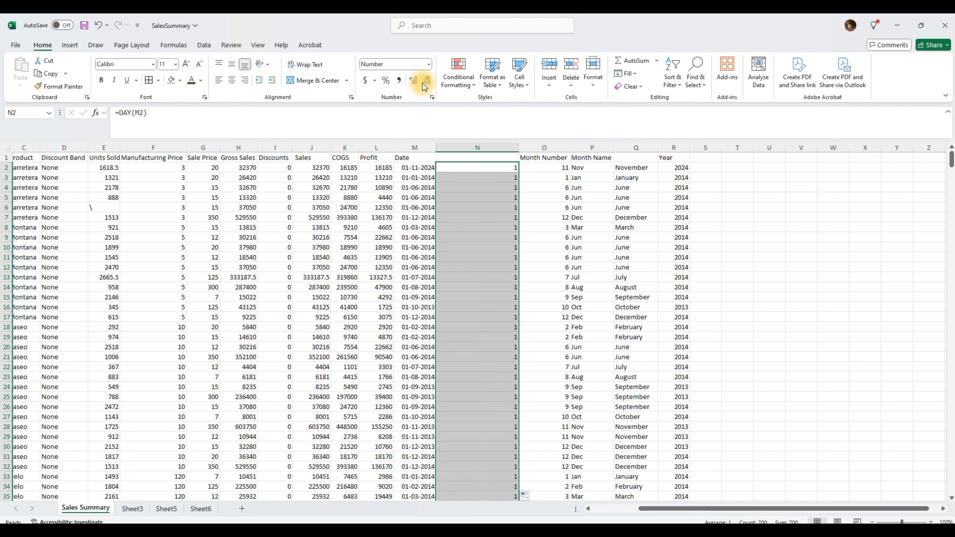
{"action": "left_click", "coordinate": [483, 277]}
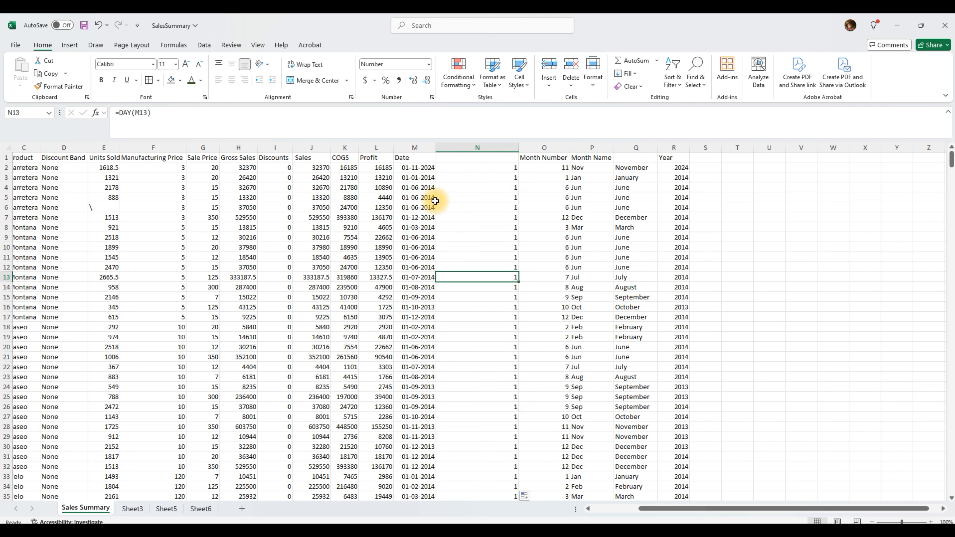
{"action": "left_click", "coordinate": [494, 168]}
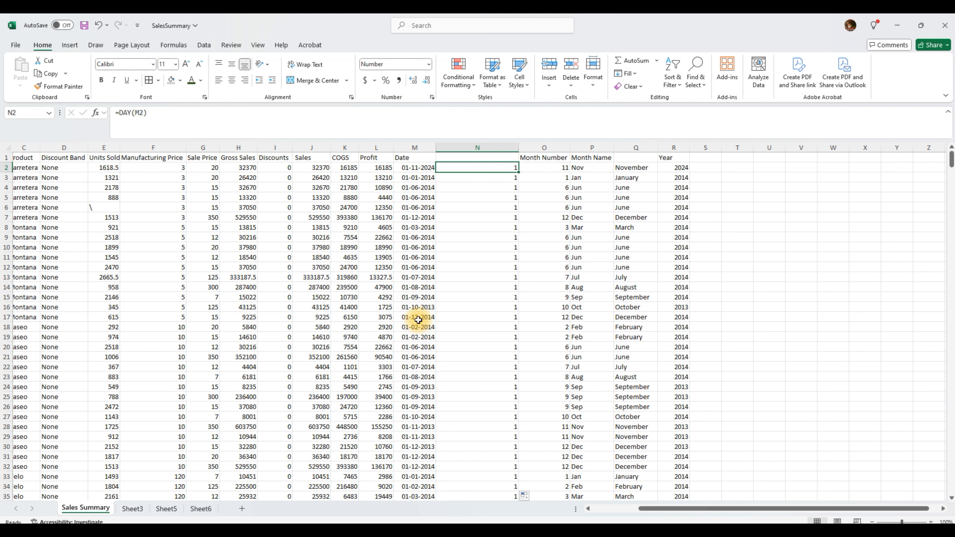
Step: Change the day of the first date in M2 to 25, making it 2024-11-25
{"action": "left_click", "coordinate": [415, 167]}
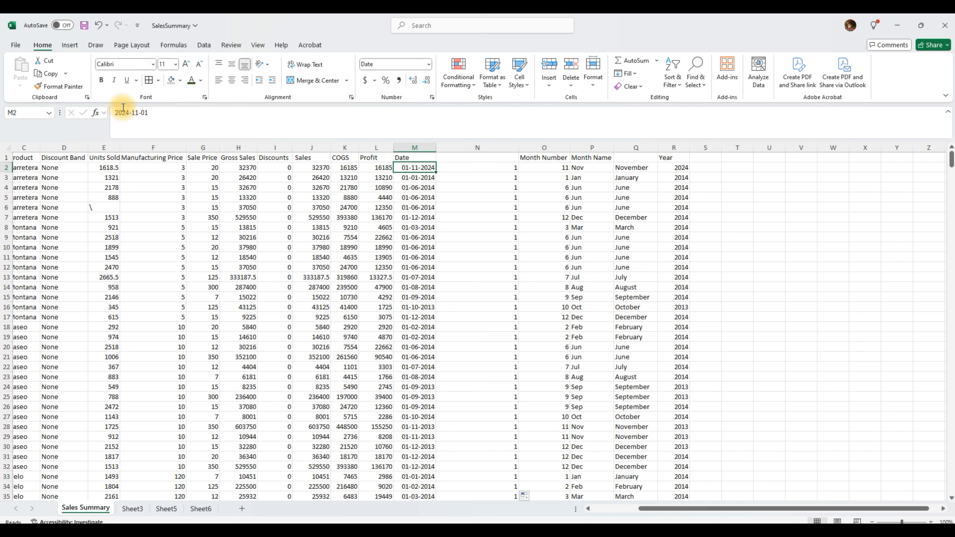
{"action": "left_click", "coordinate": [142, 112]}
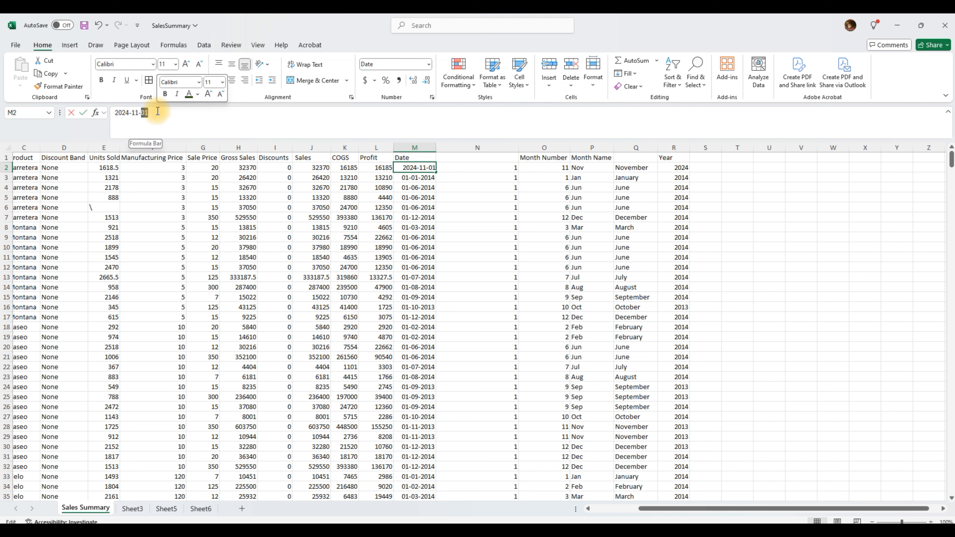
{"action": "key", "text": "BackSpace"}
{"action": "key", "text": "BackSpace"}
{"action": "type", "text": "25"}
{"action": "key", "text": "Return"}
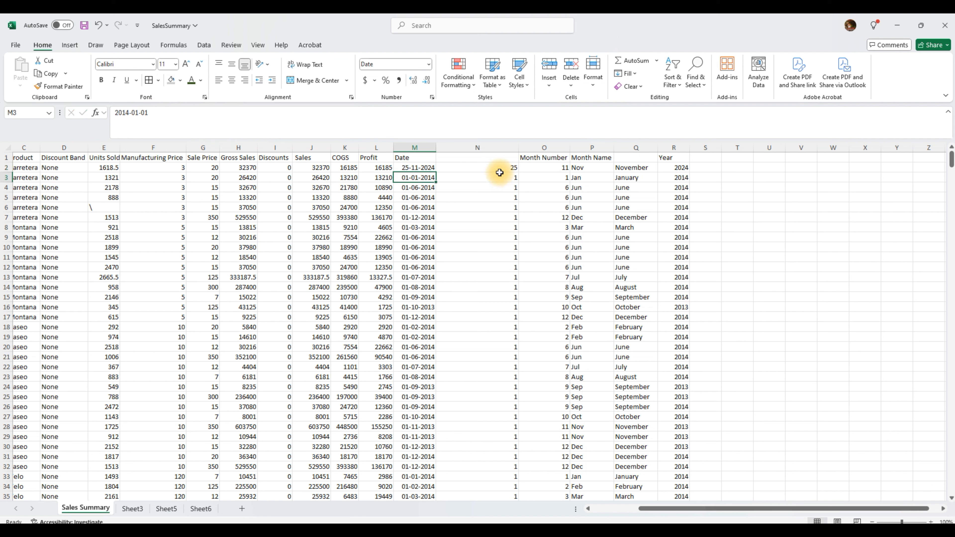
Step: Enter the header Day in N1, above the extracted day values
{"action": "left_click", "coordinate": [493, 157]}
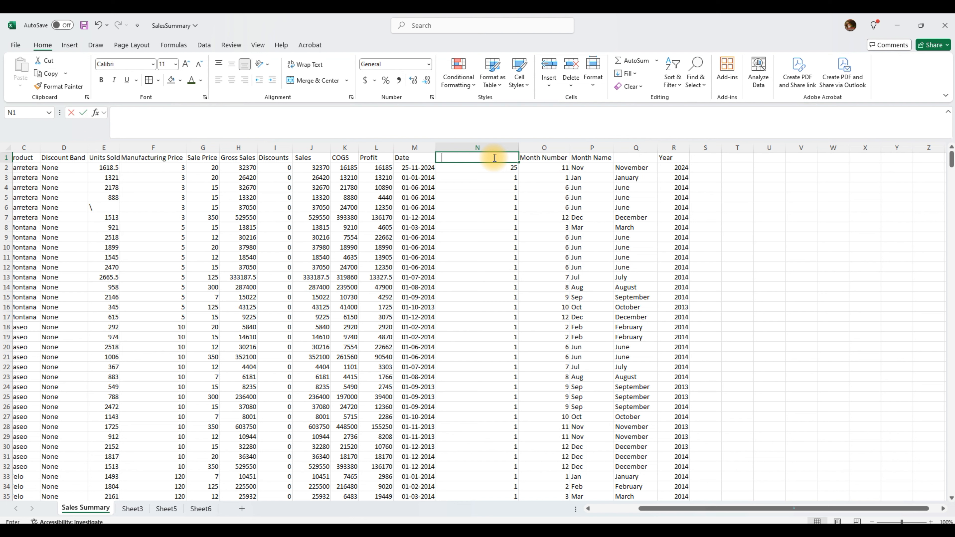
{"action": "type", "text": "Day"}
{"action": "key", "text": "Return"}
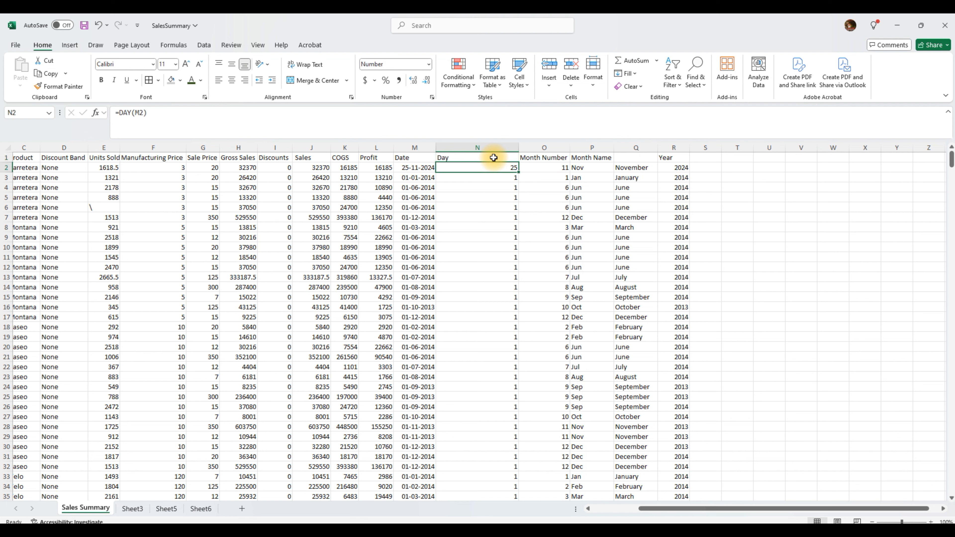
{"action": "left_click", "coordinate": [548, 158]}
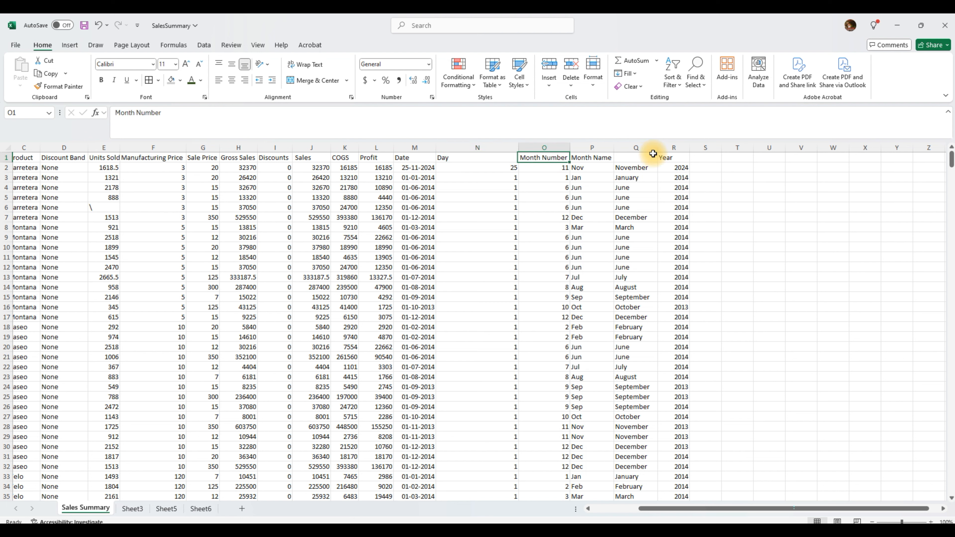
{"action": "left_click", "coordinate": [669, 158]}
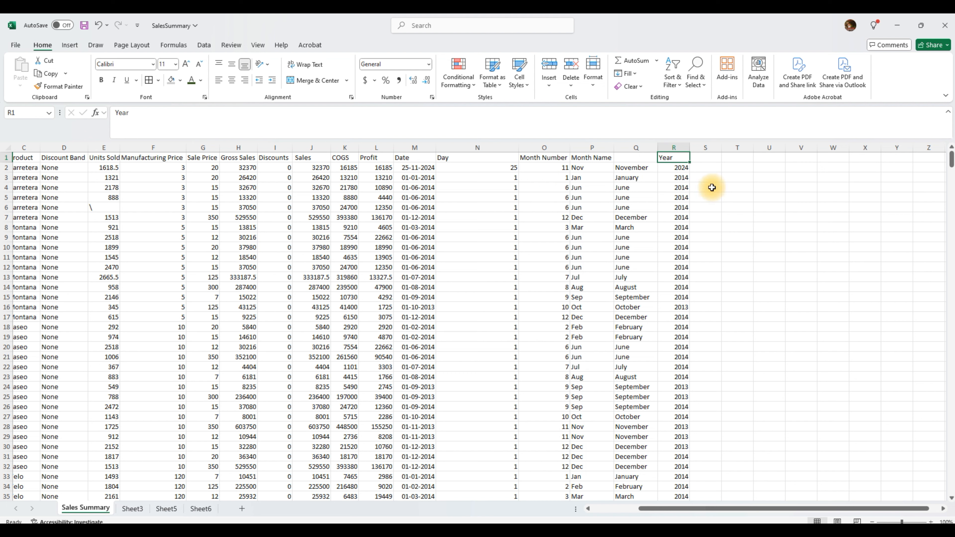
Step: Enter the header "No of Days from date to today" in S1, beside the Year column
{"action": "left_click", "coordinate": [711, 163]}
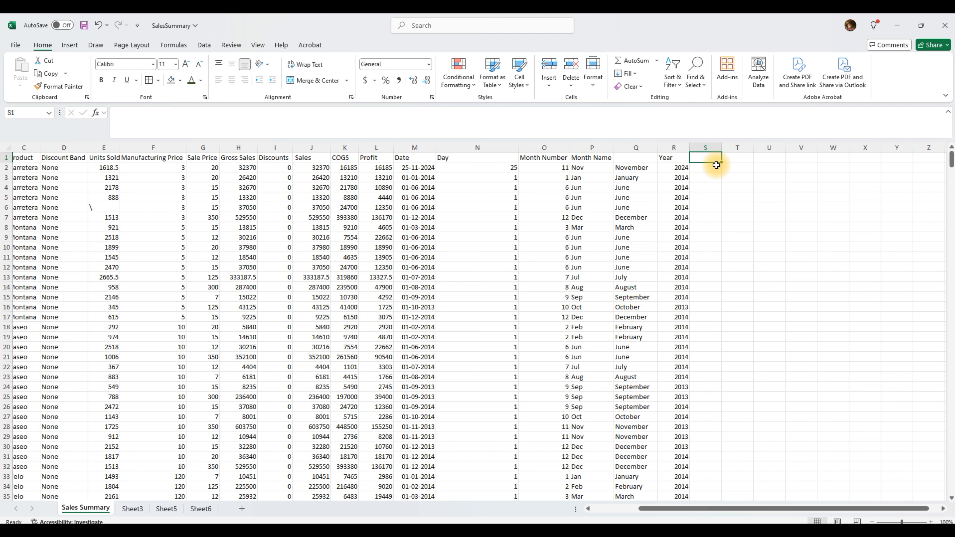
{"action": "key", "text": "F2"}
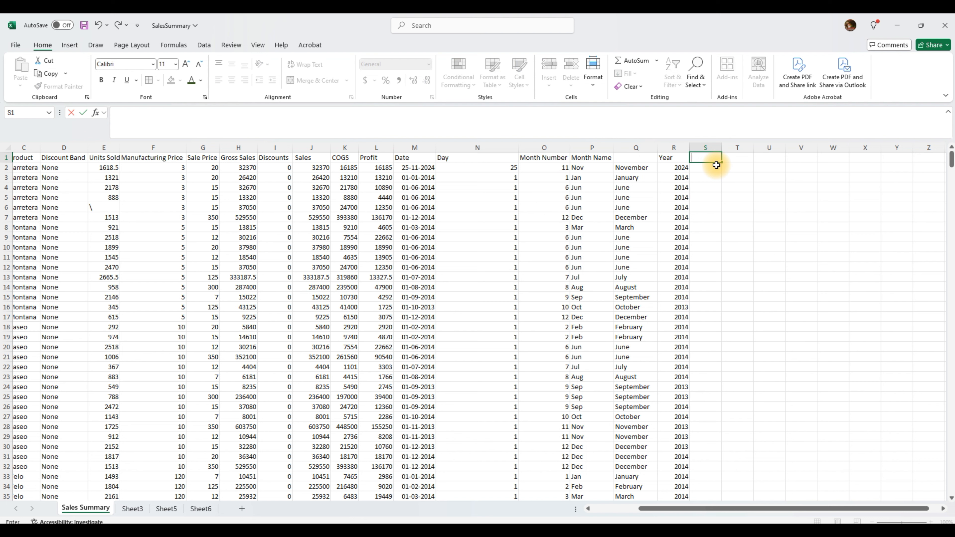
{"action": "type", "text": "No of Days"}
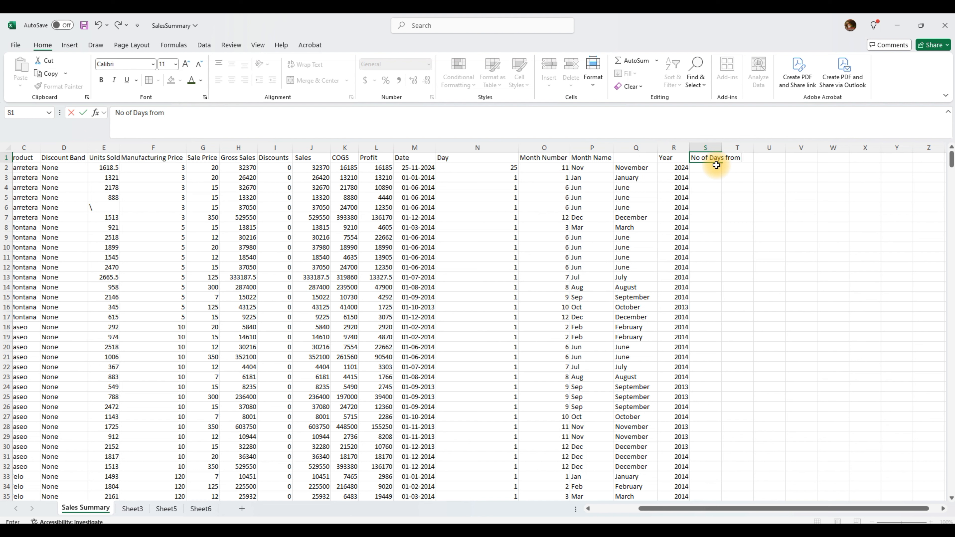
{"action": "type", "text": " from date to today"}
{"action": "key", "text": "Return"}
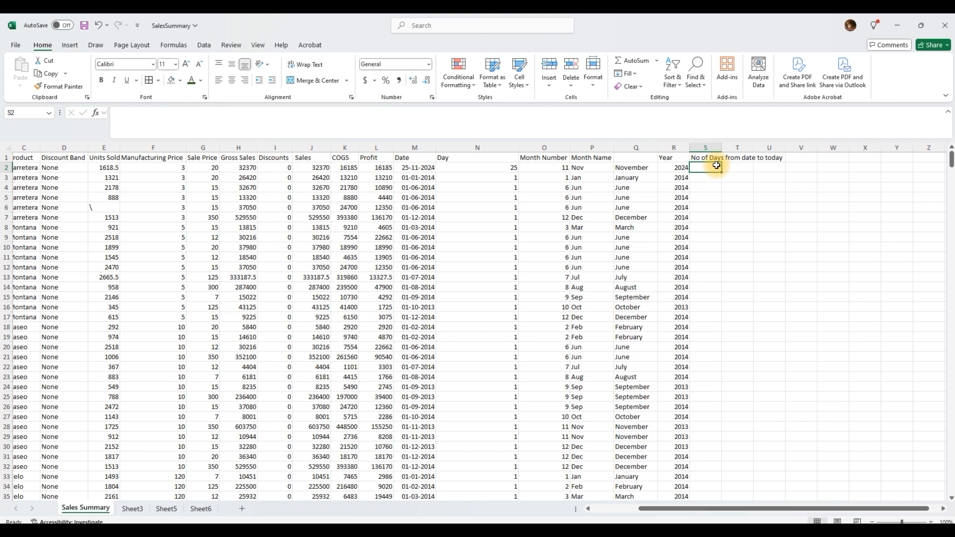
Step: Enter =DAYS(NOW(),M2) in S2 to calculate the days from the first date to today, and review the formula
{"action": "type", "text": "=Da"}
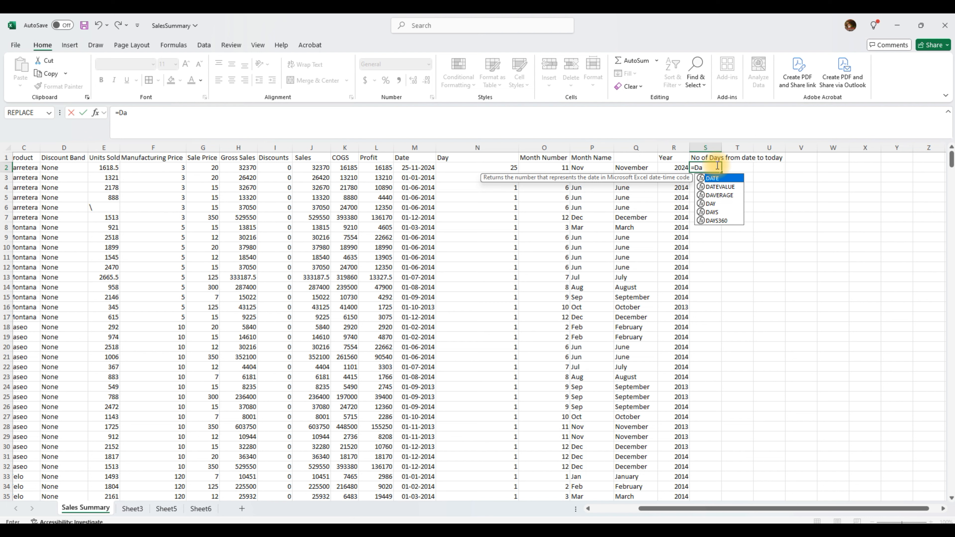
{"action": "key", "text": "Down"}
{"action": "key", "text": "Down"}
{"action": "key", "text": "Down"}
{"action": "key", "text": "Down"}
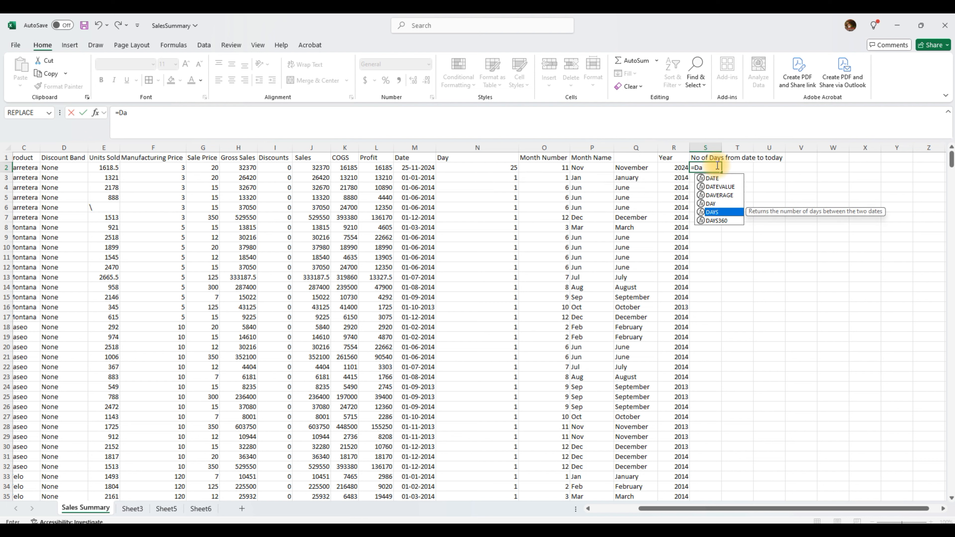
{"action": "double_click", "coordinate": [714, 213]}
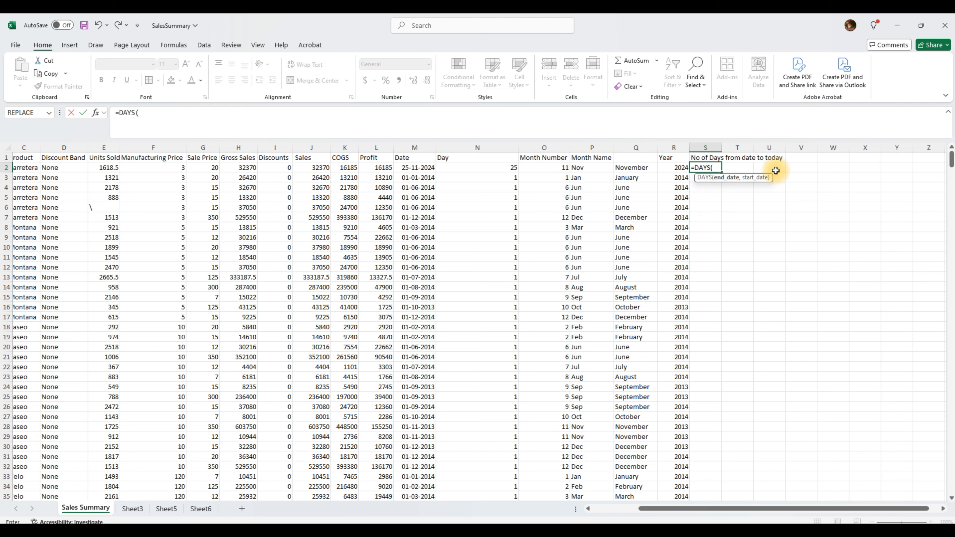
{"action": "type", "text": "Now"}
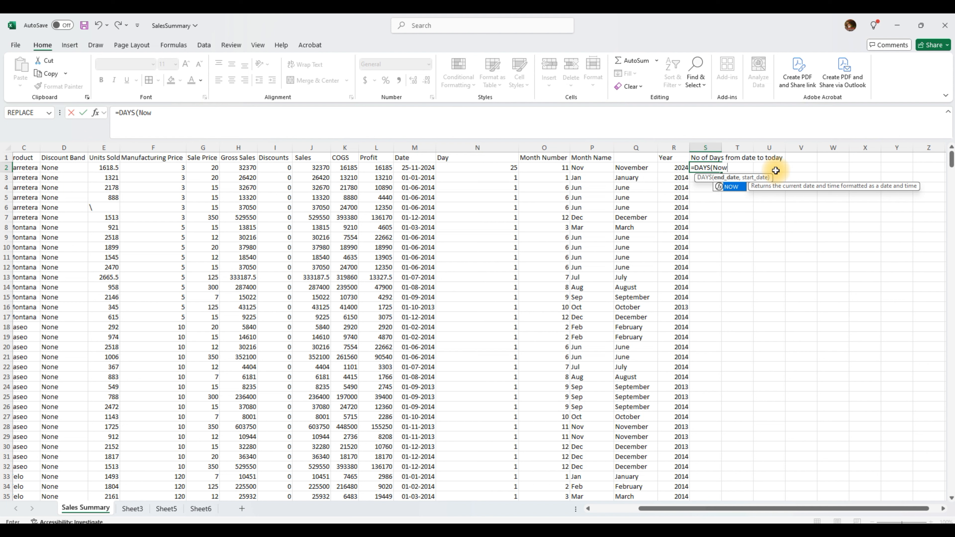
{"action": "type", "text": "()"}
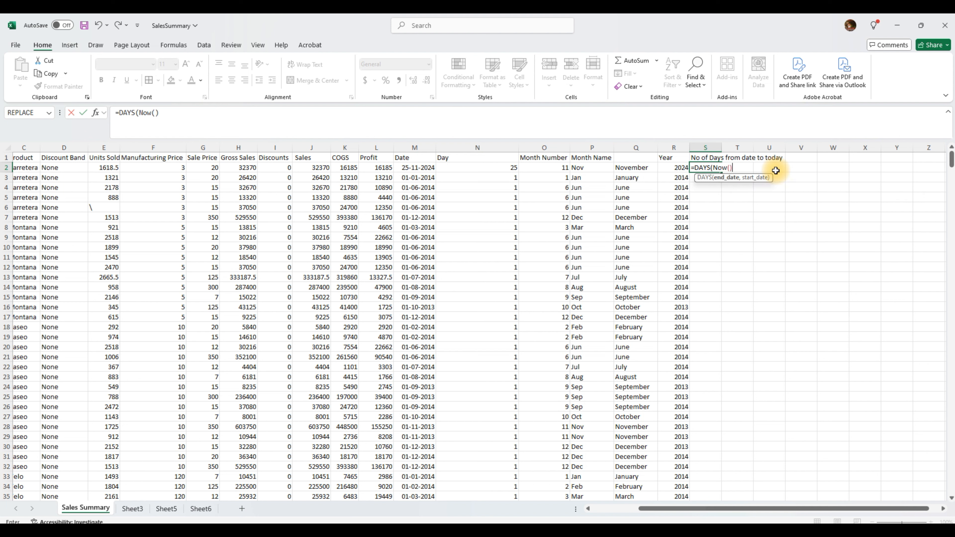
{"action": "type", "text": ","}
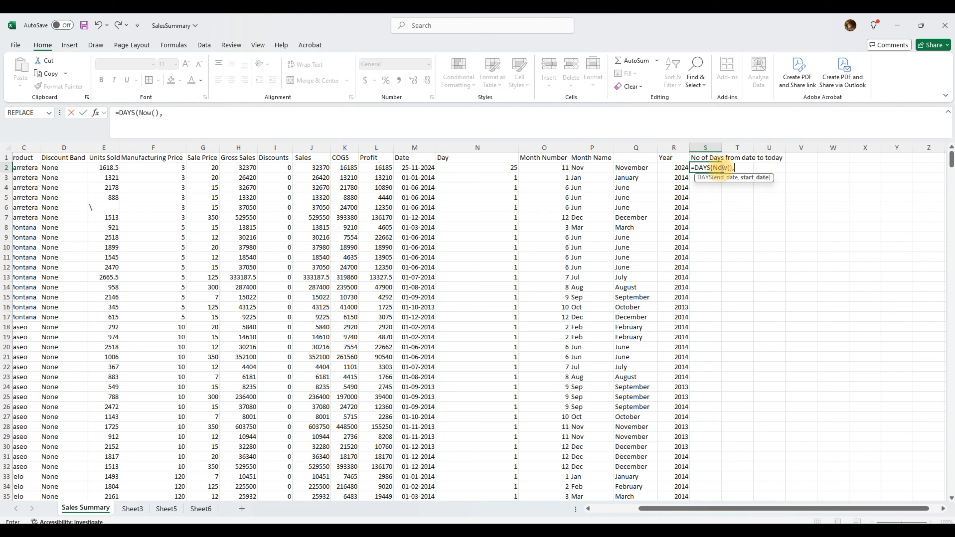
{"action": "left_click", "coordinate": [421, 169]}
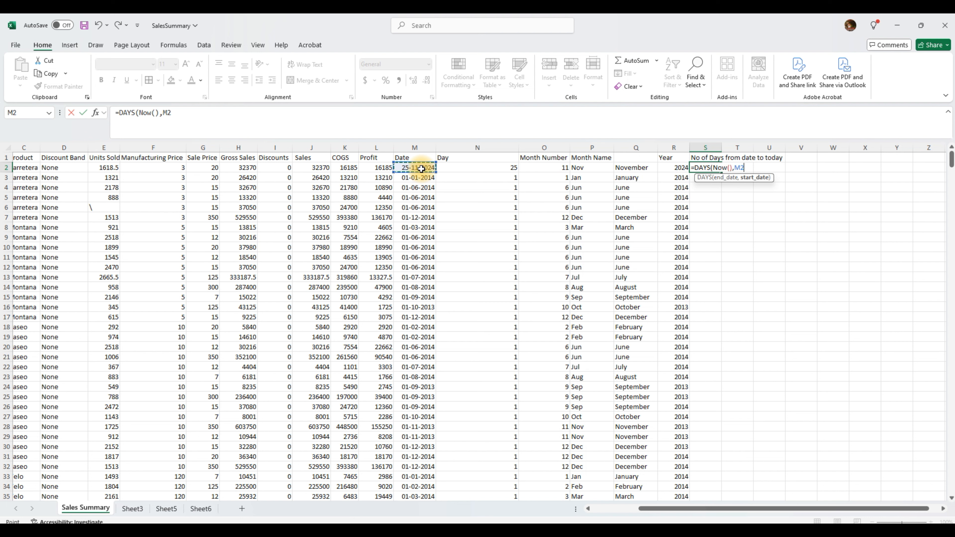
{"action": "type", "text": ")"}
{"action": "key", "text": "Return"}
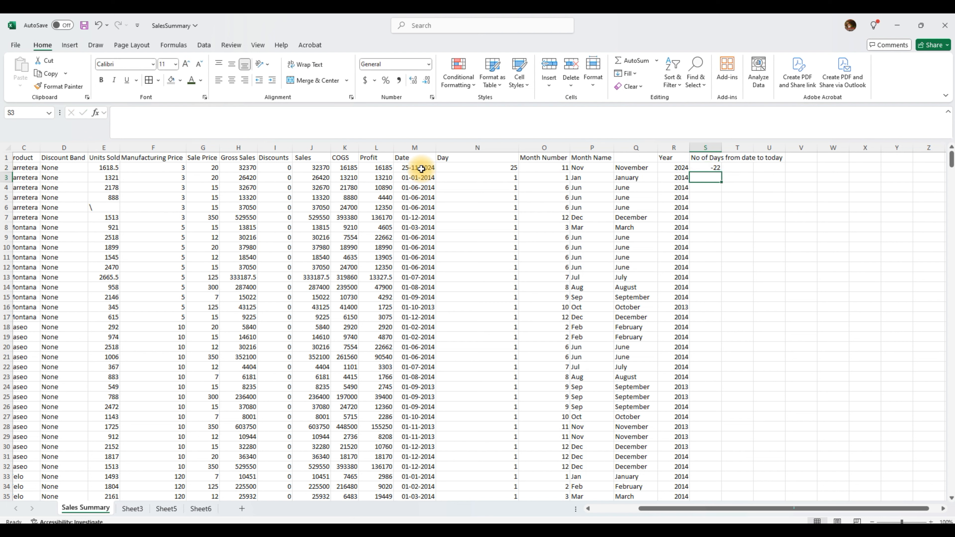
{"action": "left_click", "coordinate": [709, 168]}
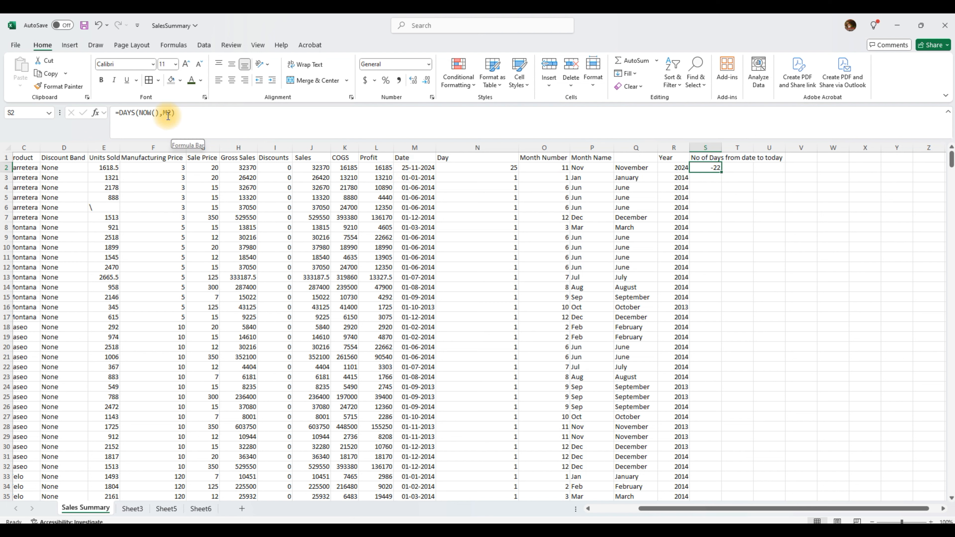
Step: Swap the arguments of the days formula in S2 to make it =DAYS(M2,NOW()), and compare it with the date in M2
{"action": "left_click", "coordinate": [178, 113]}
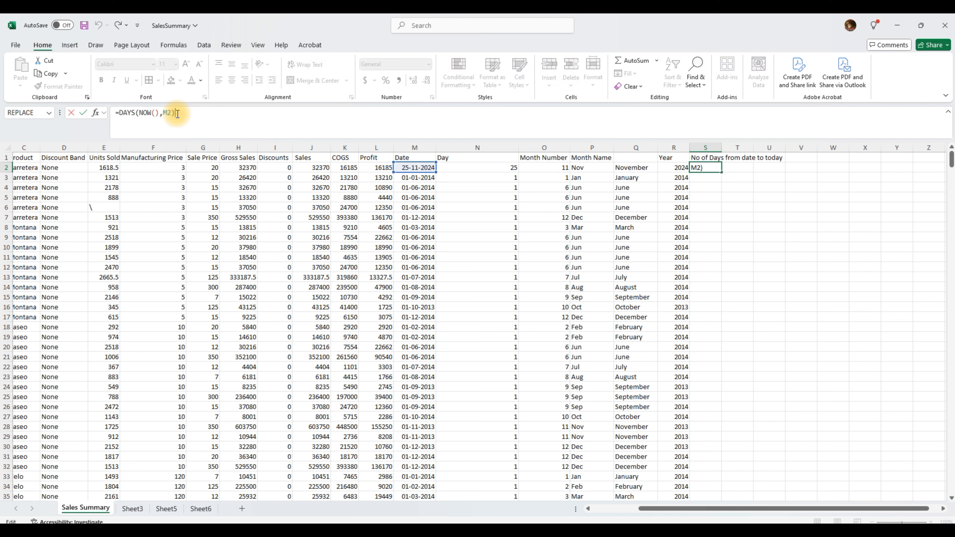
{"action": "left_click", "coordinate": [135, 113]}
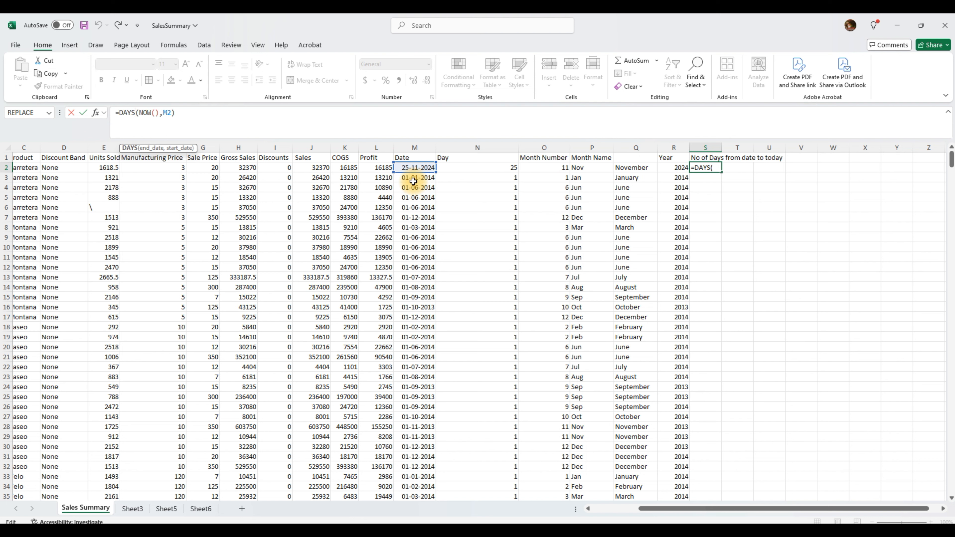
{"action": "left_click_drag", "start_coordinate": [139, 113], "coordinate": [160, 114]}
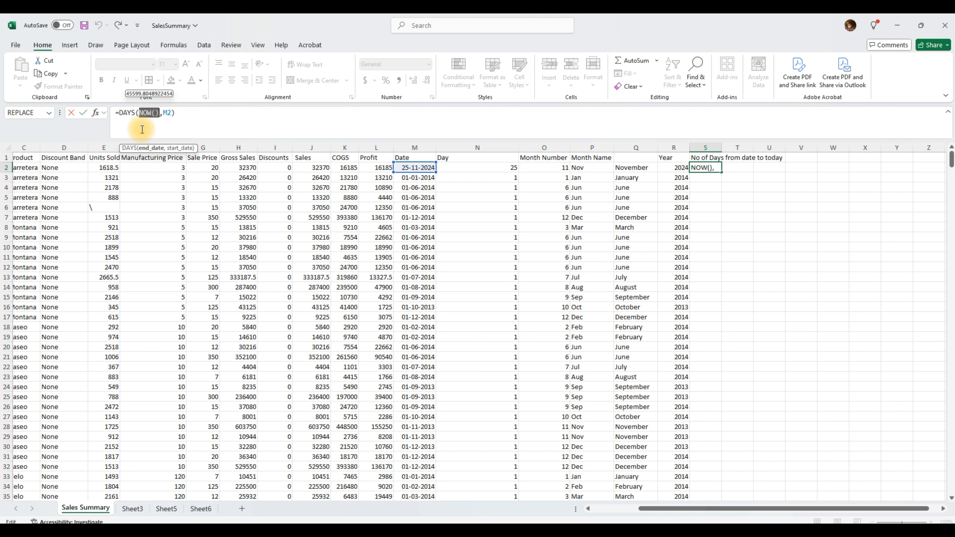
{"action": "key", "text": "Delete"}
{"action": "key", "text": "Delete"}
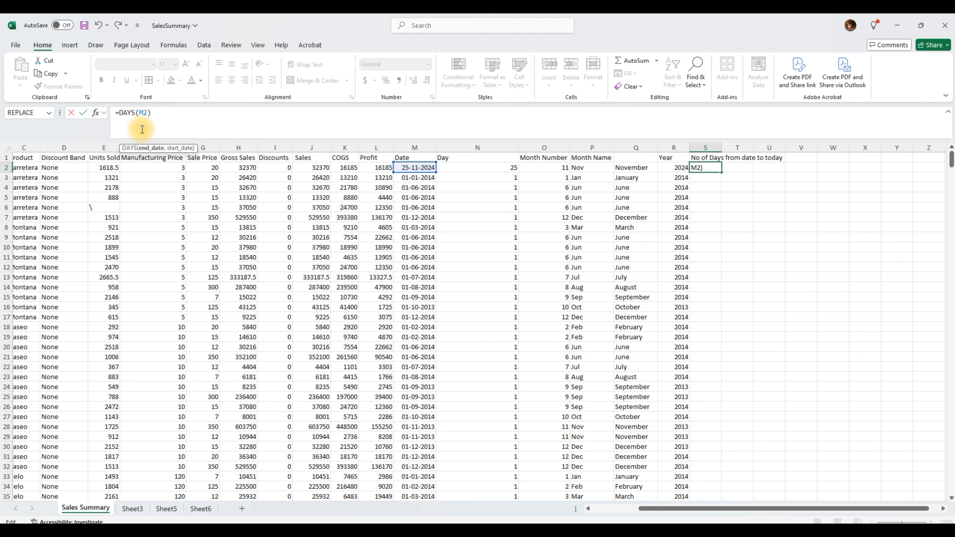
{"action": "type", "text": ",Now"}
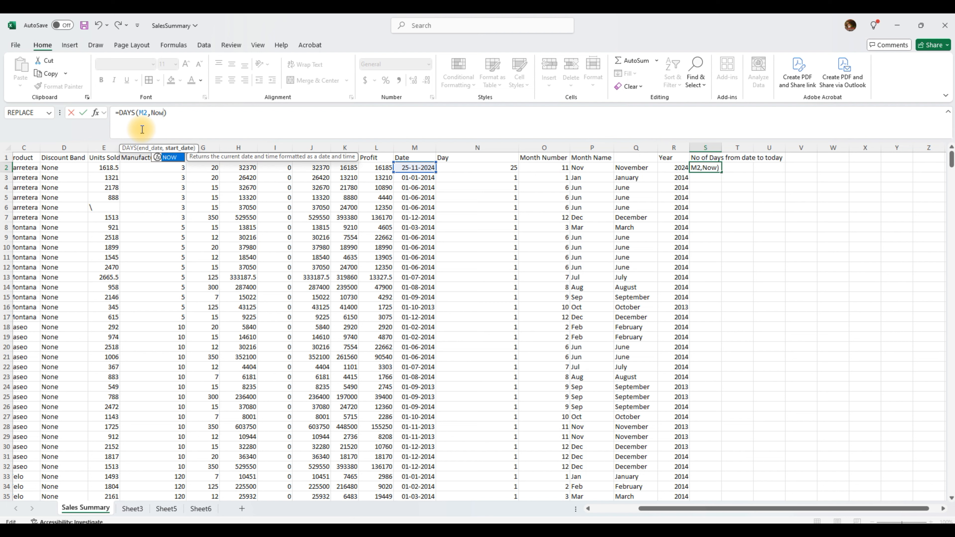
{"action": "type", "text": "()"}
{"action": "key", "text": "Return"}
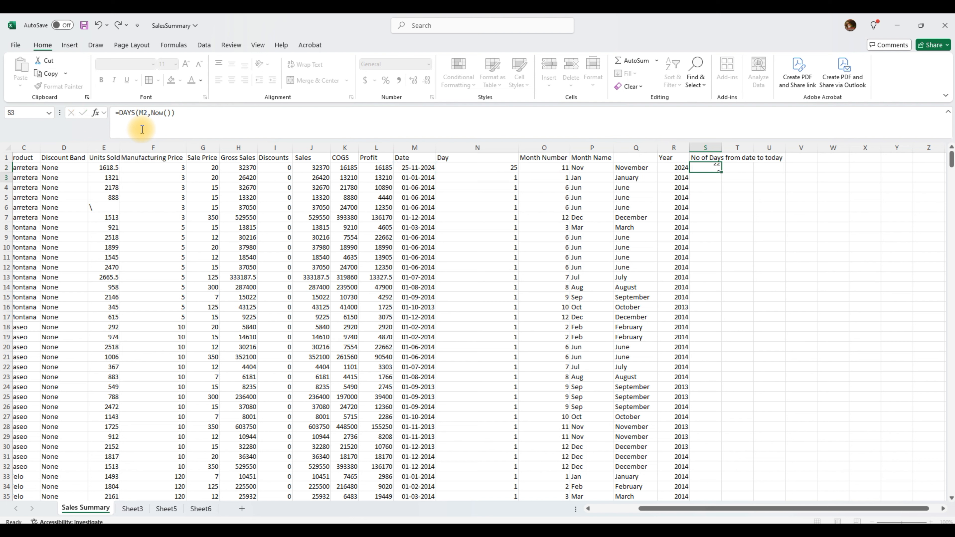
{"action": "left_click", "coordinate": [709, 168]}
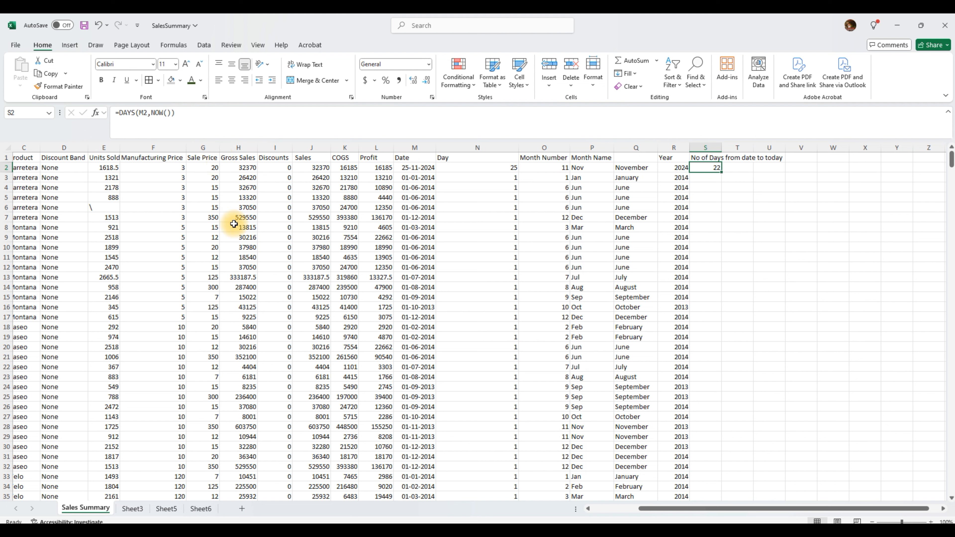
{"action": "left_click", "coordinate": [410, 170]}
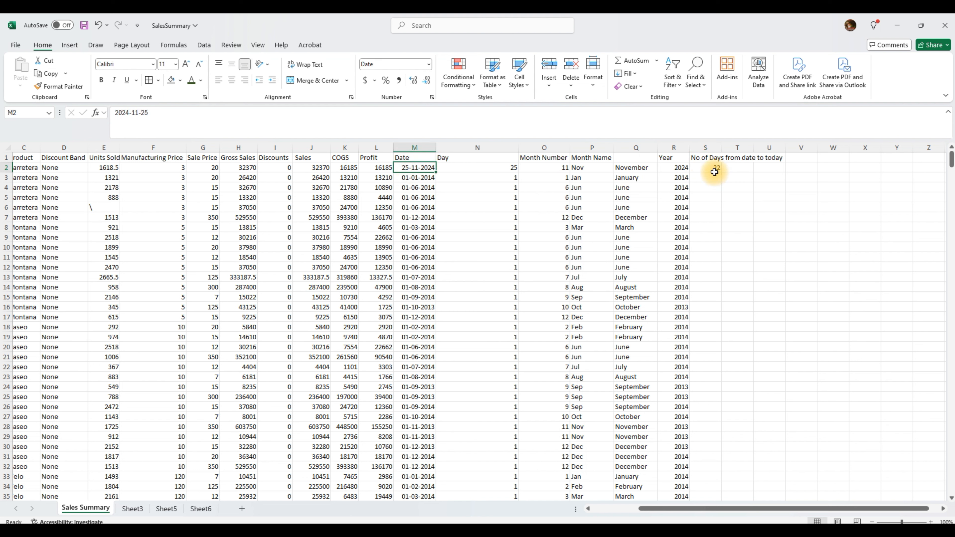
{"action": "left_click", "coordinate": [707, 168]}
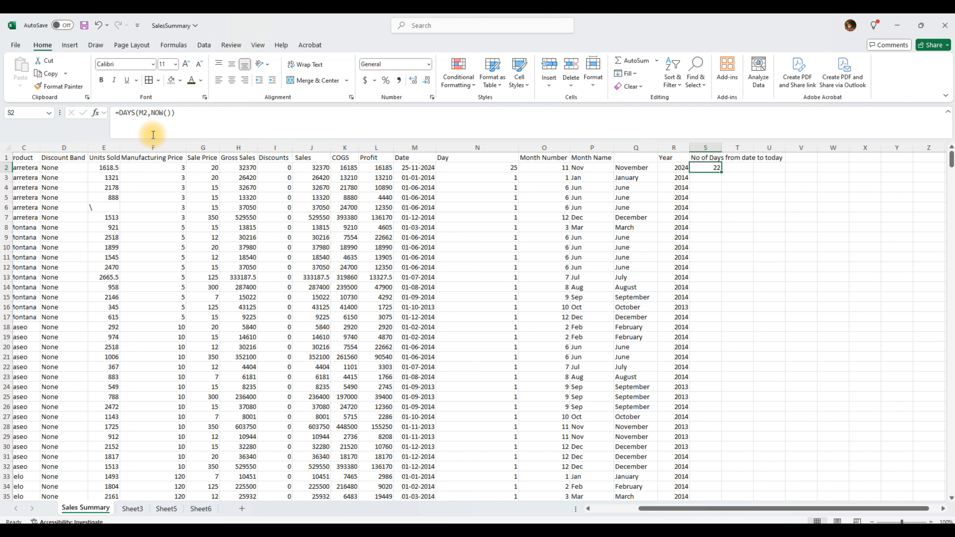
Step: Restore the argument order of the S2 formula to =DAYS(NOW(),M2)
{"action": "double_click", "coordinate": [142, 114]}
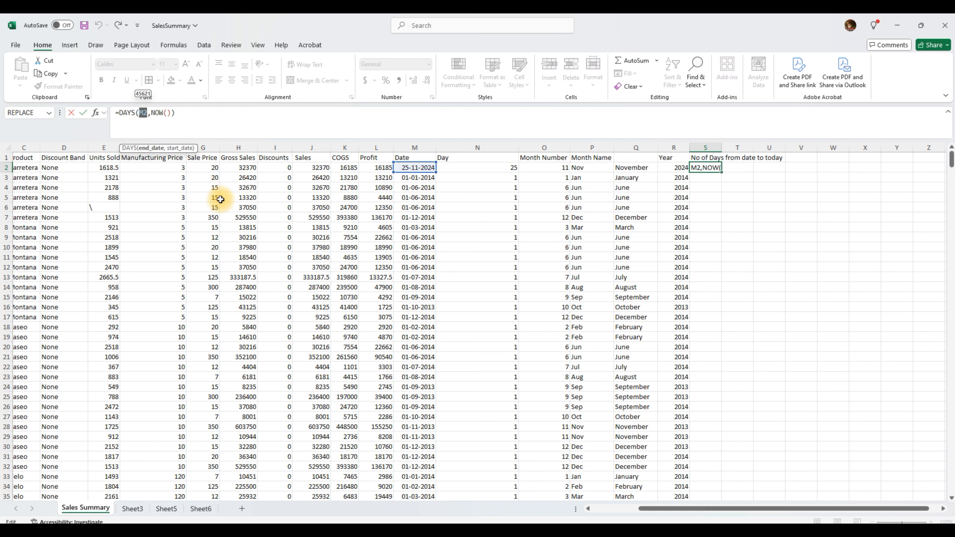
{"action": "key", "text": "BackSpace"}
{"action": "key", "text": "Delete"}
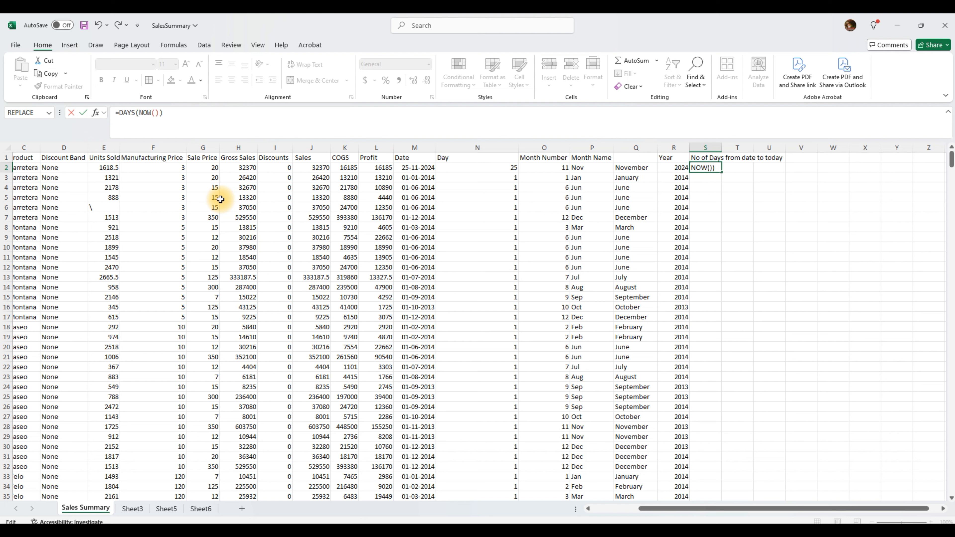
{"action": "key", "text": "Left"}
{"action": "type", "text": ","}
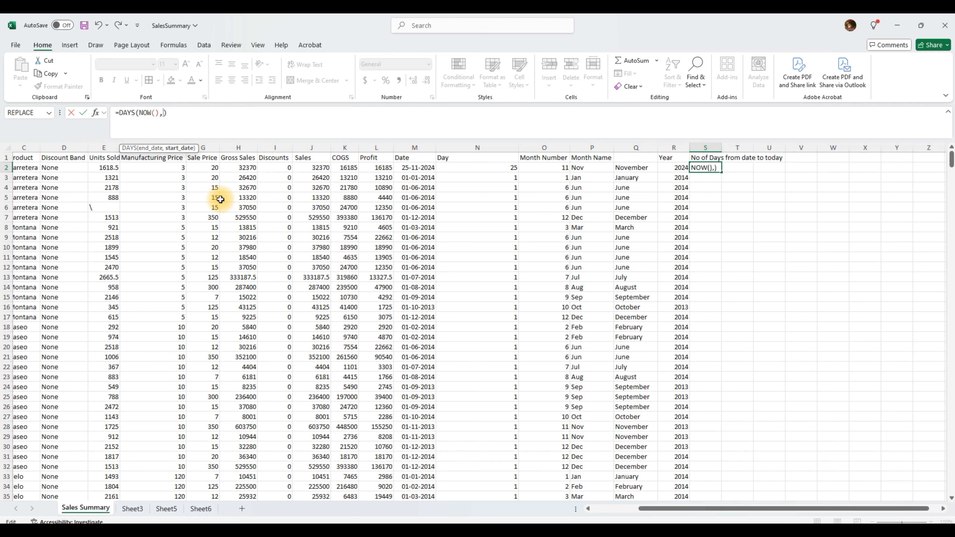
{"action": "left_click", "coordinate": [411, 170]}
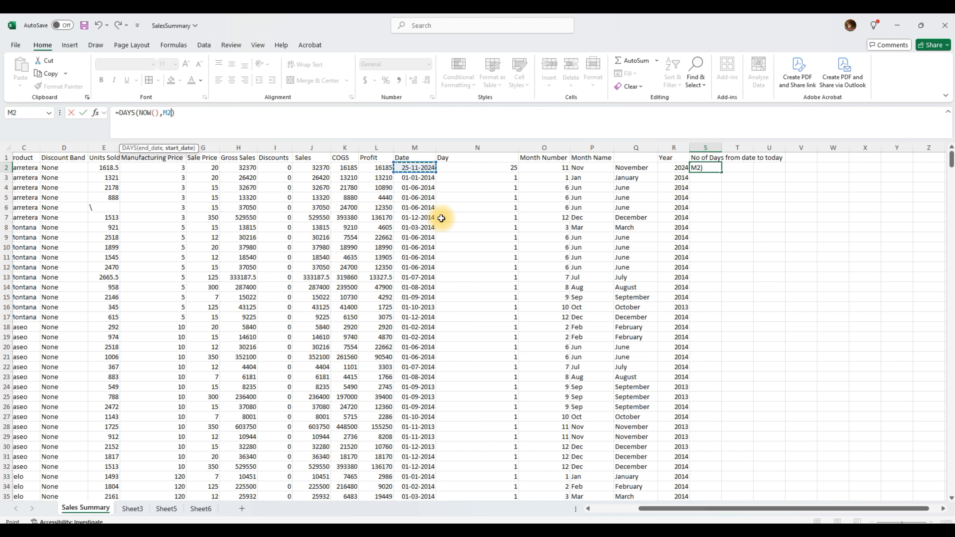
{"action": "key", "text": "Return"}
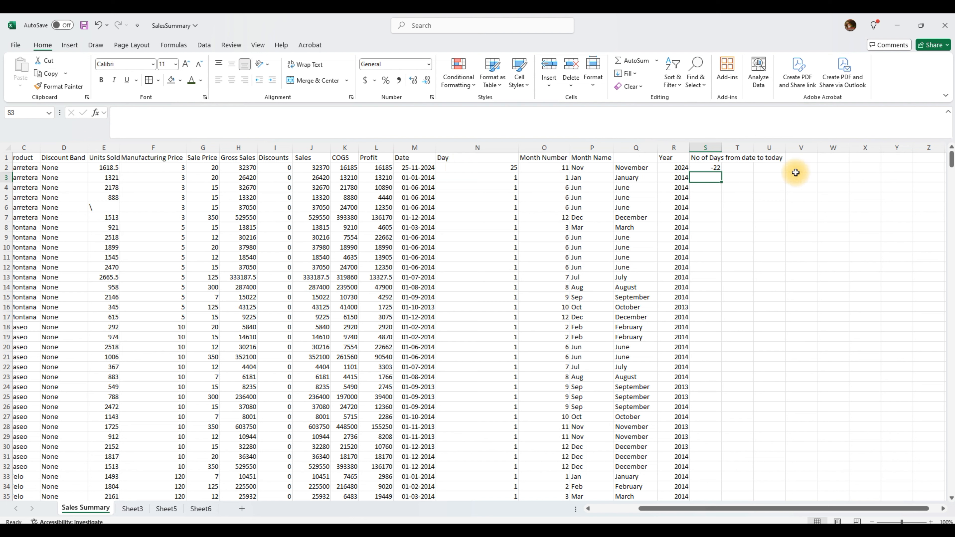
Step: Enter the header Today in V1 and the formula =NOW() in V2 beneath it
{"action": "left_click", "coordinate": [799, 159]}
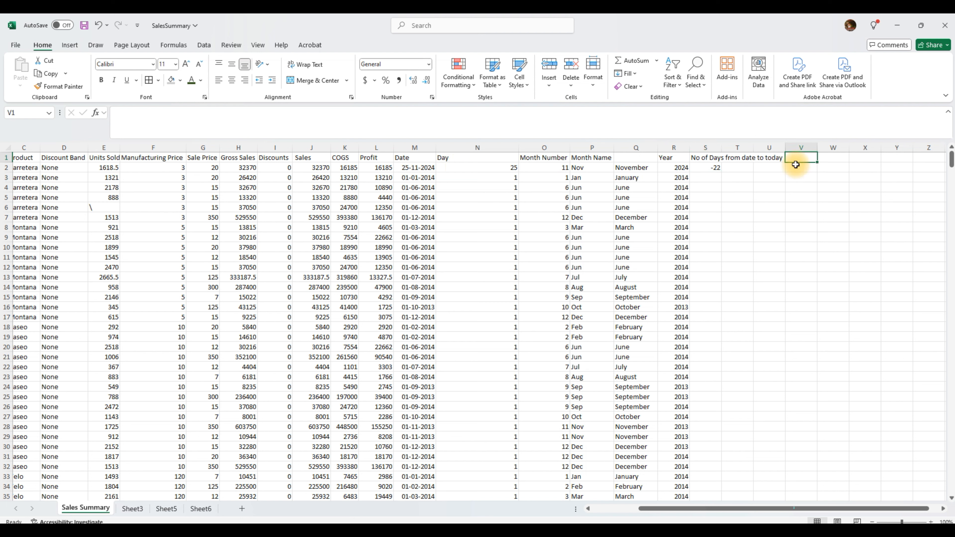
{"action": "type", "text": "Today"}
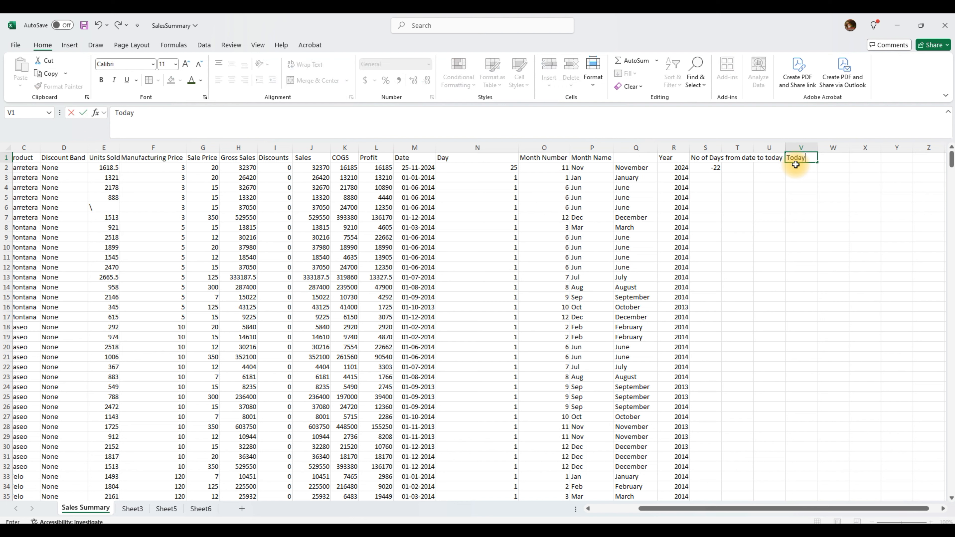
{"action": "key", "text": "Return"}
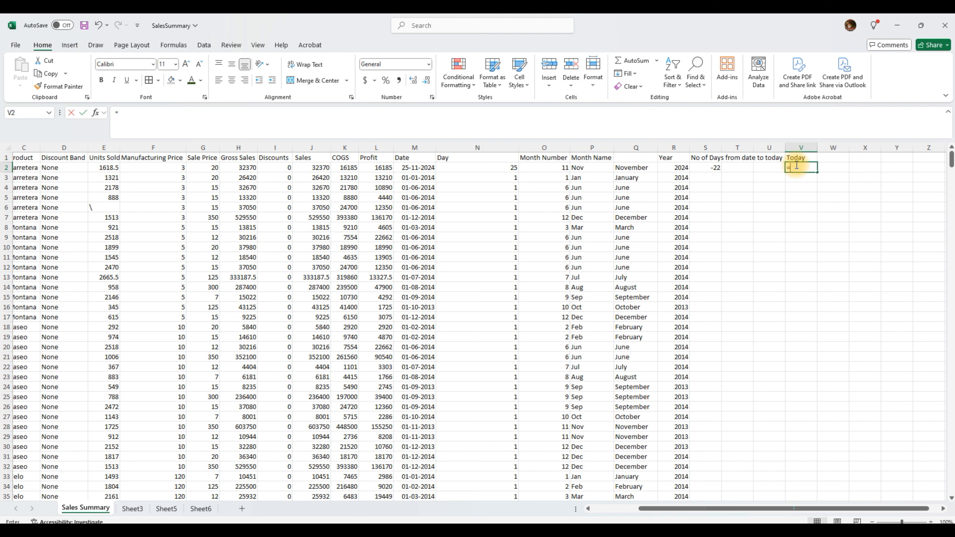
{"action": "type", "text": "=Now()"}
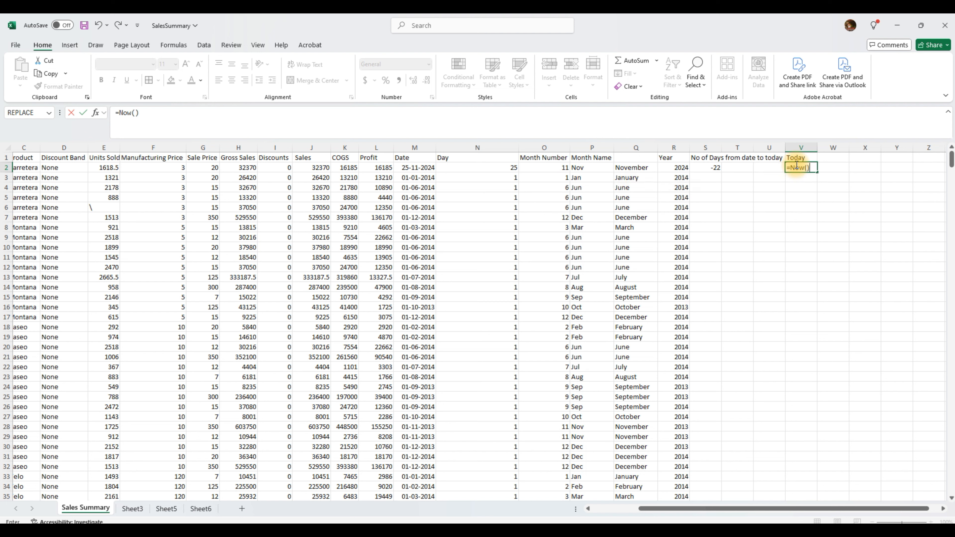
{"action": "key", "text": "Return"}
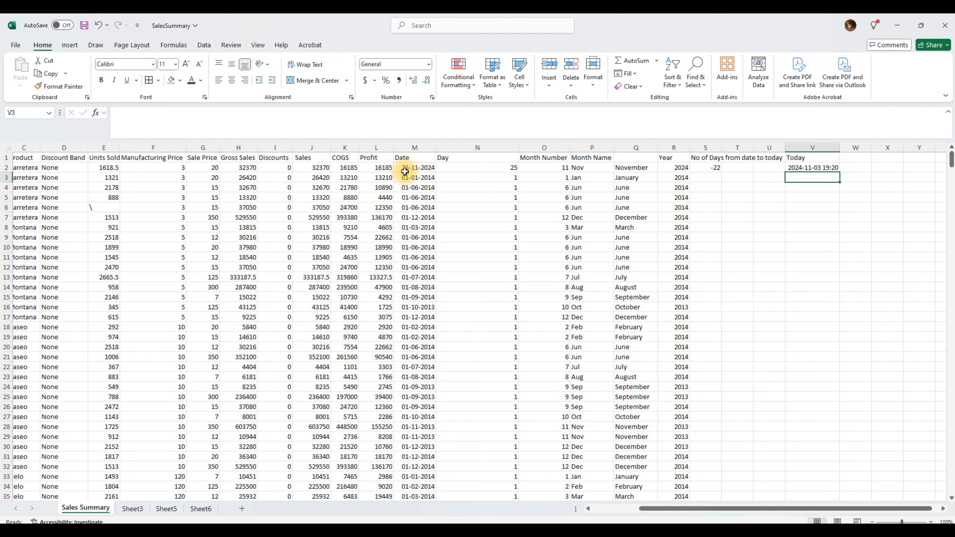
Step: Fill the days formula from S2 down the whole column and inspect the NOW() argument of the copied formula in S3
{"action": "left_click", "coordinate": [717, 173]}
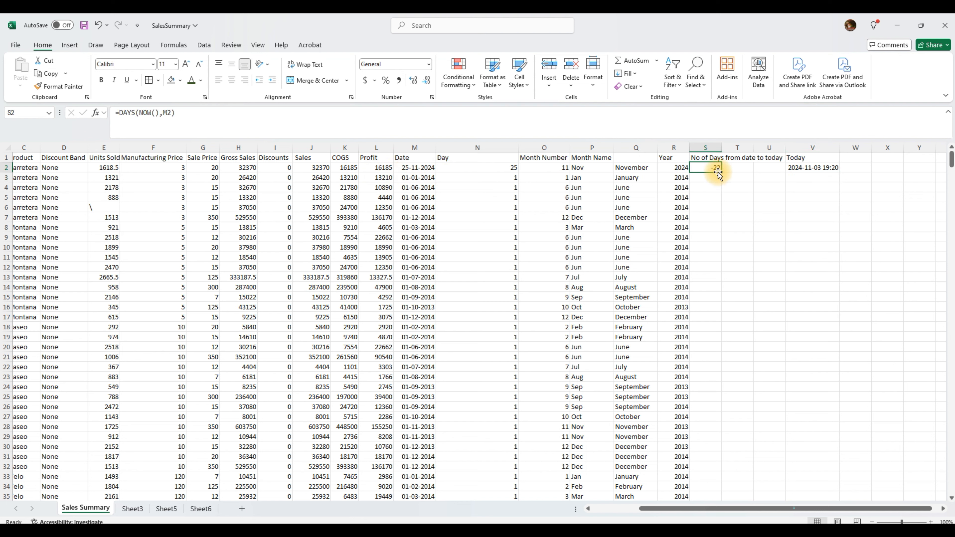
{"action": "double_click", "coordinate": [720, 172]}
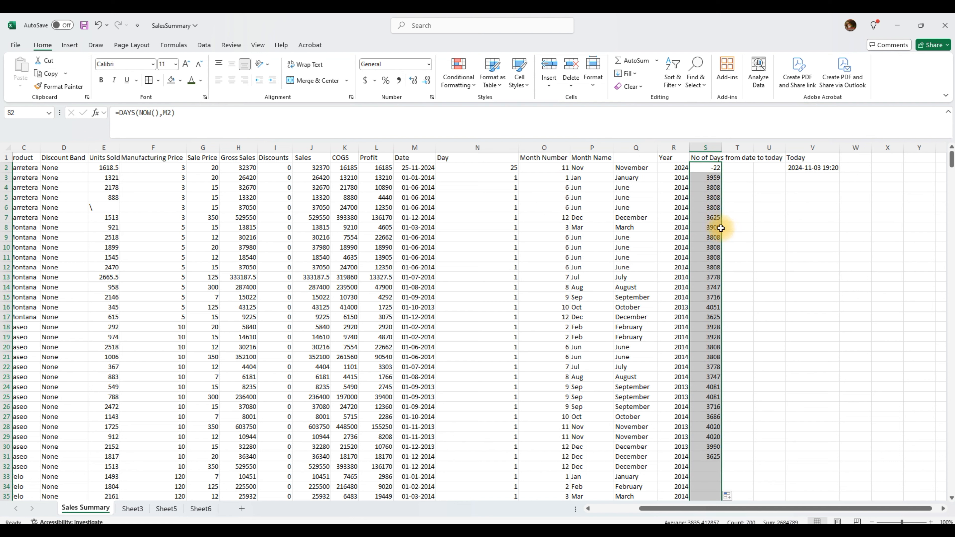
{"action": "left_click", "coordinate": [711, 178]}
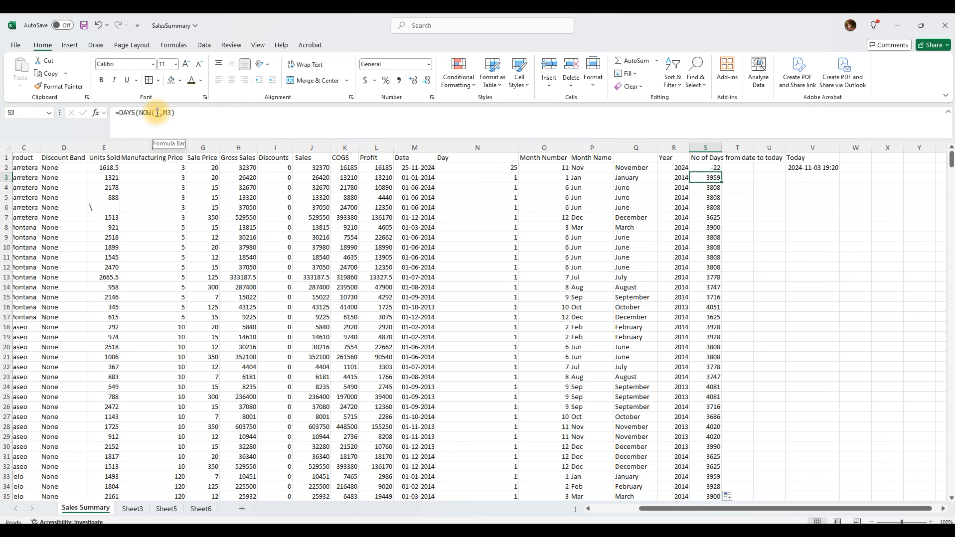
{"action": "left_click_drag", "start_coordinate": [158, 112], "coordinate": [139, 114]}
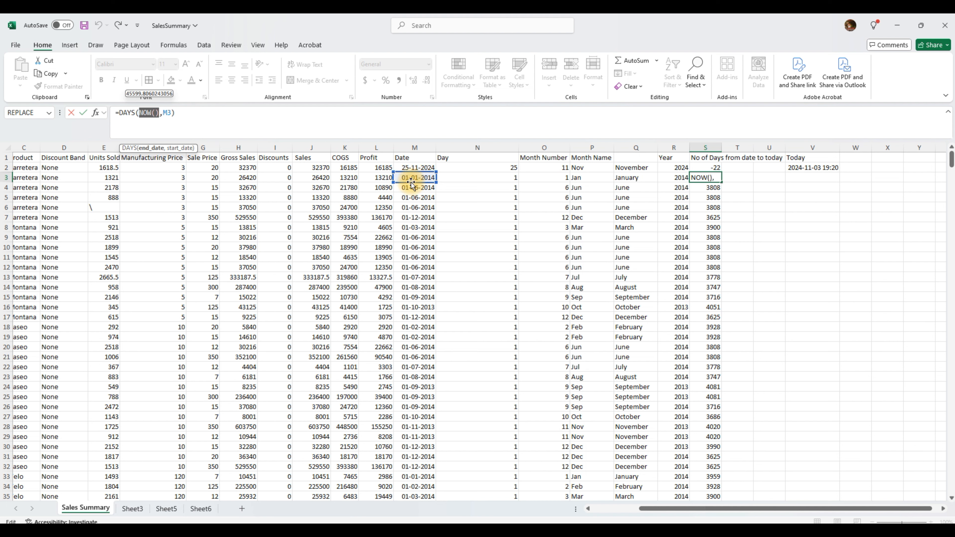
{"action": "key", "text": "Escape"}
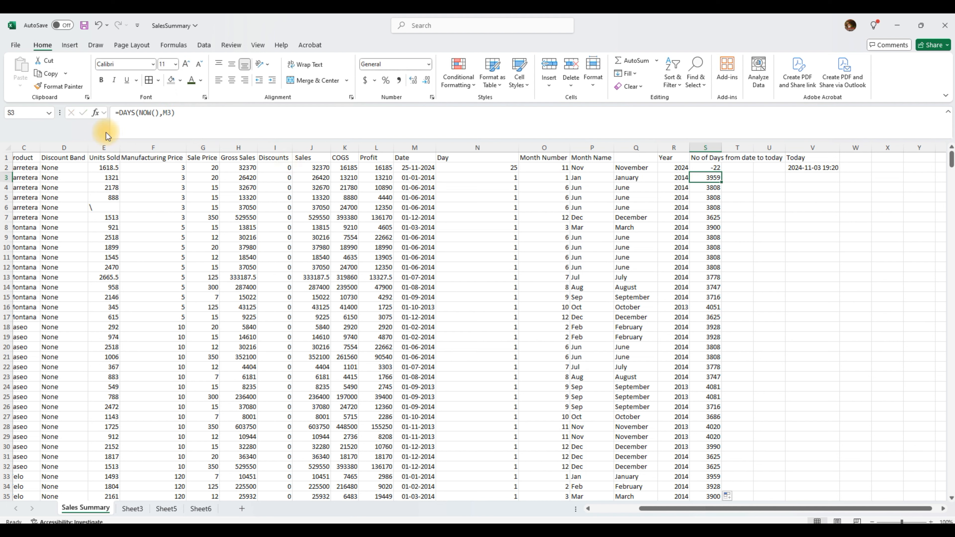
Step: Replace NOW() in the S3 formula with a quoted date, making it =DAYS("02-01-2014",M3)
{"action": "left_click", "coordinate": [140, 113]}
{"action": "left_click_drag", "start_coordinate": [140, 113], "coordinate": [158, 113]}
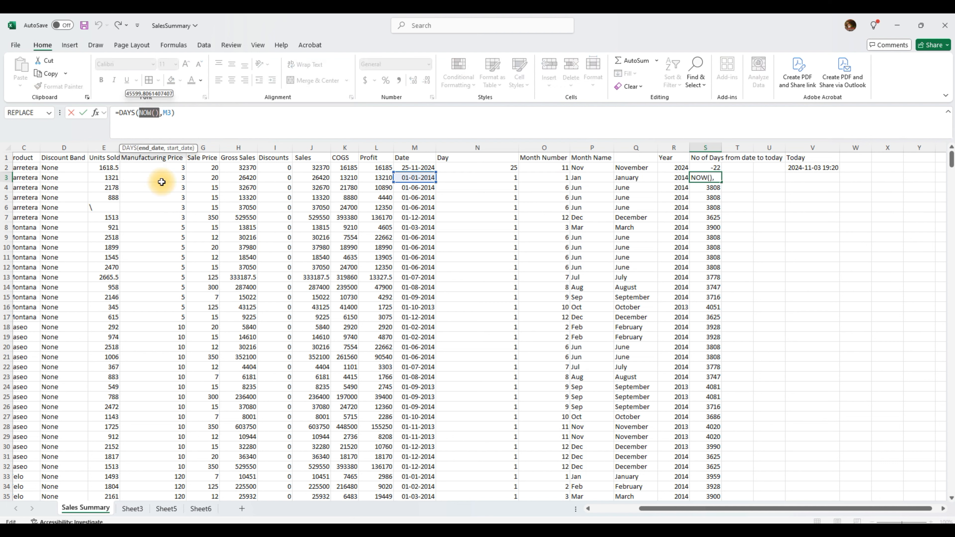
{"action": "type", "text": "\""}
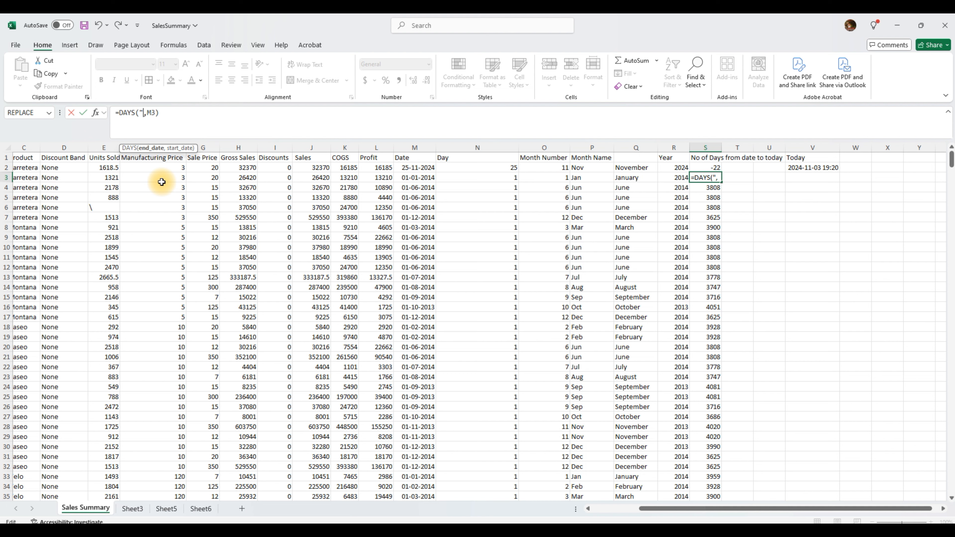
{"action": "type", "text": "01"}
{"action": "type", "text": "-01"}
{"action": "key", "text": "BackSpace"}
{"action": "type", "text": "2-01-29"}
{"action": "key", "text": "BackSpace"}
{"action": "type", "text": "014\""}
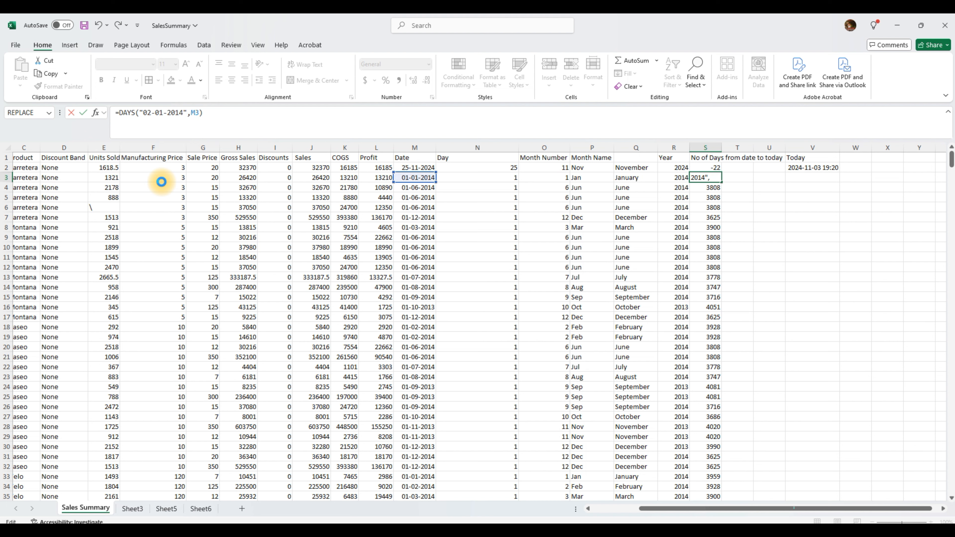
{"action": "key", "text": "Return"}
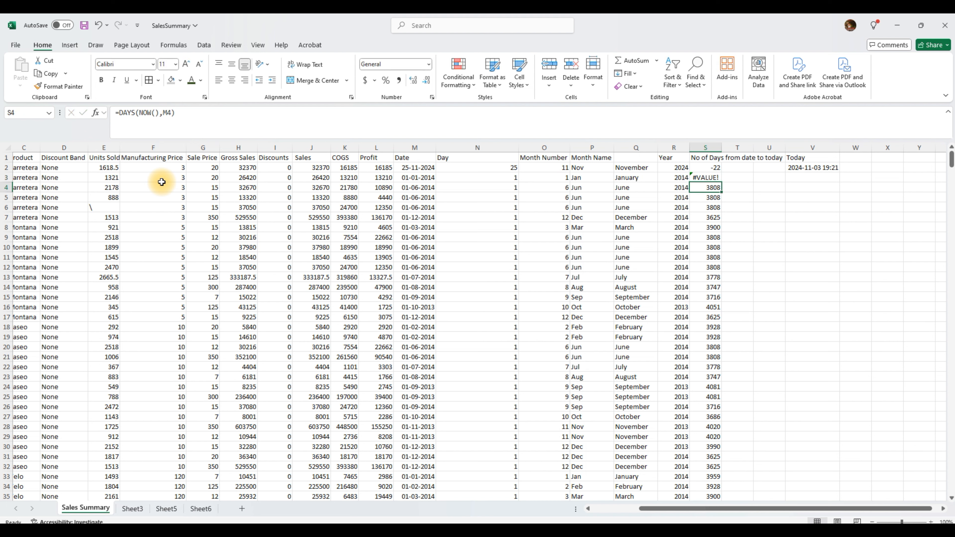
Step: Re-enter the opening quotation mark before the end date in the S3 formula and recalculate the cell
{"action": "left_click", "coordinate": [703, 178]}
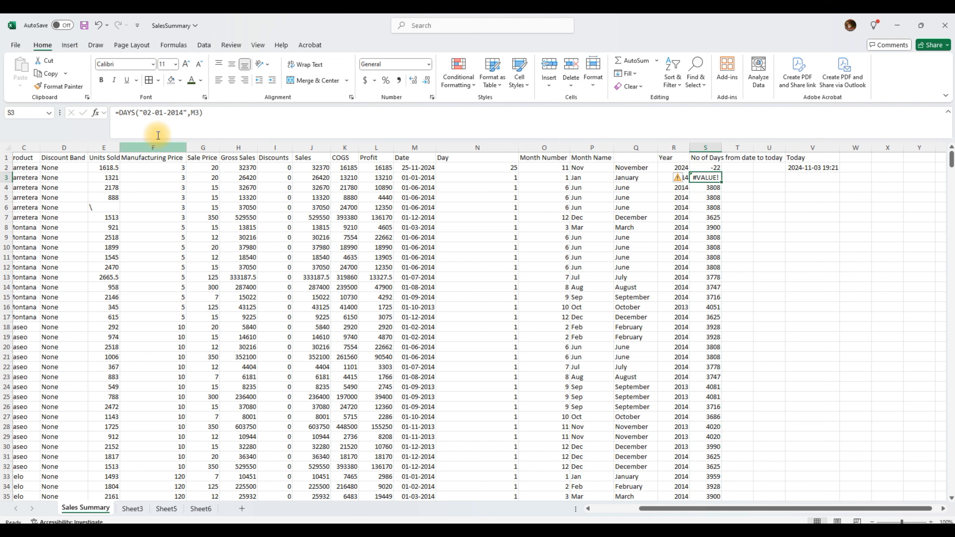
{"action": "left_click", "coordinate": [139, 113]}
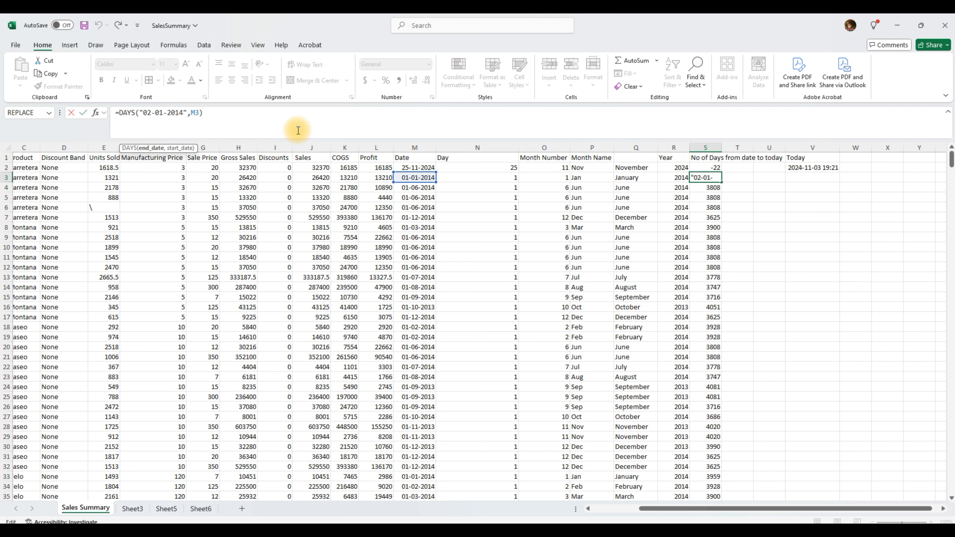
{"action": "key", "text": "Delete"}
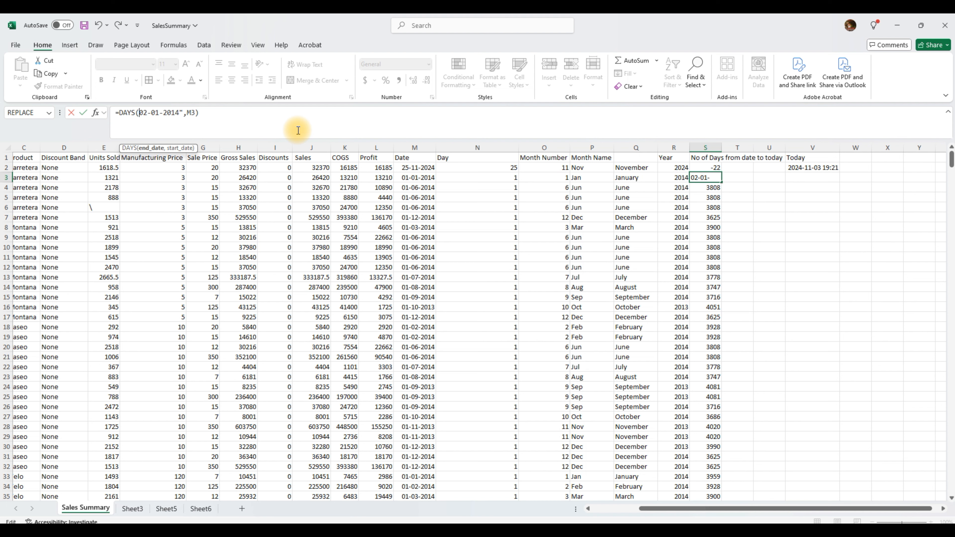
{"action": "type", "text": "\""}
{"action": "key", "text": "ctrl+Return"}
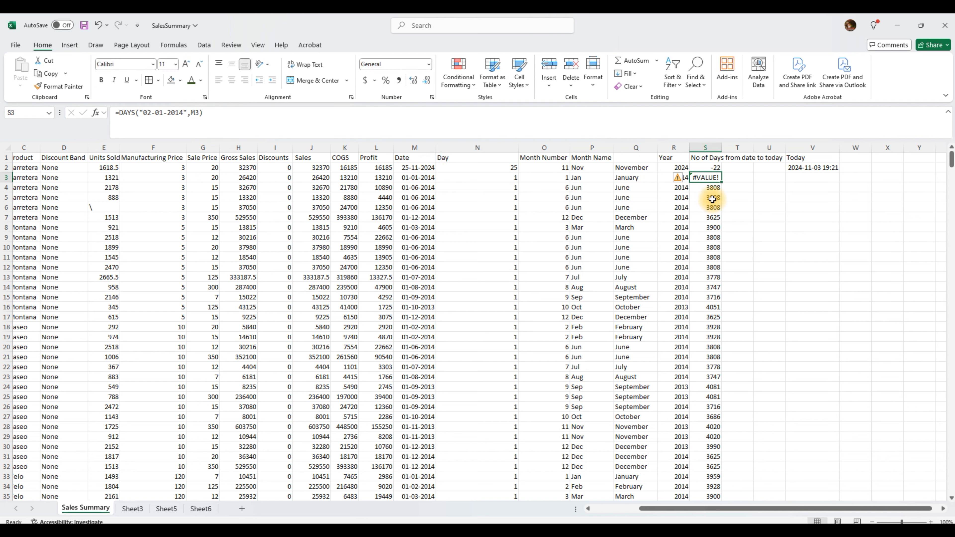
Step: Compare the DAYS formula in S5 with the quoted-date version in S3
{"action": "left_click", "coordinate": [712, 197]}
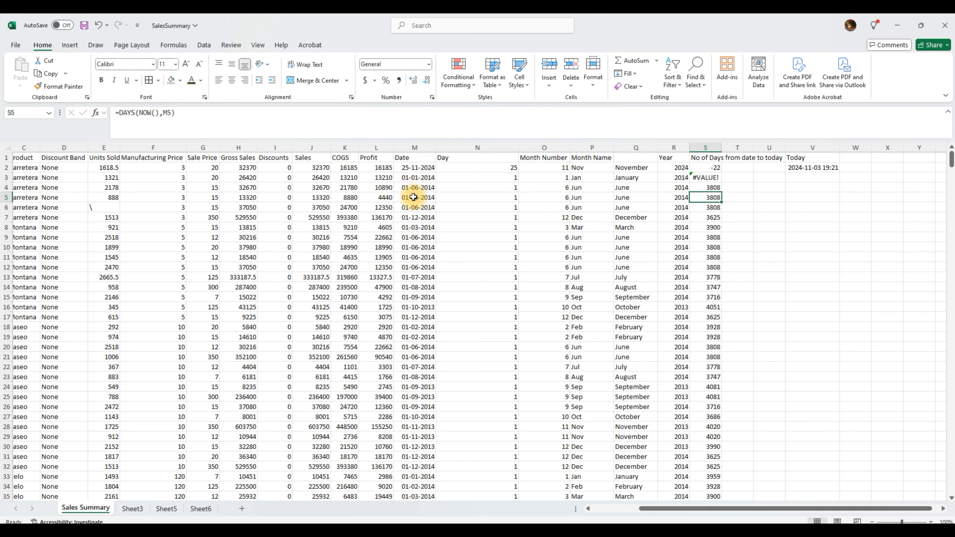
{"action": "left_click", "coordinate": [707, 178]}
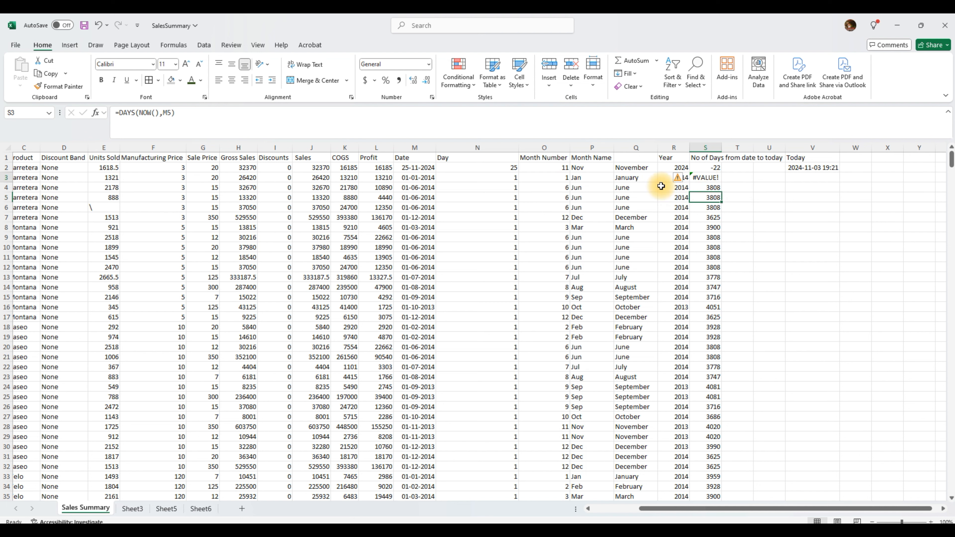
{"action": "left_click", "coordinate": [143, 113]}
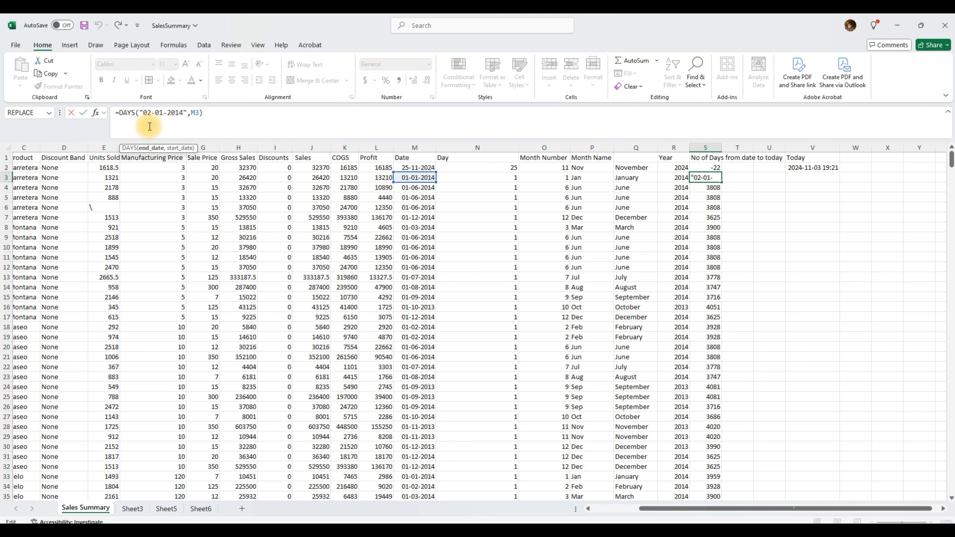
{"action": "key", "text": "Escape"}
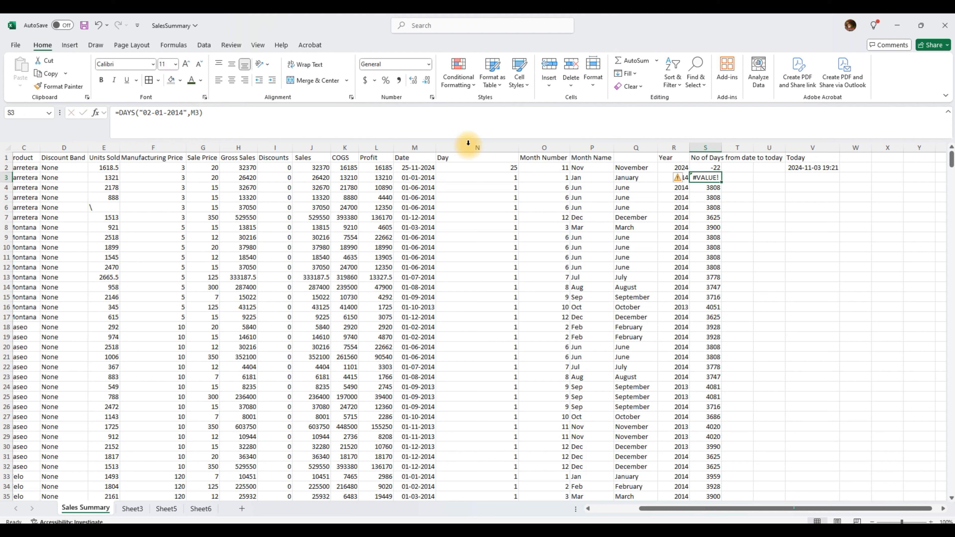
Step: Insert a blank column before the Day column
{"action": "left_click", "coordinate": [468, 145]}
{"action": "right_click", "coordinate": [468, 144]}
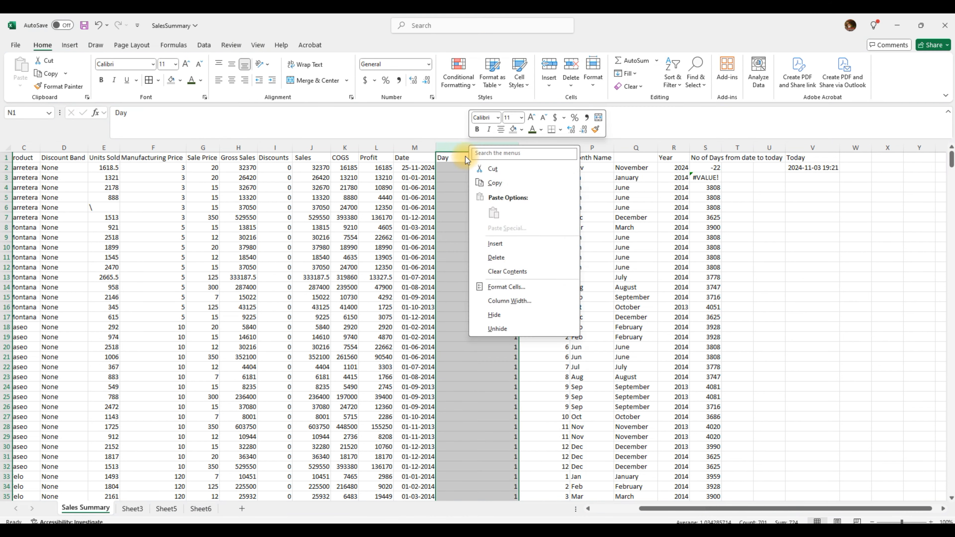
{"action": "left_click", "coordinate": [495, 244]}
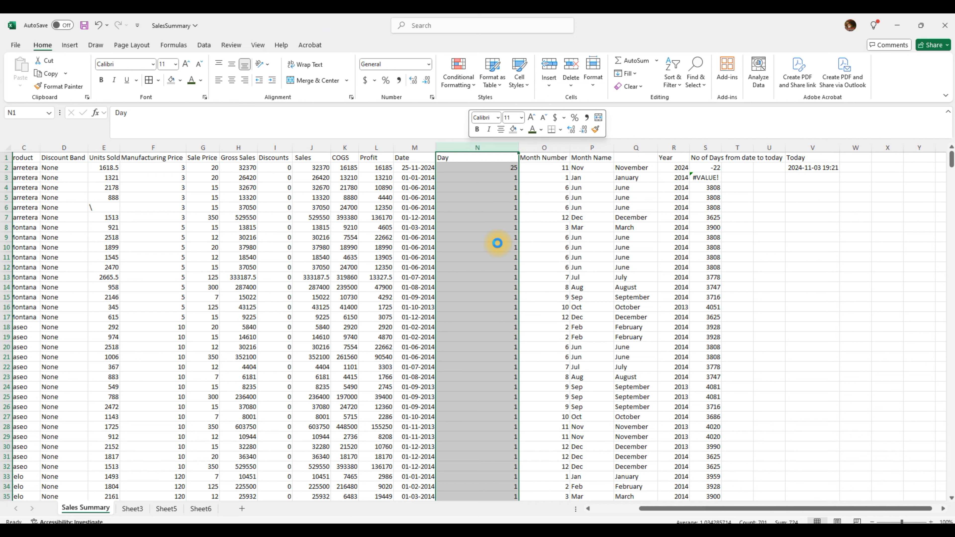
Step: Copy the dates from M2 and M3 into the adjacent blank cells N2 and N3
{"action": "left_click", "coordinate": [414, 168]}
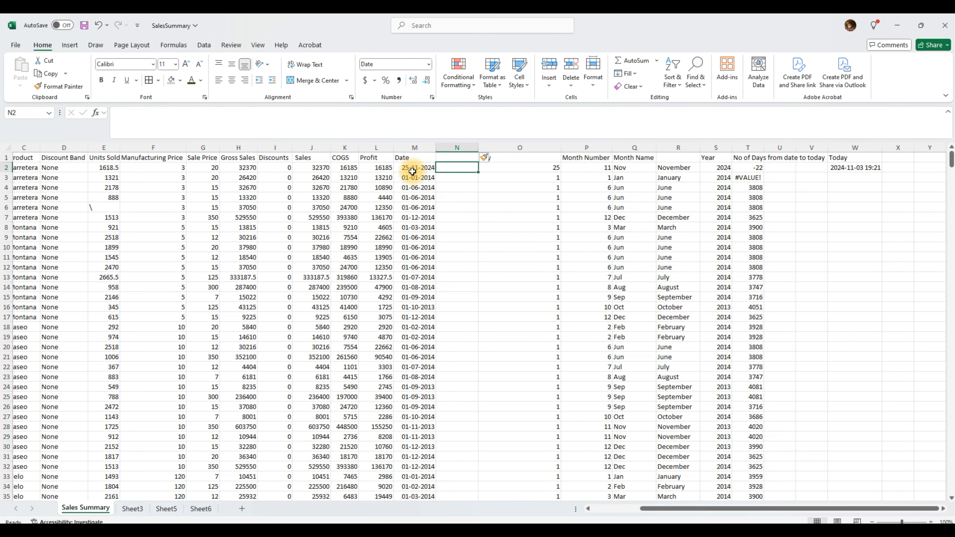
{"action": "key", "text": "ctrl+c"}
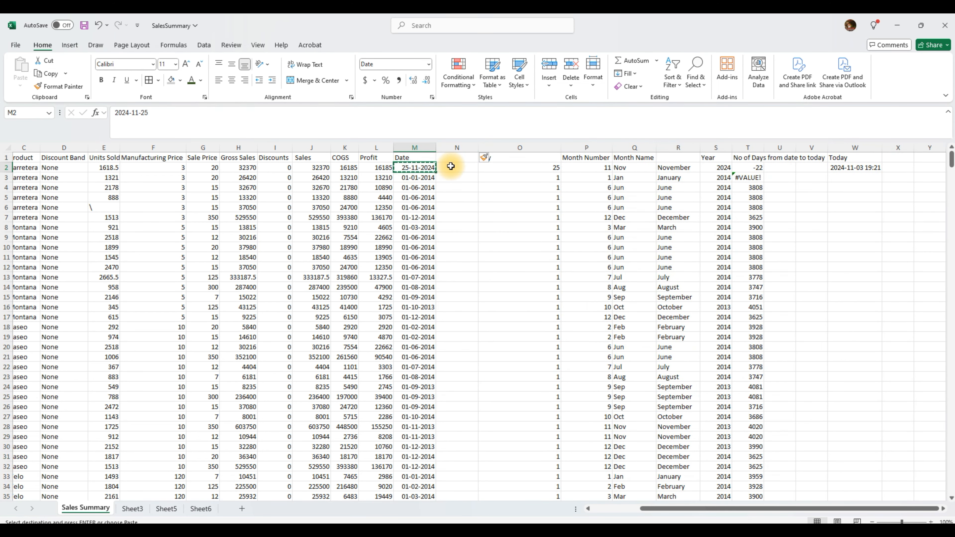
{"action": "left_click", "coordinate": [459, 169]}
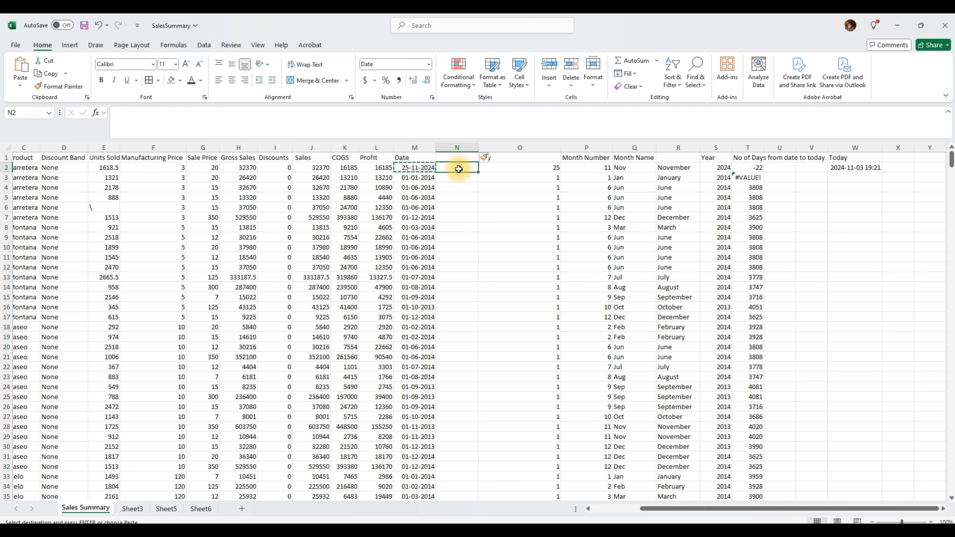
{"action": "key", "text": "ctrl+v"}
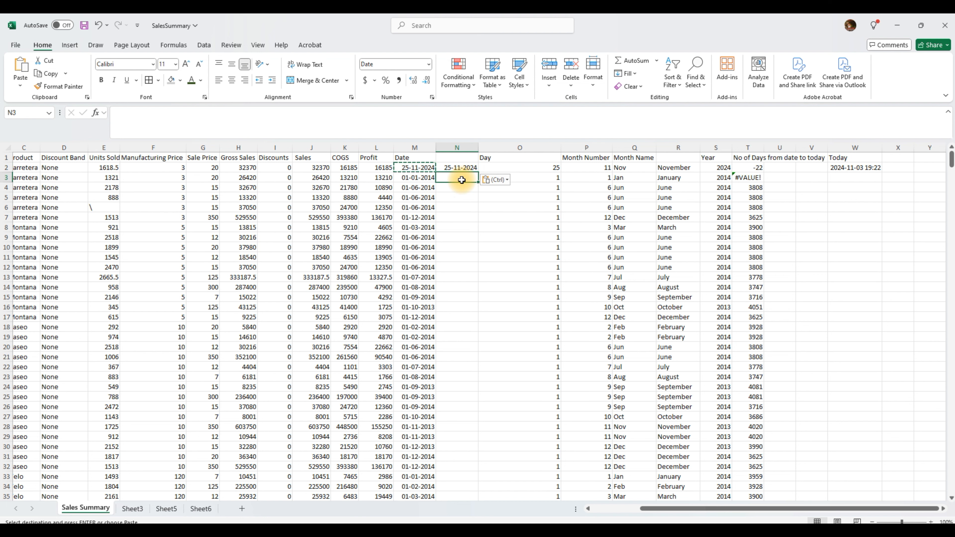
{"action": "key", "text": "ctrl"}
{"action": "left_click", "coordinate": [421, 179]}
{"action": "left_click", "coordinate": [421, 178]}
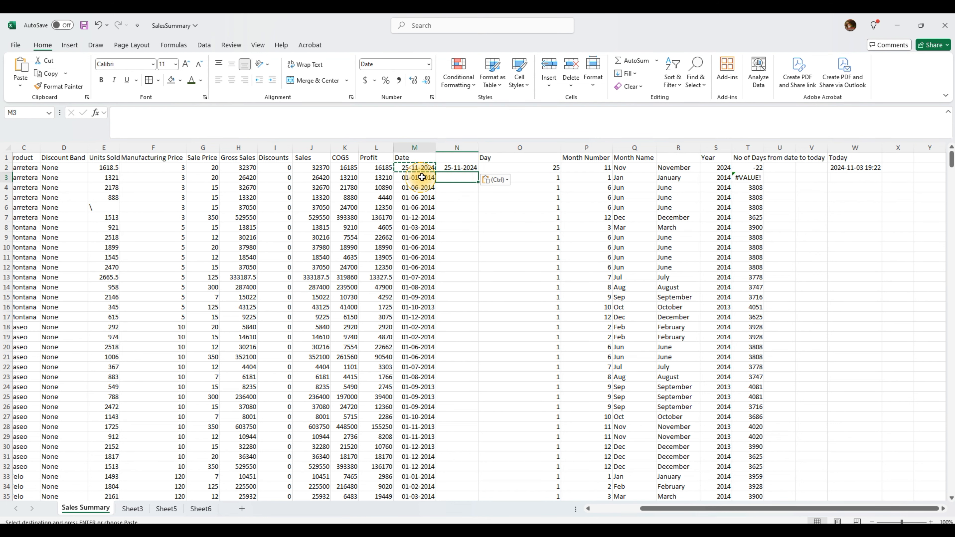
{"action": "key", "text": "ctrl+c"}
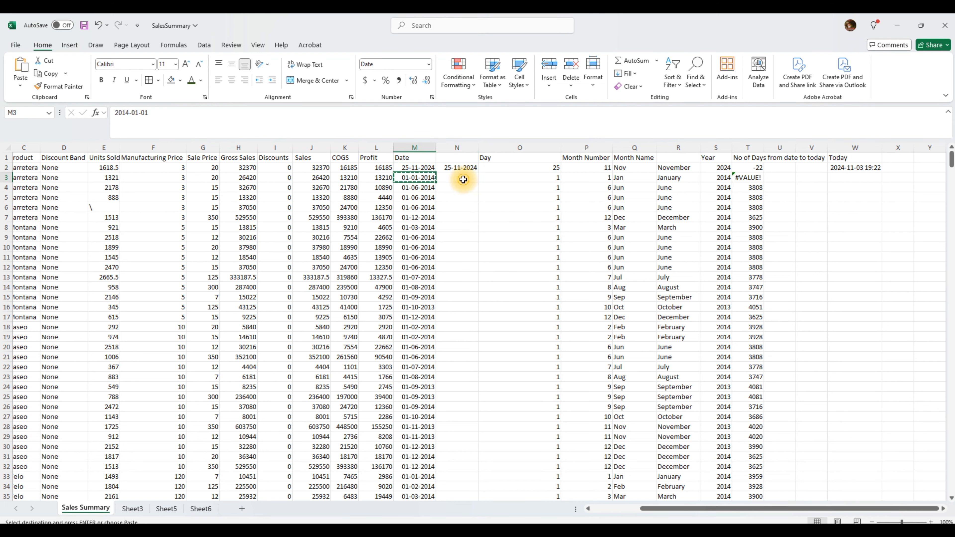
{"action": "left_click", "coordinate": [463, 179]}
{"action": "key", "text": "ctrl+v"}
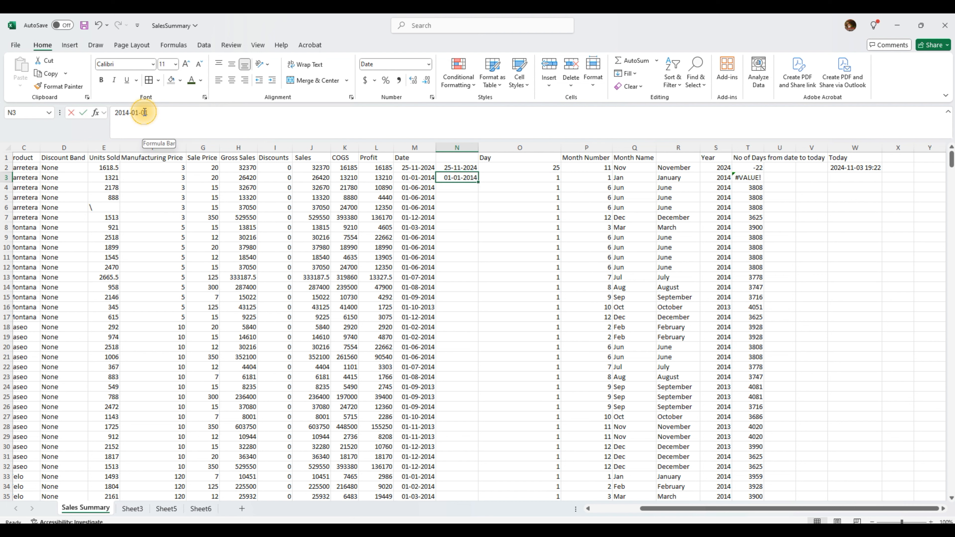
Step: Set the copied date in N3 to 2014-01-02
{"action": "left_click_drag", "start_coordinate": [146, 112], "coordinate": [154, 113]}
{"action": "type", "text": "2"}
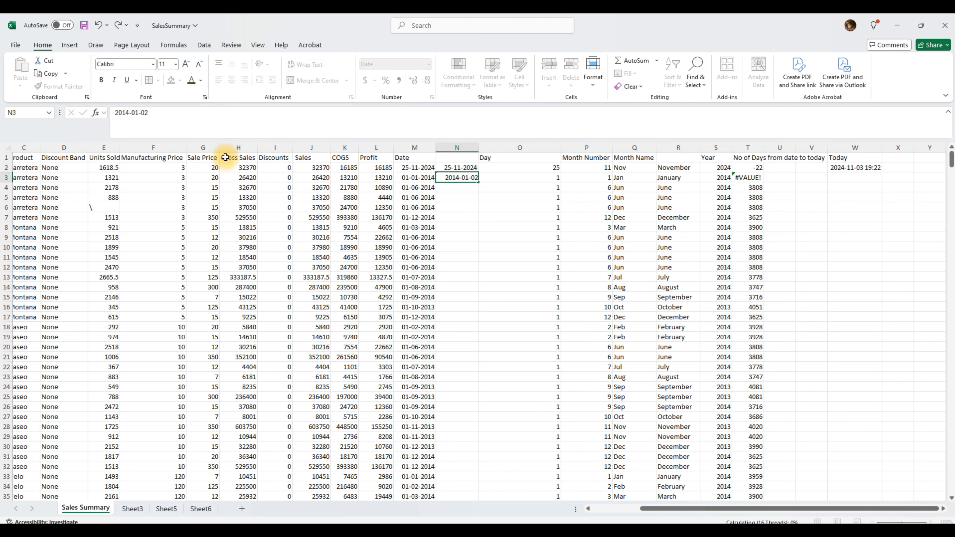
{"action": "key", "text": "Return"}
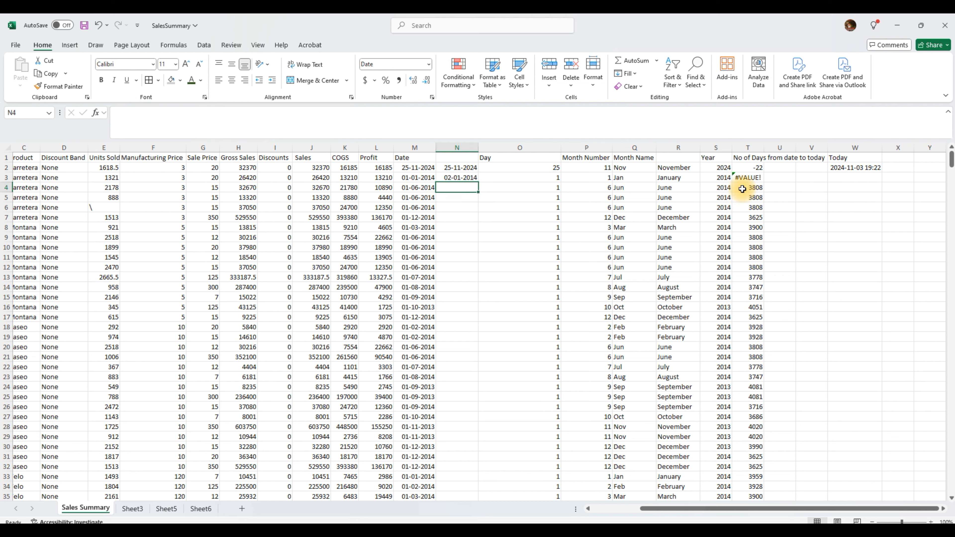
Step: Replace the quoted end date in the T3 formula with a reference to N3, making it =DAYS(N3,M3)
{"action": "left_click", "coordinate": [746, 178]}
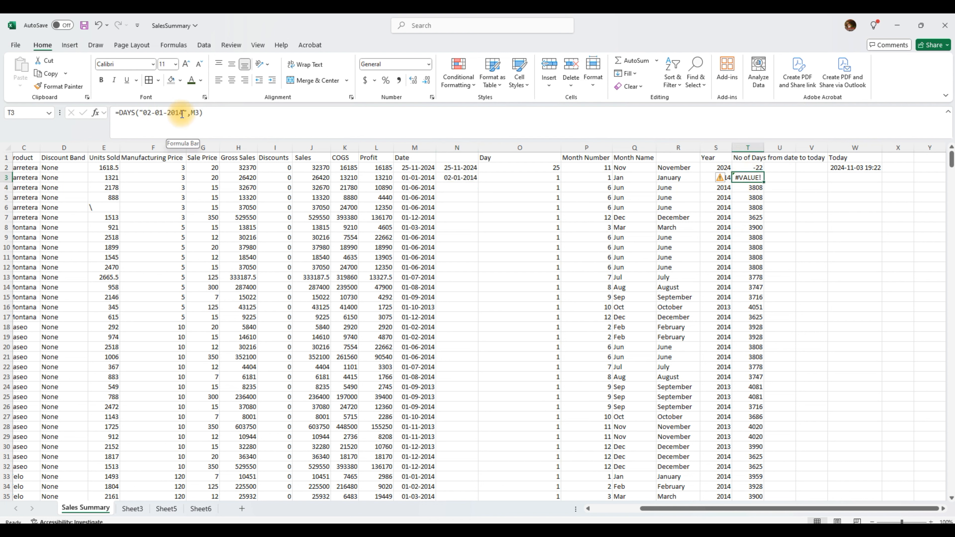
{"action": "left_click", "coordinate": [153, 111]}
{"action": "double_click", "coordinate": [143, 113]}
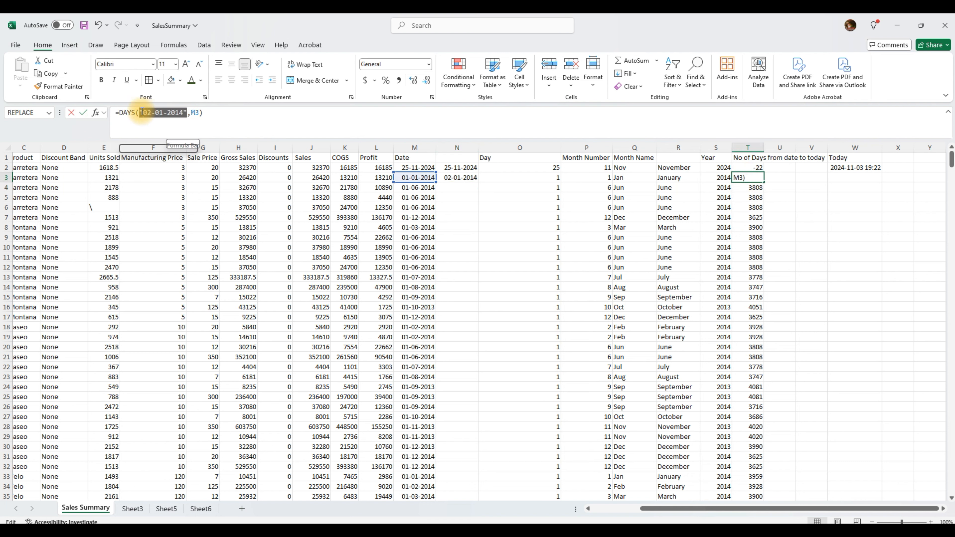
{"action": "key", "text": "BackSpace"}
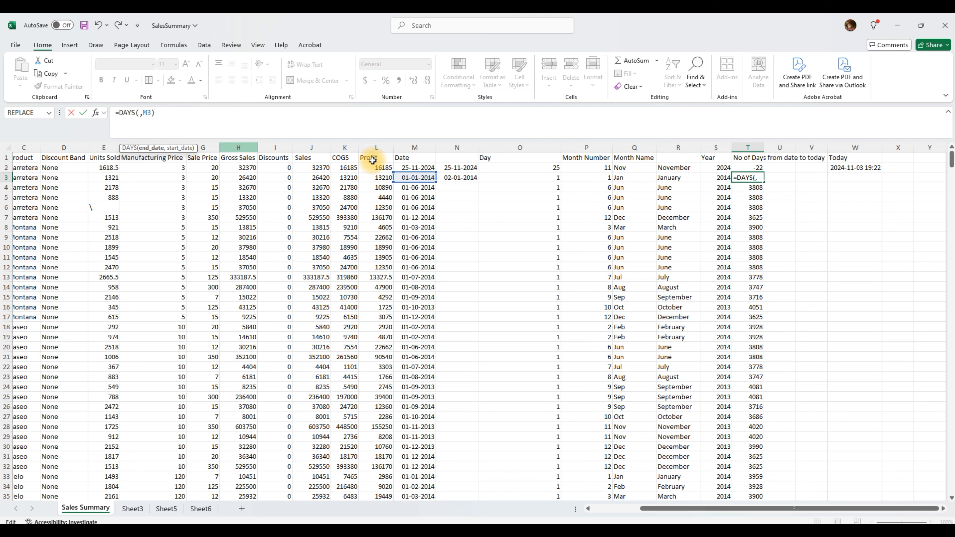
{"action": "left_click", "coordinate": [456, 183]}
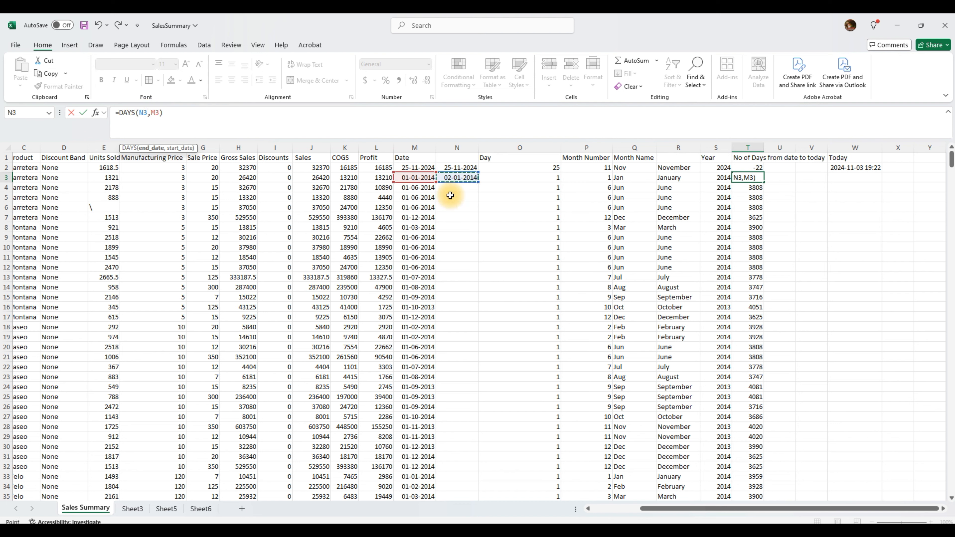
{"action": "key", "text": "Return"}
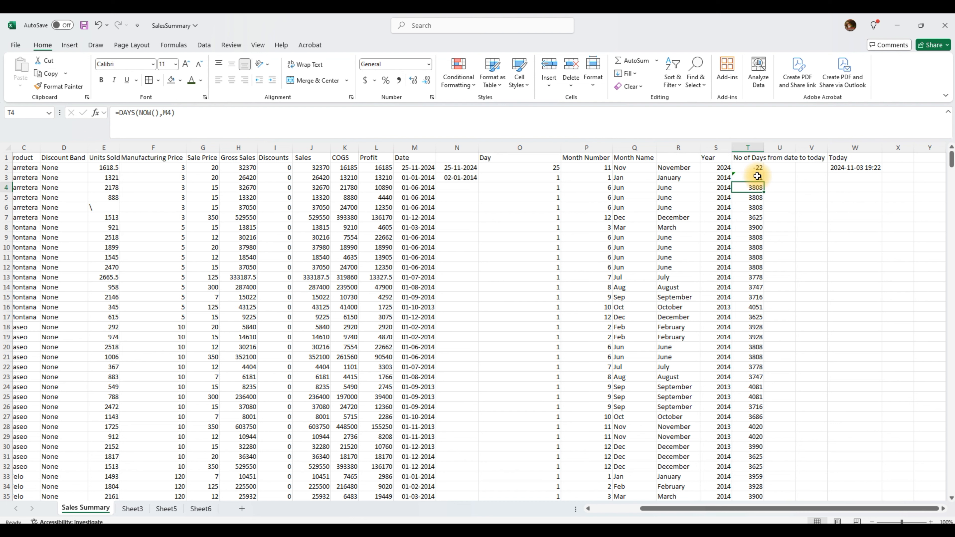
Step: Check the days formula in T2 and set the copied date in N2 to 2024-11-1
{"action": "left_click", "coordinate": [755, 167]}
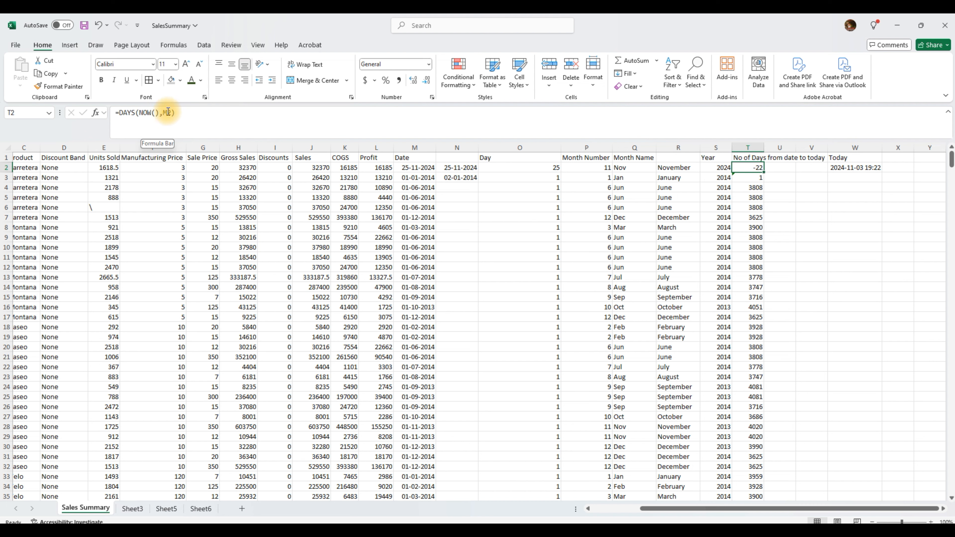
{"action": "left_click", "coordinate": [444, 168]}
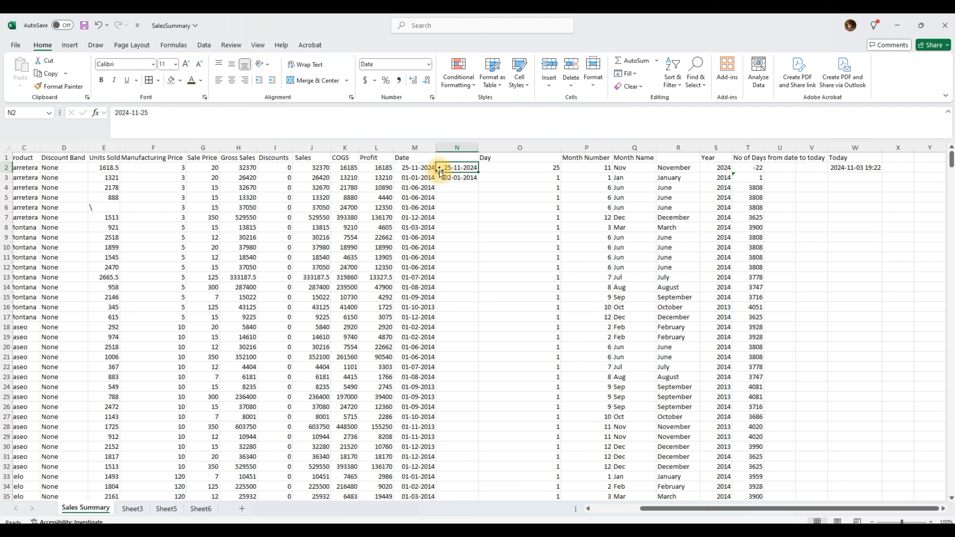
{"action": "left_click", "coordinate": [150, 113]}
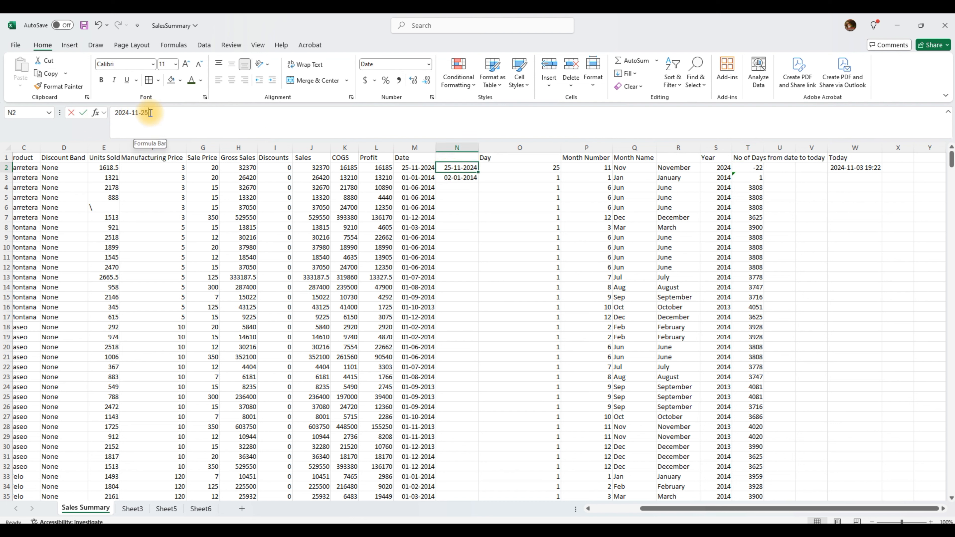
{"action": "type", "text": "1"}
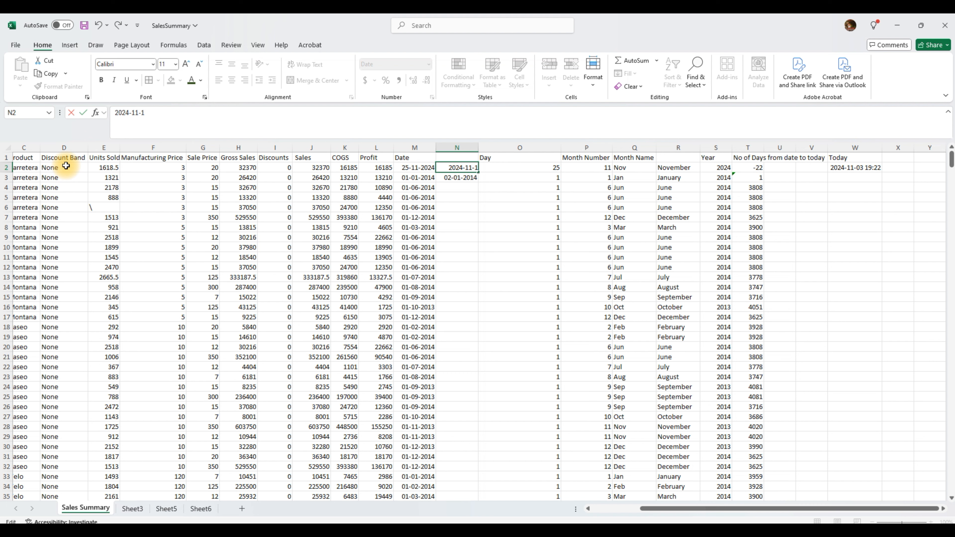
{"action": "key", "text": "Return"}
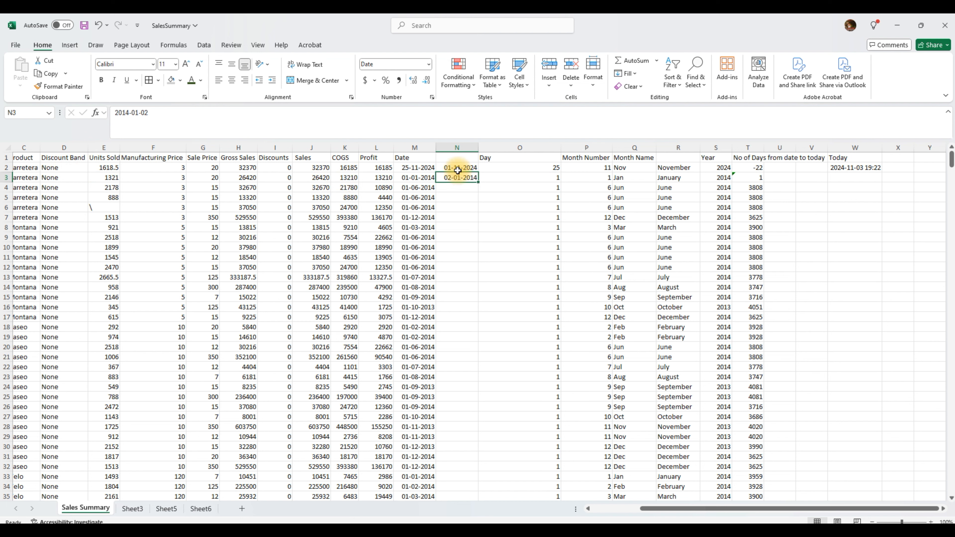
Step: Set the date in M2 to 2024-11-01 and check the recalculated days in T2
{"action": "left_click", "coordinate": [425, 170]}
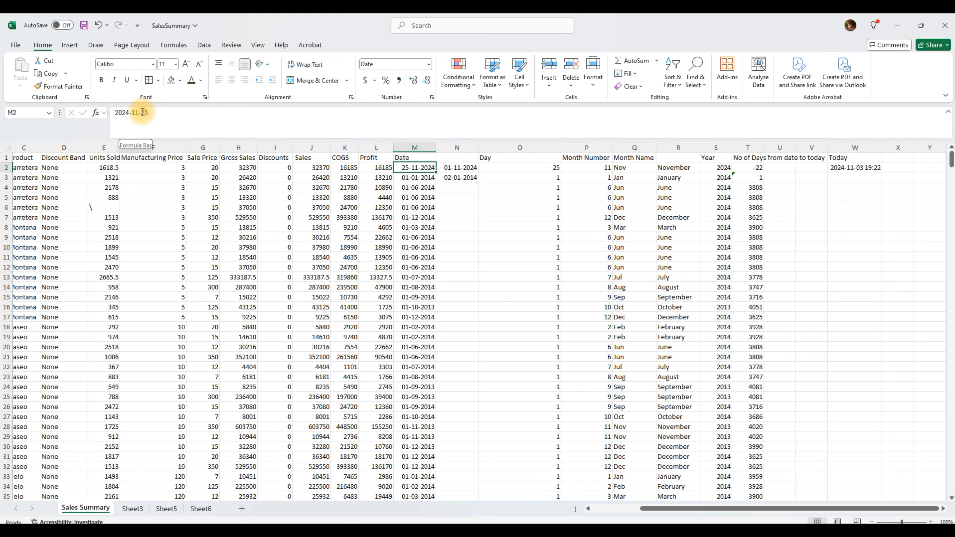
{"action": "left_click_drag", "start_coordinate": [142, 113], "coordinate": [147, 112]}
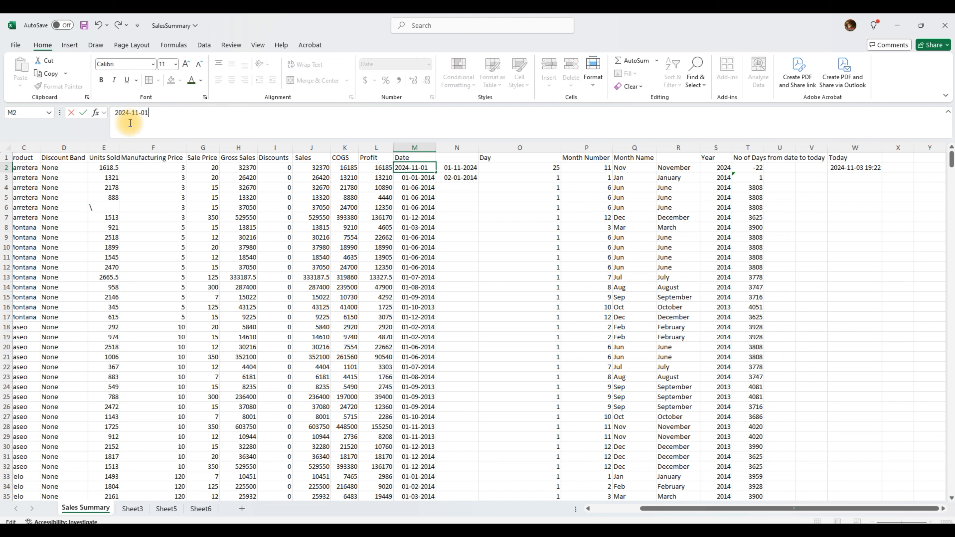
{"action": "type", "text": "01"}
{"action": "key", "text": "Return"}
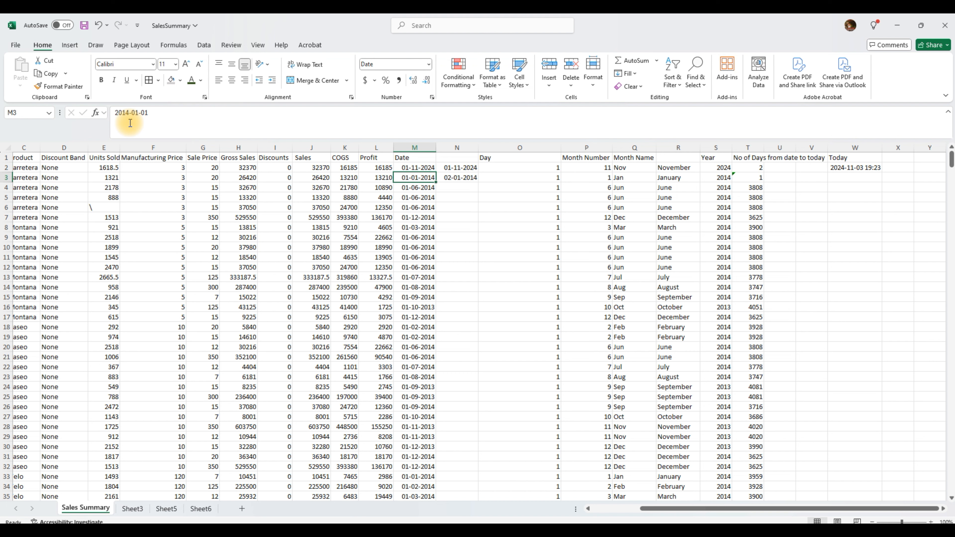
{"action": "left_click", "coordinate": [755, 169]}
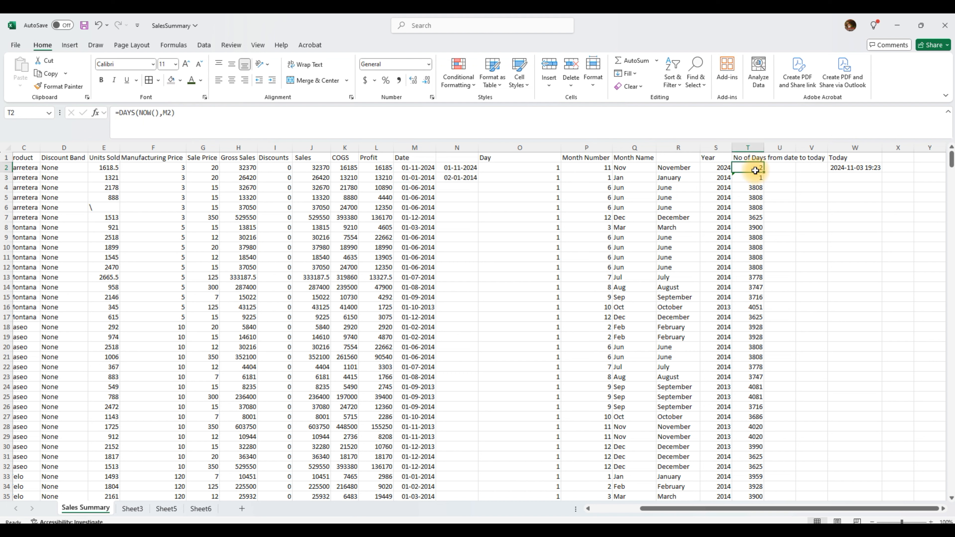